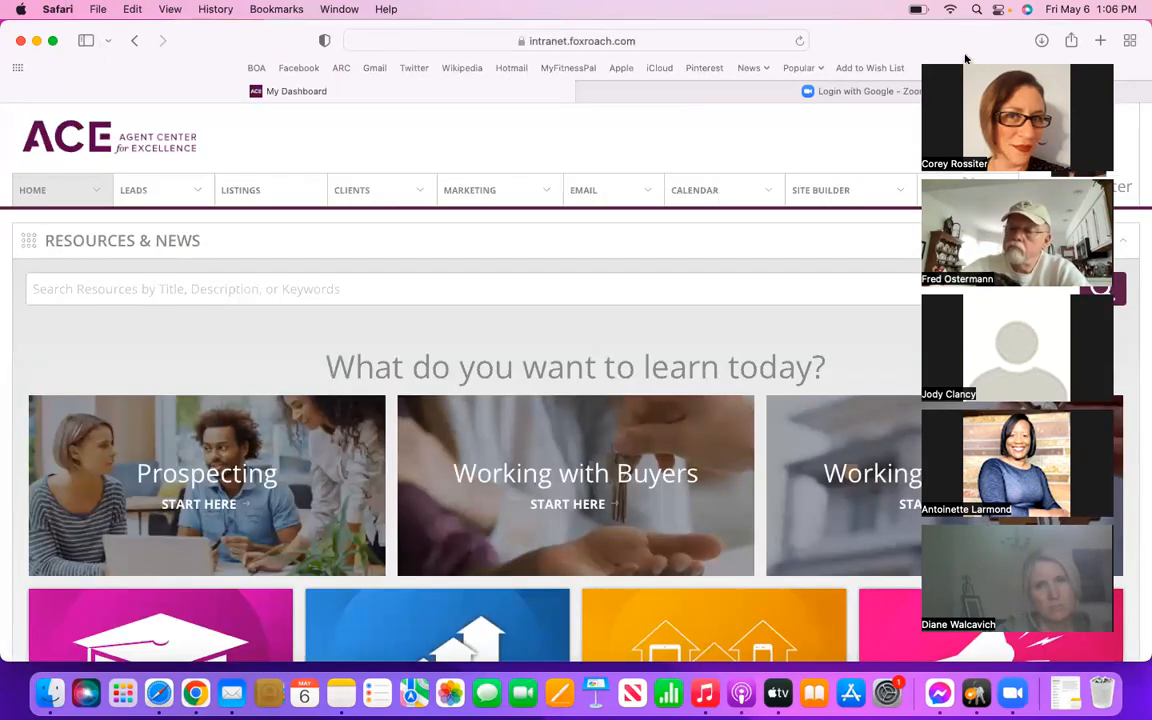
Open the agent's public website from the Site Builder options and close the leftover Zoom login tab.
{"action": "mouse_move", "coordinate": [501, 190]}
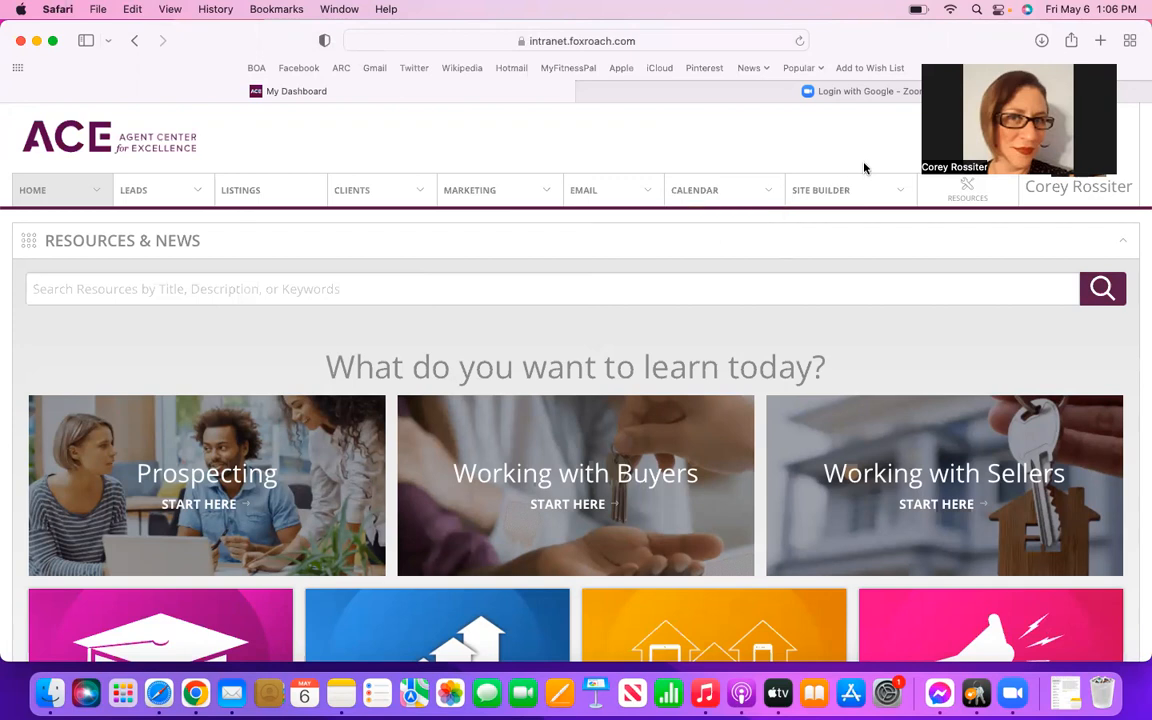
{"action": "mouse_move", "coordinate": [860, 189]}
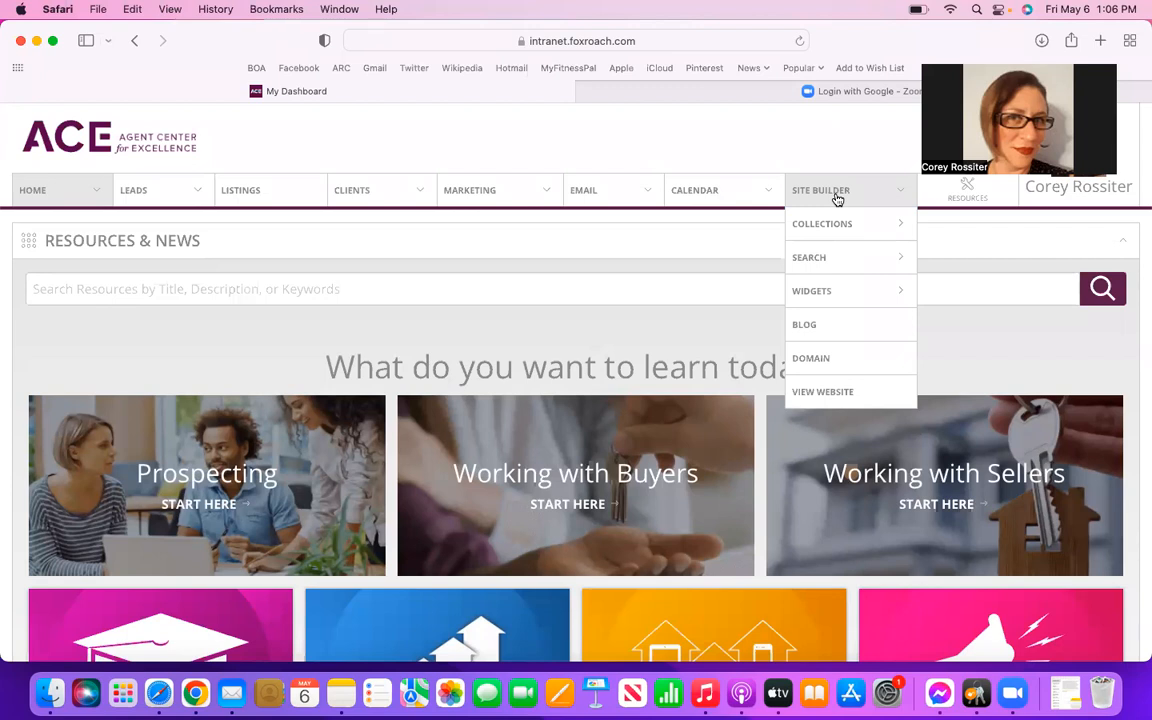
{"action": "left_click", "coordinate": [822, 393]}
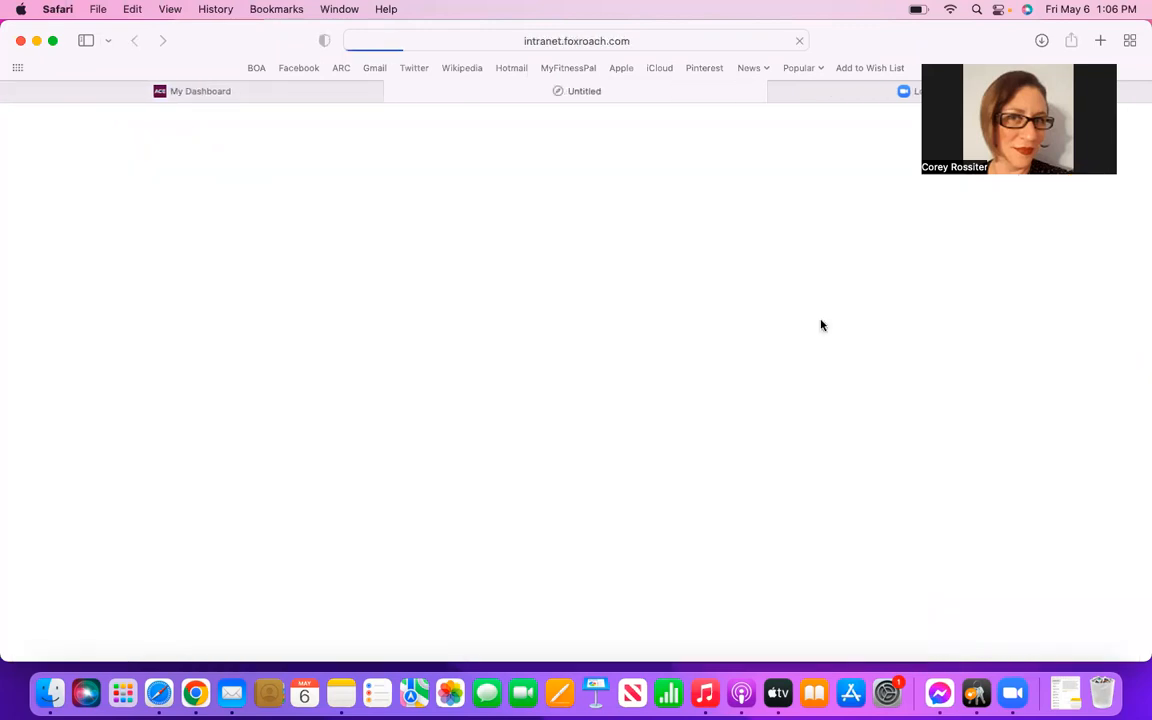
{"action": "left_click", "coordinate": [779, 91]}
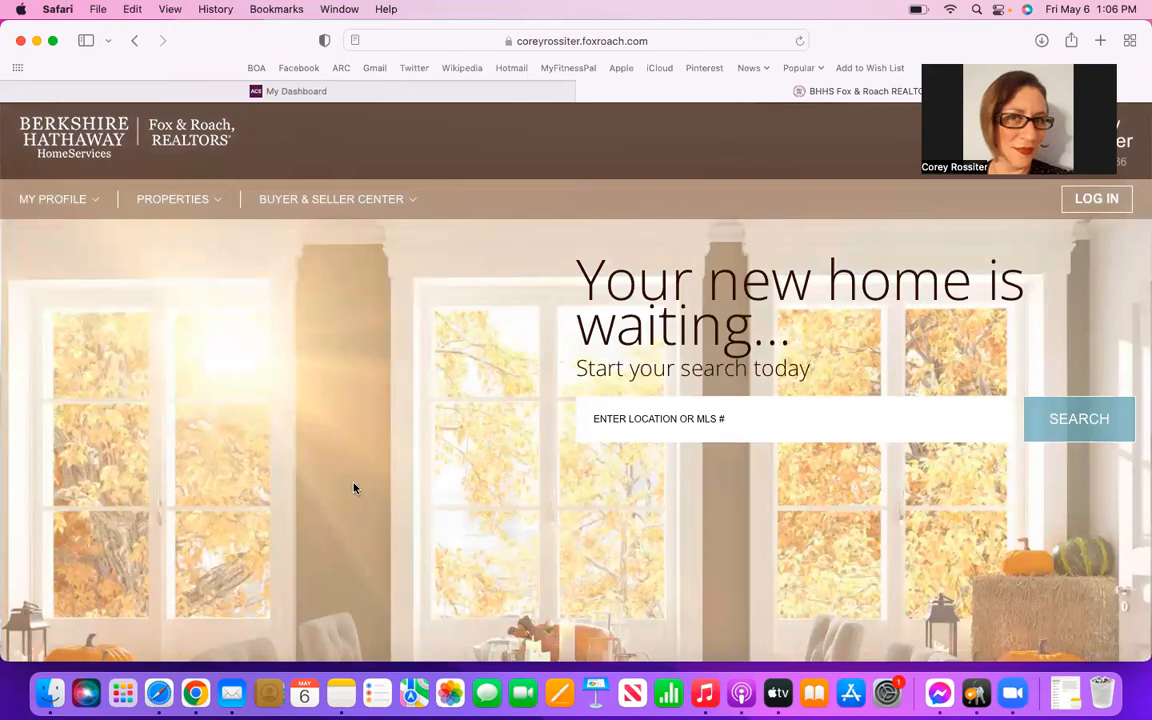
Look through the agent website's home page, from the search banner and introduction to the service links and featured listings.
{"action": "scroll", "coordinate": [353, 488], "scroll_direction": "down", "scroll_amount": 3}
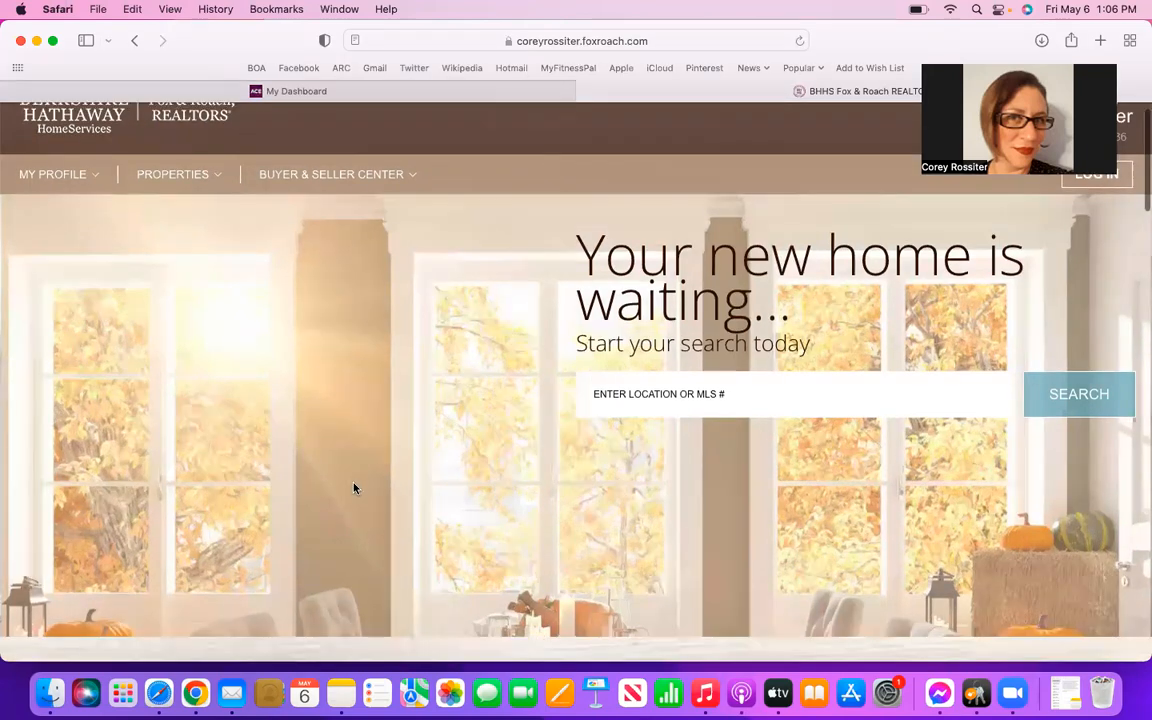
{"action": "scroll", "coordinate": [353, 488], "scroll_direction": "down", "scroll_amount": 4}
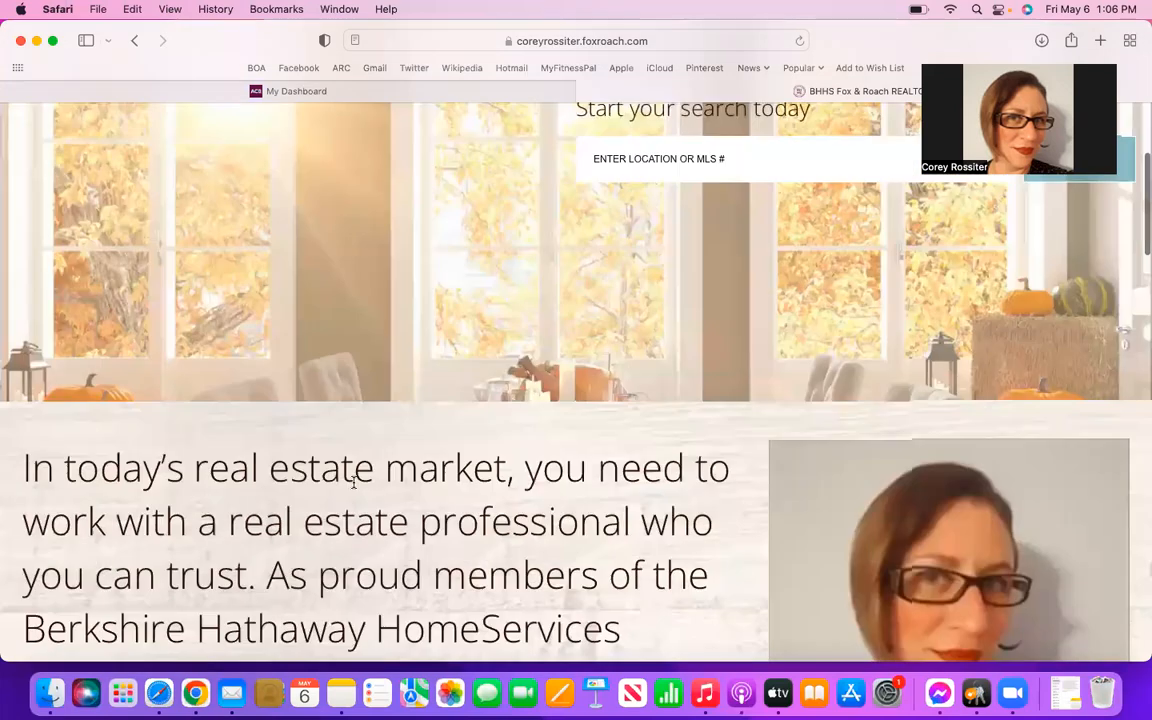
{"action": "scroll", "coordinate": [353, 483], "scroll_direction": "down", "scroll_amount": 2}
{"action": "scroll", "coordinate": [353, 483], "scroll_direction": "up", "scroll_amount": 8}
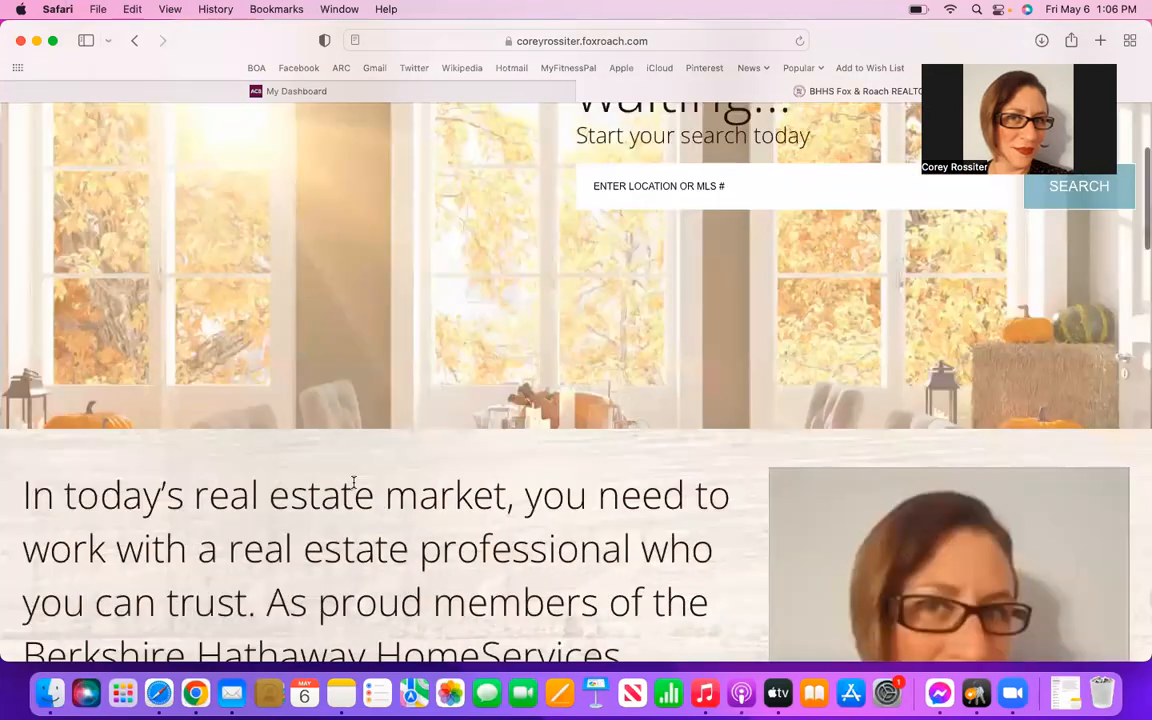
{"action": "scroll", "coordinate": [353, 483], "scroll_direction": "down", "scroll_amount": 15}
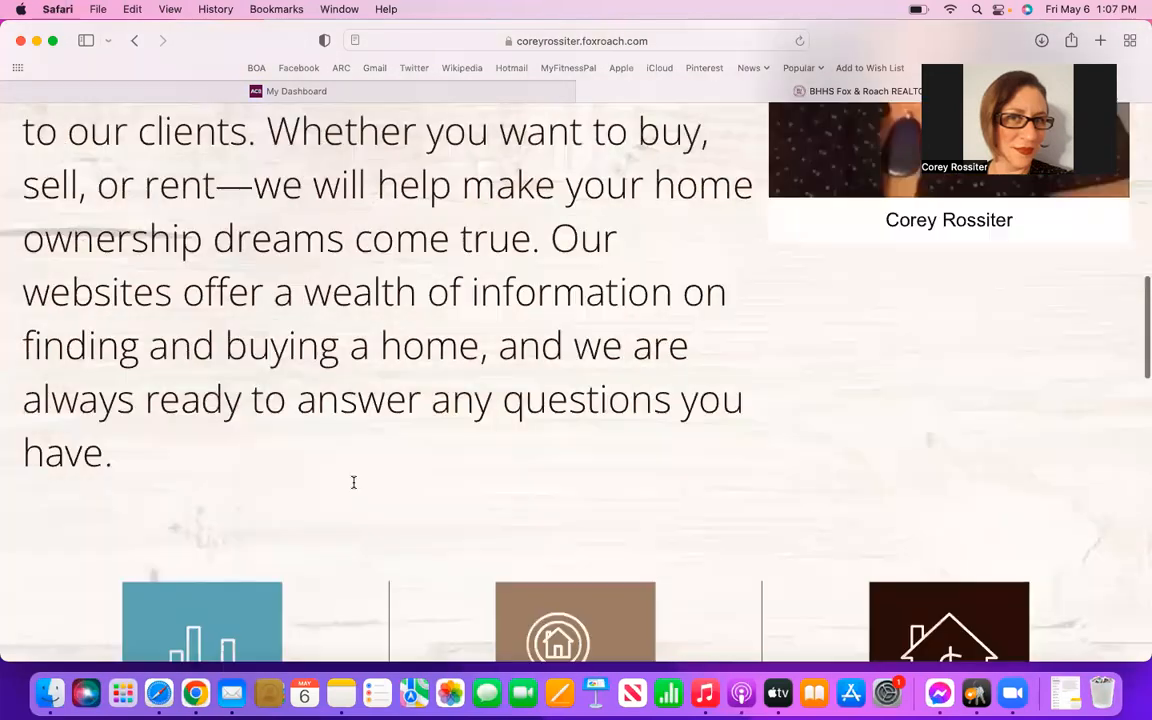
{"action": "scroll", "coordinate": [353, 483], "scroll_direction": "down", "scroll_amount": 5}
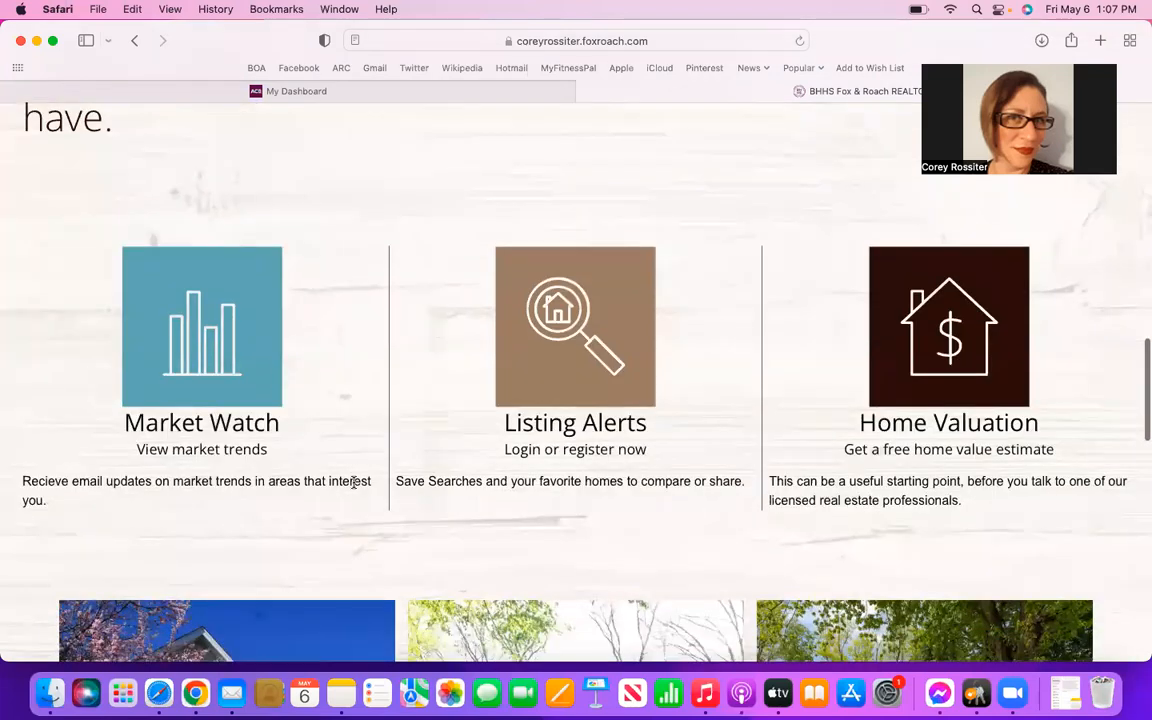
{"action": "scroll", "coordinate": [353, 483], "scroll_direction": "down", "scroll_amount": 4}
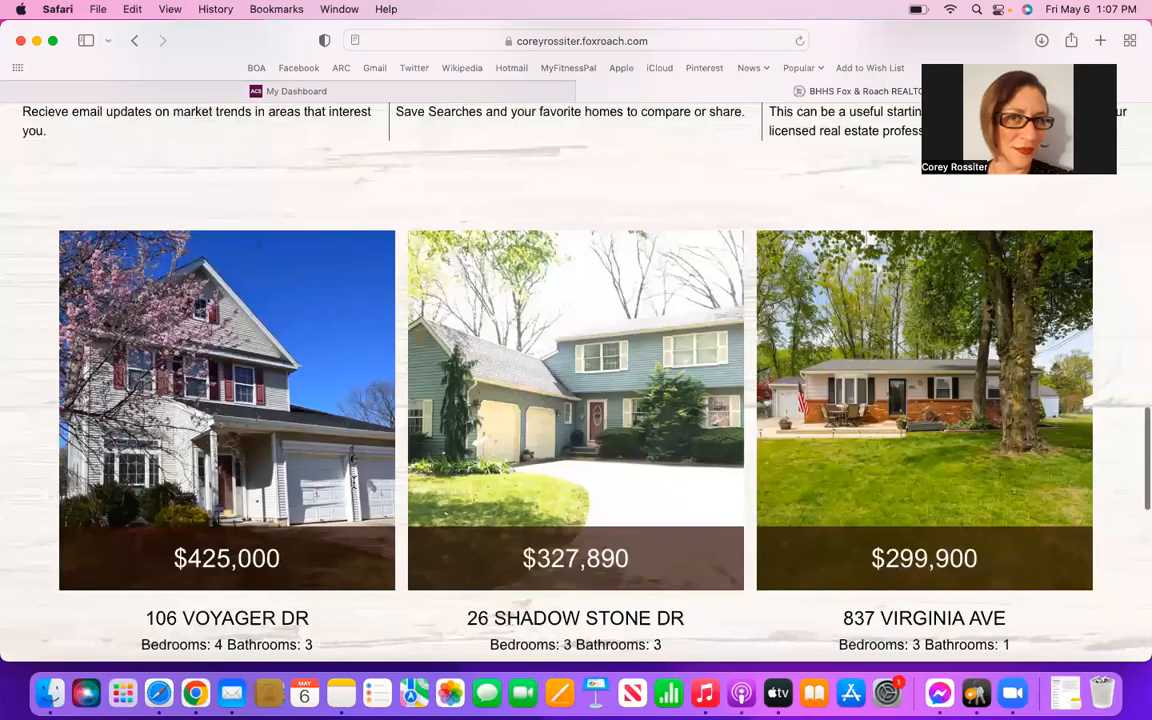
{"action": "scroll", "coordinate": [353, 483], "scroll_direction": "down", "scroll_amount": 3}
{"action": "scroll", "coordinate": [353, 483], "scroll_direction": "up", "scroll_amount": 15}
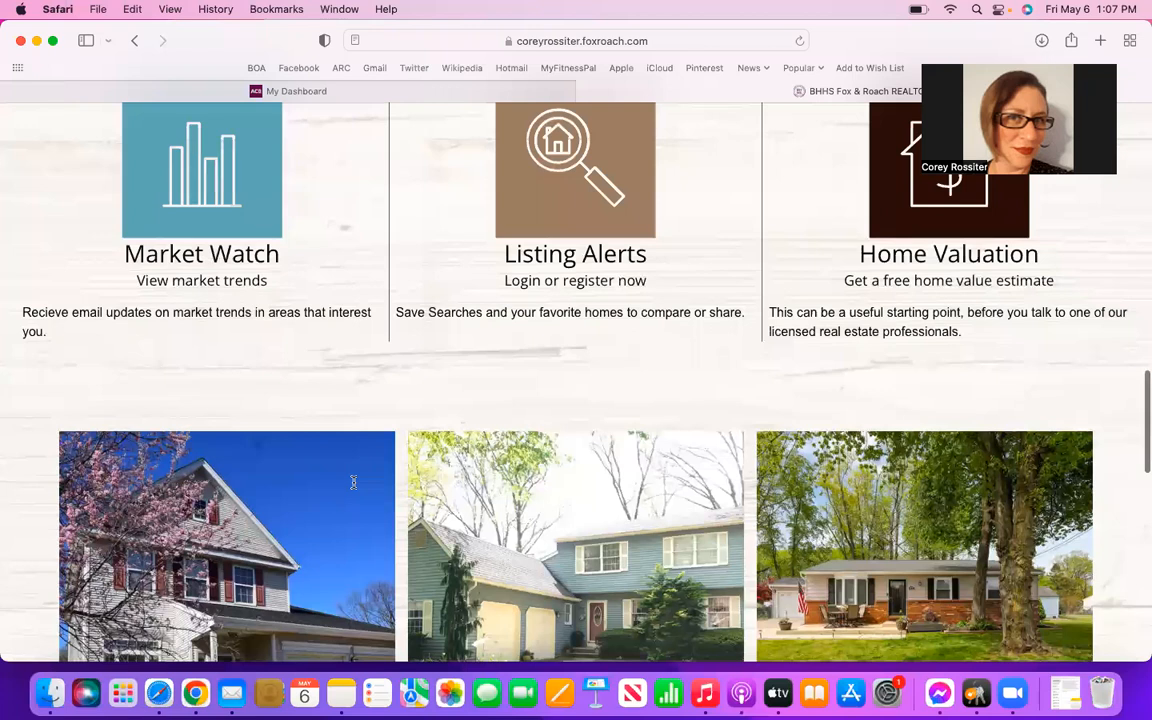
{"action": "scroll", "coordinate": [353, 487], "scroll_direction": "up", "scroll_amount": 10}
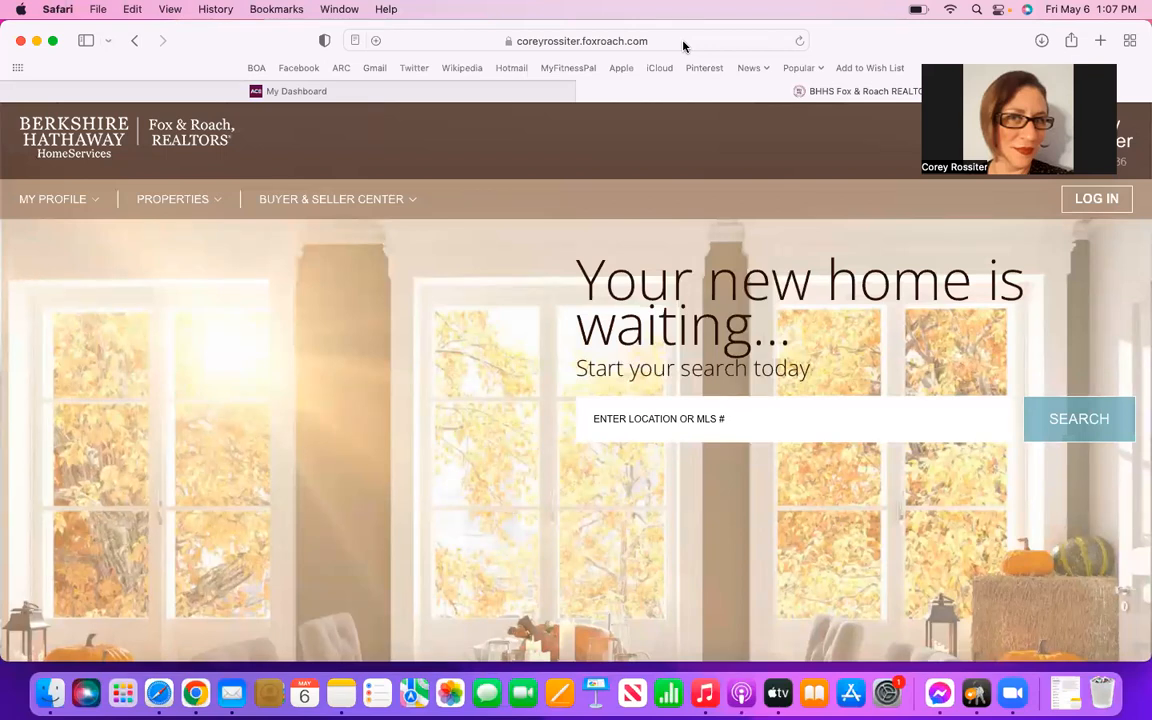
Close the public website and open the Site Builder's collection layouts to see the list of design collections.
{"action": "left_click", "coordinate": [585, 93]}
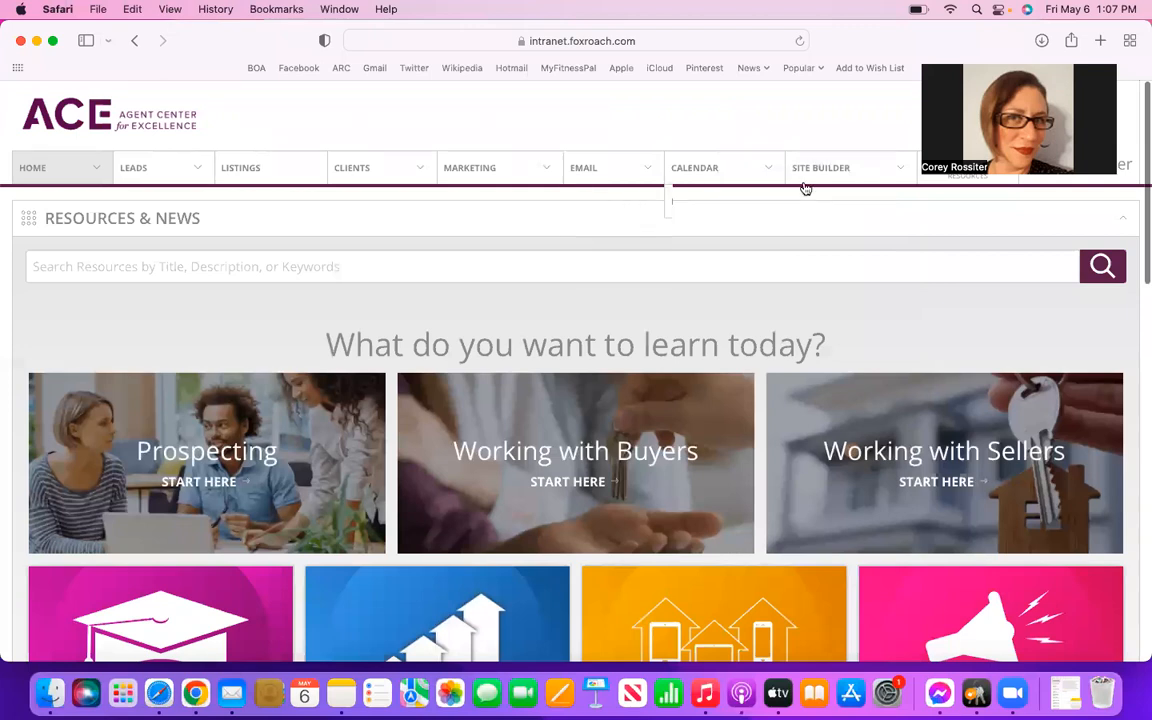
{"action": "mouse_move", "coordinate": [851, 177]}
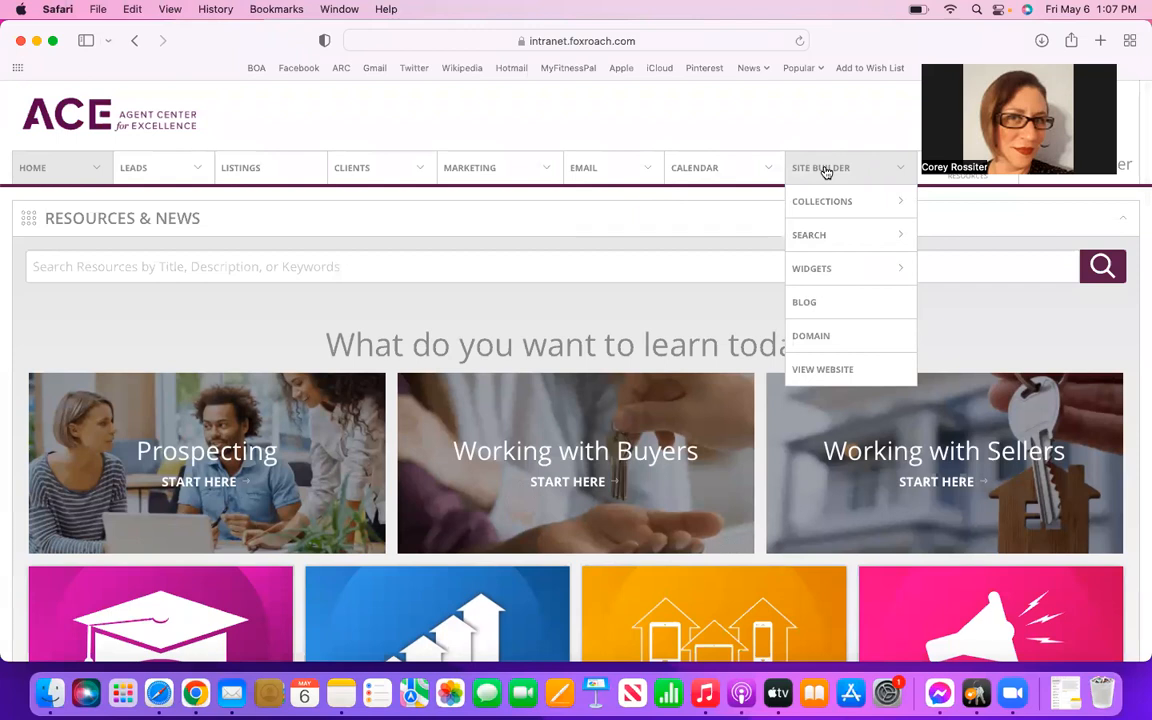
{"action": "mouse_move", "coordinate": [828, 215]}
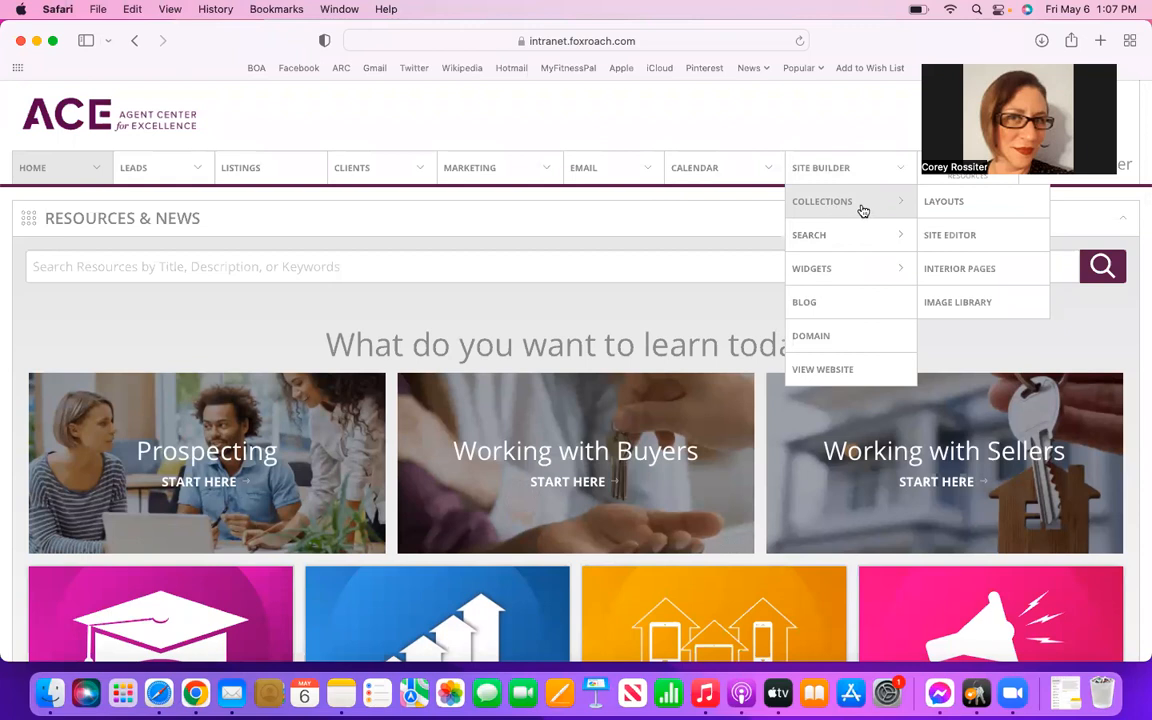
{"action": "left_click", "coordinate": [941, 210]}
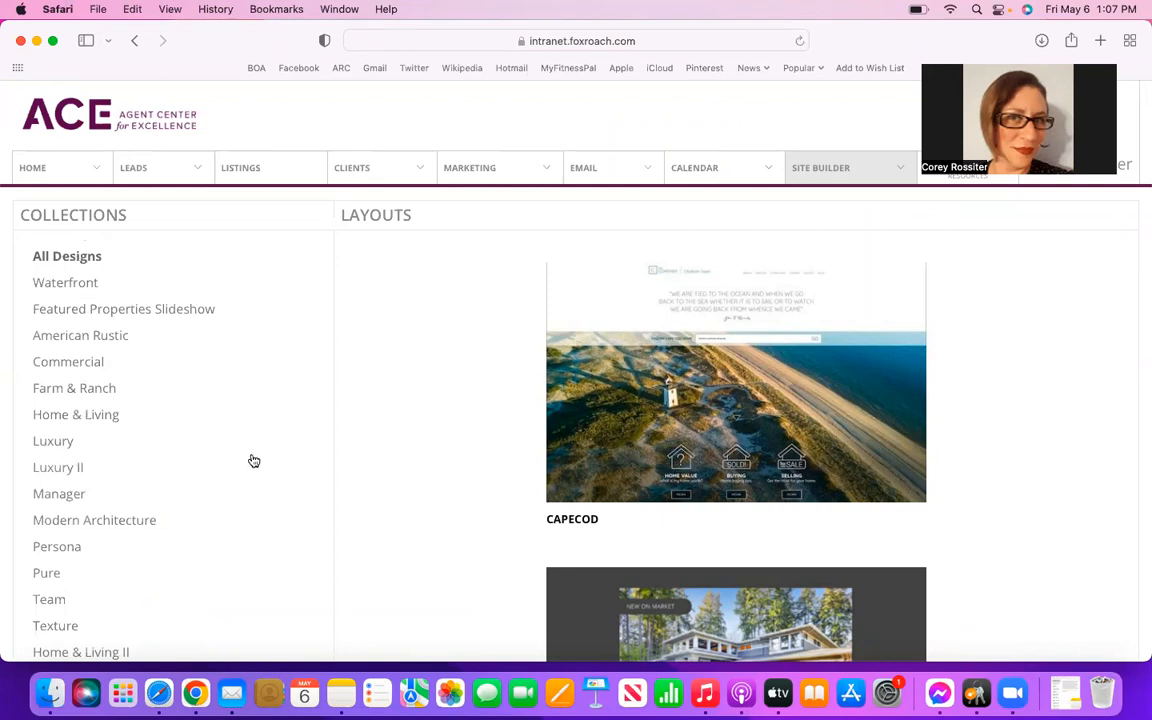
{"action": "scroll", "coordinate": [253, 461], "scroll_direction": "down", "scroll_amount": 1}
{"action": "scroll", "coordinate": [253, 461], "scroll_direction": "down", "scroll_amount": 2}
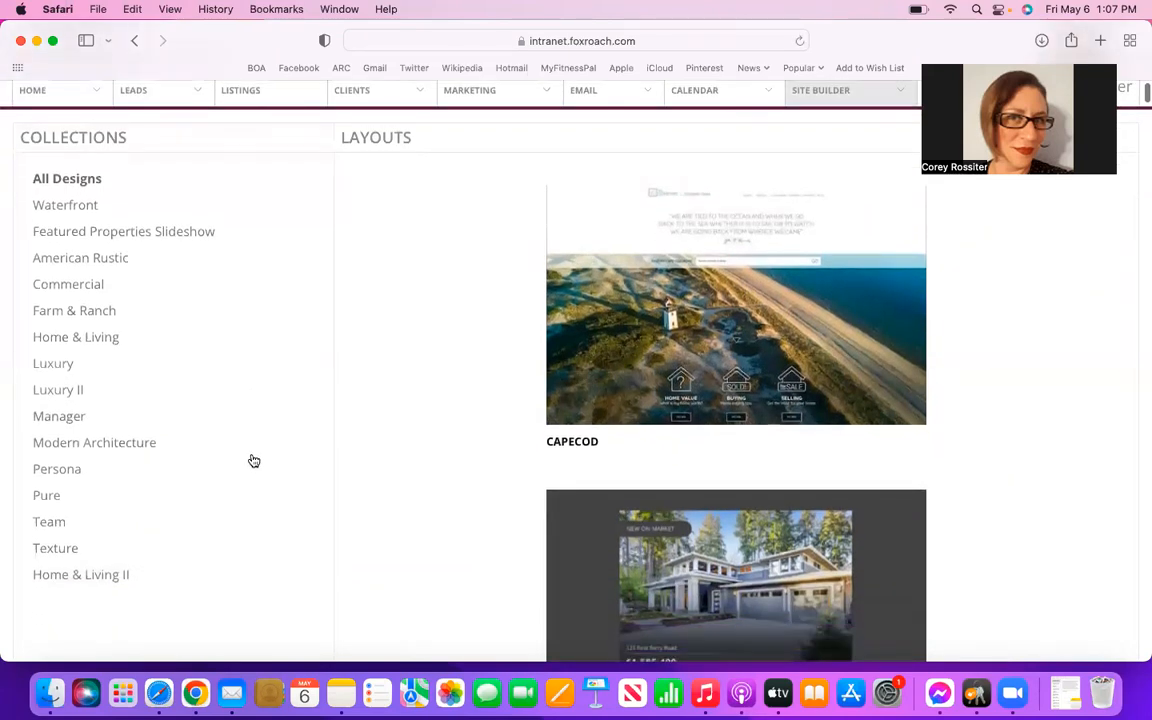
{"action": "scroll", "coordinate": [253, 461], "scroll_direction": "down", "scroll_amount": 1}
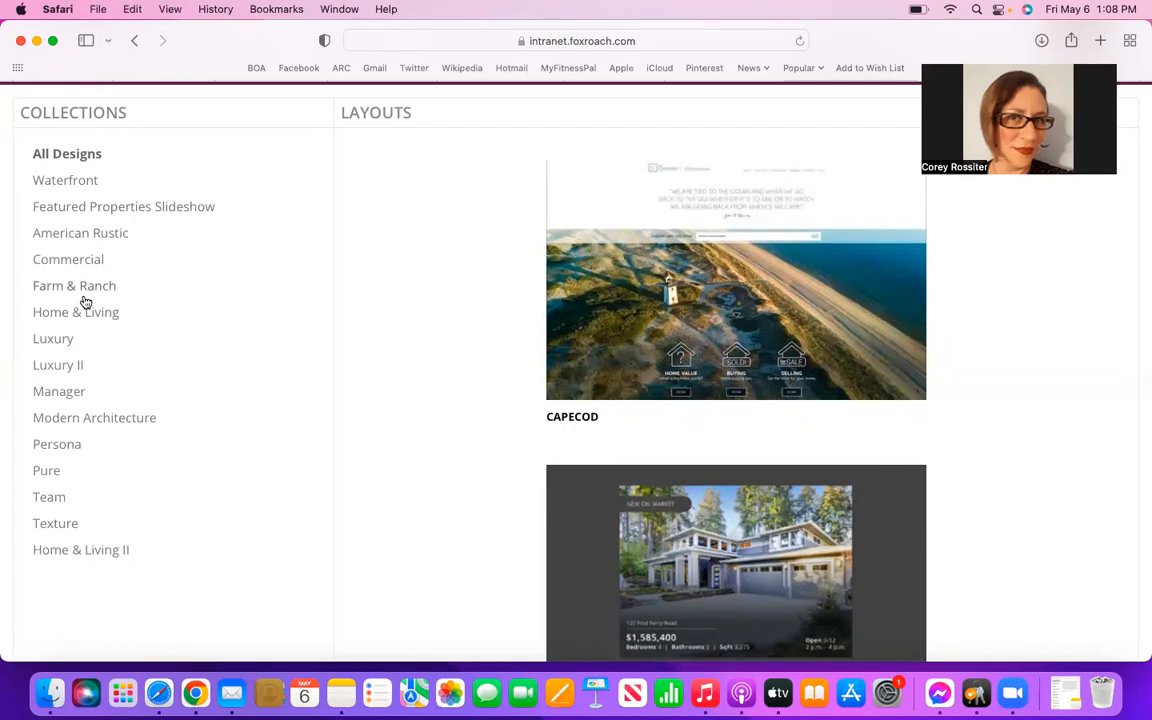
Show the Waterfront collection and look through its website layouts.
{"action": "left_click", "coordinate": [79, 187]}
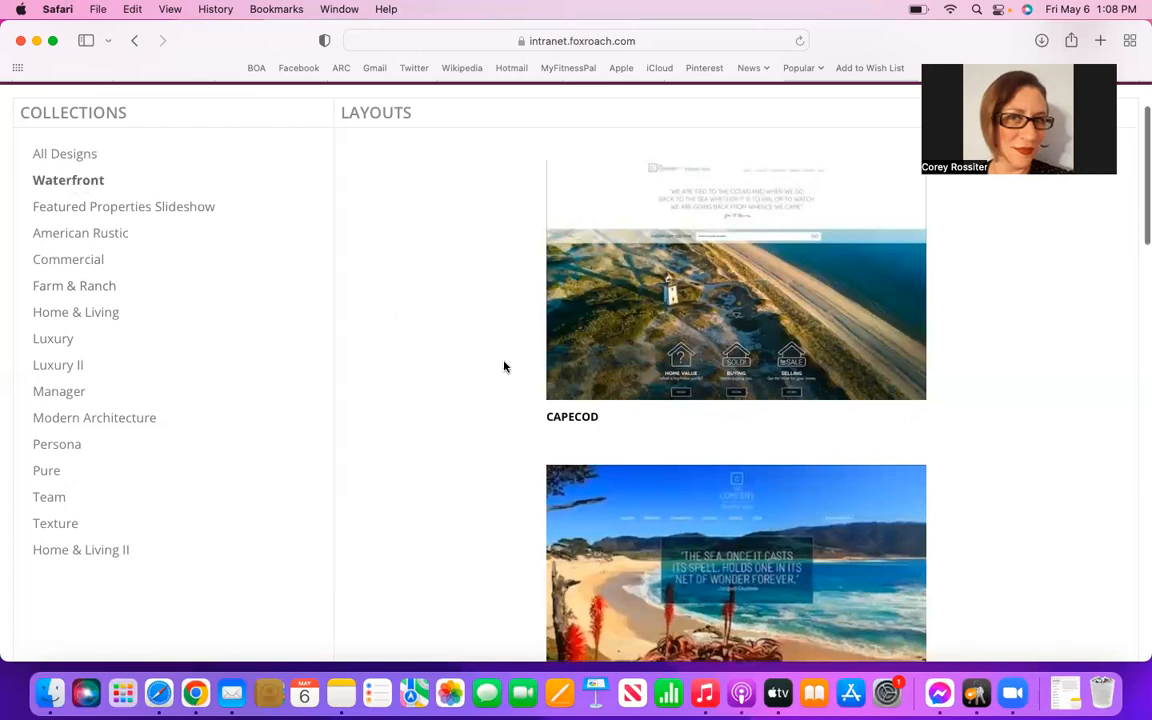
{"action": "scroll", "coordinate": [504, 367], "scroll_direction": "down", "scroll_amount": 10}
{"action": "scroll", "coordinate": [504, 367], "scroll_direction": "down", "scroll_amount": 10}
{"action": "scroll", "coordinate": [504, 367], "scroll_direction": "down", "scroll_amount": 12}
{"action": "scroll", "coordinate": [504, 367], "scroll_direction": "down", "scroll_amount": 4}
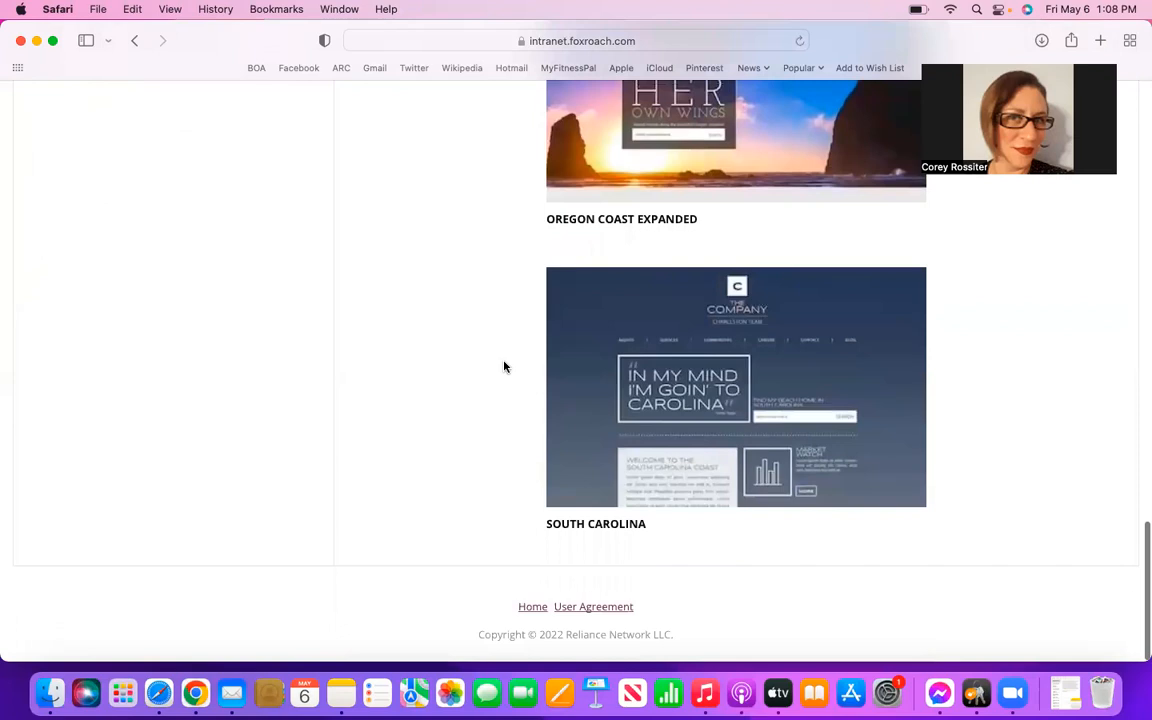
{"action": "scroll", "coordinate": [504, 367], "scroll_direction": "up", "scroll_amount": 12}
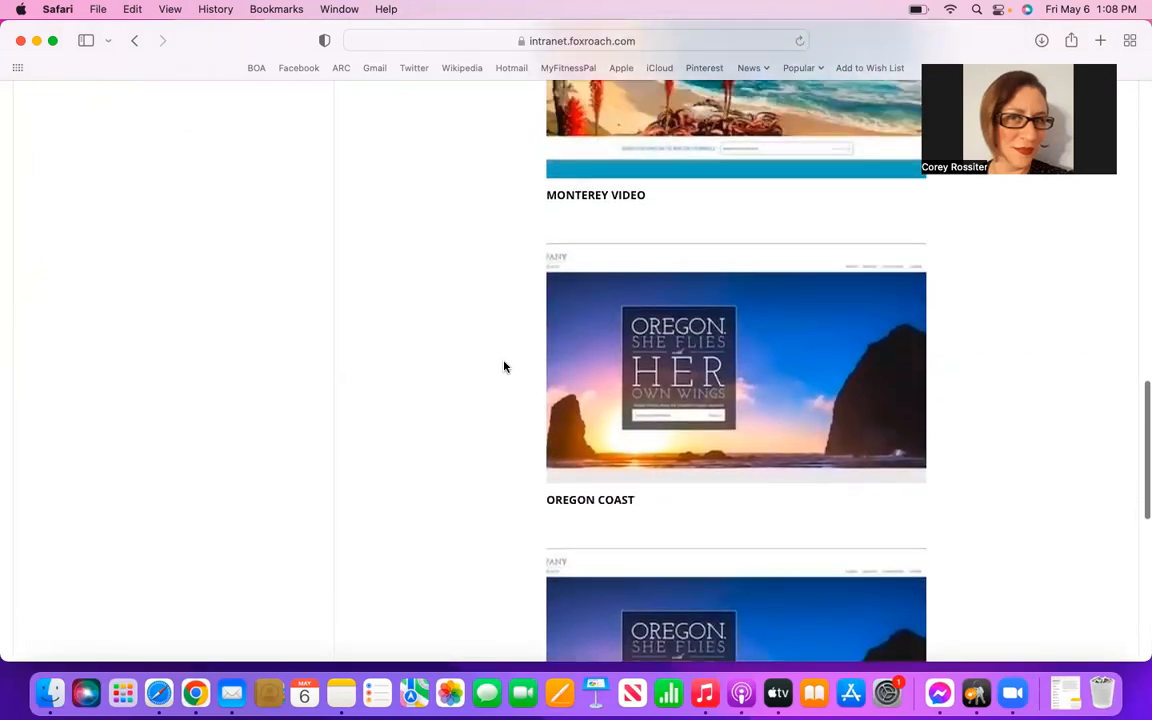
{"action": "scroll", "coordinate": [504, 367], "scroll_direction": "up", "scroll_amount": 9}
{"action": "scroll", "coordinate": [504, 367], "scroll_direction": "up", "scroll_amount": 12}
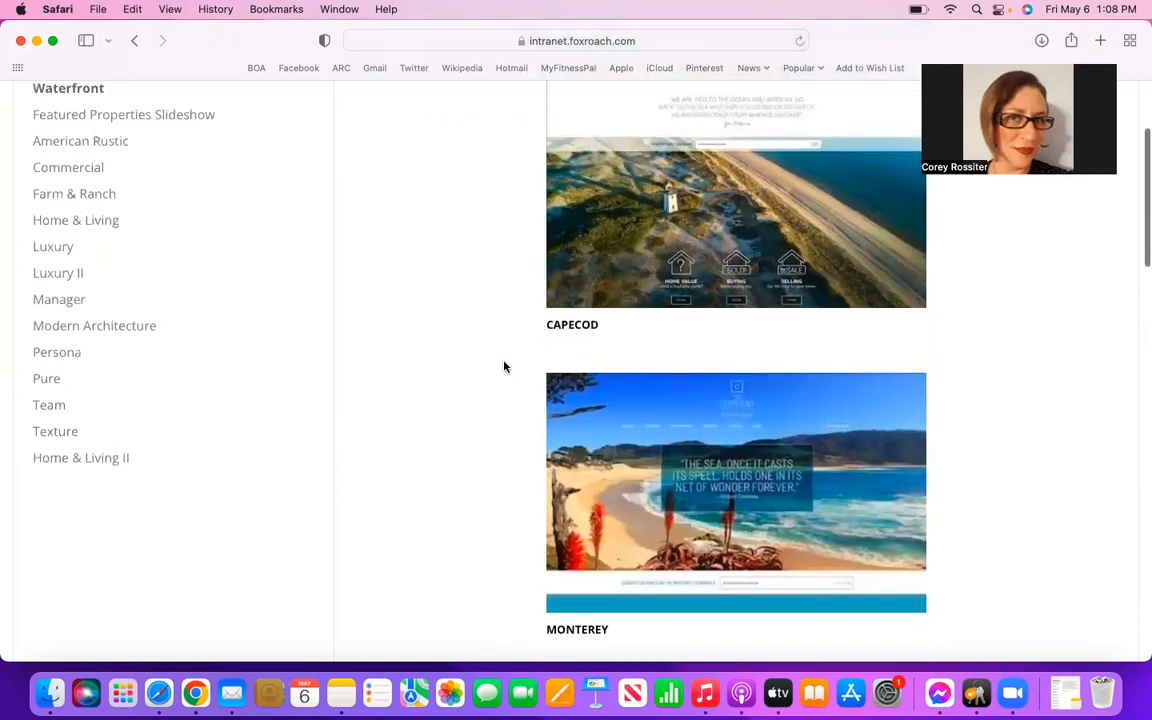
{"action": "scroll", "coordinate": [504, 367], "scroll_direction": "up", "scroll_amount": 1}
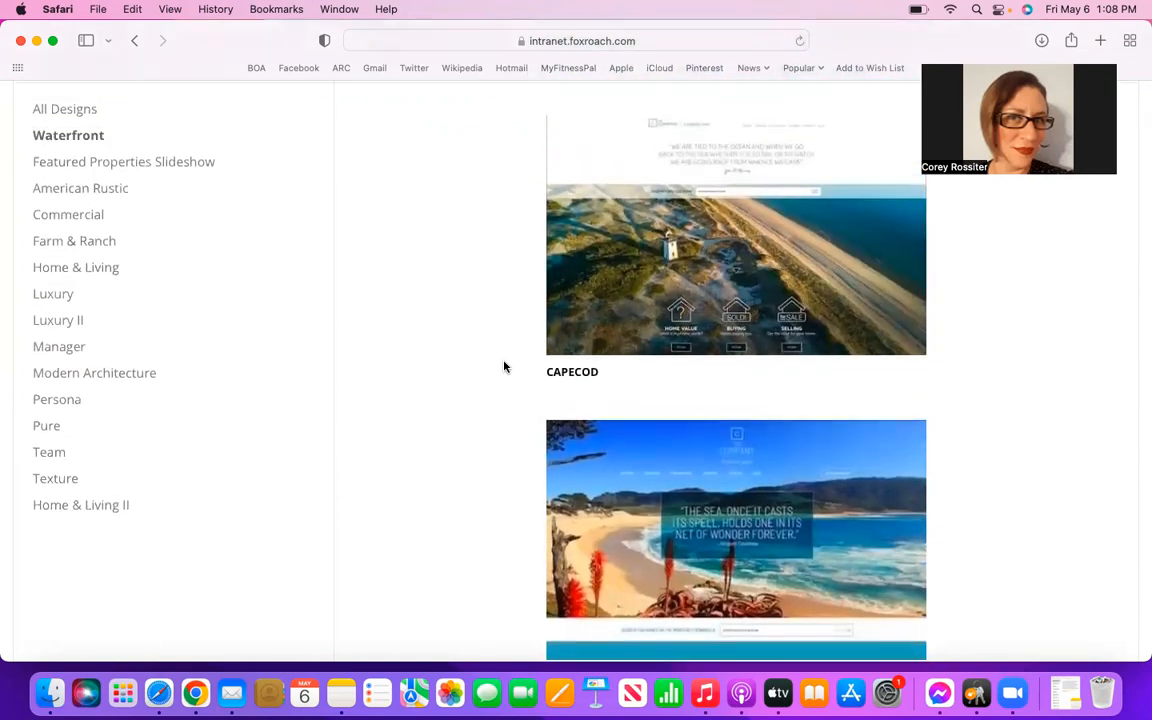
{"action": "scroll", "coordinate": [504, 367], "scroll_direction": "up", "scroll_amount": 2}
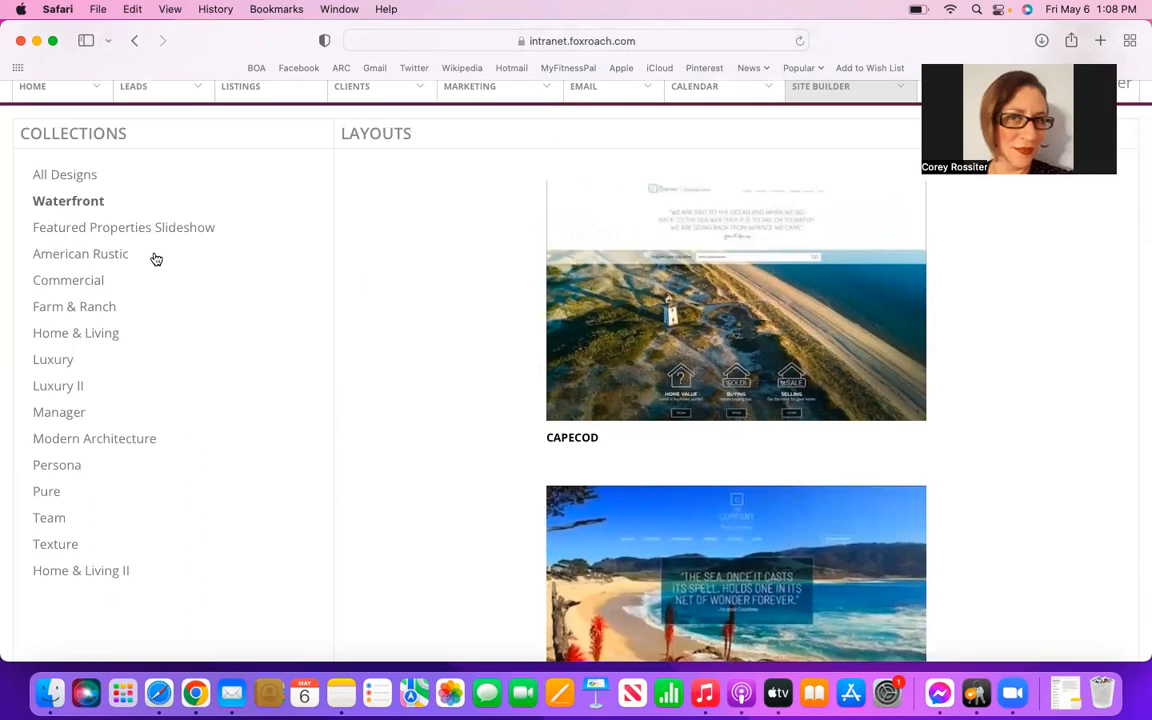
Show the American Rustic collection and look through its website layouts.
{"action": "left_click", "coordinate": [79, 256]}
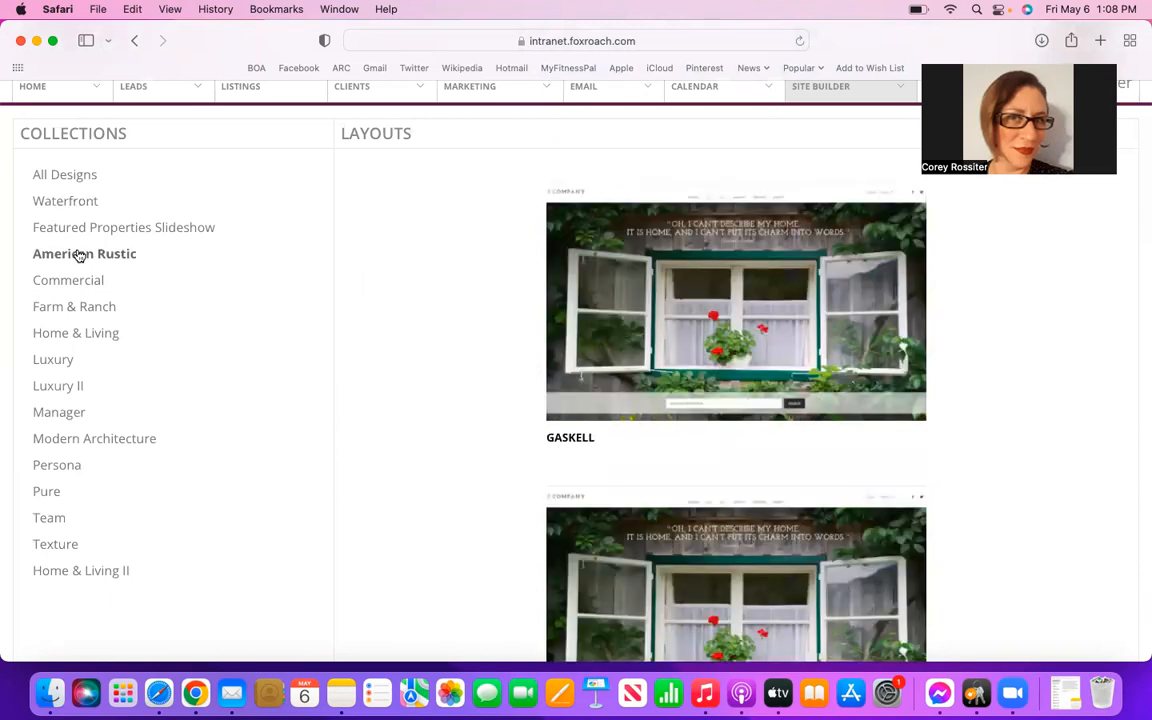
{"action": "scroll", "coordinate": [389, 381], "scroll_direction": "down", "scroll_amount": 10}
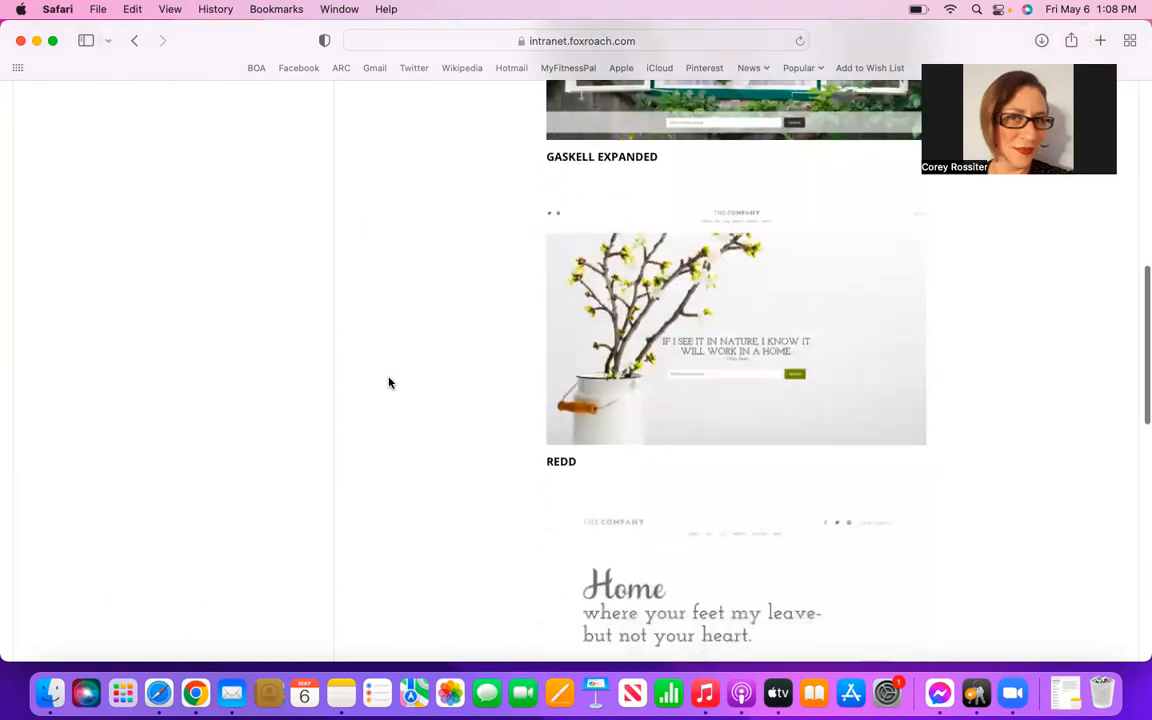
{"action": "scroll", "coordinate": [389, 383], "scroll_direction": "down", "scroll_amount": 7}
{"action": "scroll", "coordinate": [389, 383], "scroll_direction": "down", "scroll_amount": 8}
{"action": "scroll", "coordinate": [389, 383], "scroll_direction": "up", "scroll_amount": 20}
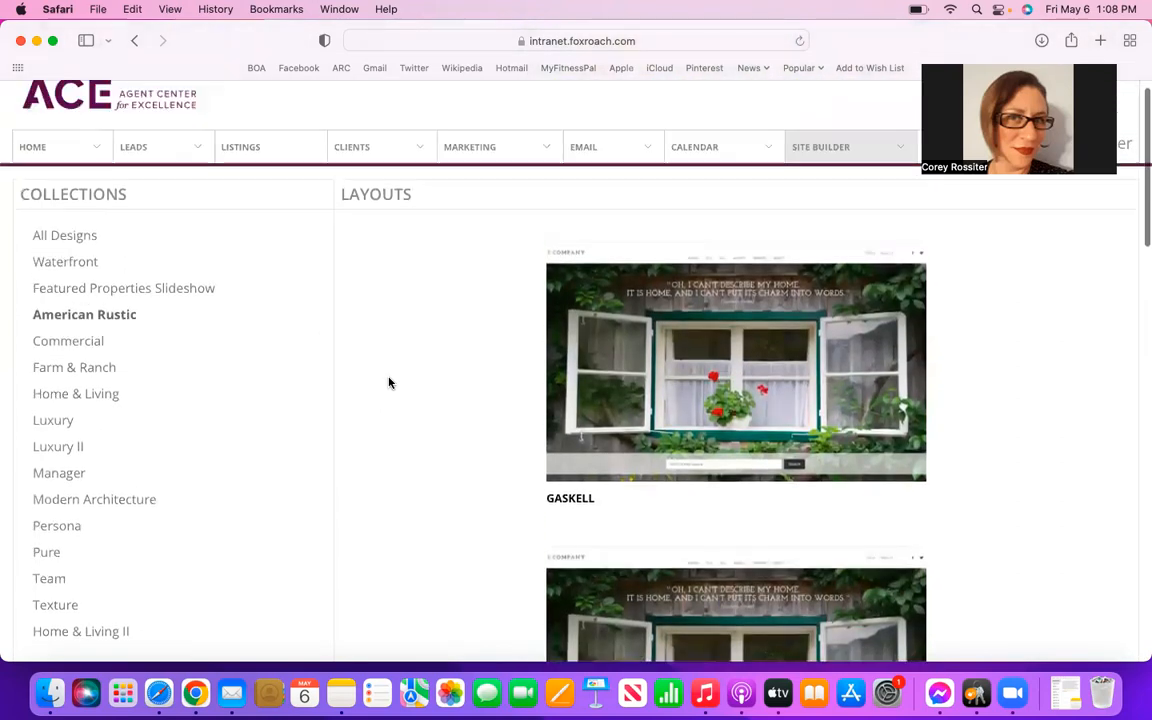
Show the Commercial collection and look through its website layouts.
{"action": "left_click", "coordinate": [61, 346]}
{"action": "scroll", "coordinate": [344, 386], "scroll_direction": "down", "scroll_amount": 5}
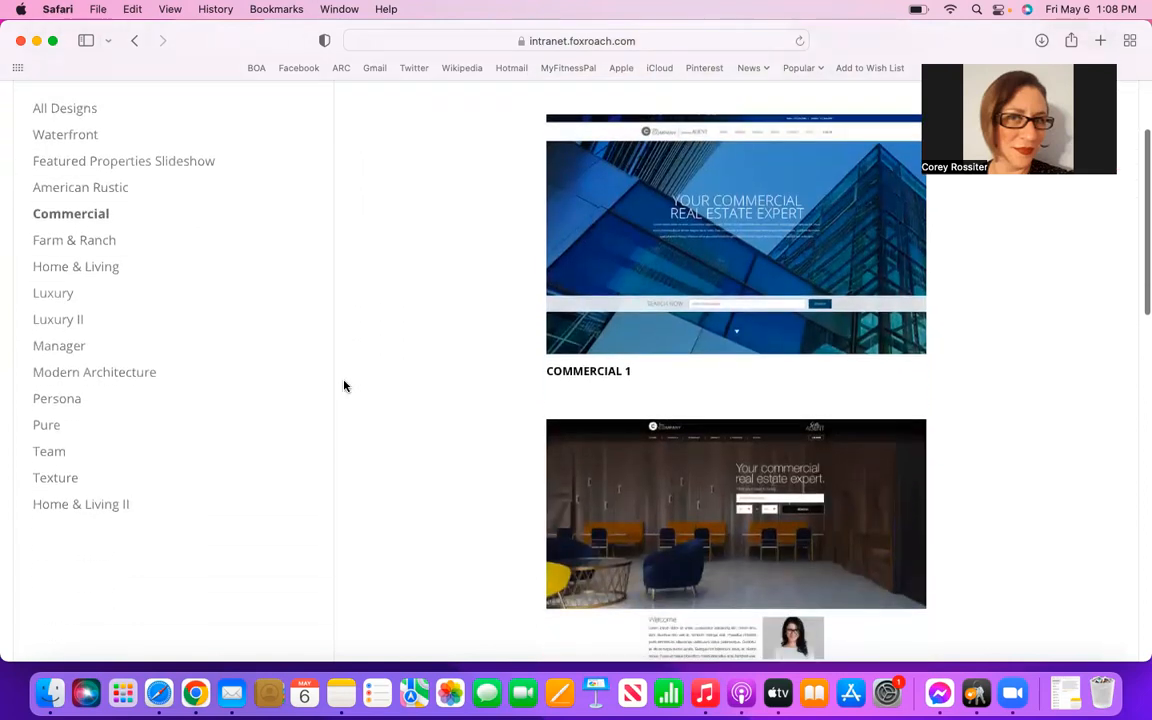
{"action": "scroll", "coordinate": [344, 386], "scroll_direction": "down", "scroll_amount": 8}
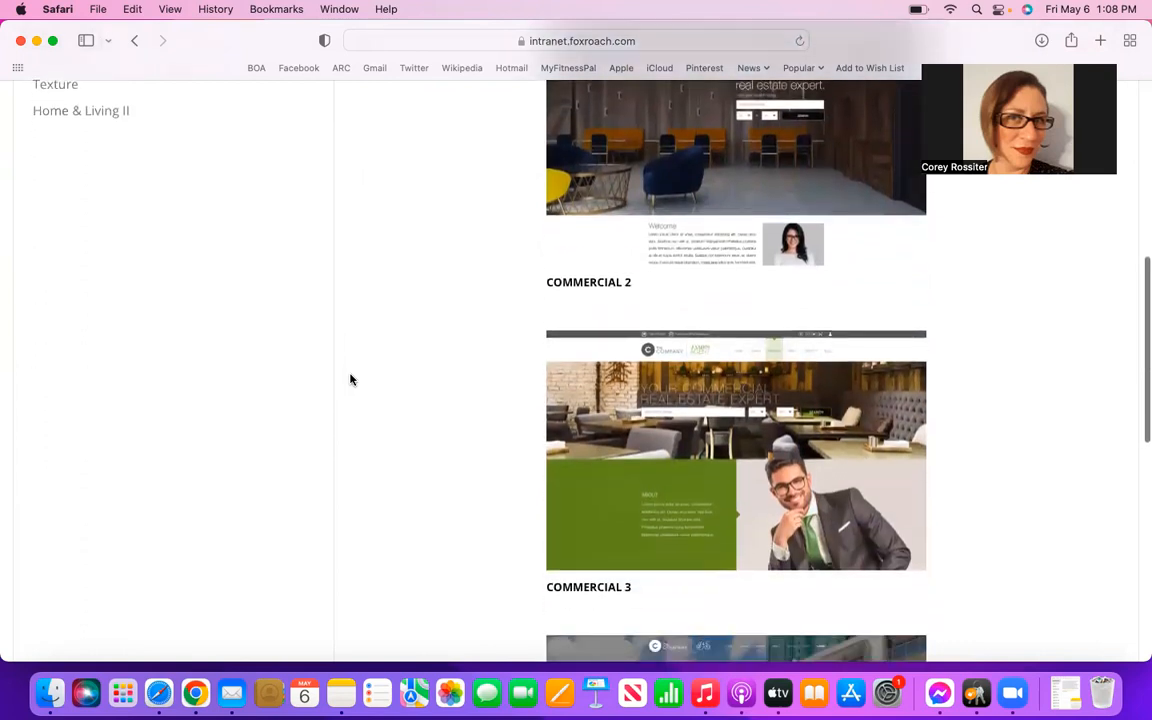
{"action": "scroll", "coordinate": [350, 379], "scroll_direction": "down", "scroll_amount": 9}
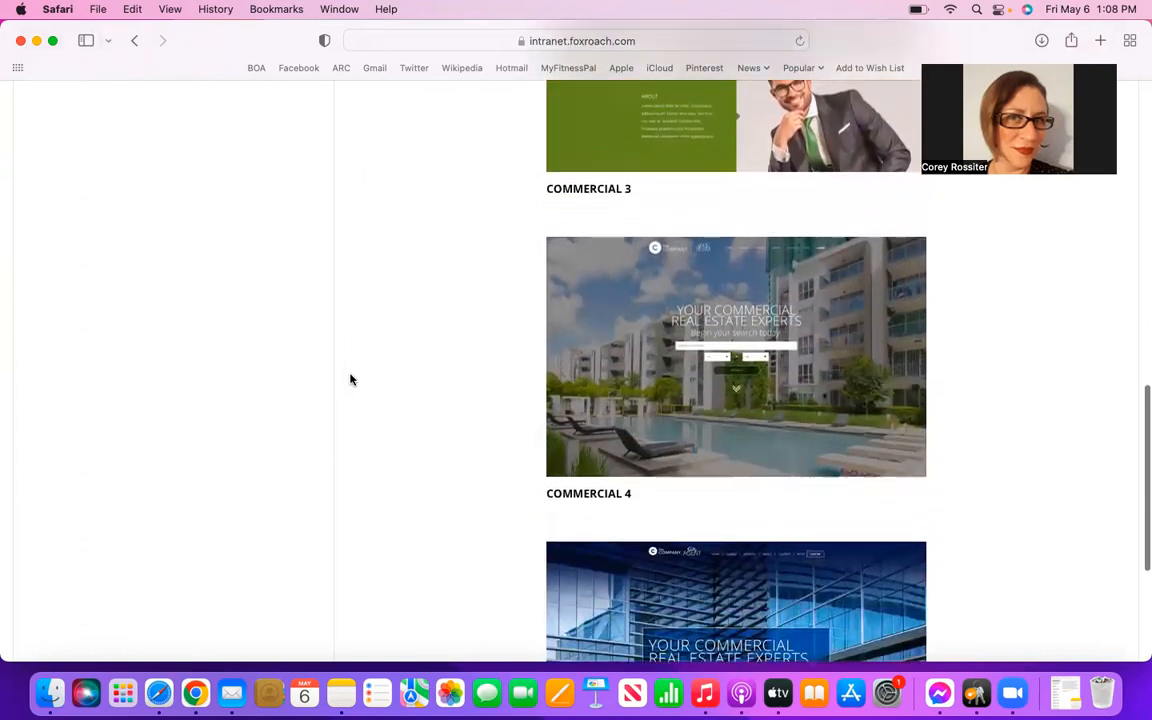
{"action": "scroll", "coordinate": [350, 379], "scroll_direction": "up", "scroll_amount": 20}
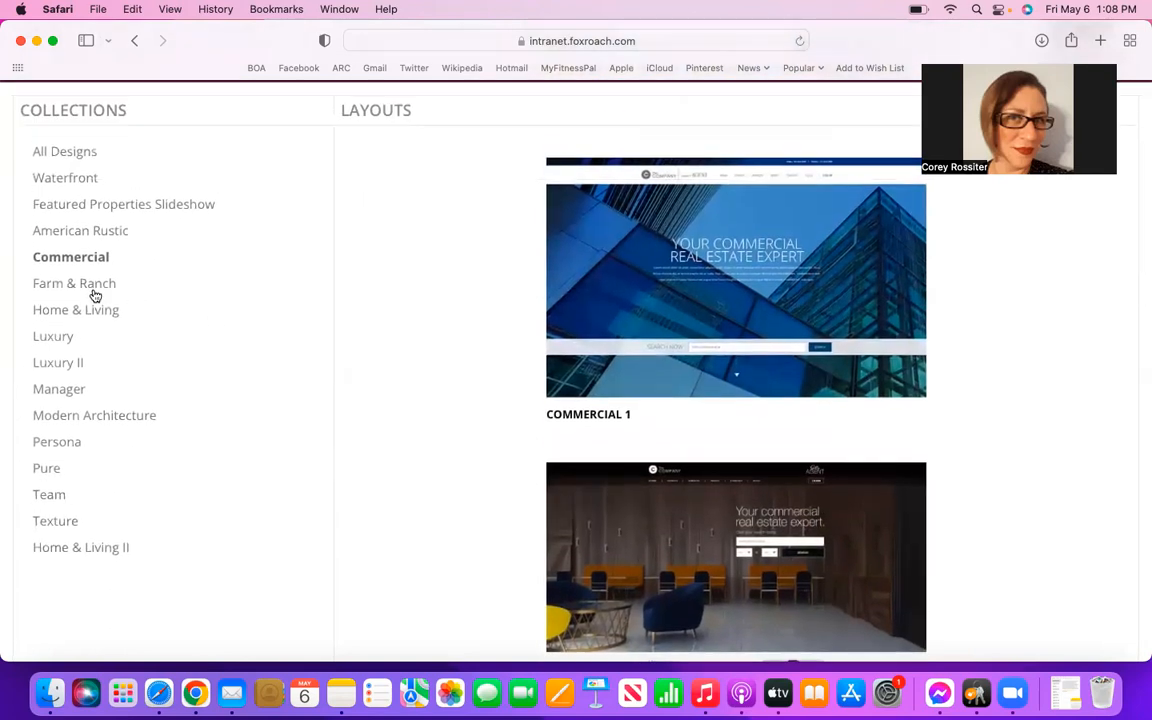
Show the Farm & Ranch collection and look through its website layouts.
{"action": "left_click", "coordinate": [78, 285]}
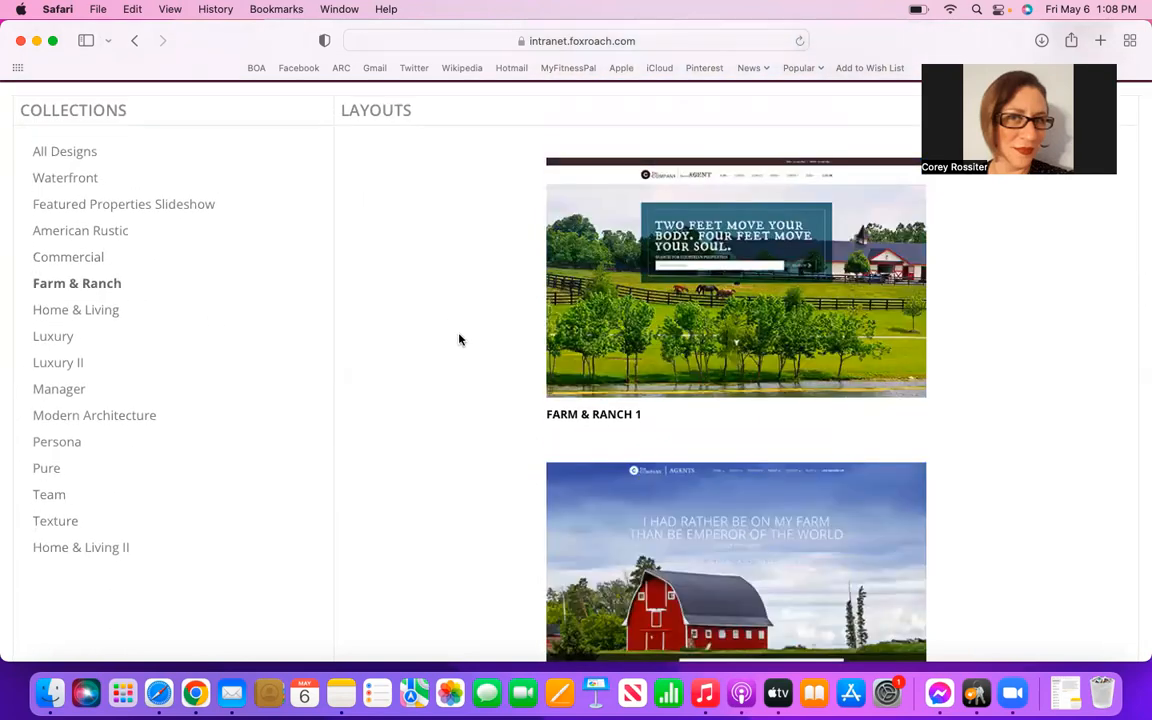
{"action": "scroll", "coordinate": [446, 362], "scroll_direction": "down", "scroll_amount": 5}
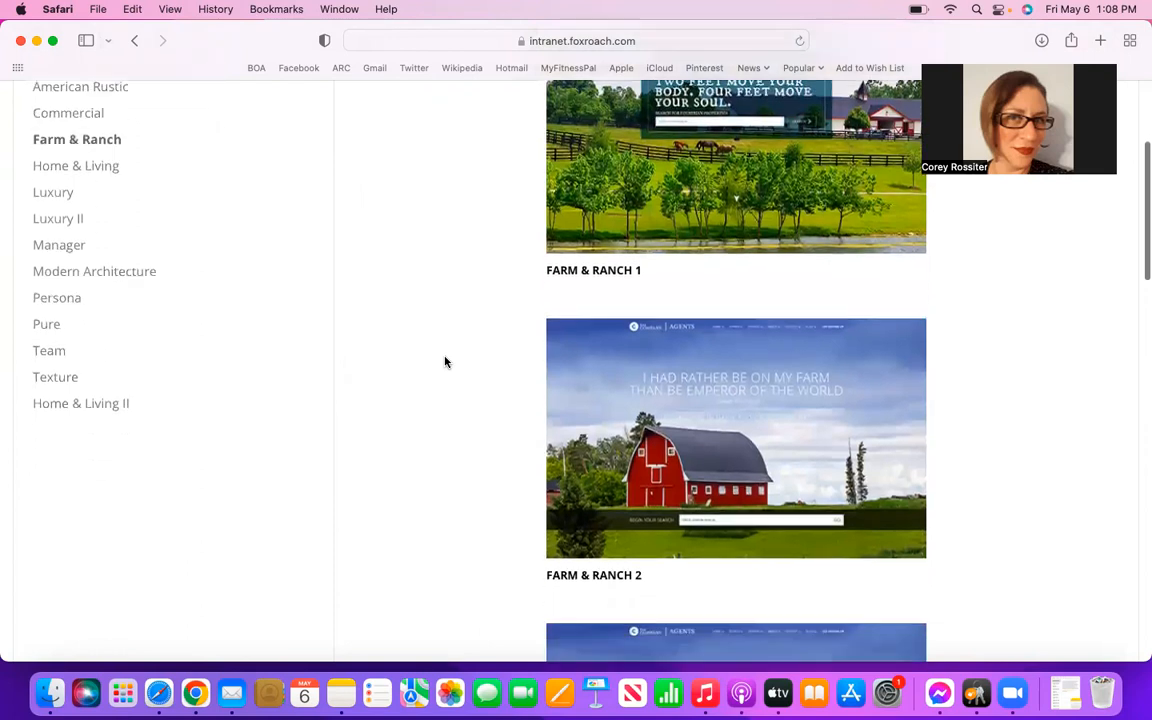
{"action": "scroll", "coordinate": [446, 362], "scroll_direction": "down", "scroll_amount": 5}
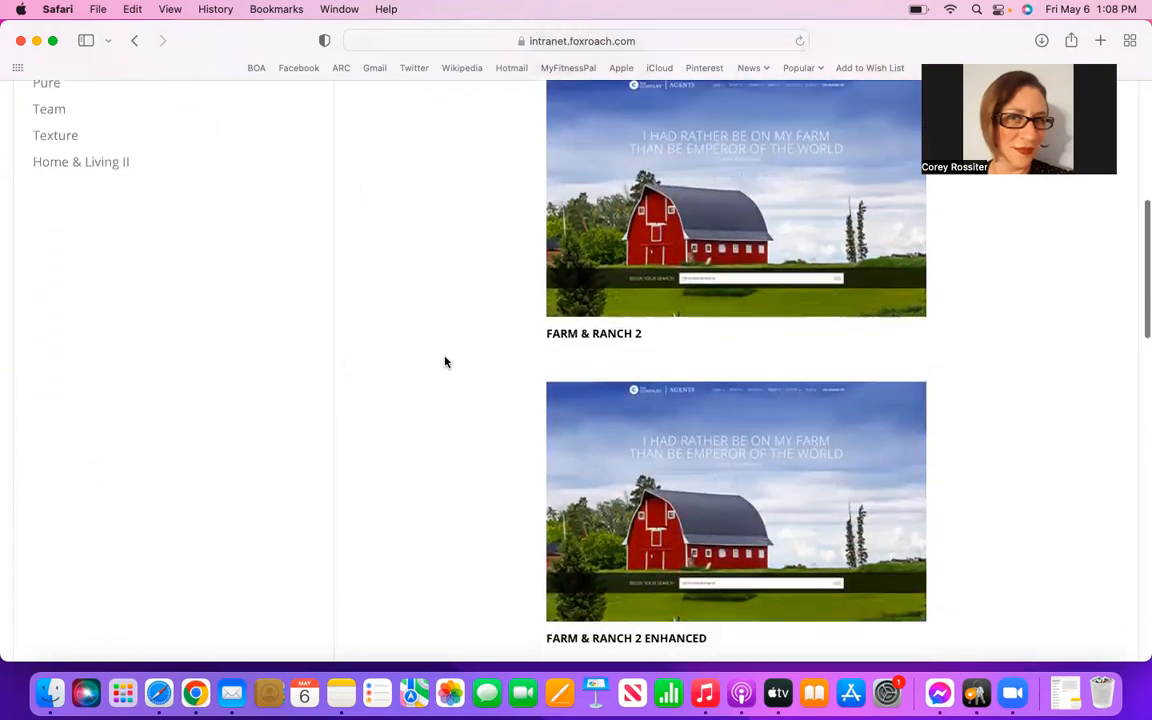
{"action": "scroll", "coordinate": [446, 362], "scroll_direction": "down", "scroll_amount": 5}
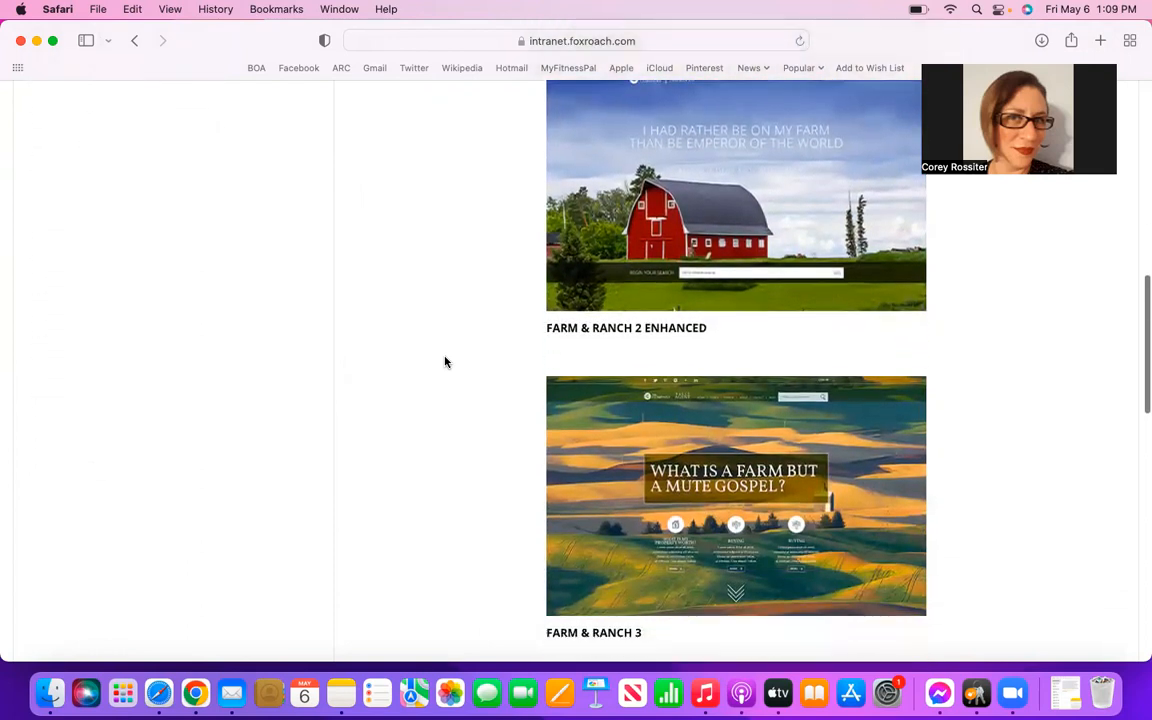
{"action": "scroll", "coordinate": [446, 362], "scroll_direction": "down", "scroll_amount": 5}
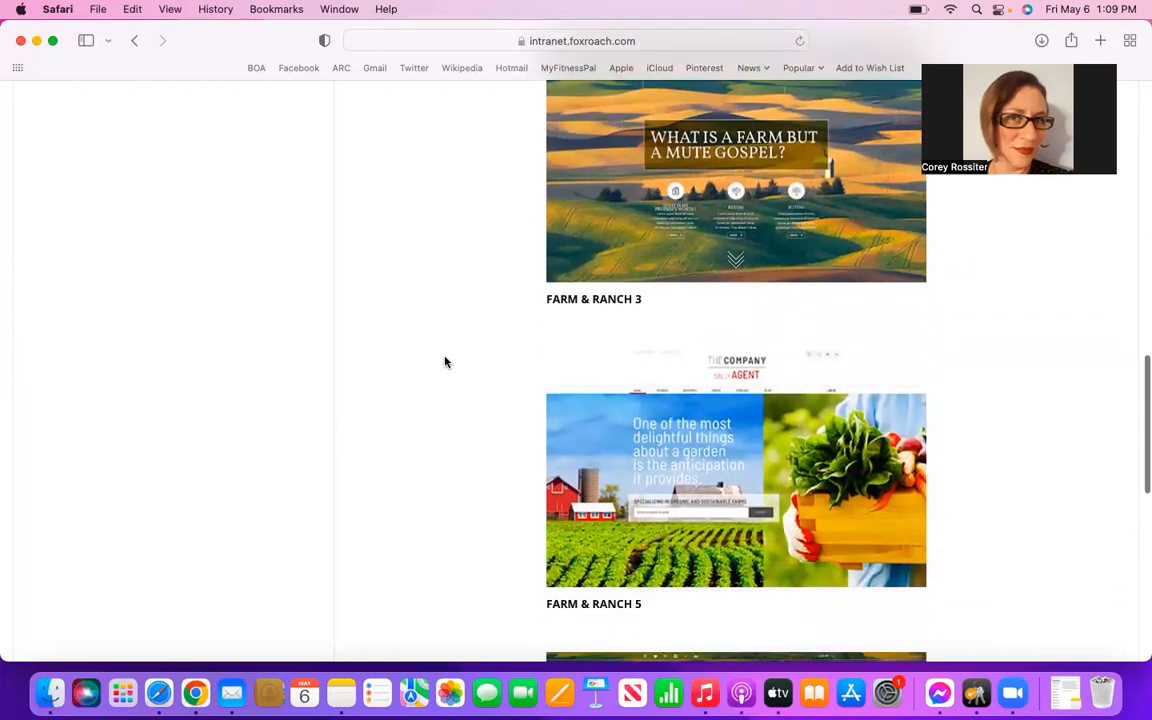
{"action": "scroll", "coordinate": [446, 362], "scroll_direction": "down", "scroll_amount": 5}
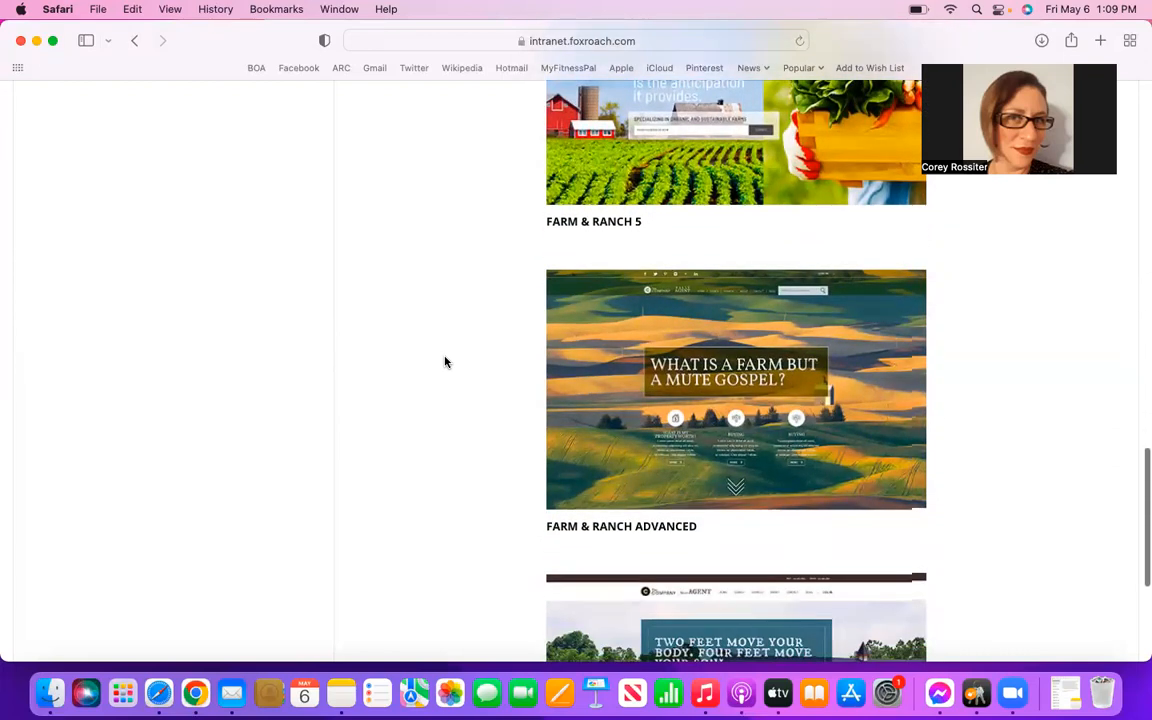
{"action": "scroll", "coordinate": [446, 362], "scroll_direction": "down", "scroll_amount": 3}
{"action": "scroll", "coordinate": [446, 362], "scroll_direction": "up", "scroll_amount": 15}
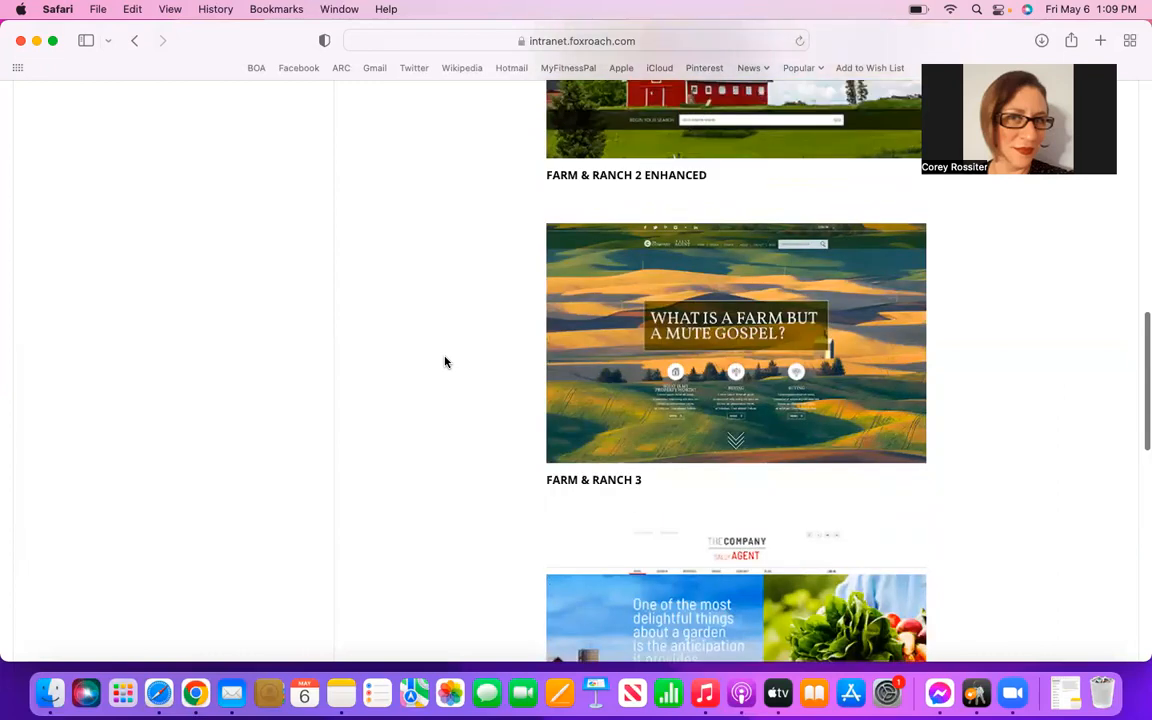
{"action": "scroll", "coordinate": [446, 362], "scroll_direction": "down", "scroll_amount": 2}
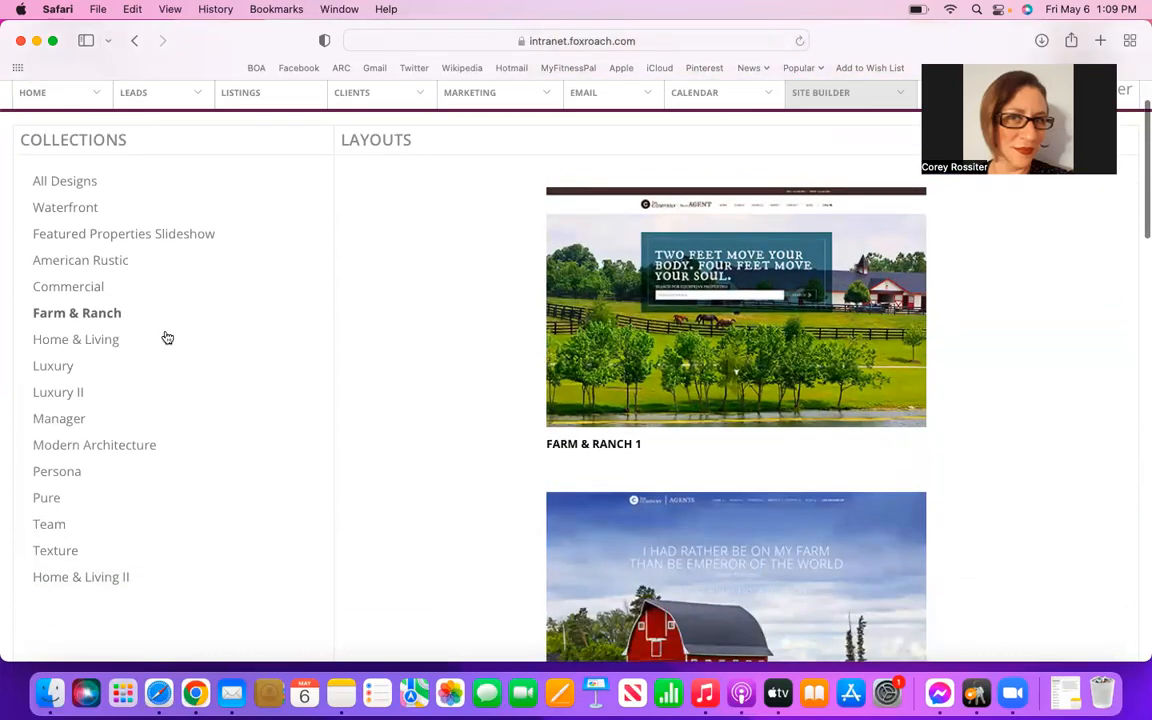
Look through the website layouts of the Luxury collection and show the Luxury II collection.
{"action": "left_click", "coordinate": [46, 370]}
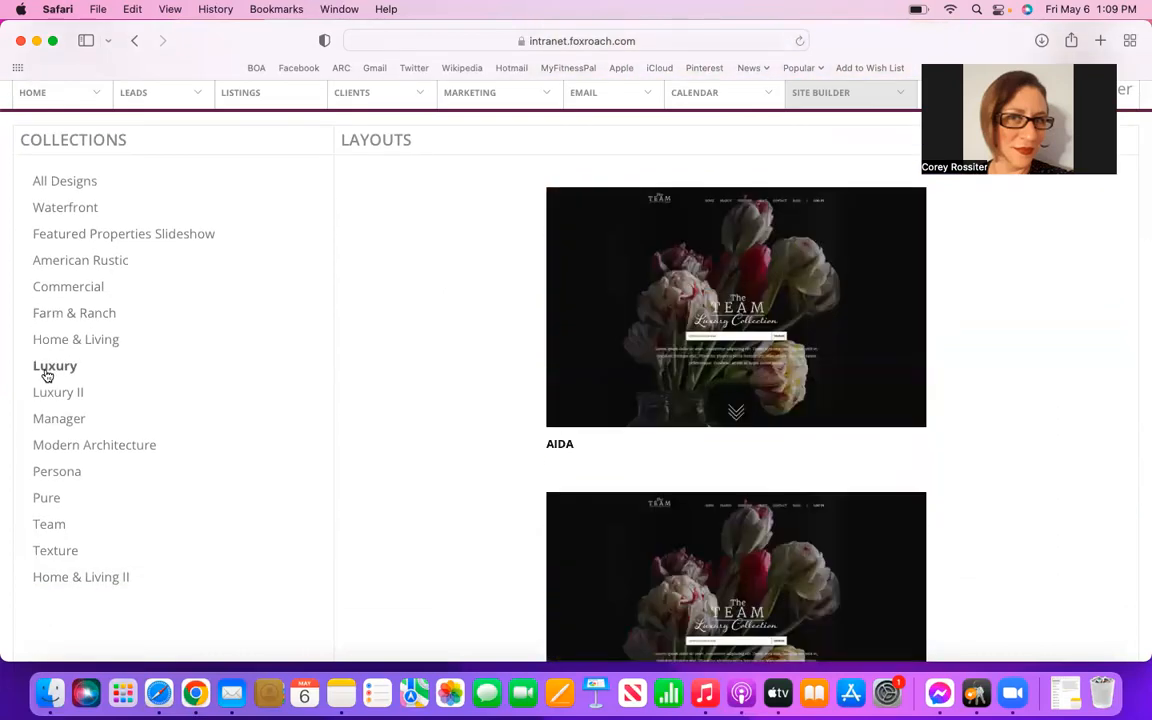
{"action": "scroll", "coordinate": [311, 406], "scroll_direction": "down", "scroll_amount": 4}
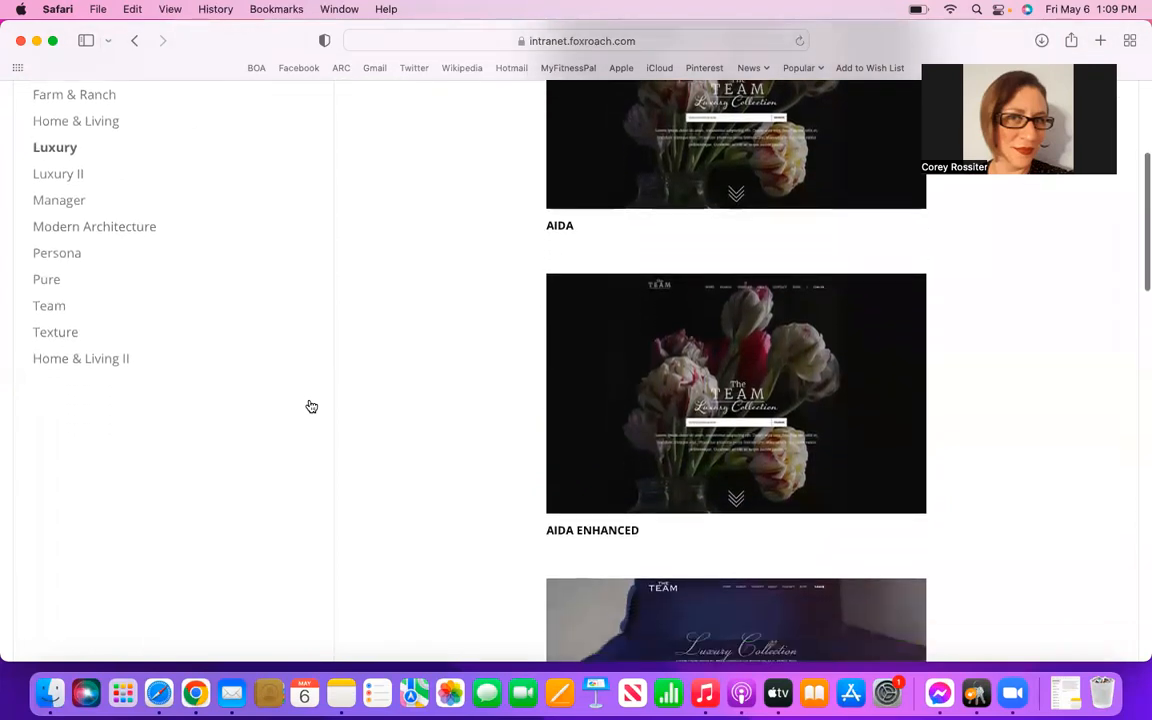
{"action": "scroll", "coordinate": [311, 406], "scroll_direction": "down", "scroll_amount": 10}
{"action": "scroll", "coordinate": [309, 405], "scroll_direction": "down", "scroll_amount": 7}
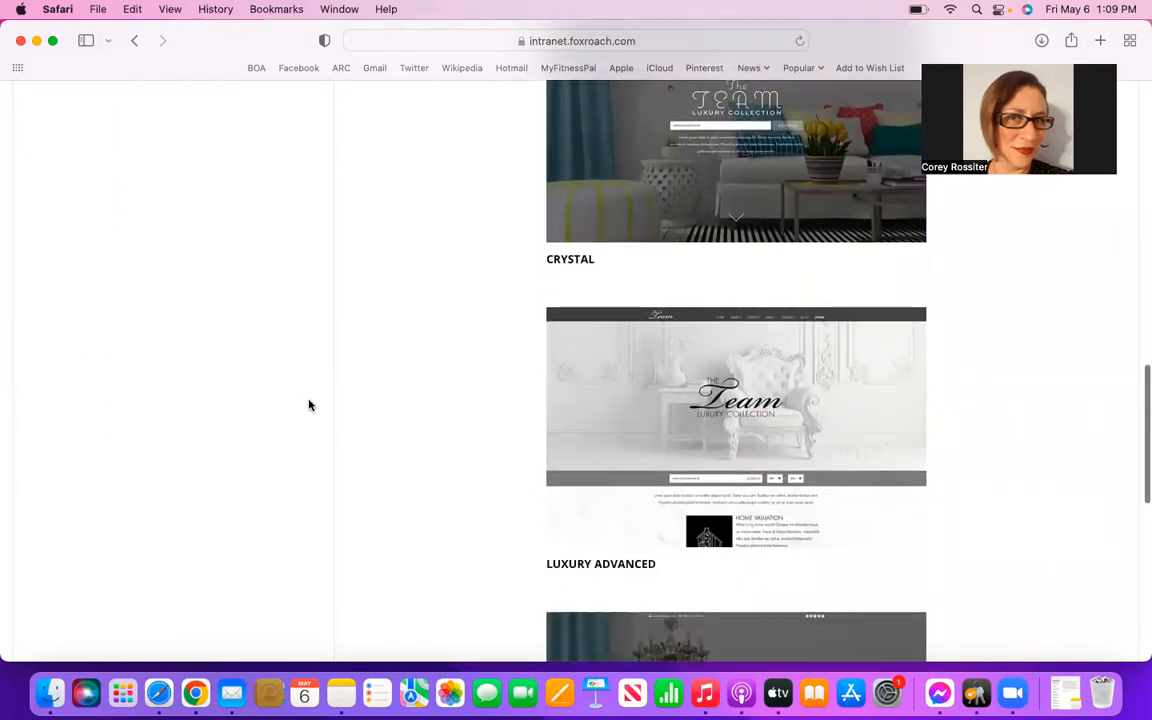
{"action": "scroll", "coordinate": [309, 405], "scroll_direction": "down", "scroll_amount": 1}
{"action": "scroll", "coordinate": [309, 405], "scroll_direction": "down", "scroll_amount": 9}
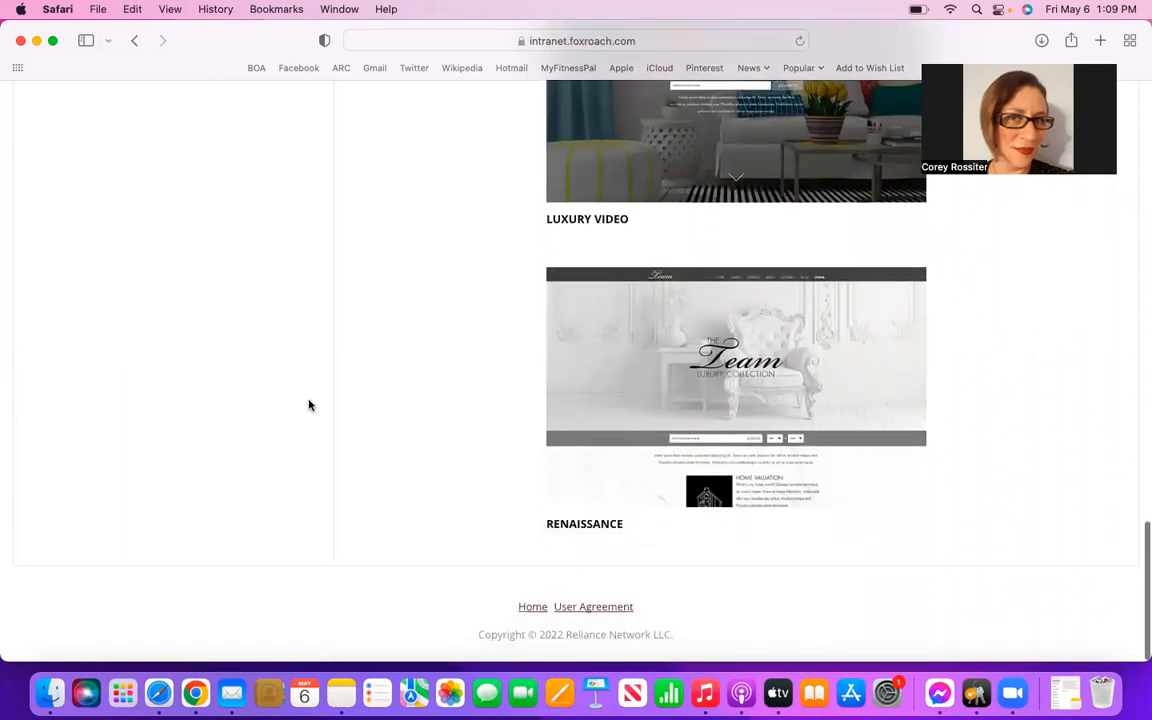
{"action": "scroll", "coordinate": [309, 405], "scroll_direction": "up", "scroll_amount": 10}
{"action": "scroll", "coordinate": [309, 405], "scroll_direction": "up", "scroll_amount": 3}
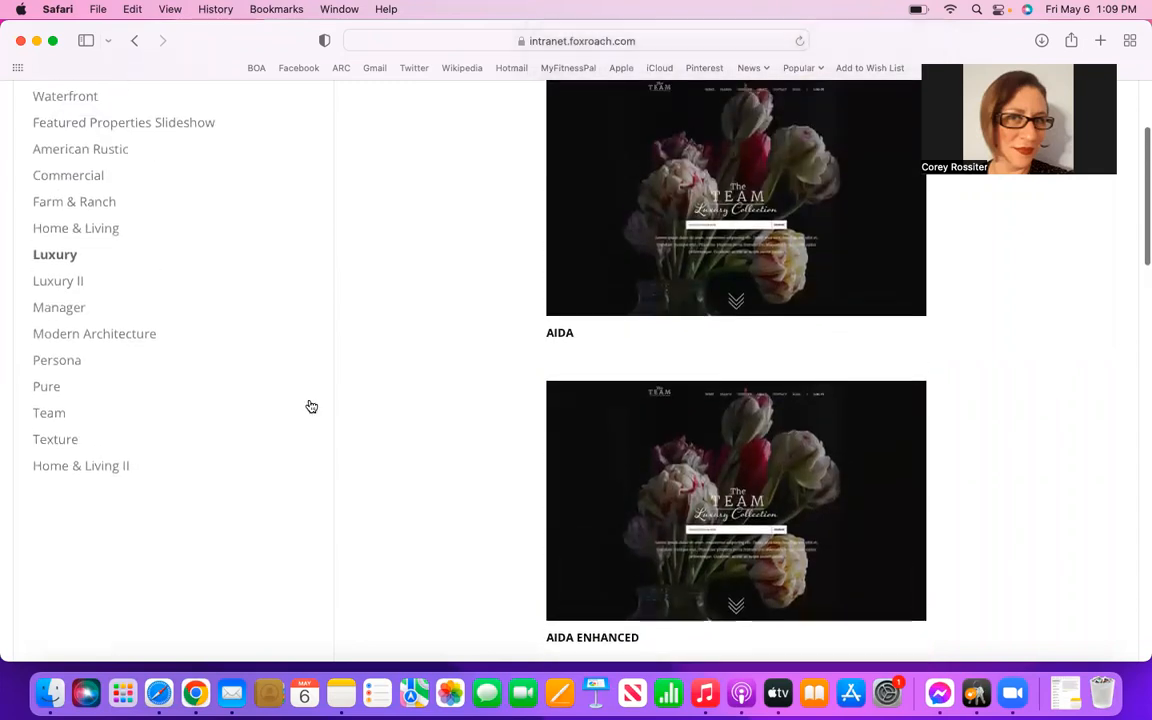
{"action": "left_click", "coordinate": [72, 312]}
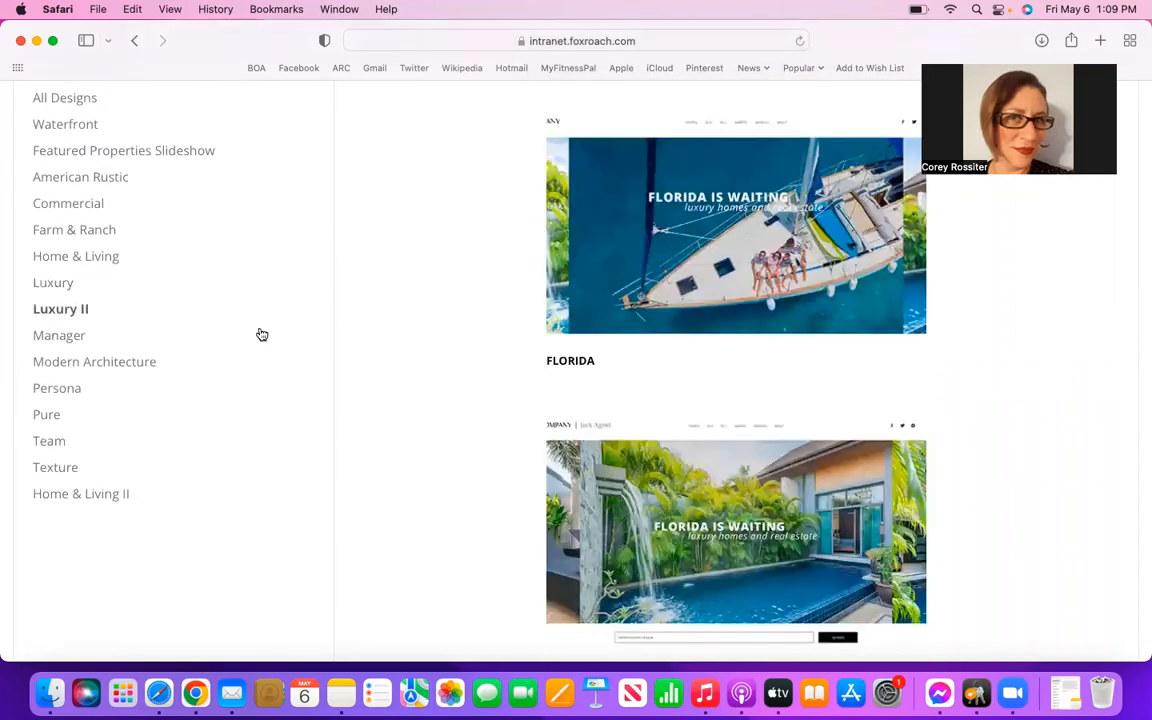
Show the Modern Architecture collection and look through its website layouts.
{"action": "left_click", "coordinate": [99, 367]}
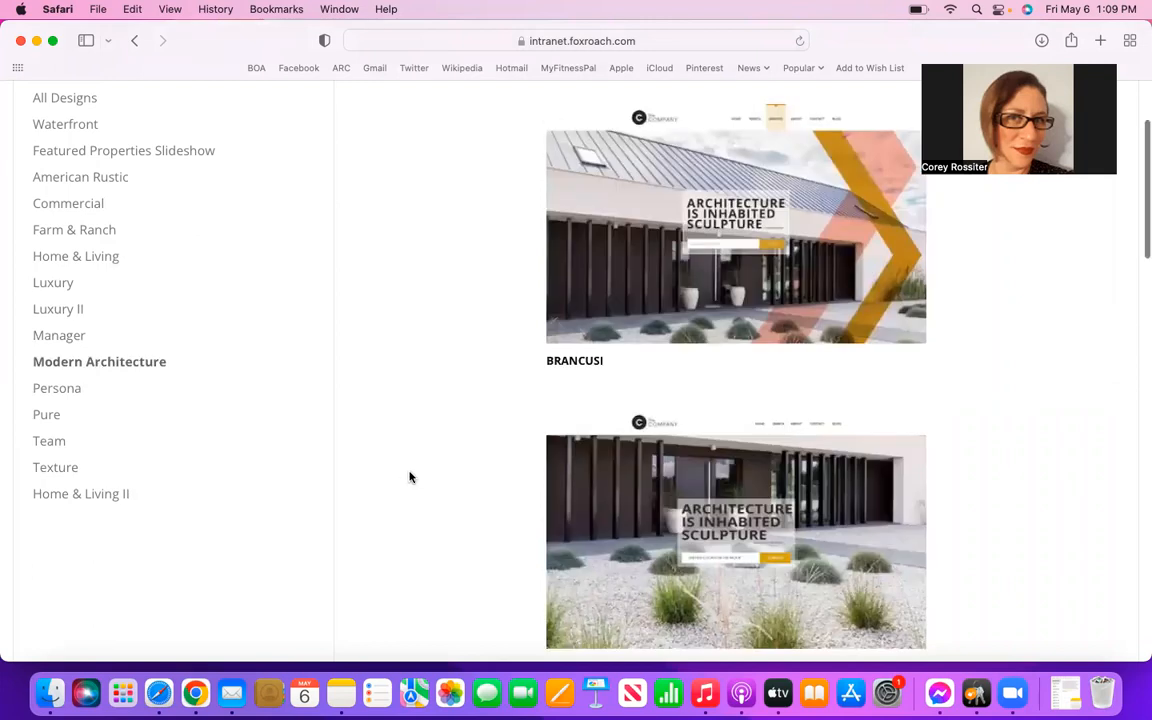
{"action": "scroll", "coordinate": [409, 477], "scroll_direction": "down", "scroll_amount": 10}
{"action": "scroll", "coordinate": [409, 477], "scroll_direction": "down", "scroll_amount": 10}
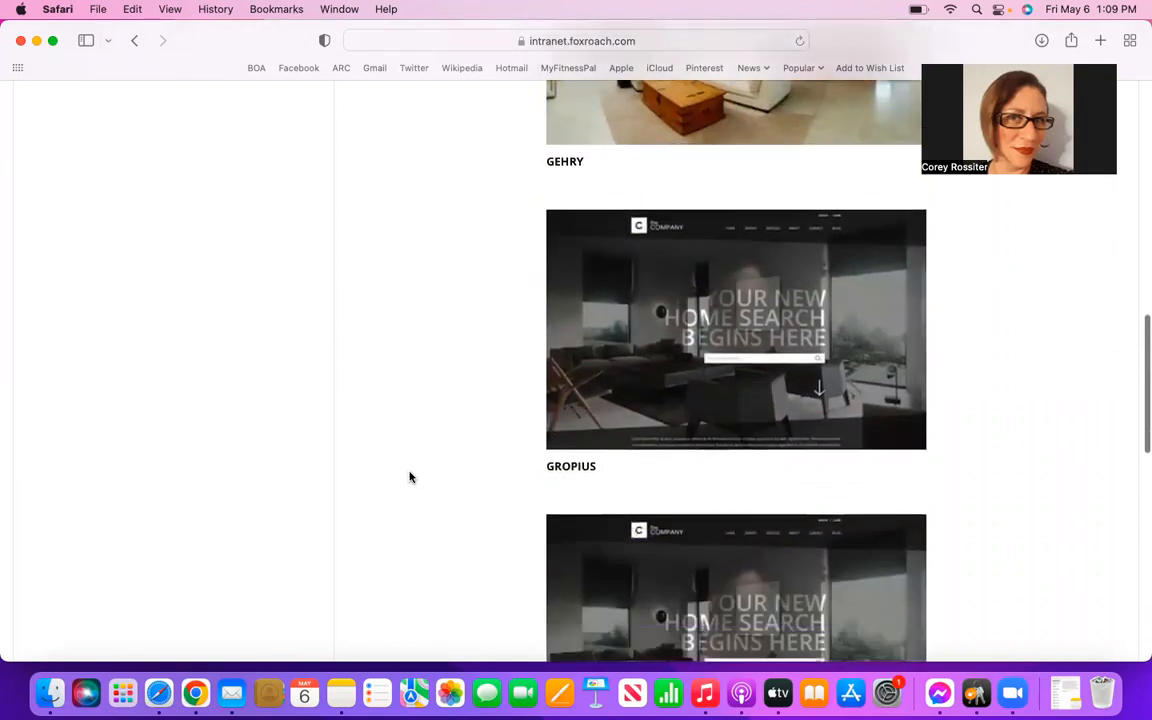
{"action": "scroll", "coordinate": [409, 477], "scroll_direction": "down", "scroll_amount": 10}
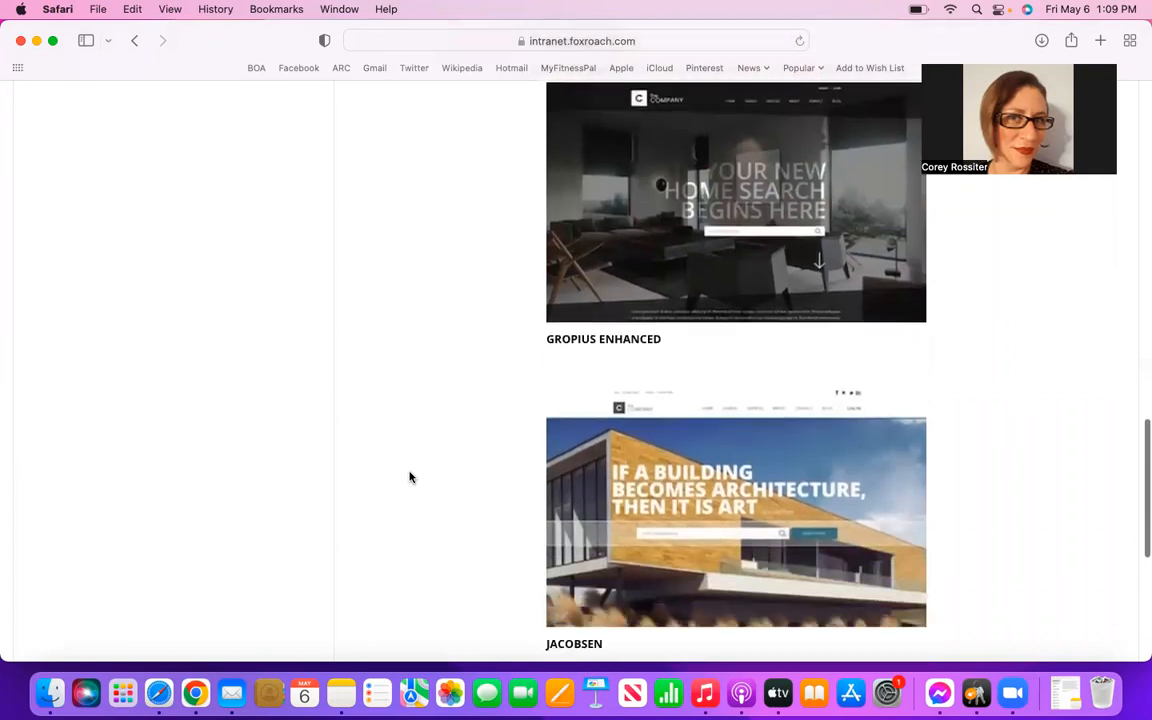
{"action": "scroll", "coordinate": [409, 477], "scroll_direction": "up", "scroll_amount": 15}
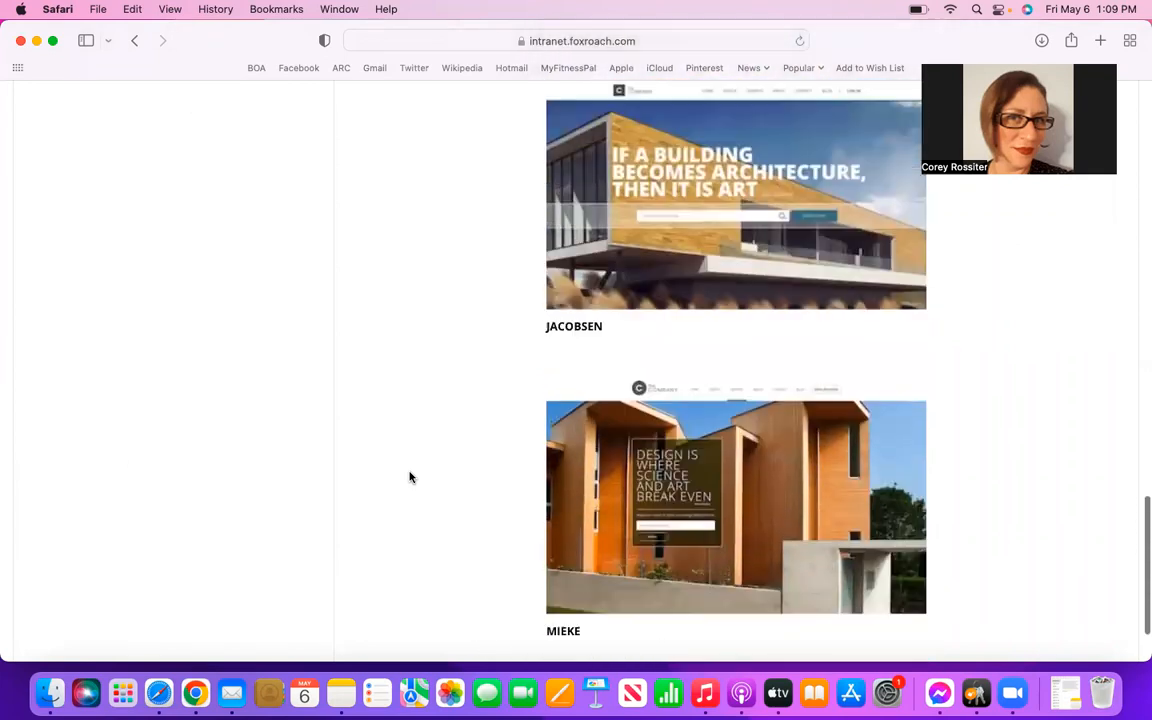
{"action": "scroll", "coordinate": [409, 477], "scroll_direction": "up", "scroll_amount": 6}
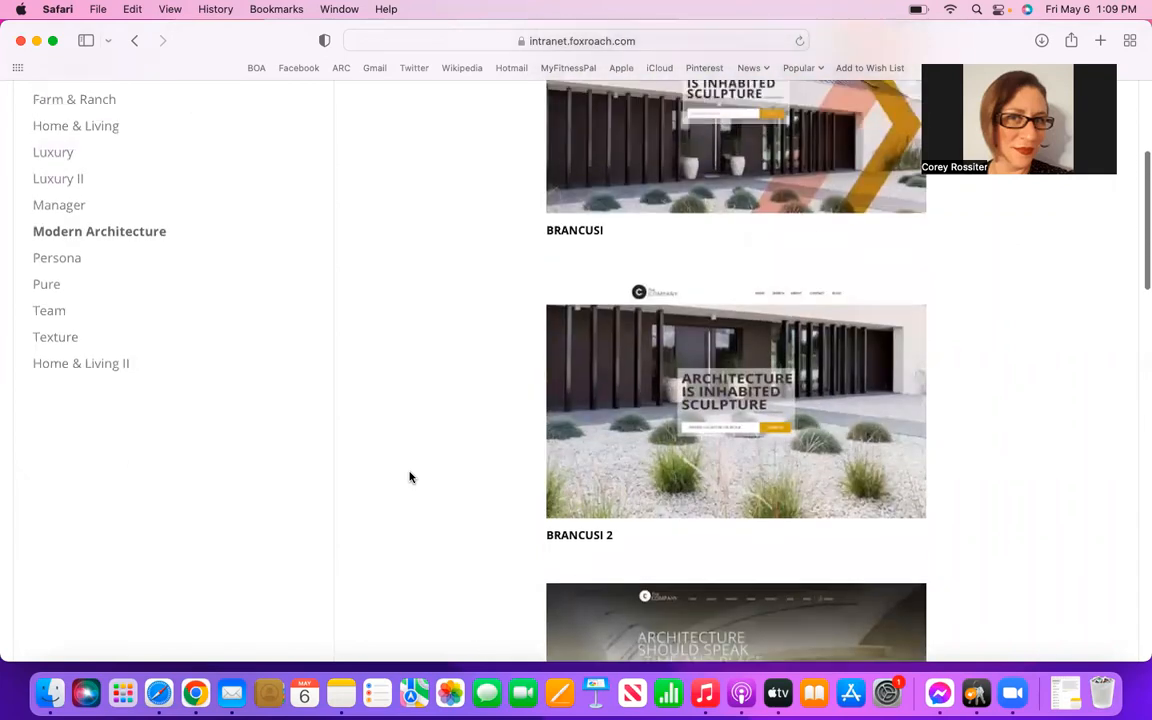
{"action": "scroll", "coordinate": [409, 477], "scroll_direction": "down", "scroll_amount": 1}
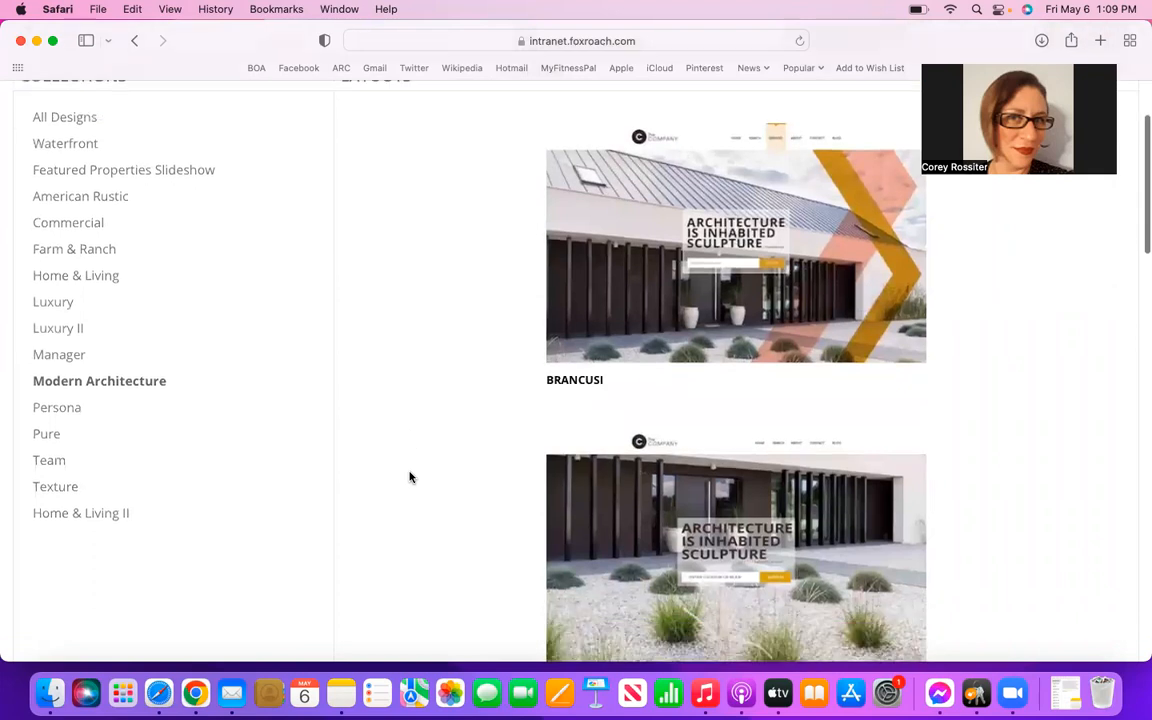
Show the Persona collection and look through its website layouts.
{"action": "left_click", "coordinate": [62, 409]}
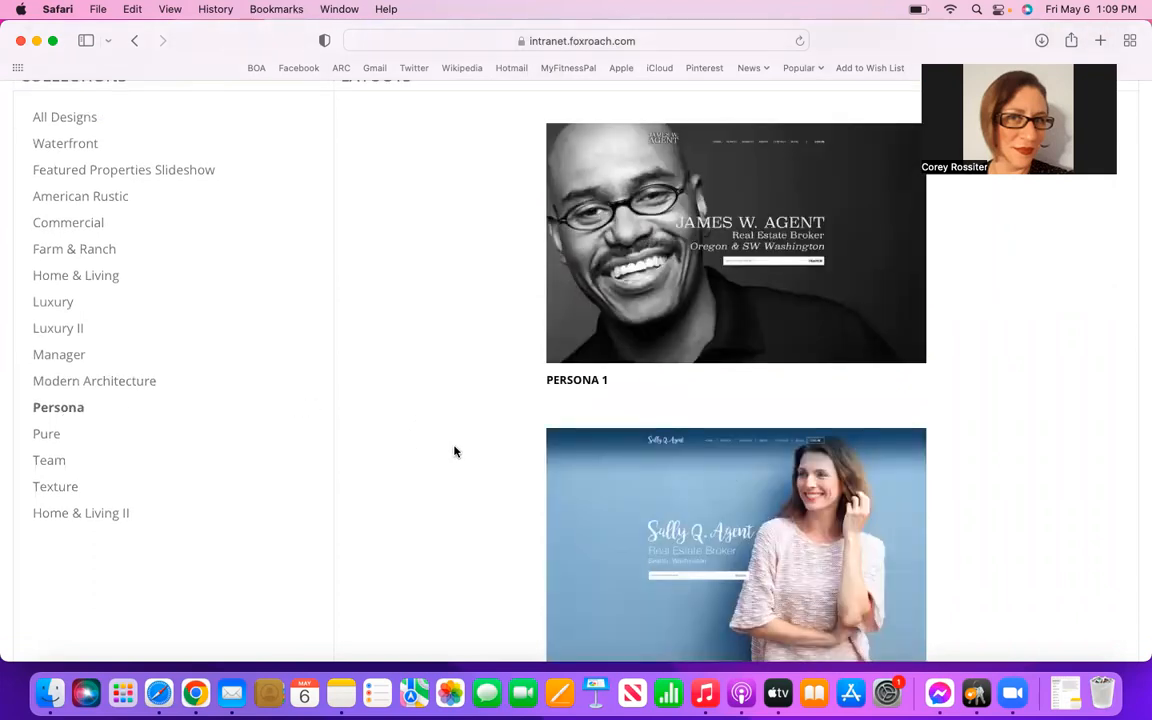
{"action": "scroll", "coordinate": [454, 452], "scroll_direction": "down", "scroll_amount": 1}
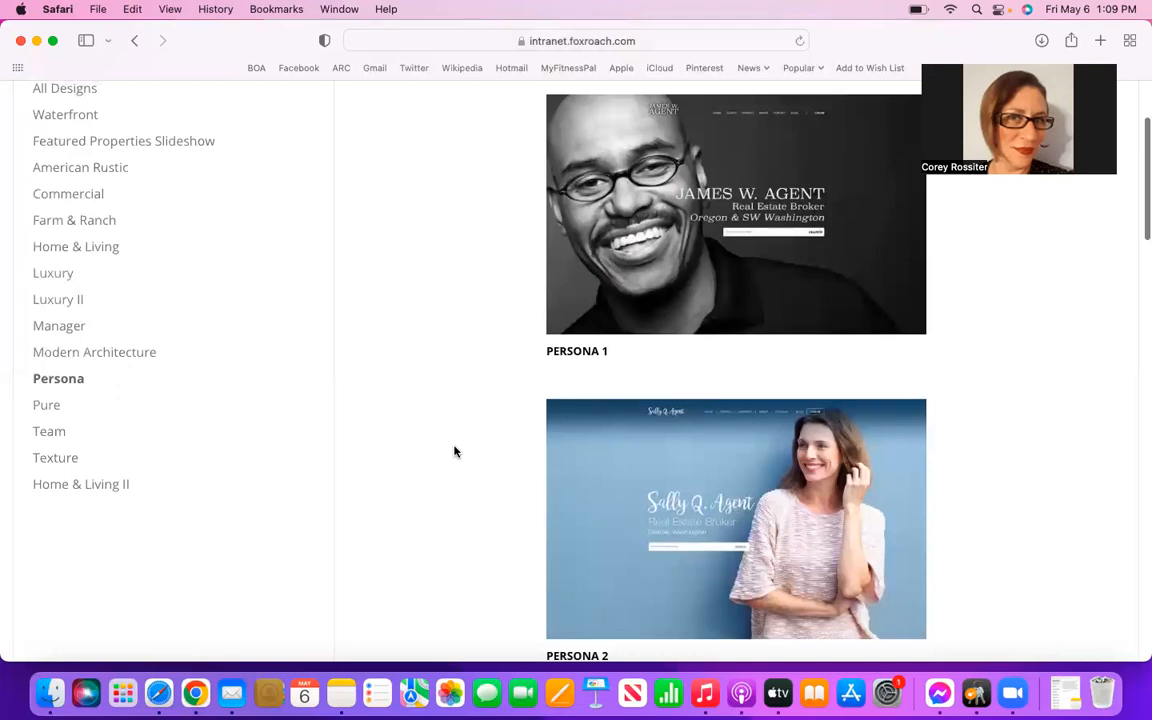
{"action": "scroll", "coordinate": [454, 452], "scroll_direction": "down", "scroll_amount": 10}
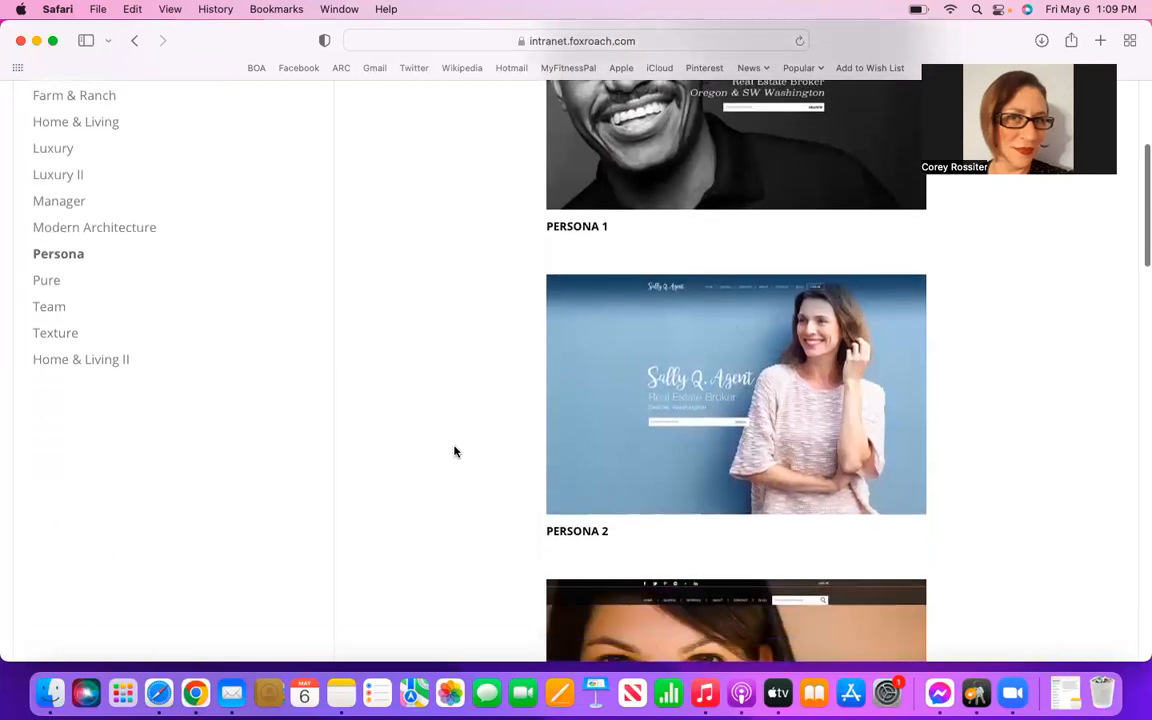
{"action": "scroll", "coordinate": [454, 452], "scroll_direction": "down", "scroll_amount": 15}
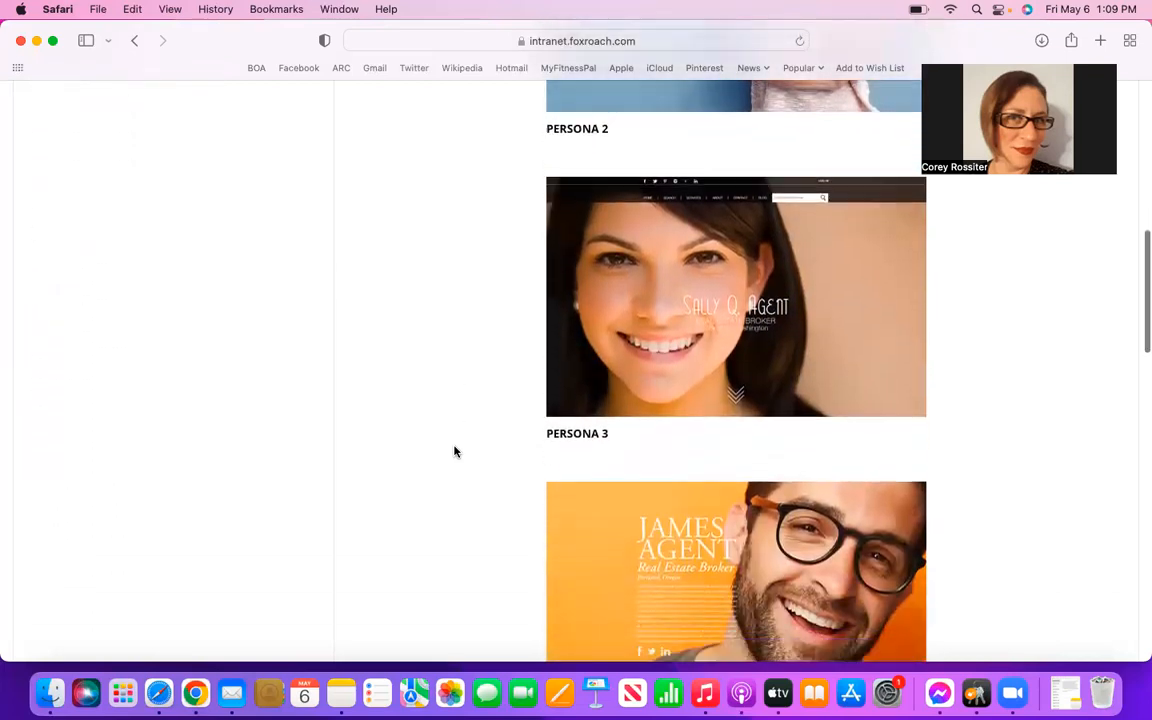
{"action": "scroll", "coordinate": [454, 452], "scroll_direction": "down", "scroll_amount": 13}
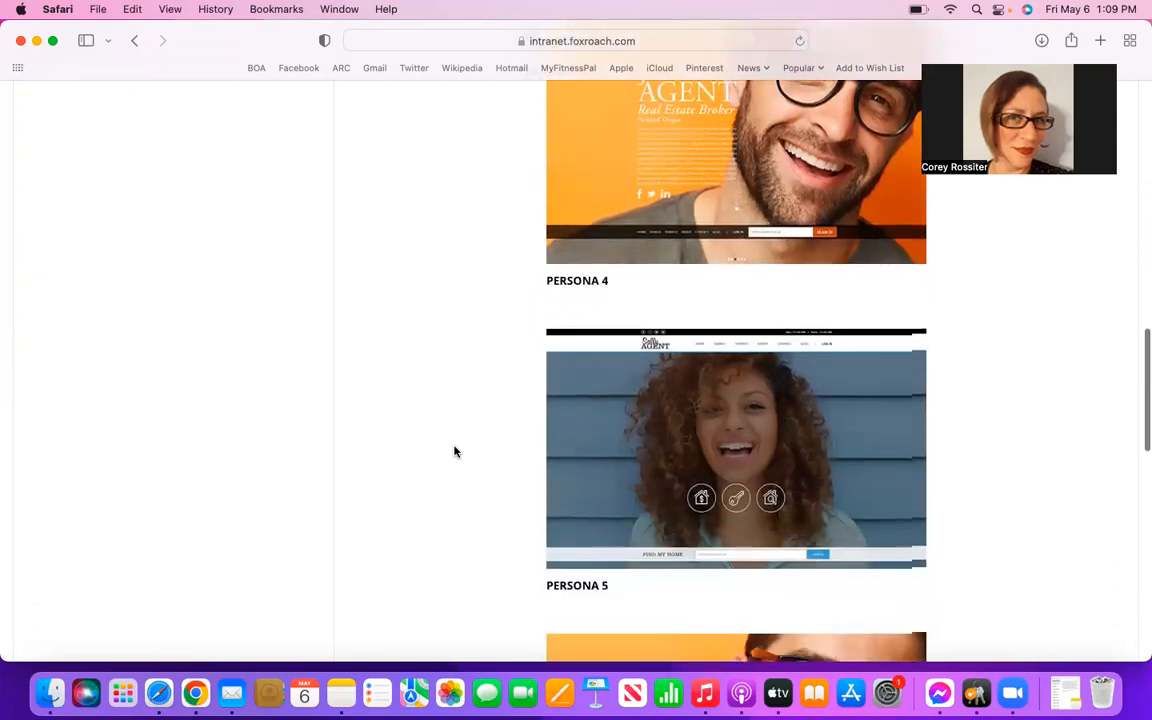
{"action": "scroll", "coordinate": [454, 452], "scroll_direction": "down", "scroll_amount": 15}
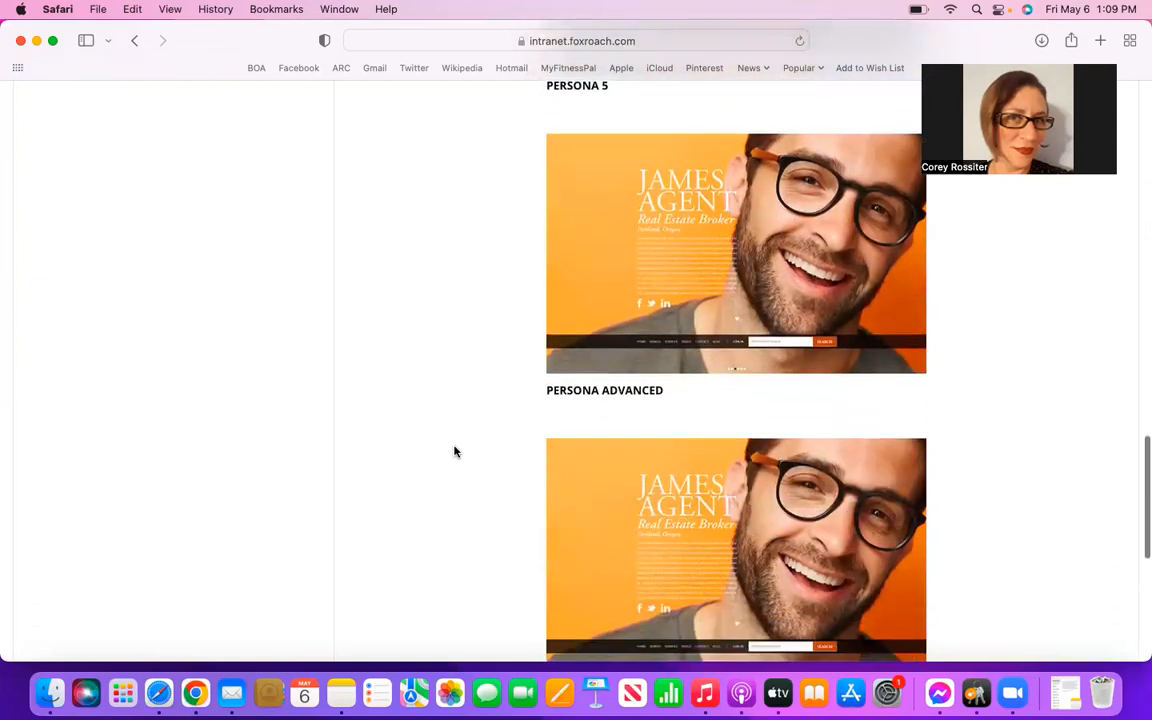
{"action": "scroll", "coordinate": [454, 452], "scroll_direction": "down", "scroll_amount": 7}
{"action": "scroll", "coordinate": [454, 452], "scroll_direction": "up", "scroll_amount": 20}
{"action": "scroll", "coordinate": [454, 452], "scroll_direction": "up", "scroll_amount": 20}
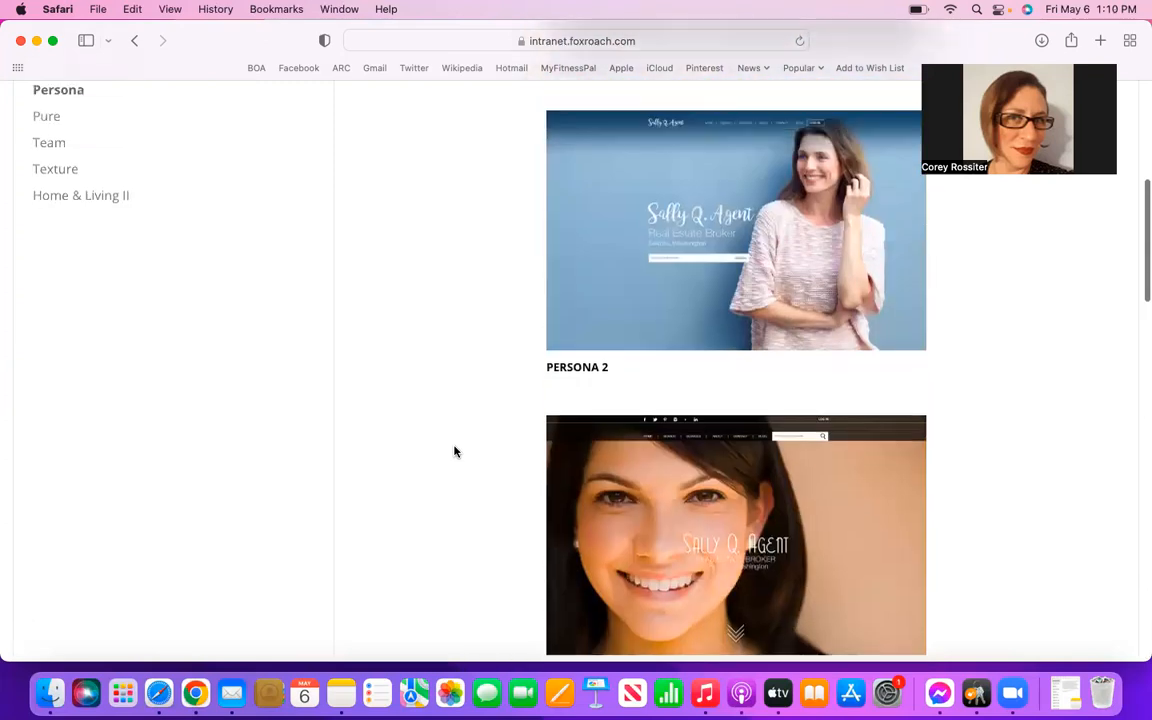
{"action": "scroll", "coordinate": [454, 452], "scroll_direction": "up", "scroll_amount": 1}
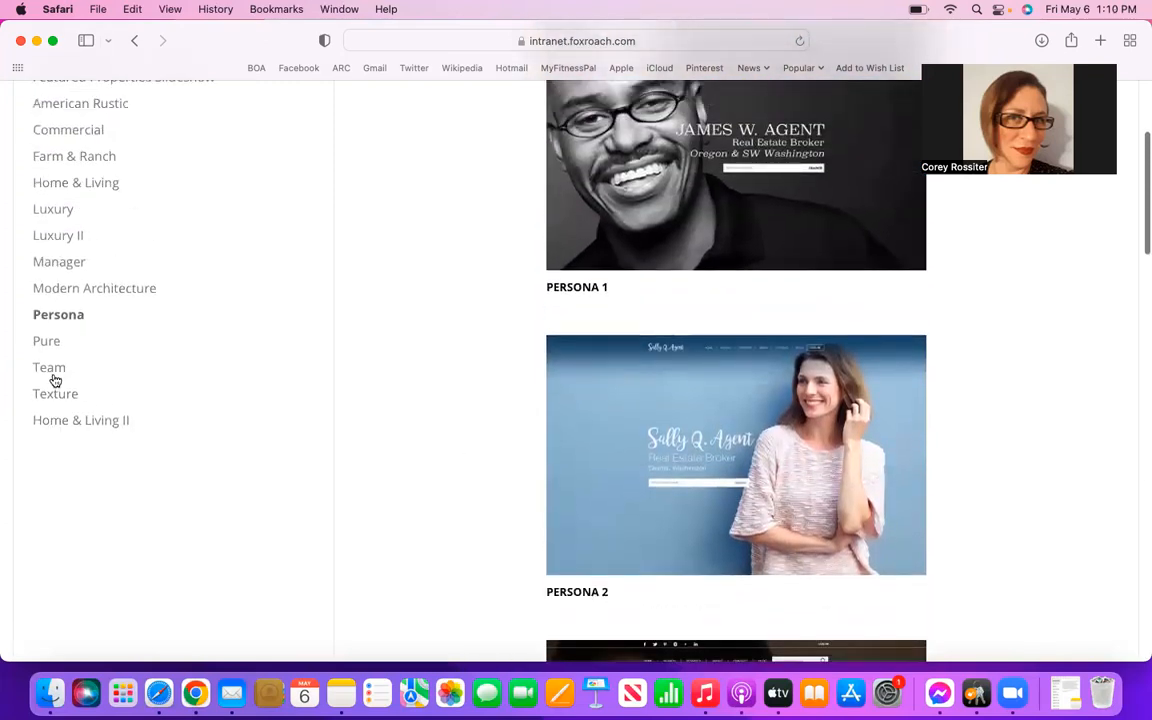
Show the Team collection and look through its website layouts.
{"action": "left_click", "coordinate": [50, 369]}
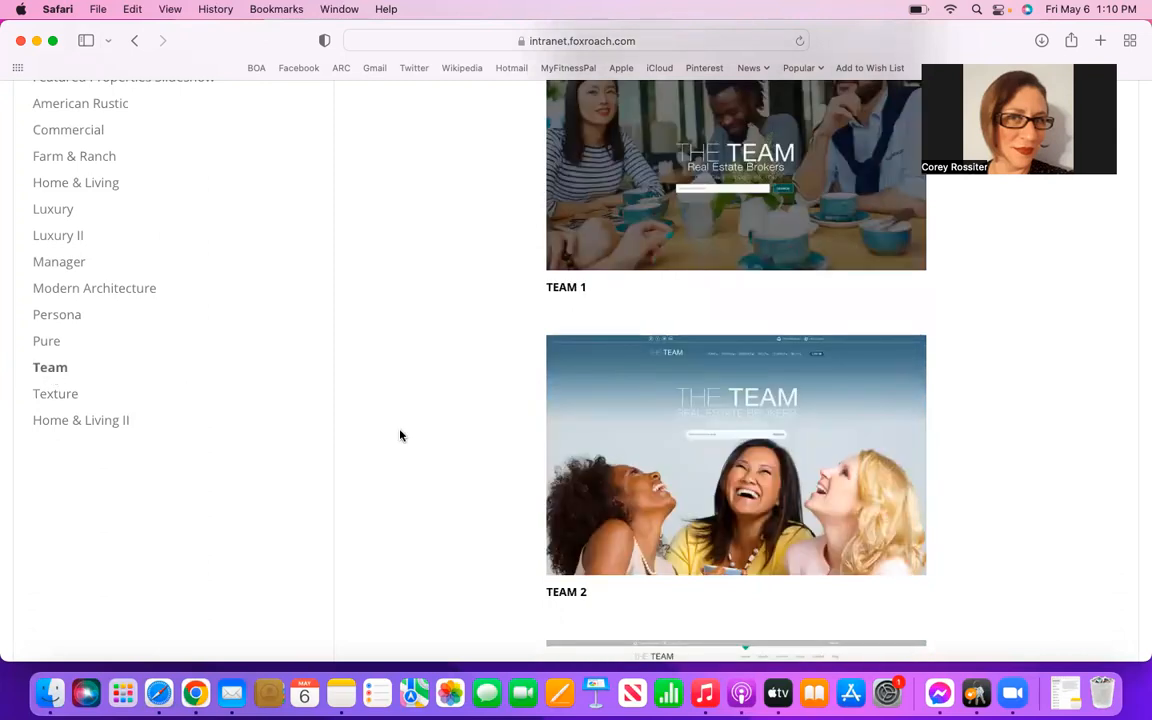
{"action": "scroll", "coordinate": [400, 435], "scroll_direction": "up", "scroll_amount": 4}
{"action": "scroll", "coordinate": [400, 435], "scroll_direction": "down", "scroll_amount": 10}
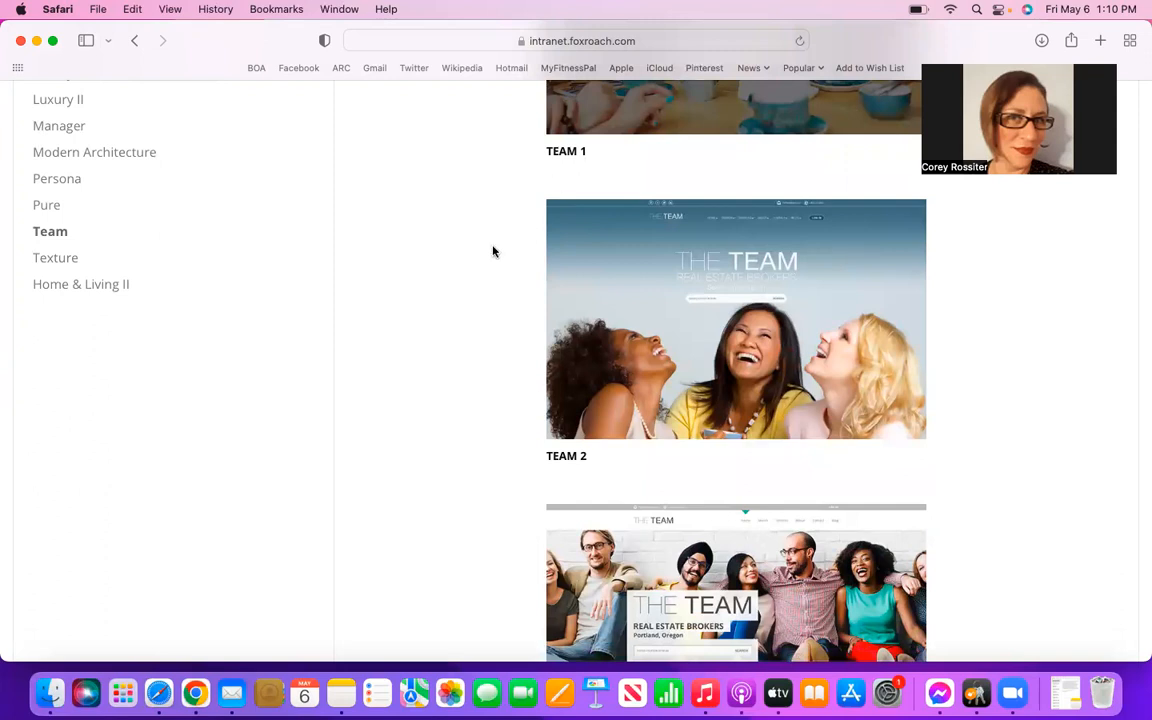
{"action": "scroll", "coordinate": [284, 277], "scroll_direction": "up", "scroll_amount": 2}
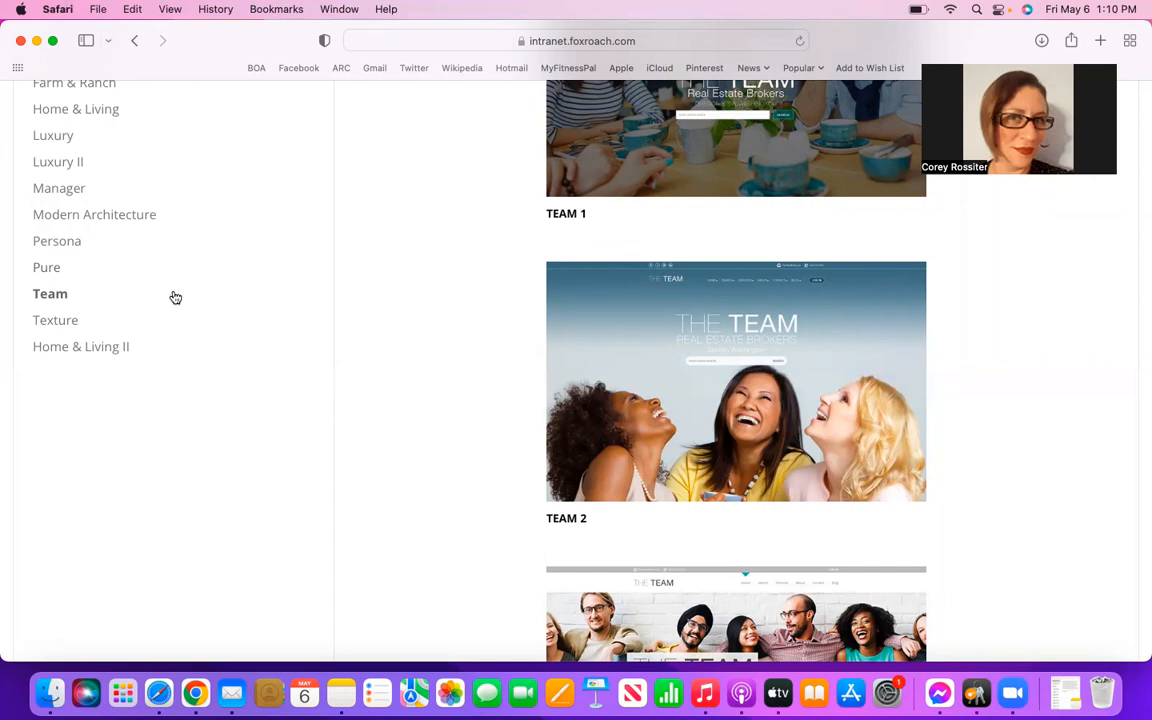
Show the Texture collection and look through its website layouts.
{"action": "left_click", "coordinate": [72, 321]}
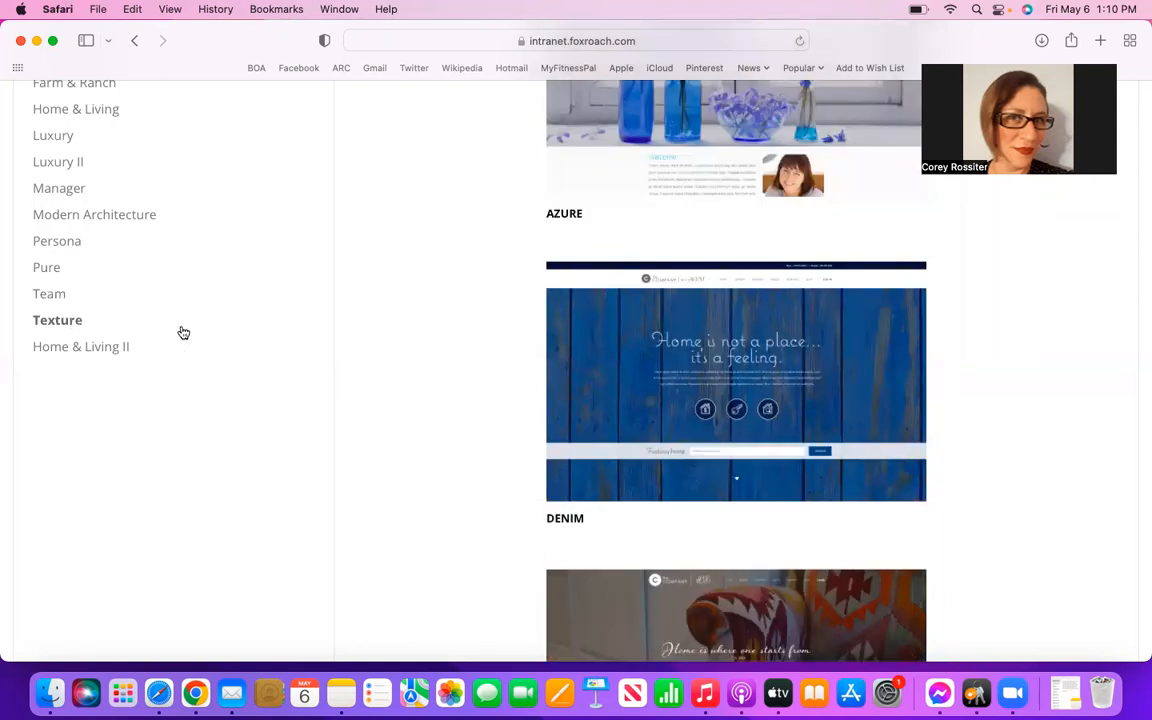
{"action": "scroll", "coordinate": [180, 332], "scroll_direction": "up", "scroll_amount": 3}
{"action": "scroll", "coordinate": [183, 332], "scroll_direction": "down", "scroll_amount": 1}
{"action": "scroll", "coordinate": [183, 332], "scroll_direction": "down", "scroll_amount": 10}
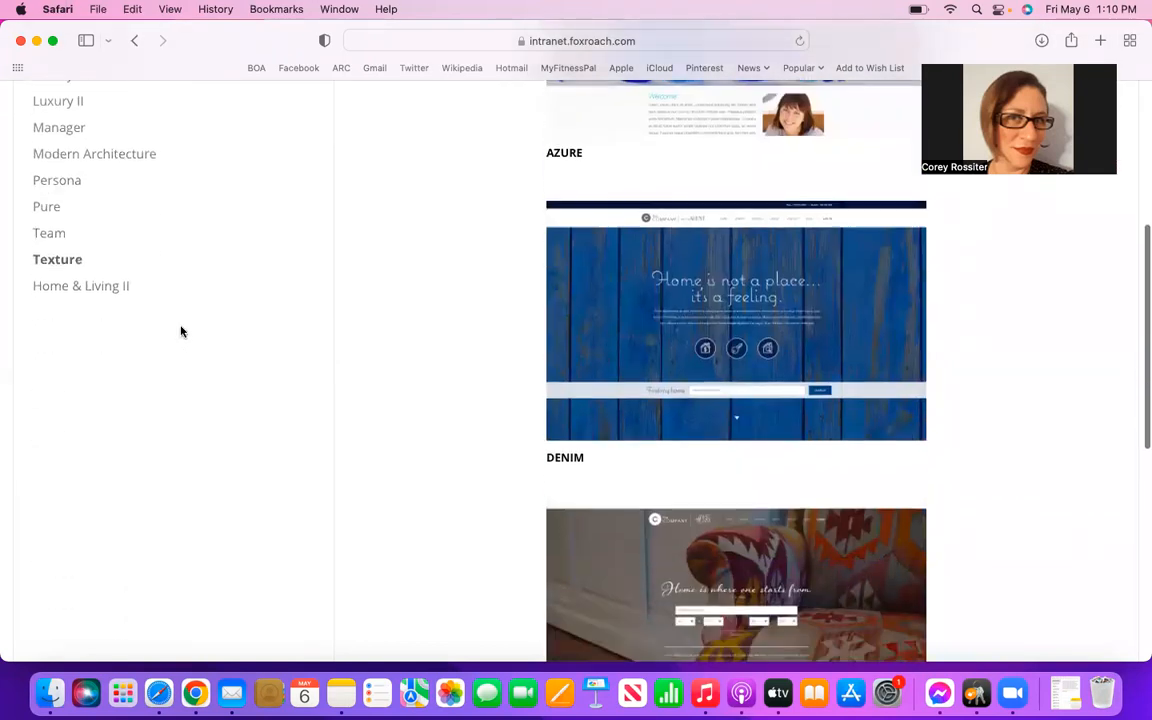
{"action": "scroll", "coordinate": [181, 332], "scroll_direction": "down", "scroll_amount": 2}
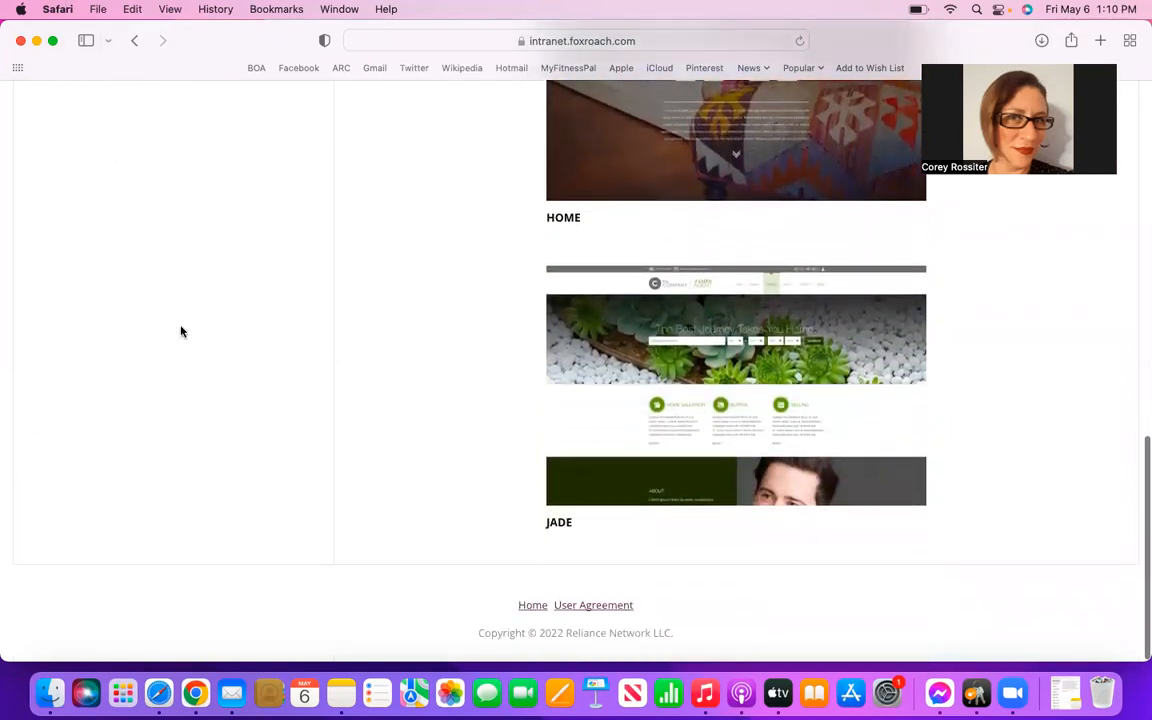
{"action": "scroll", "coordinate": [181, 332], "scroll_direction": "up", "scroll_amount": 5}
{"action": "scroll", "coordinate": [181, 332], "scroll_direction": "up", "scroll_amount": 2}
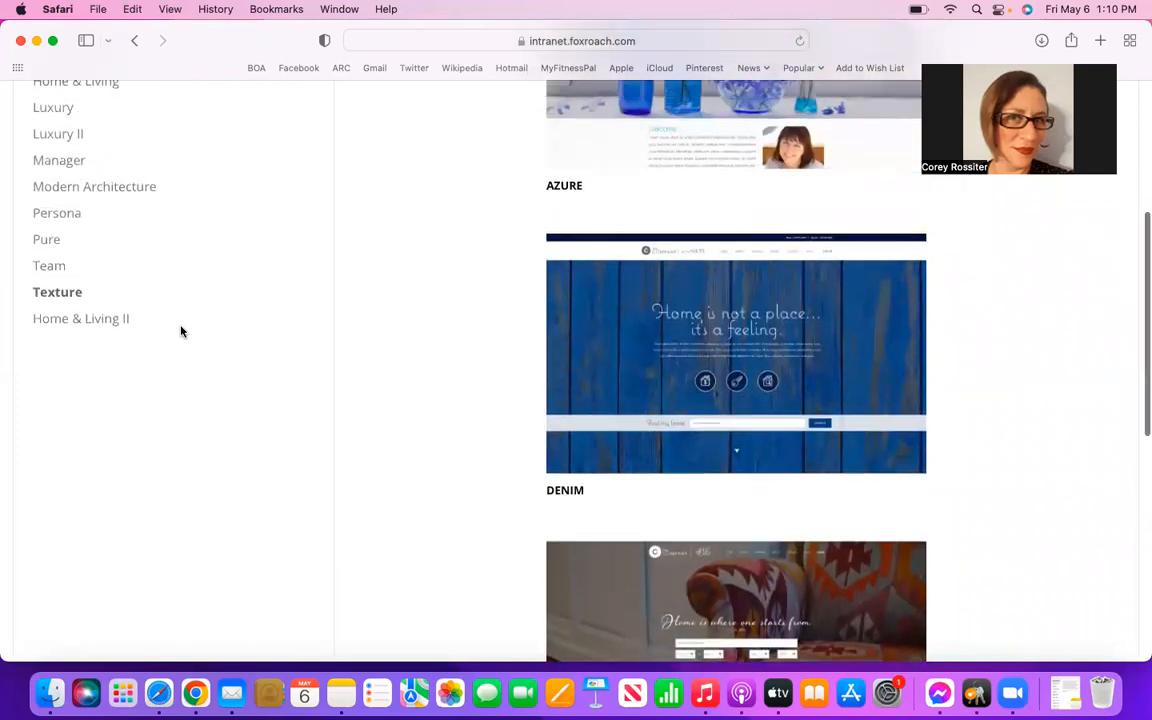
Show the Home & Living II collection and look through its website layouts.
{"action": "left_click", "coordinate": [116, 357]}
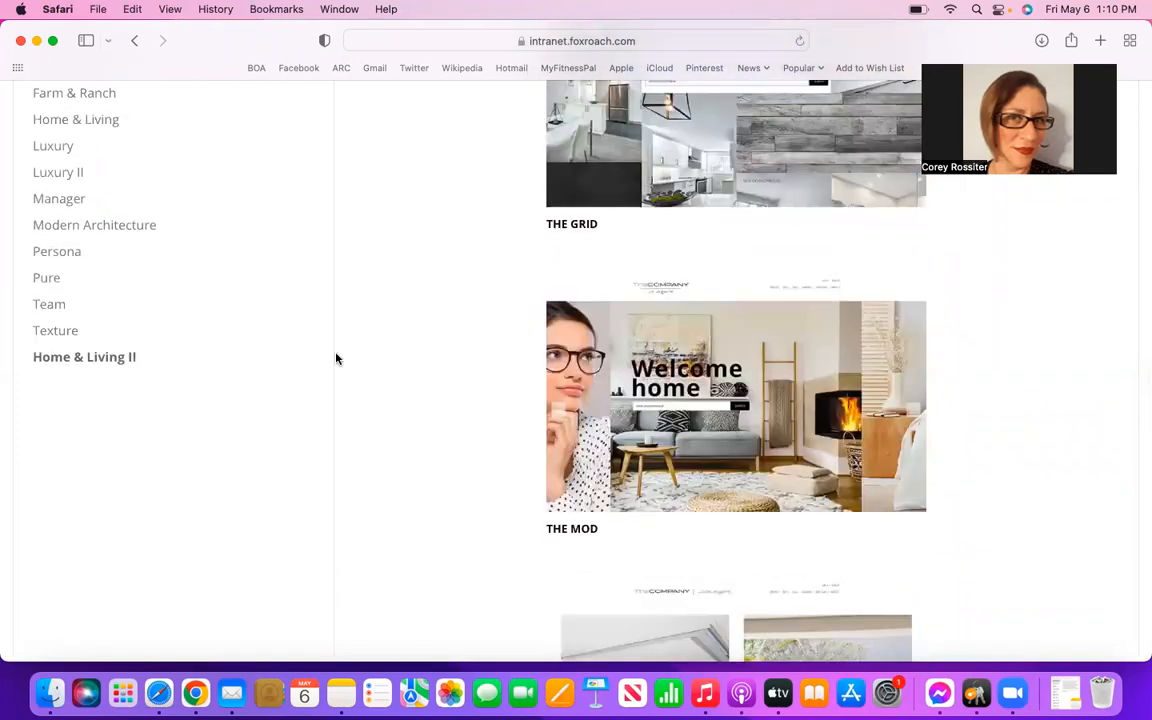
{"action": "scroll", "coordinate": [336, 358], "scroll_direction": "up", "scroll_amount": 4}
{"action": "scroll", "coordinate": [336, 358], "scroll_direction": "down", "scroll_amount": 8}
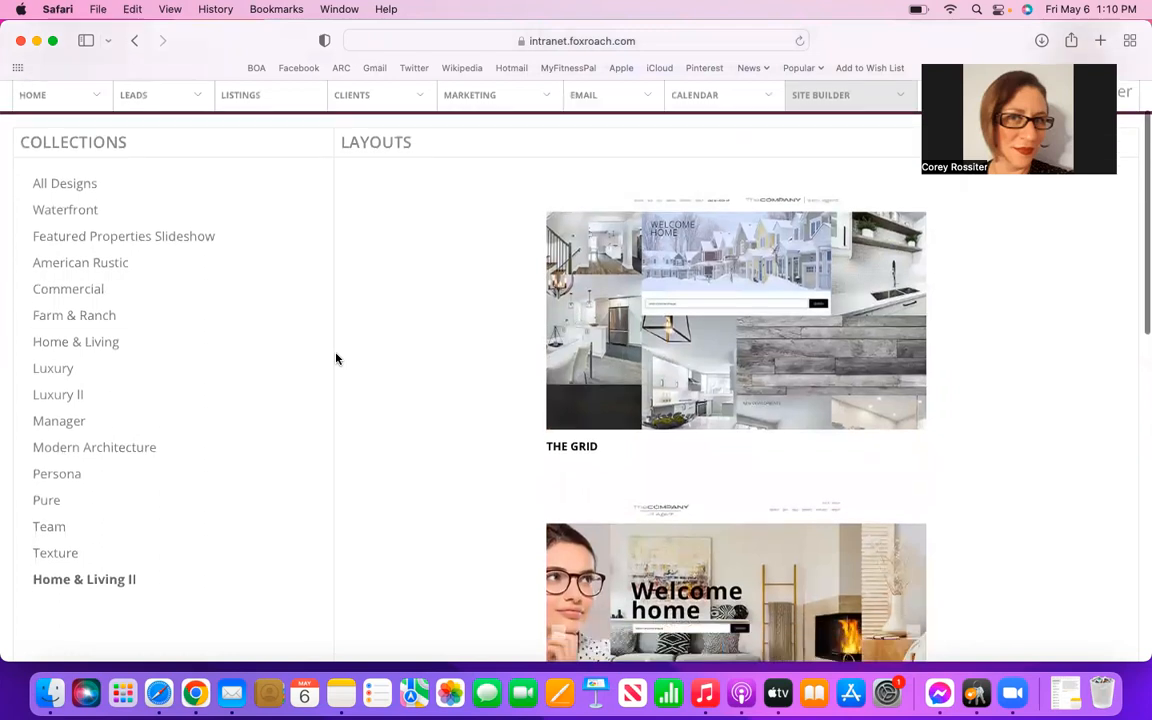
{"action": "scroll", "coordinate": [336, 358], "scroll_direction": "down", "scroll_amount": 5}
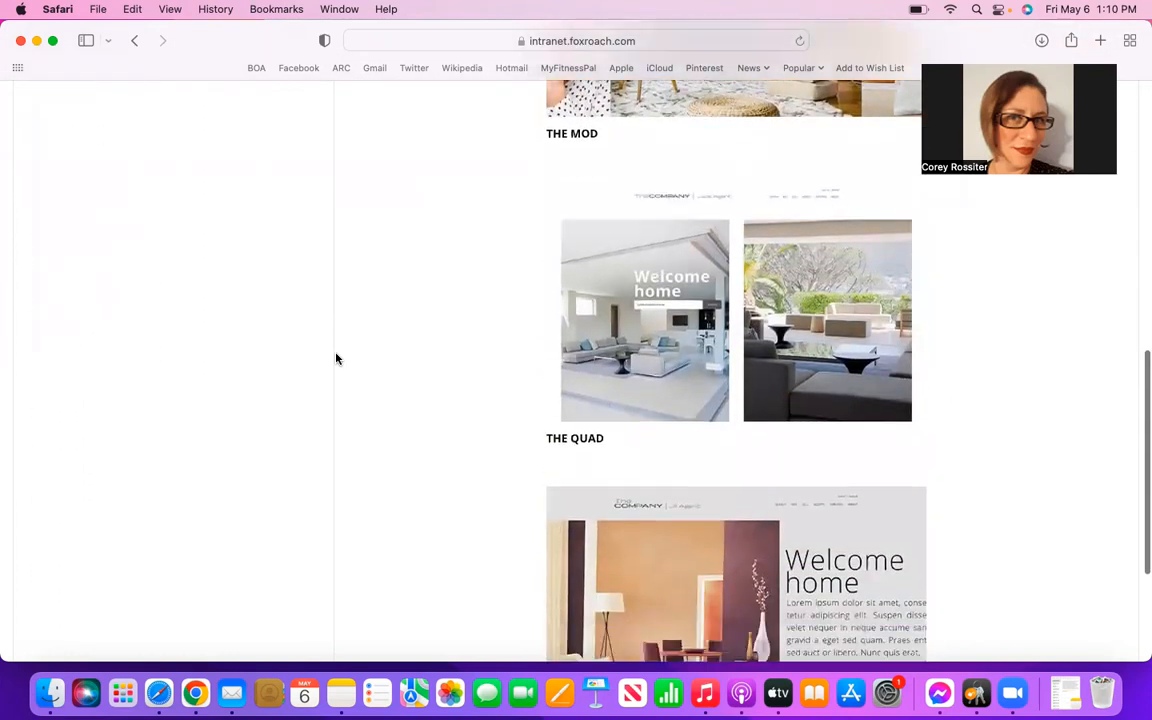
{"action": "scroll", "coordinate": [336, 358], "scroll_direction": "up", "scroll_amount": 12}
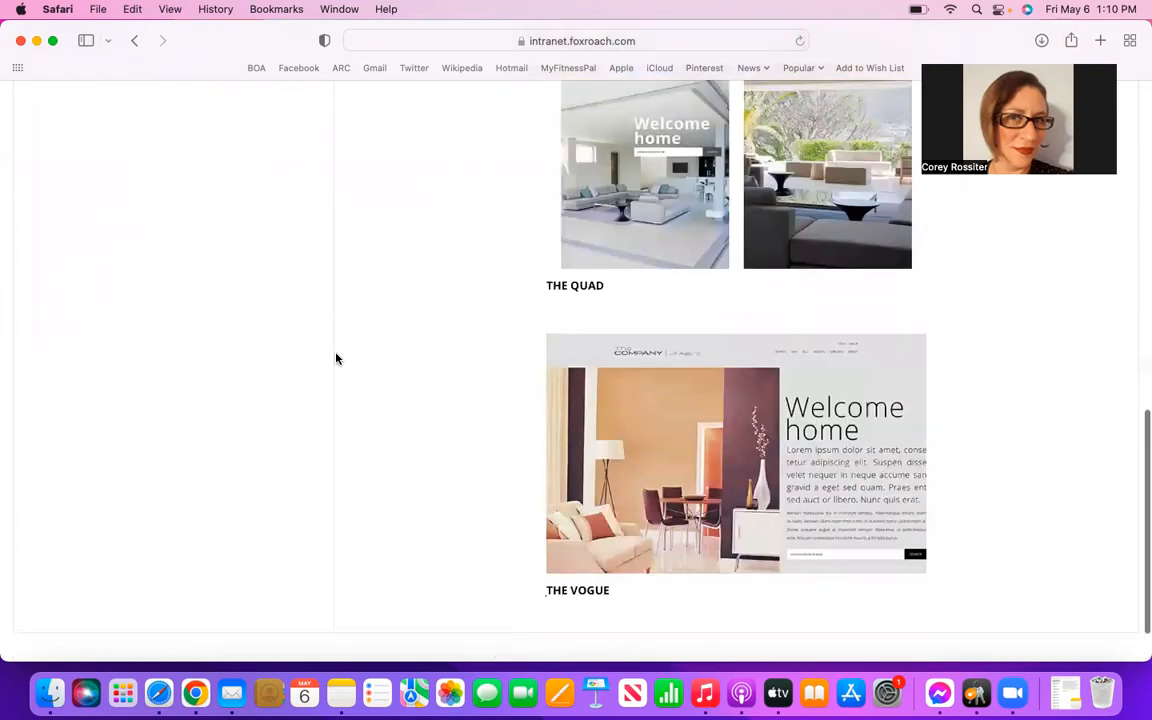
{"action": "scroll", "coordinate": [336, 358], "scroll_direction": "up", "scroll_amount": 1}
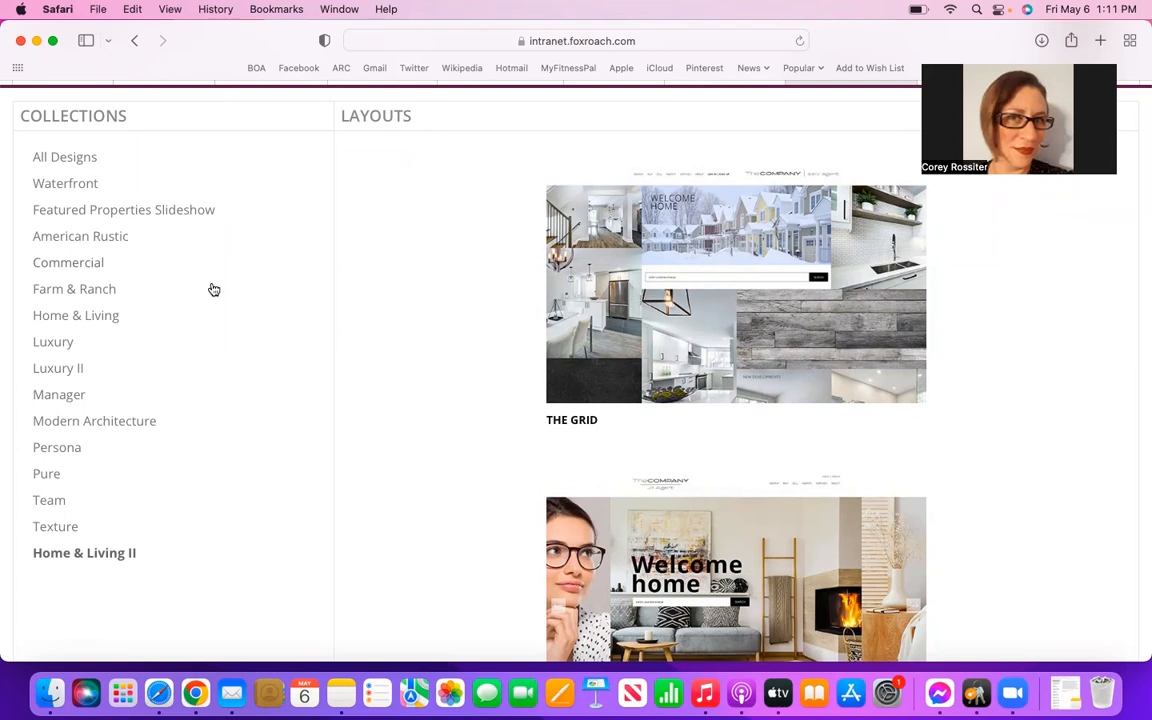
Show the Home & Living collection and compare the listed features of the first three layouts.
{"action": "left_click", "coordinate": [86, 322]}
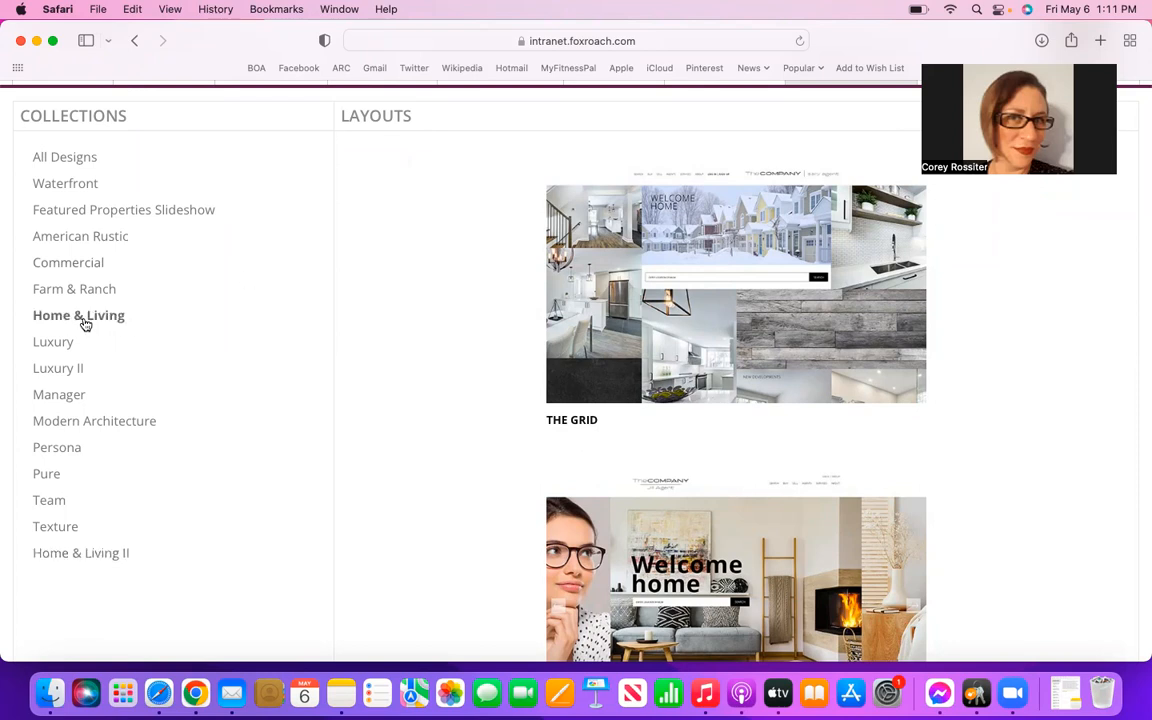
{"action": "mouse_move", "coordinate": [586, 320]}
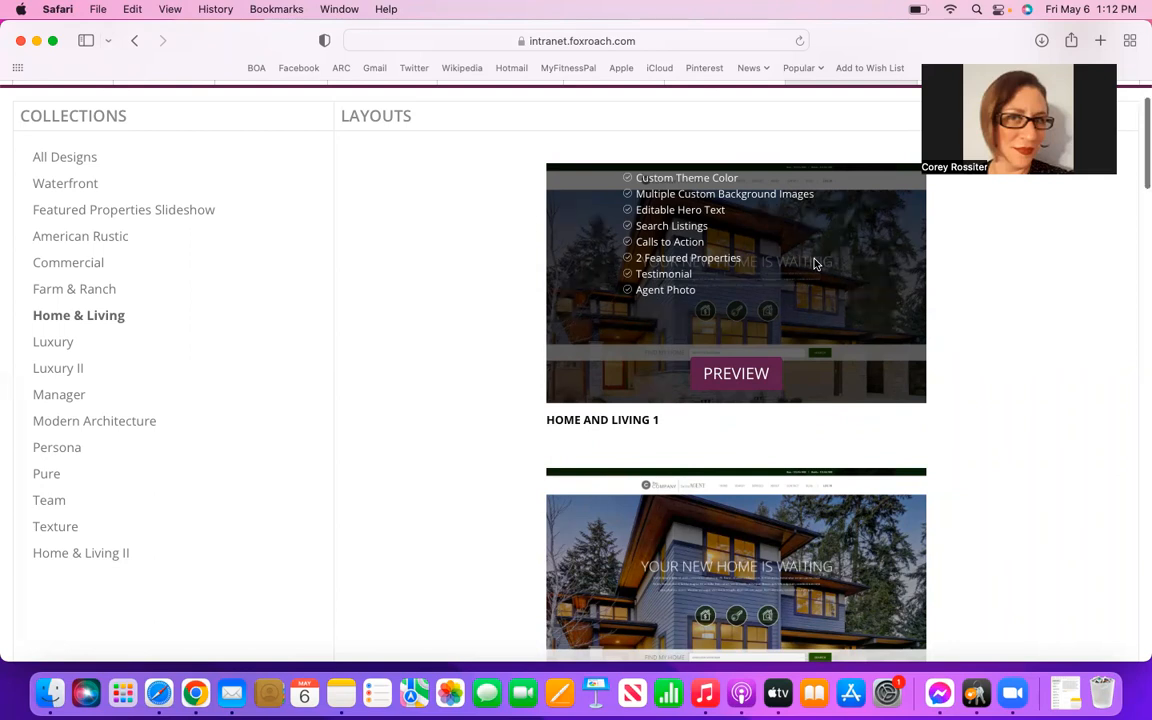
{"action": "scroll", "coordinate": [815, 263], "scroll_direction": "down", "scroll_amount": 5}
{"action": "scroll", "coordinate": [815, 263], "scroll_direction": "up", "scroll_amount": 5}
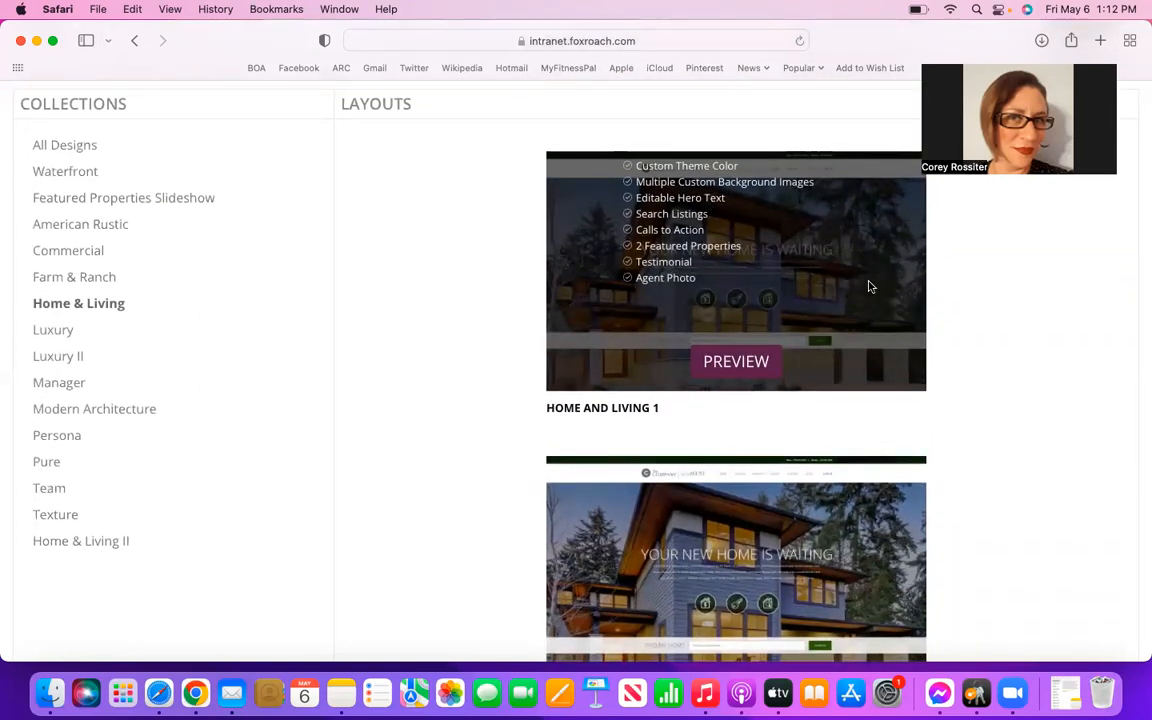
{"action": "scroll", "coordinate": [787, 253], "scroll_direction": "down", "scroll_amount": 5}
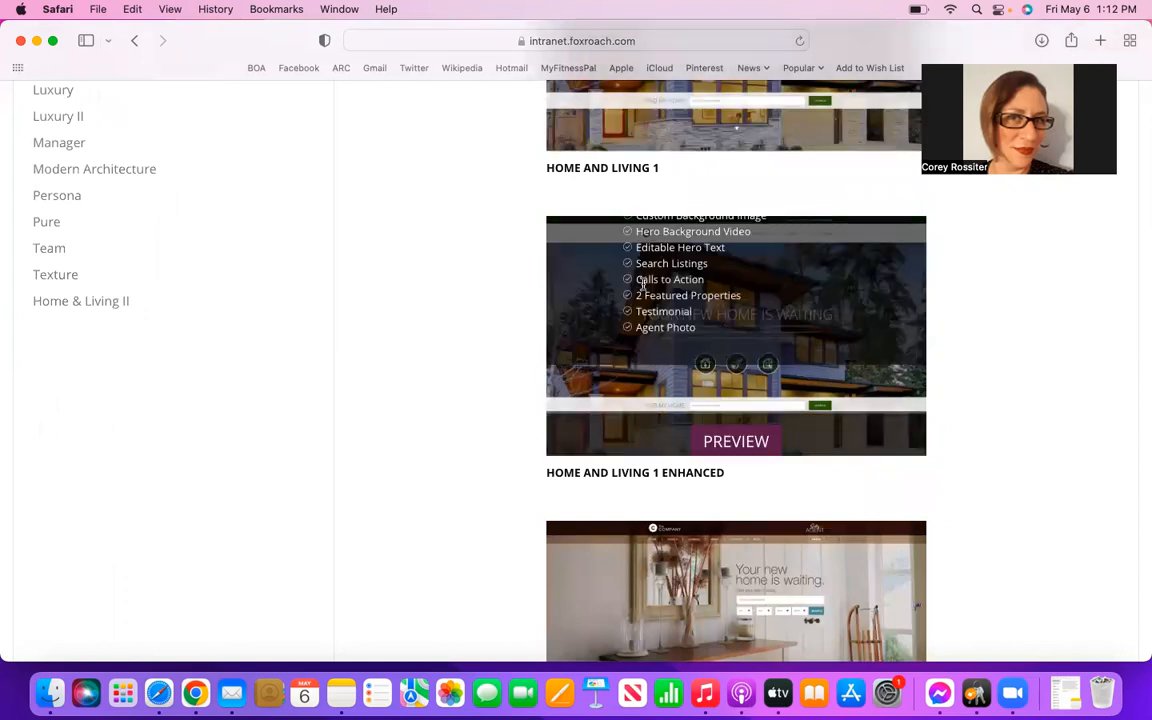
{"action": "scroll", "coordinate": [643, 288], "scroll_direction": "down", "scroll_amount": 2}
{"action": "scroll", "coordinate": [643, 288], "scroll_direction": "down", "scroll_amount": 2}
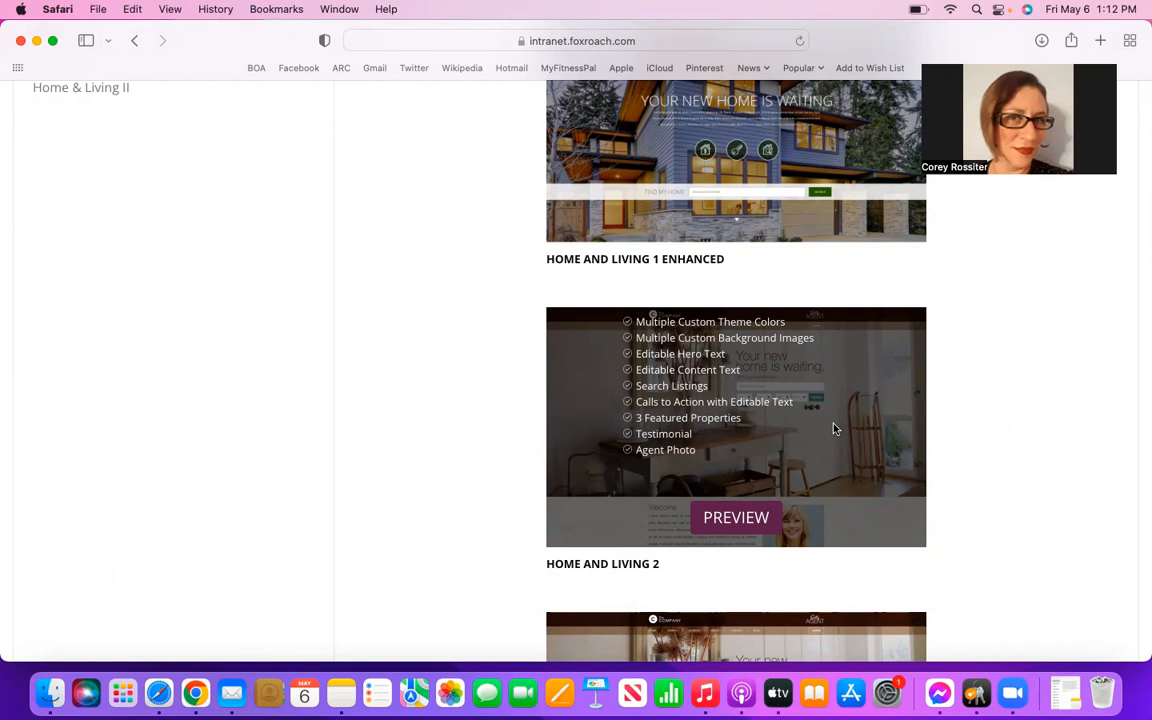
{"action": "scroll", "coordinate": [835, 429], "scroll_direction": "down", "scroll_amount": 2}
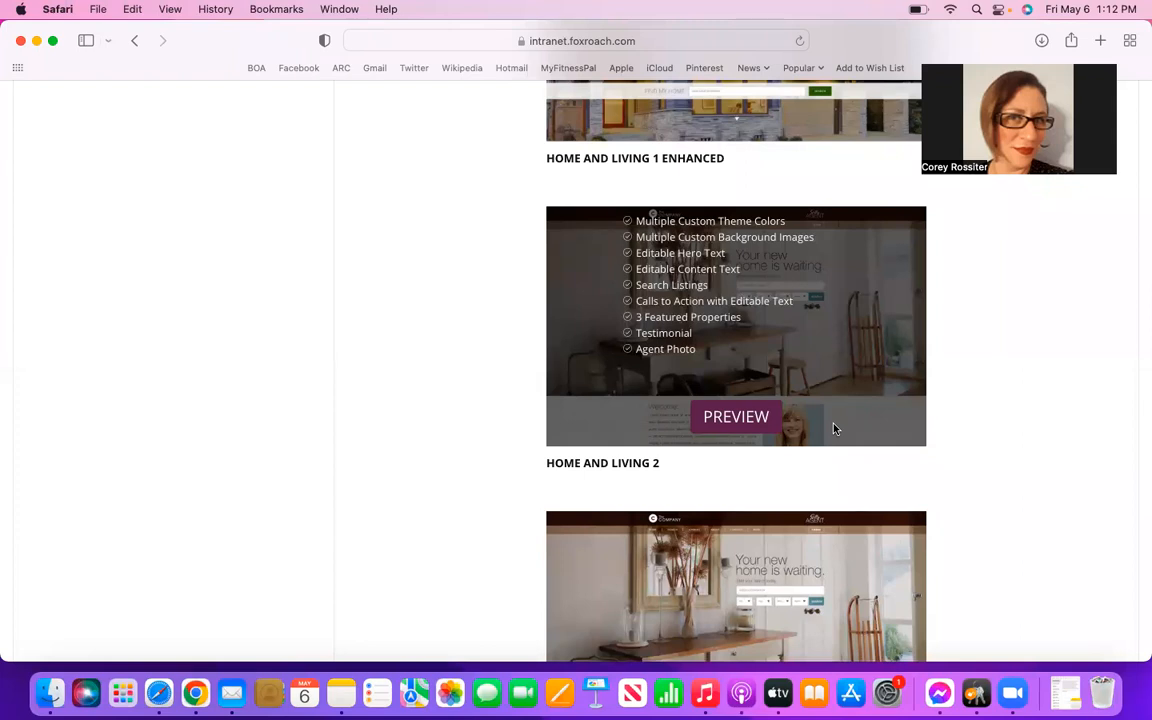
Preview the Home and Living 2 layout and examine its header, hero search area and welcome section with the agent photo.
{"action": "left_click", "coordinate": [737, 417]}
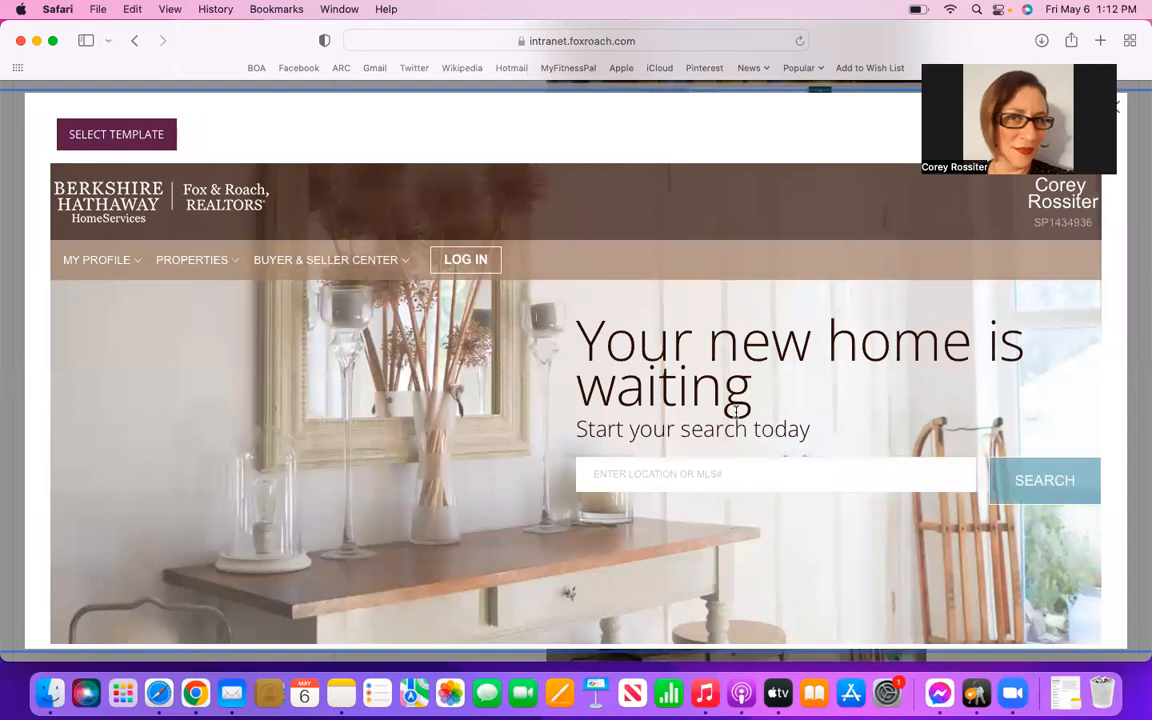
{"action": "scroll", "coordinate": [736, 411], "scroll_direction": "down", "scroll_amount": 3}
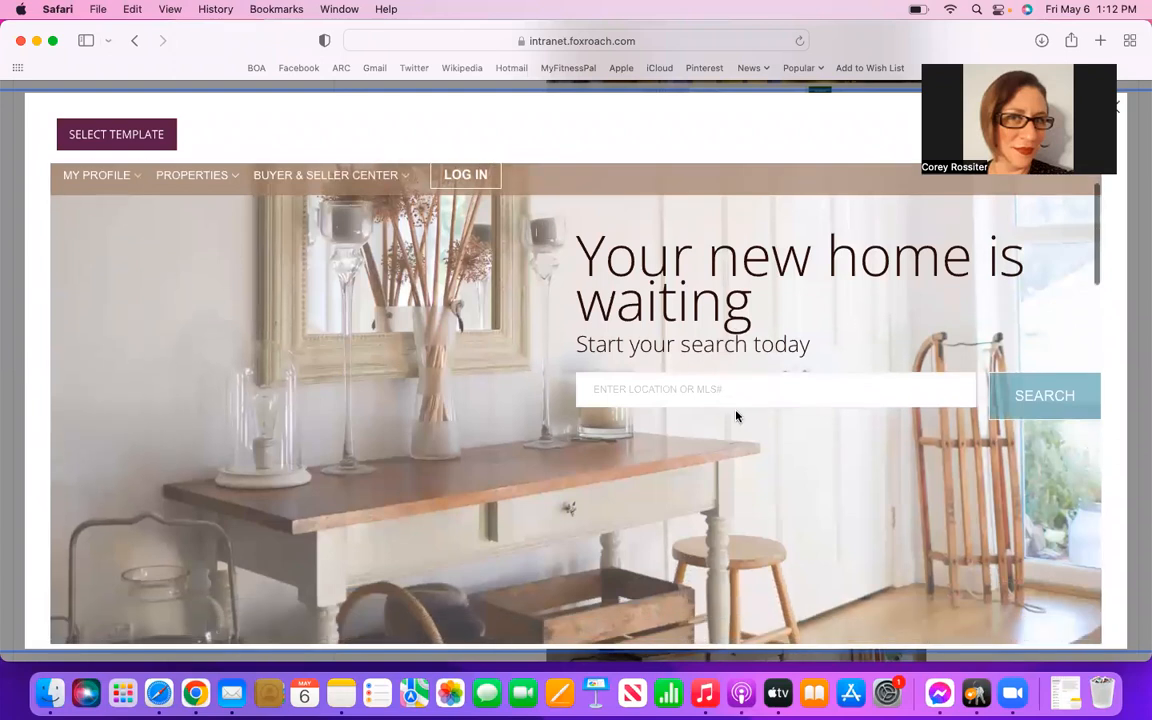
{"action": "scroll", "coordinate": [736, 416], "scroll_direction": "down", "scroll_amount": 2}
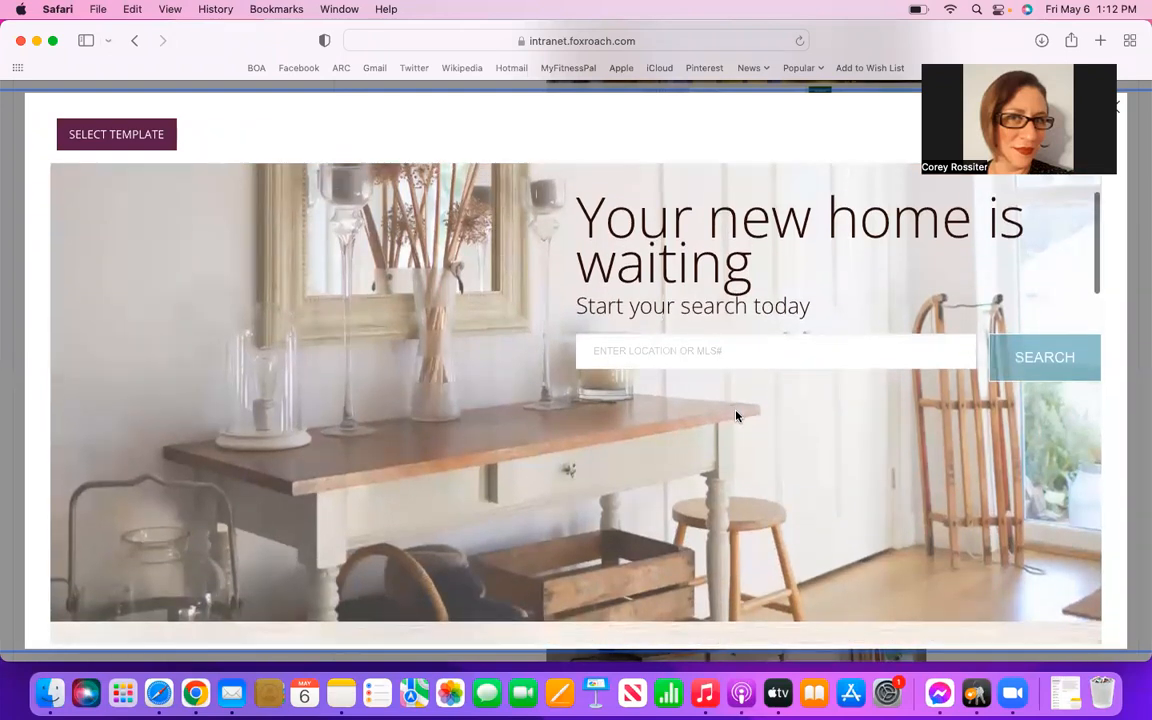
{"action": "scroll", "coordinate": [736, 416], "scroll_direction": "up", "scroll_amount": 3}
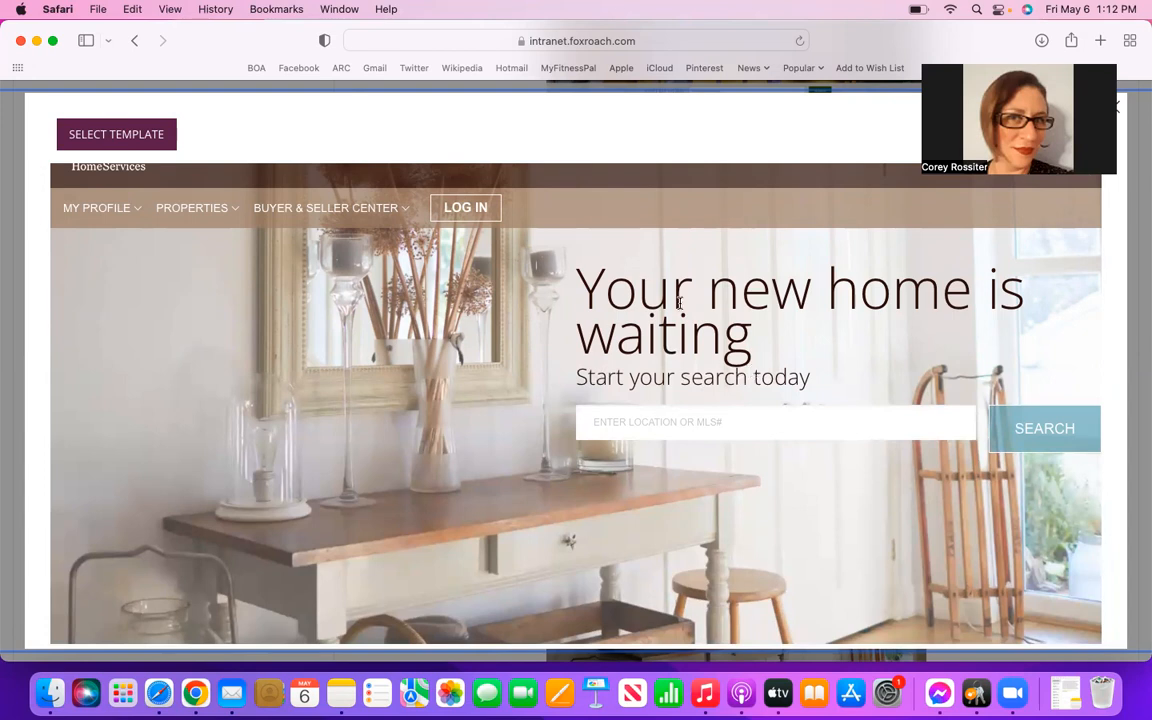
{"action": "scroll", "coordinate": [679, 302], "scroll_direction": "down", "scroll_amount": 8}
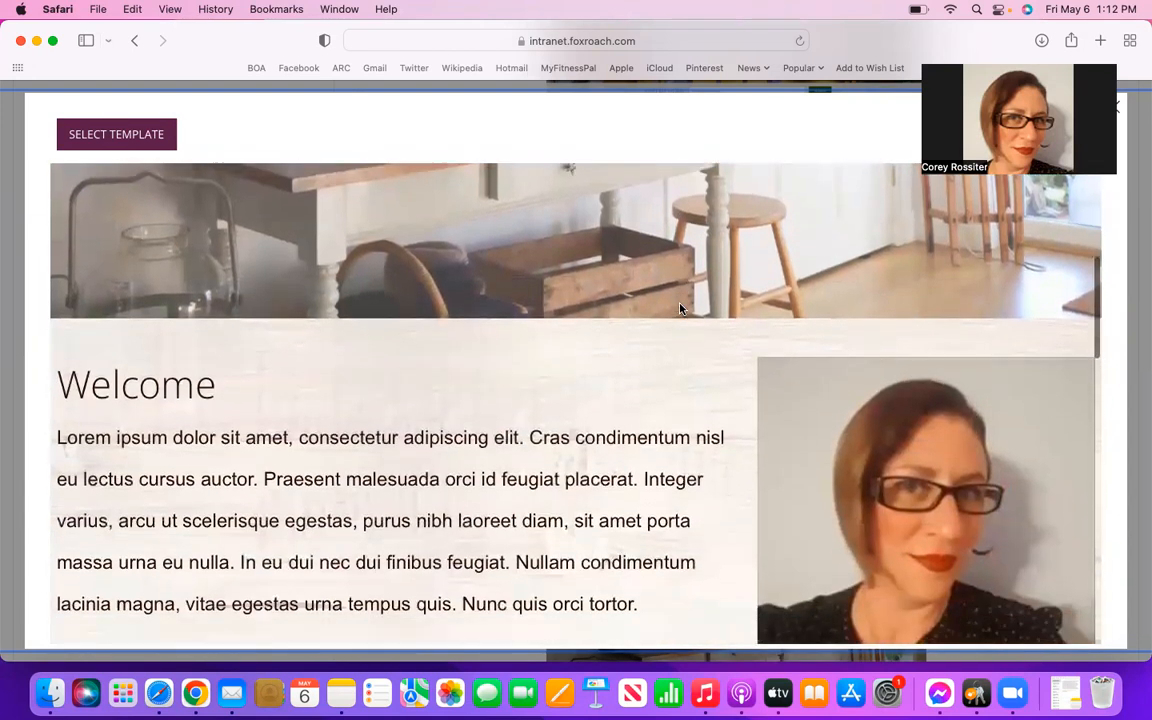
{"action": "scroll", "coordinate": [679, 308], "scroll_direction": "down", "scroll_amount": 2}
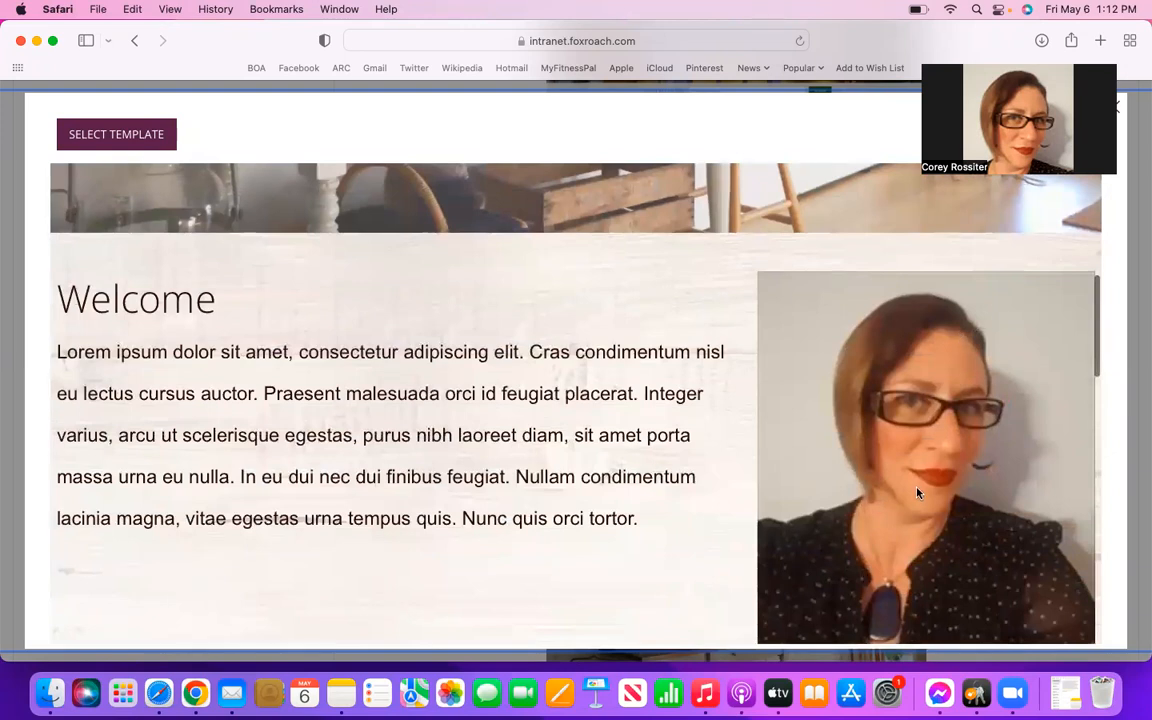
{"action": "scroll", "coordinate": [668, 527], "scroll_direction": "down", "scroll_amount": 2}
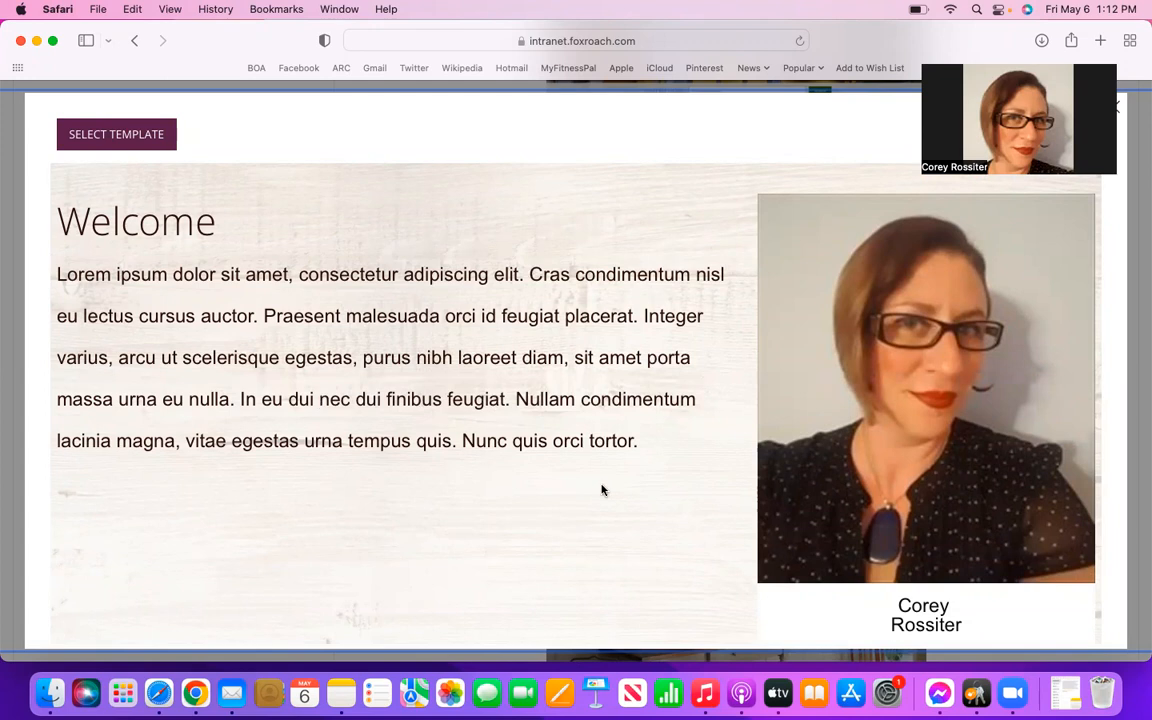
{"action": "scroll", "coordinate": [448, 432], "scroll_direction": "down", "scroll_amount": 2}
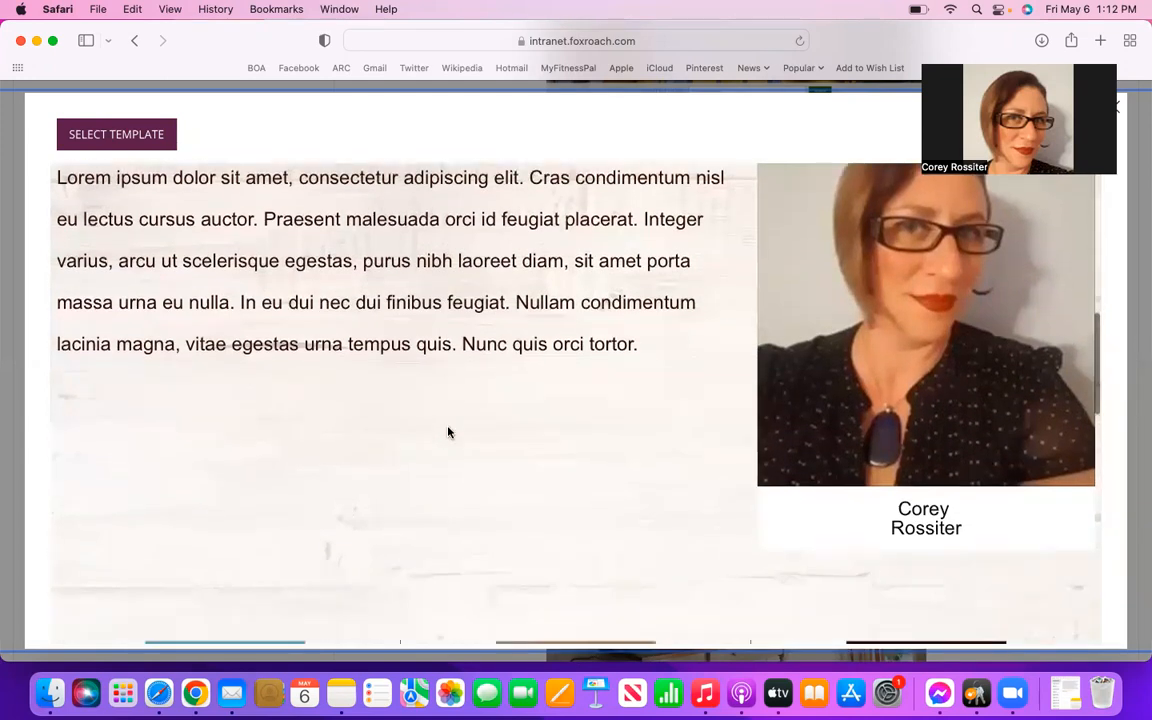
Examine the previewed layout's call-to-action tiles, testimonial and contact footer, and return to the beginning of the page.
{"action": "scroll", "coordinate": [448, 432], "scroll_direction": "down", "scroll_amount": 5}
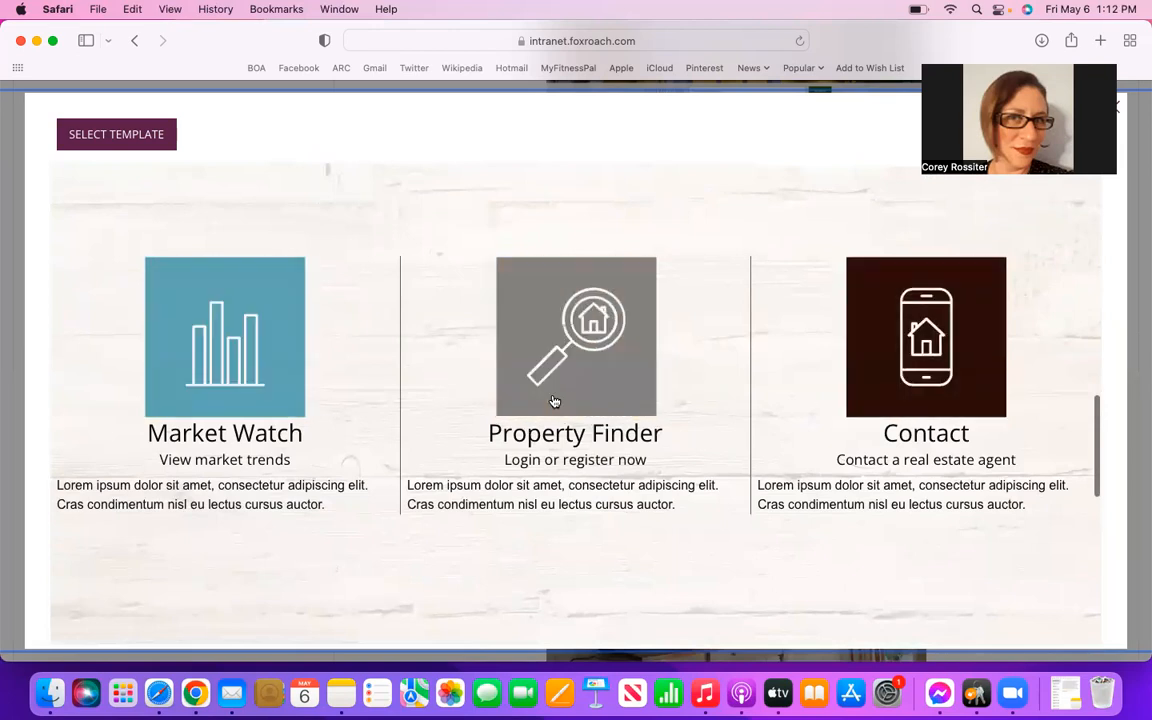
{"action": "scroll", "coordinate": [606, 383], "scroll_direction": "down", "scroll_amount": 1}
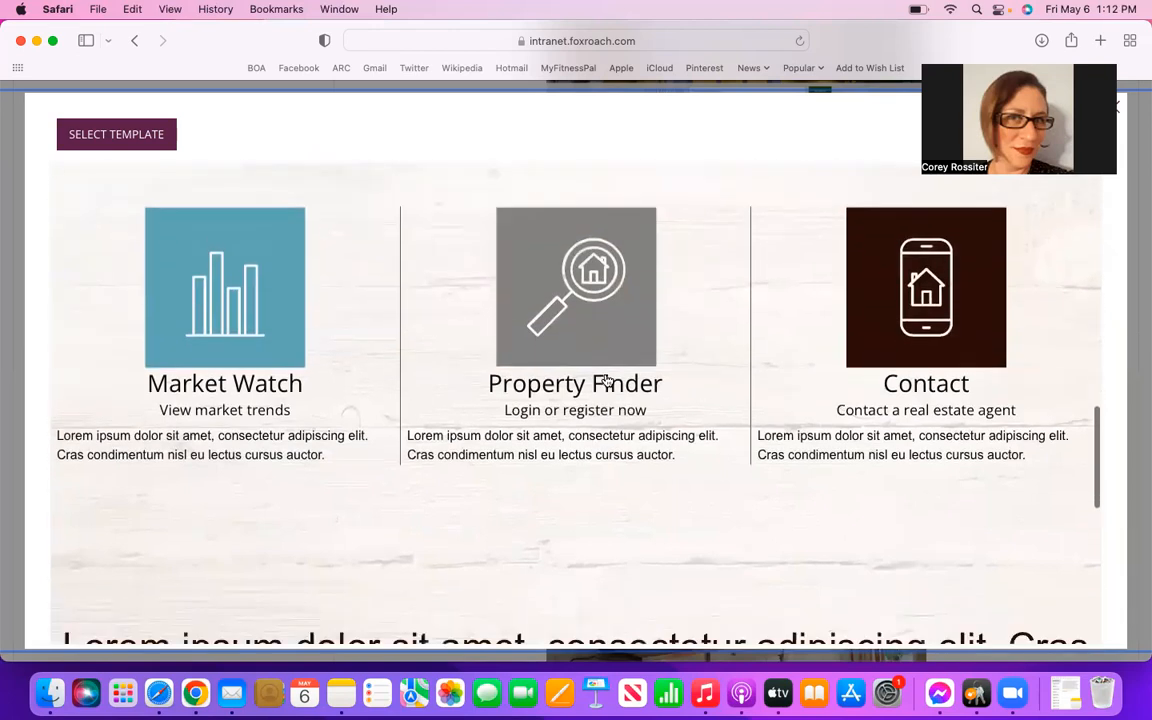
{"action": "scroll", "coordinate": [606, 380], "scroll_direction": "down", "scroll_amount": 5}
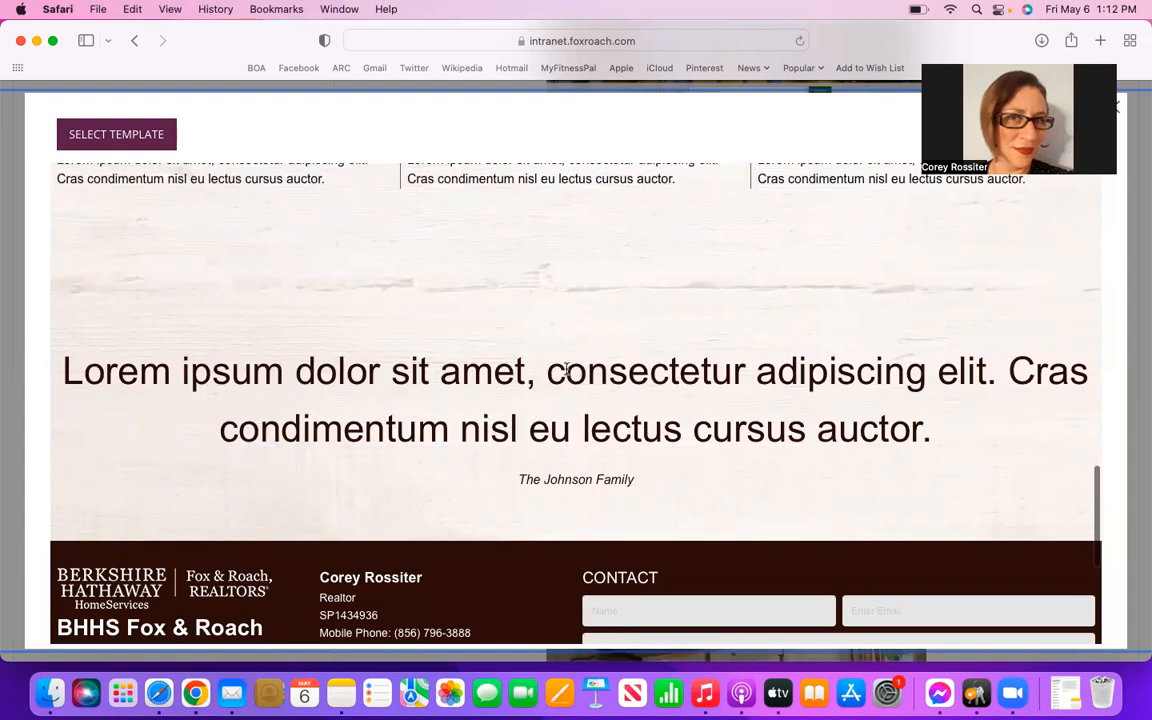
{"action": "scroll", "coordinate": [566, 370], "scroll_direction": "down", "scroll_amount": 3}
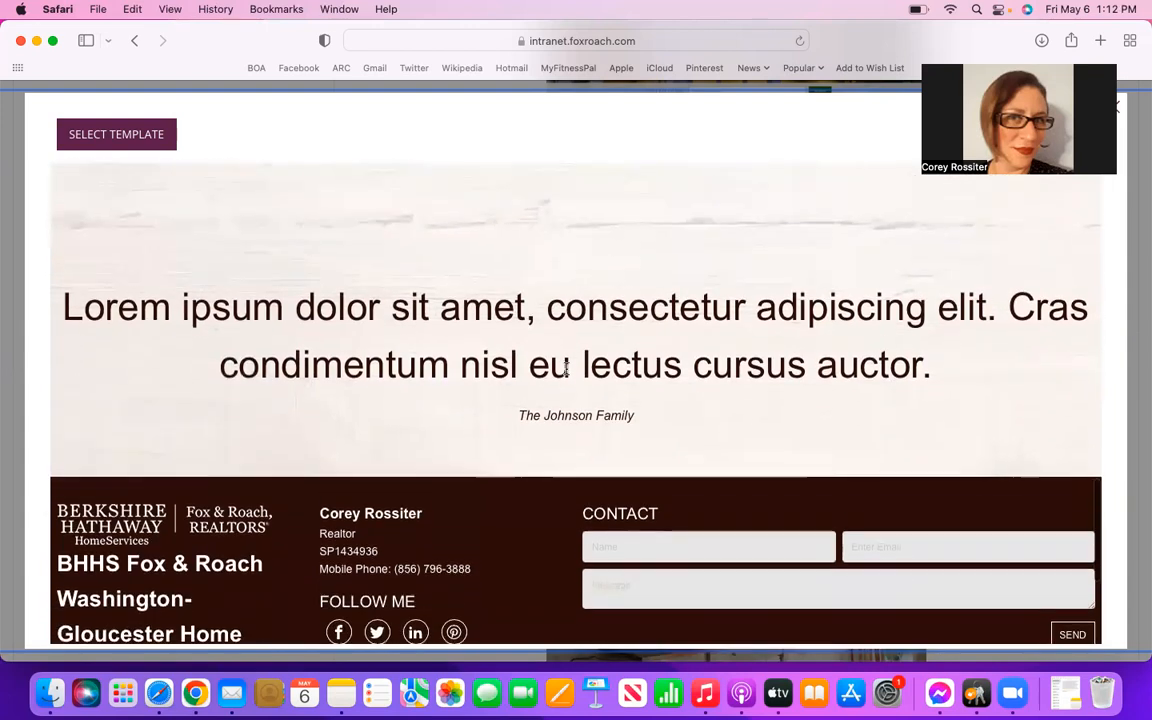
{"action": "scroll", "coordinate": [566, 374], "scroll_direction": "down", "scroll_amount": 2}
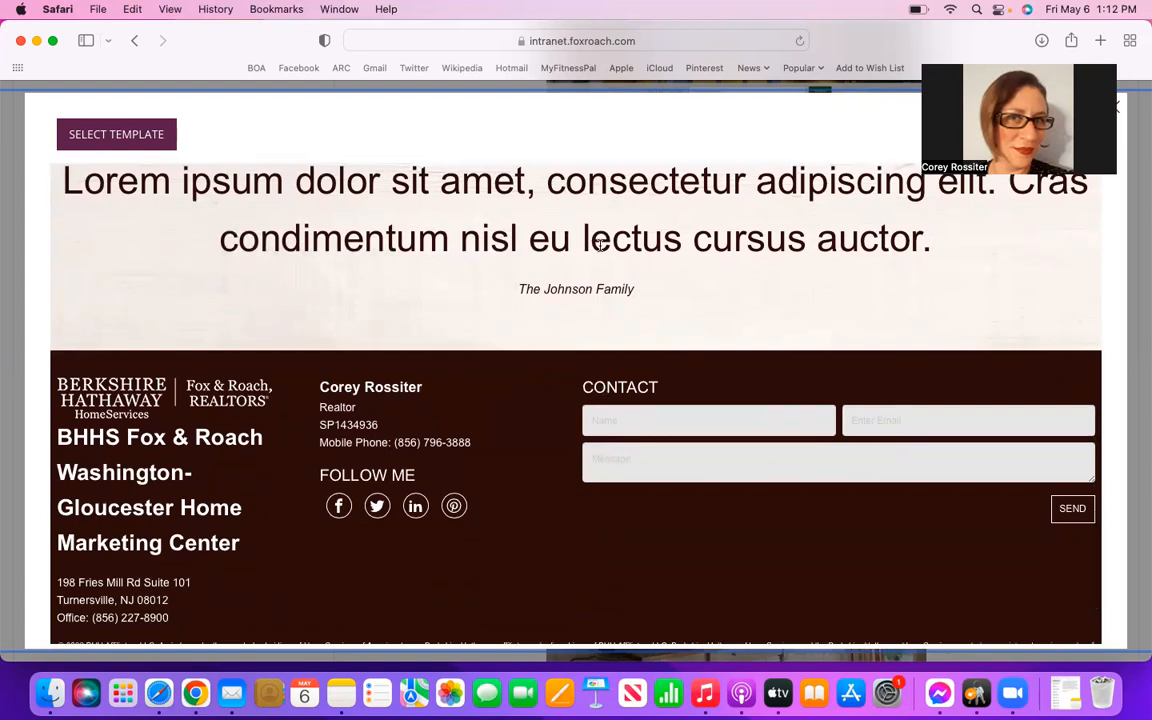
{"action": "scroll", "coordinate": [603, 247], "scroll_direction": "down", "scroll_amount": 2}
{"action": "scroll", "coordinate": [600, 251], "scroll_direction": "up", "scroll_amount": 15}
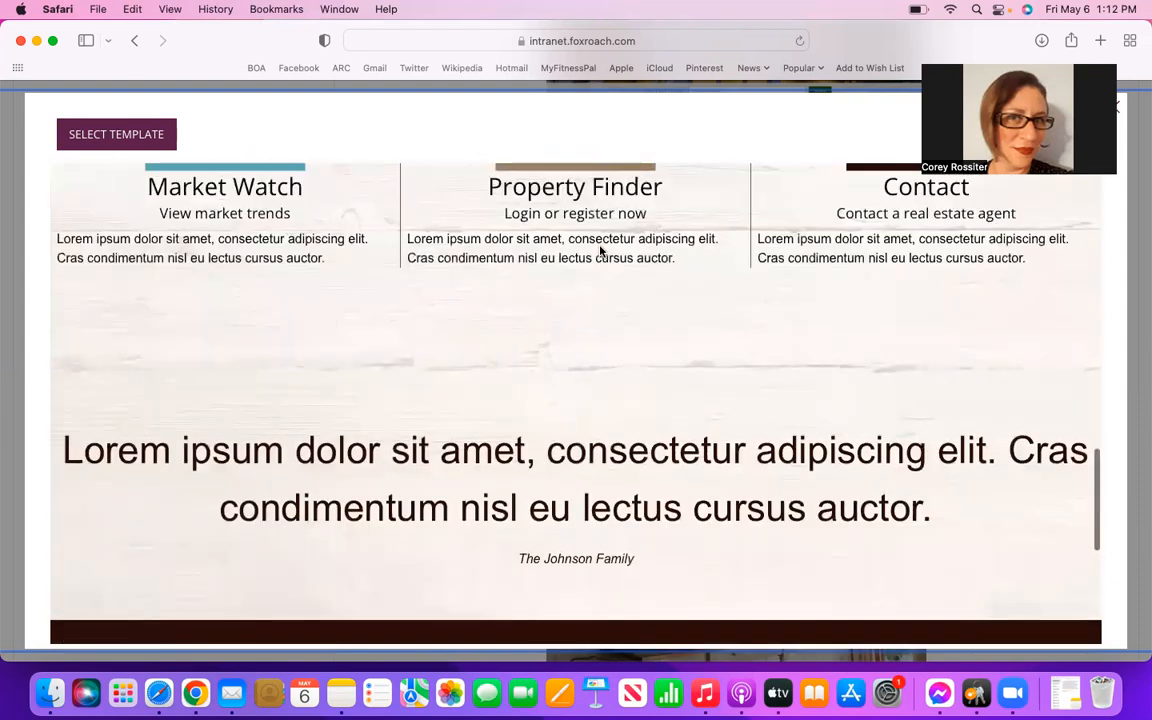
{"action": "scroll", "coordinate": [600, 251], "scroll_direction": "up", "scroll_amount": 10}
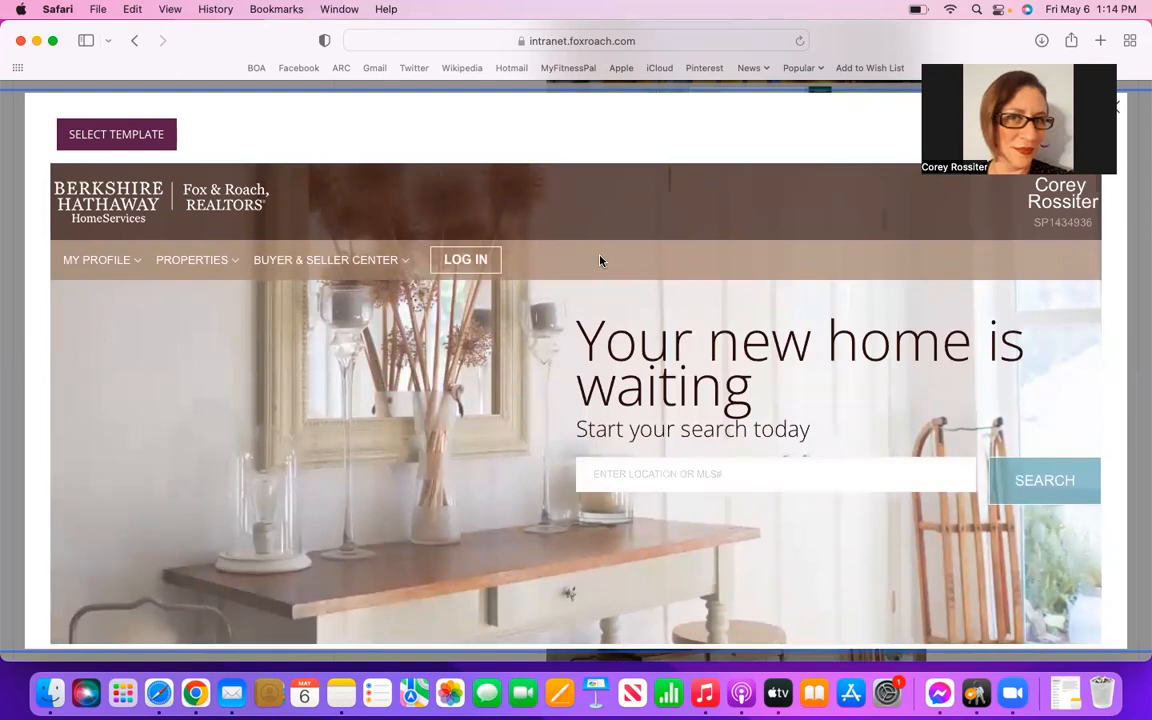
Apply the Home and Living 2 template, overwriting the existing homepage, and show the Site Builder options.
{"action": "left_click", "coordinate": [117, 140]}
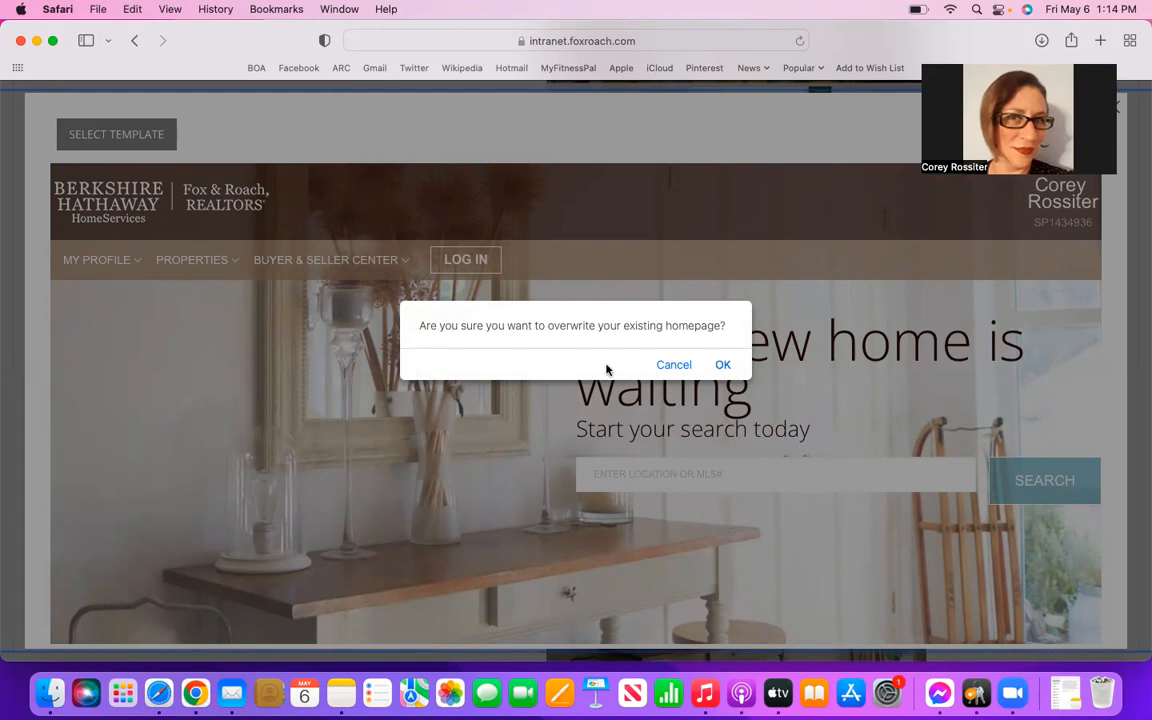
{"action": "left_click", "coordinate": [723, 366]}
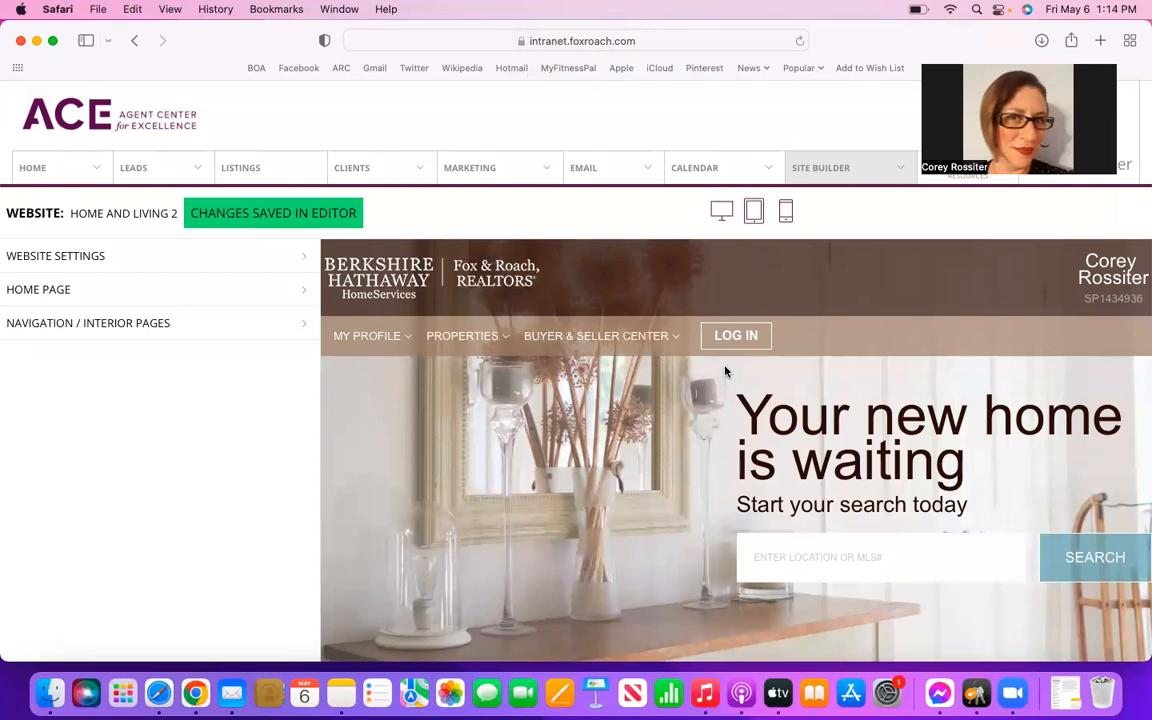
{"action": "mouse_move", "coordinate": [848, 174]}
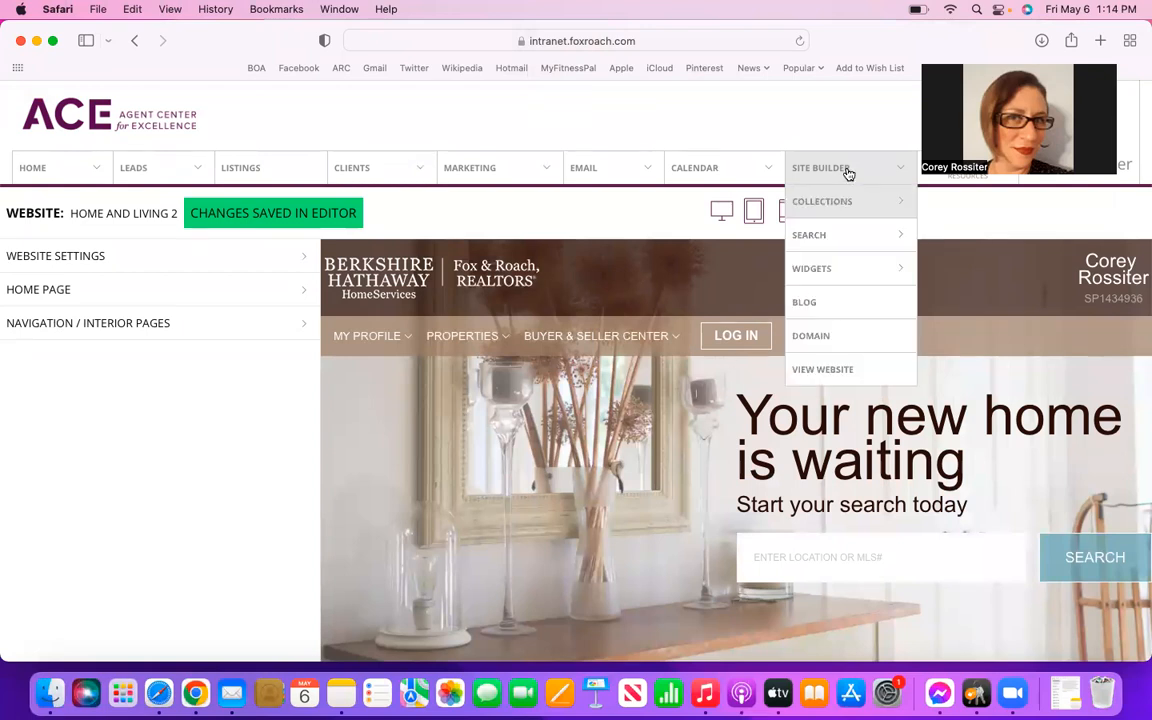
{"action": "mouse_move", "coordinate": [840, 204]}
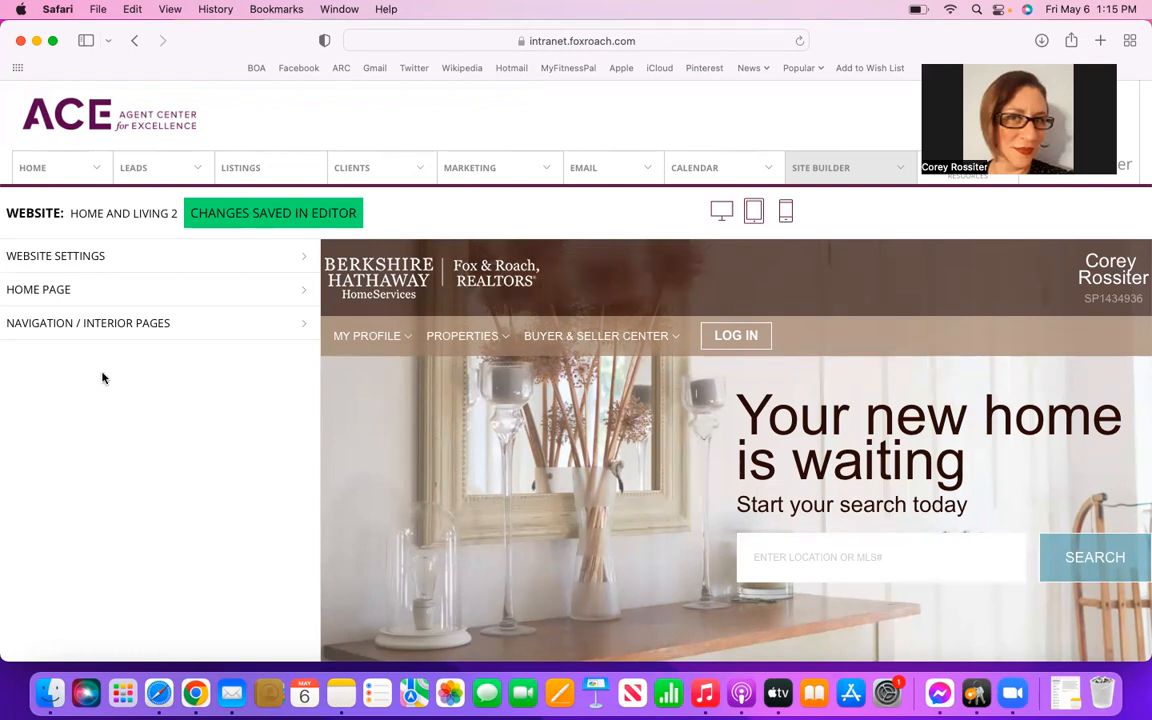
Show the 3rd Party Scripts in the website settings and review the Header, Body and Footer code fields.
{"action": "left_click", "coordinate": [135, 256]}
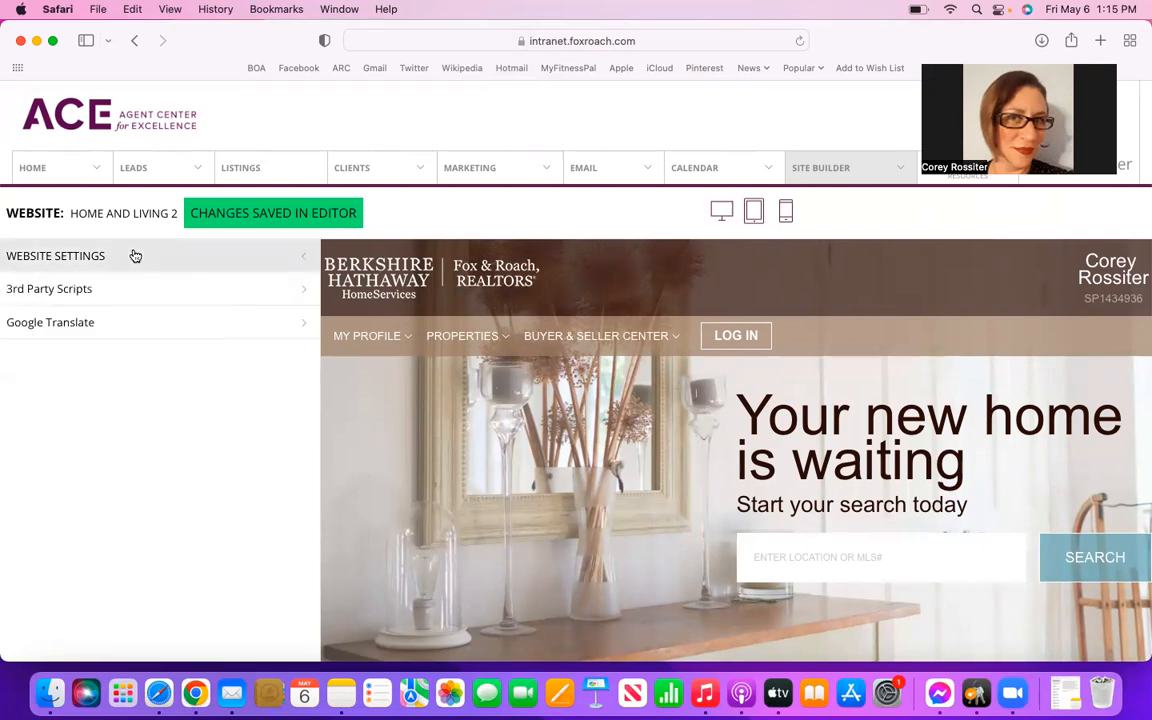
{"action": "left_click", "coordinate": [91, 292]}
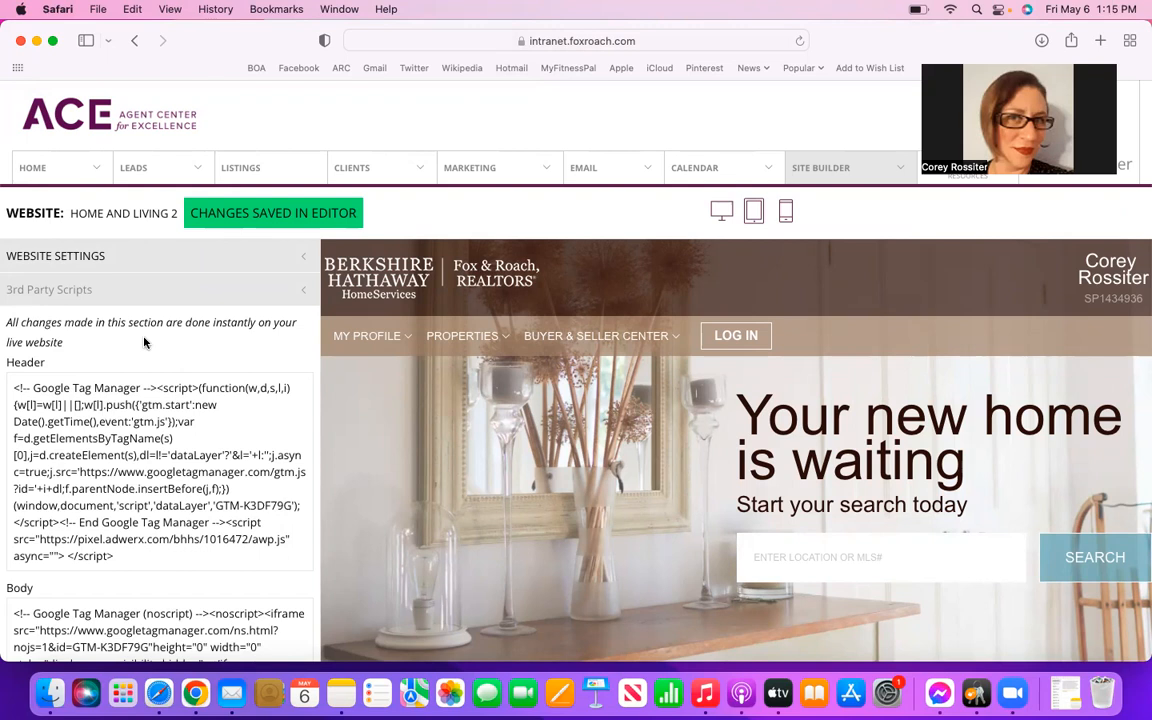
{"action": "scroll", "coordinate": [144, 340], "scroll_direction": "down", "scroll_amount": 3}
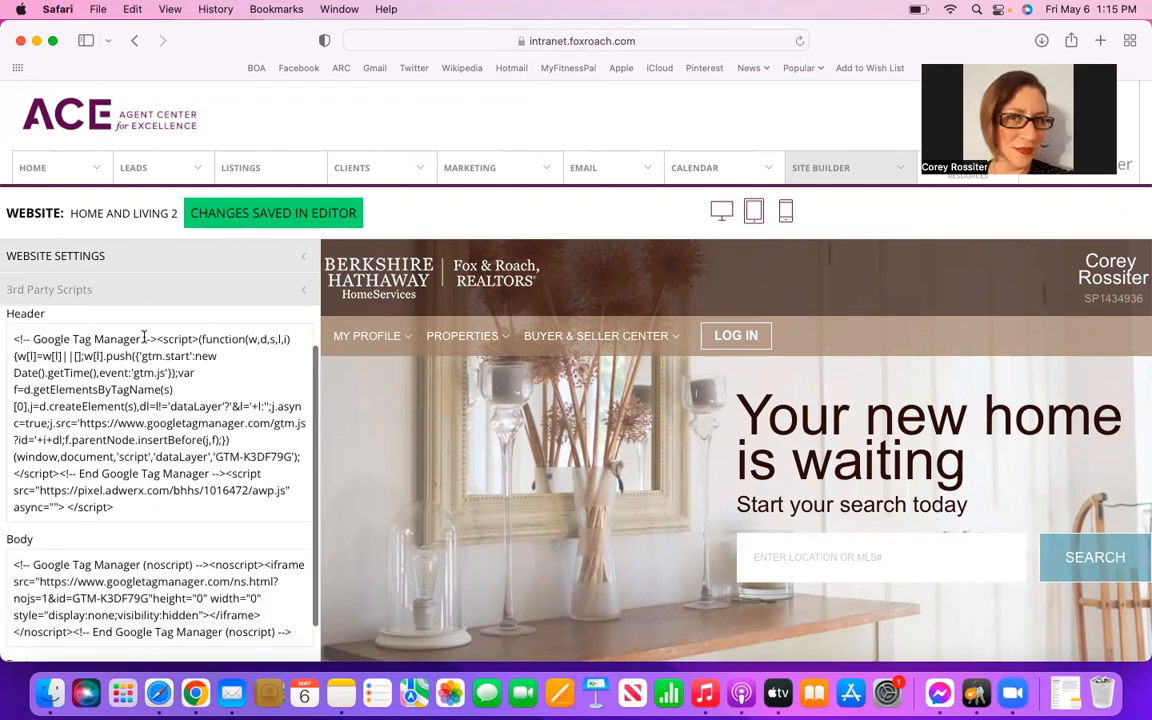
{"action": "scroll", "coordinate": [144, 338], "scroll_direction": "down", "scroll_amount": 1}
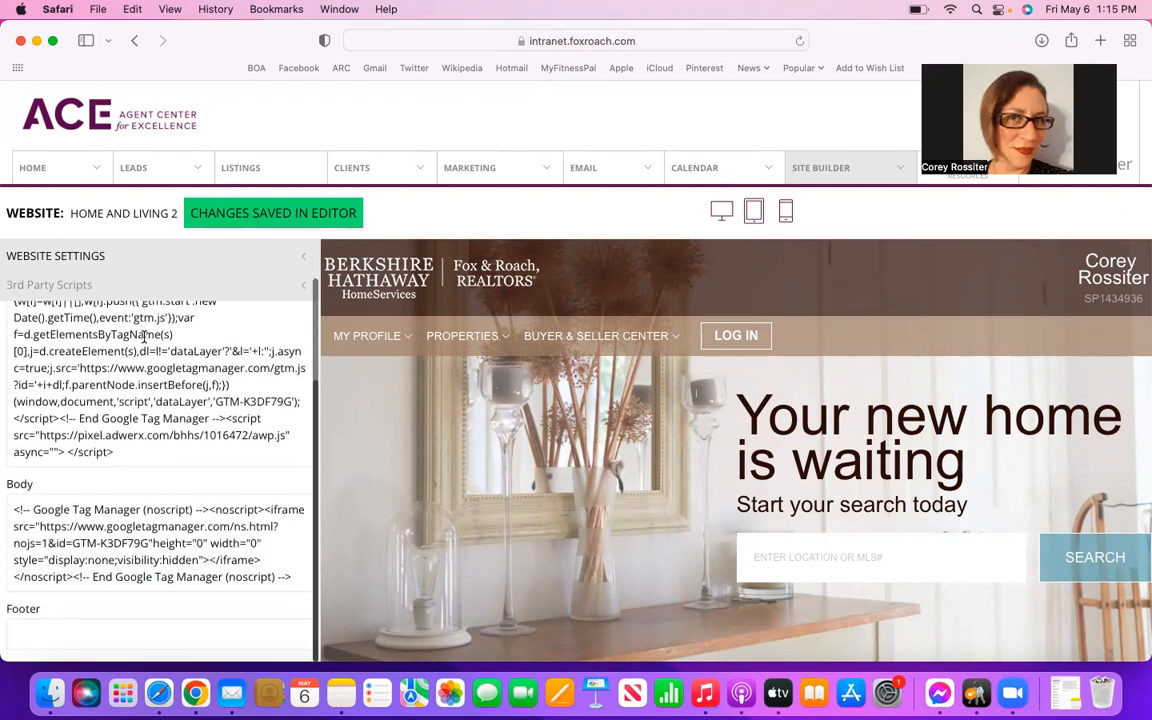
{"action": "scroll", "coordinate": [144, 338], "scroll_direction": "up", "scroll_amount": 4}
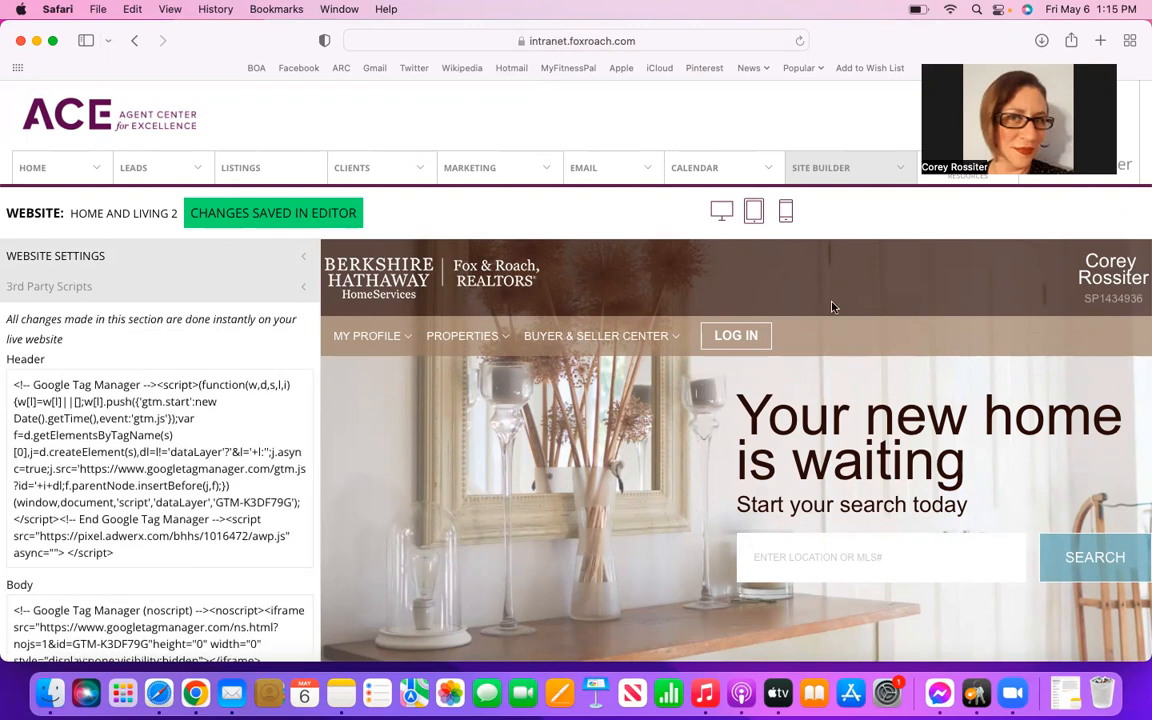
Review the remaining 3rd Party Scripts fields, show the Google Translate on/off setting and return to the main list of settings sections.
{"action": "scroll", "coordinate": [202, 467], "scroll_direction": "down", "scroll_amount": 5}
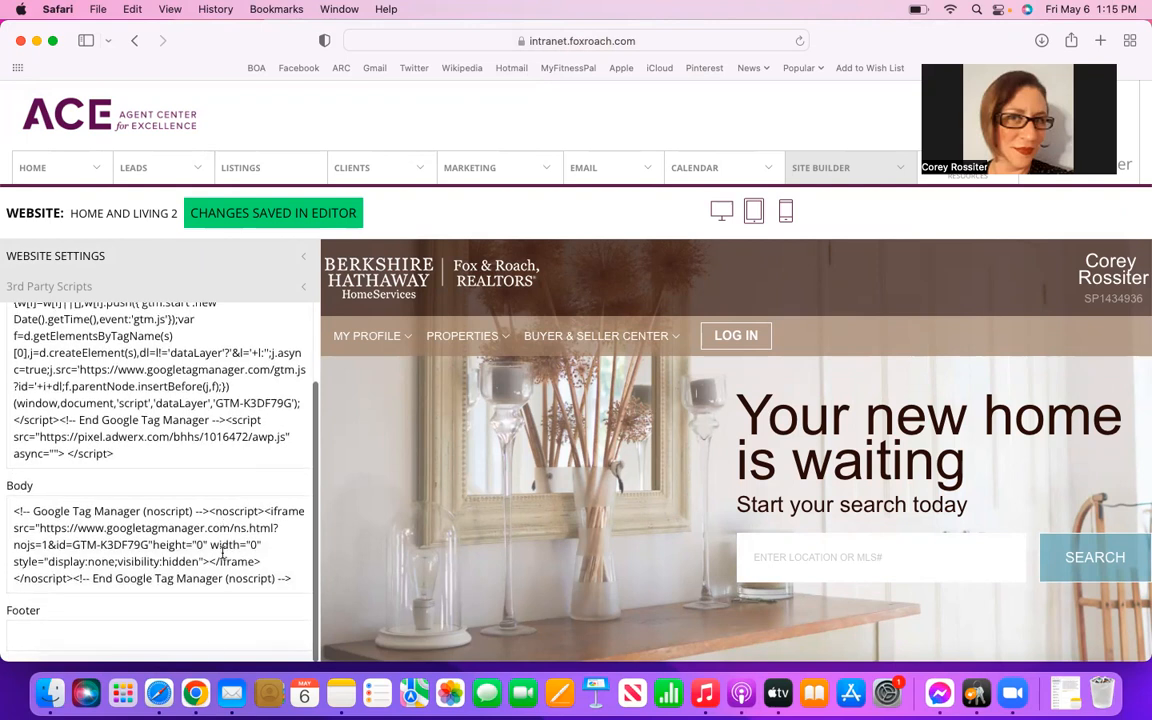
{"action": "scroll", "coordinate": [209, 537], "scroll_direction": "up", "scroll_amount": 5}
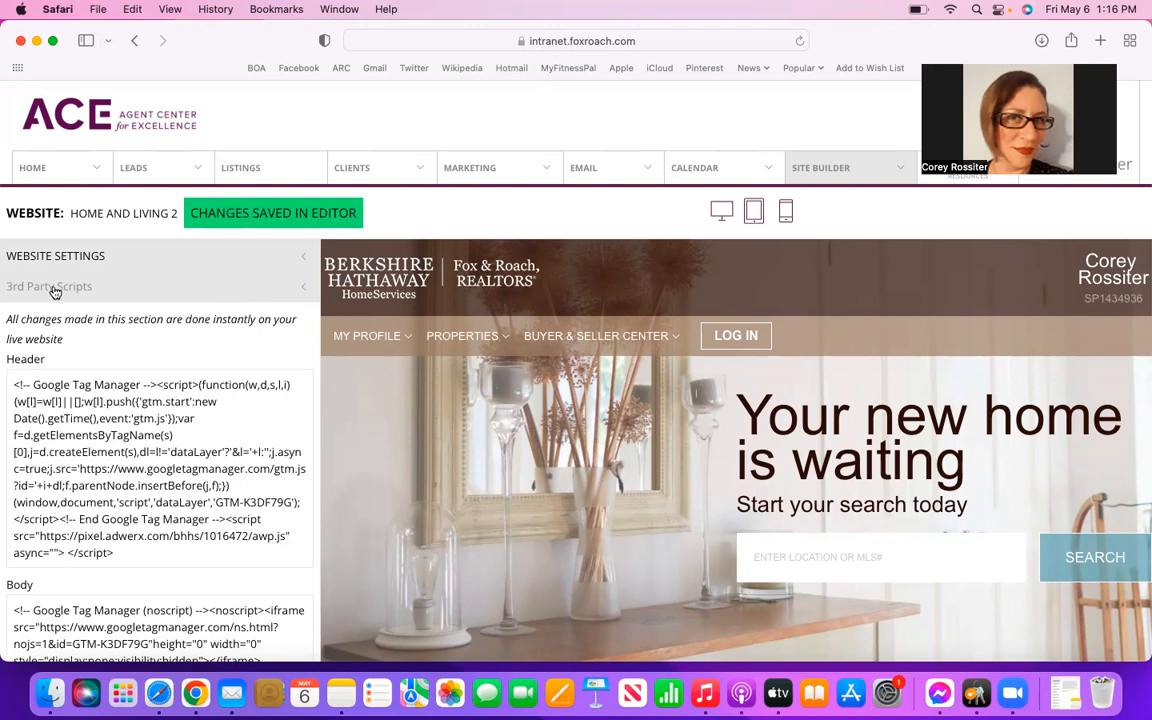
{"action": "left_click", "coordinate": [110, 289]}
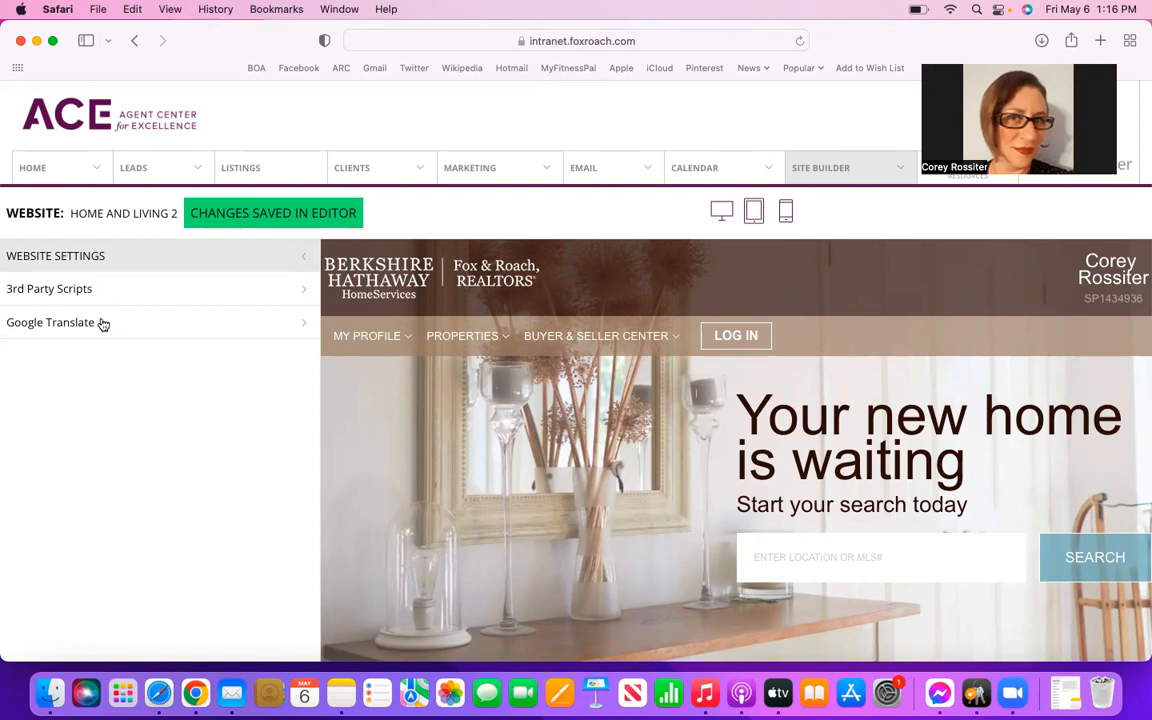
{"action": "left_click", "coordinate": [101, 324]}
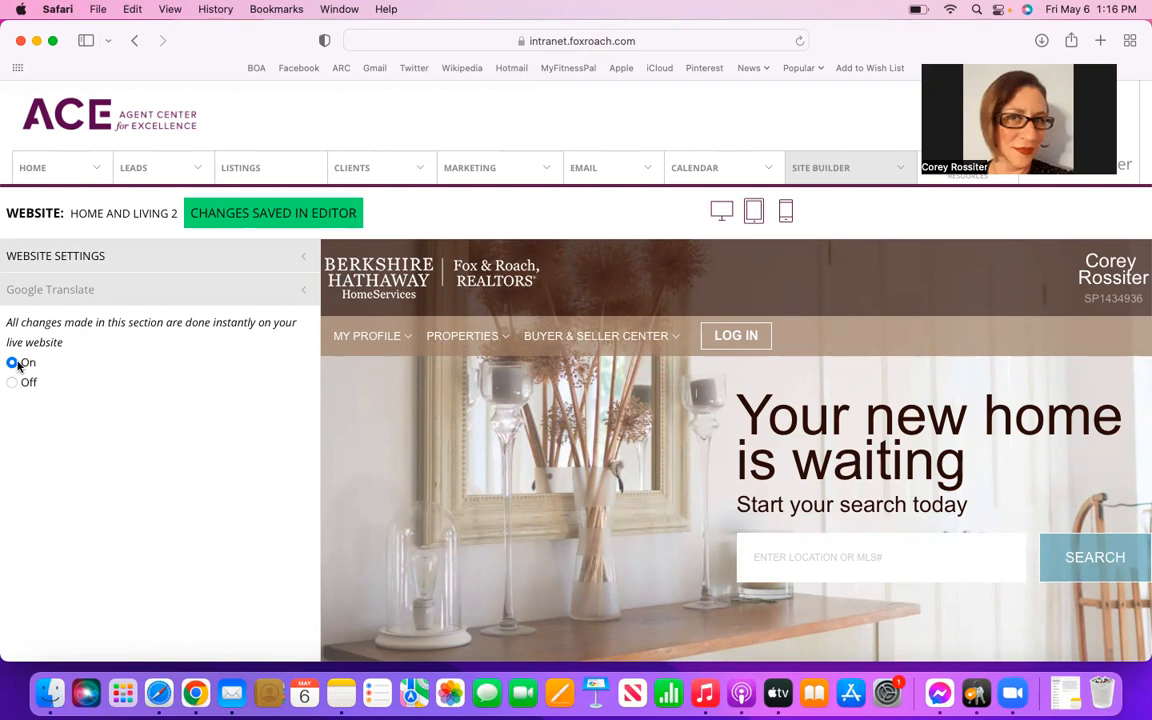
{"action": "left_click", "coordinate": [103, 290]}
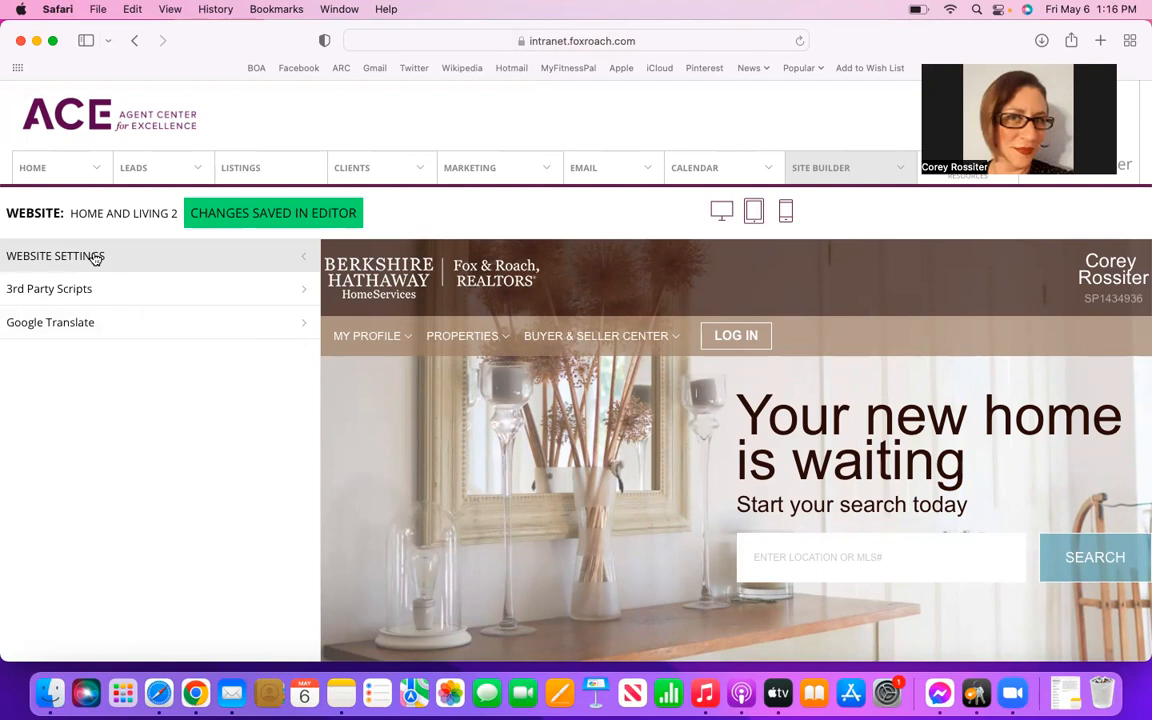
{"action": "left_click", "coordinate": [96, 258]}
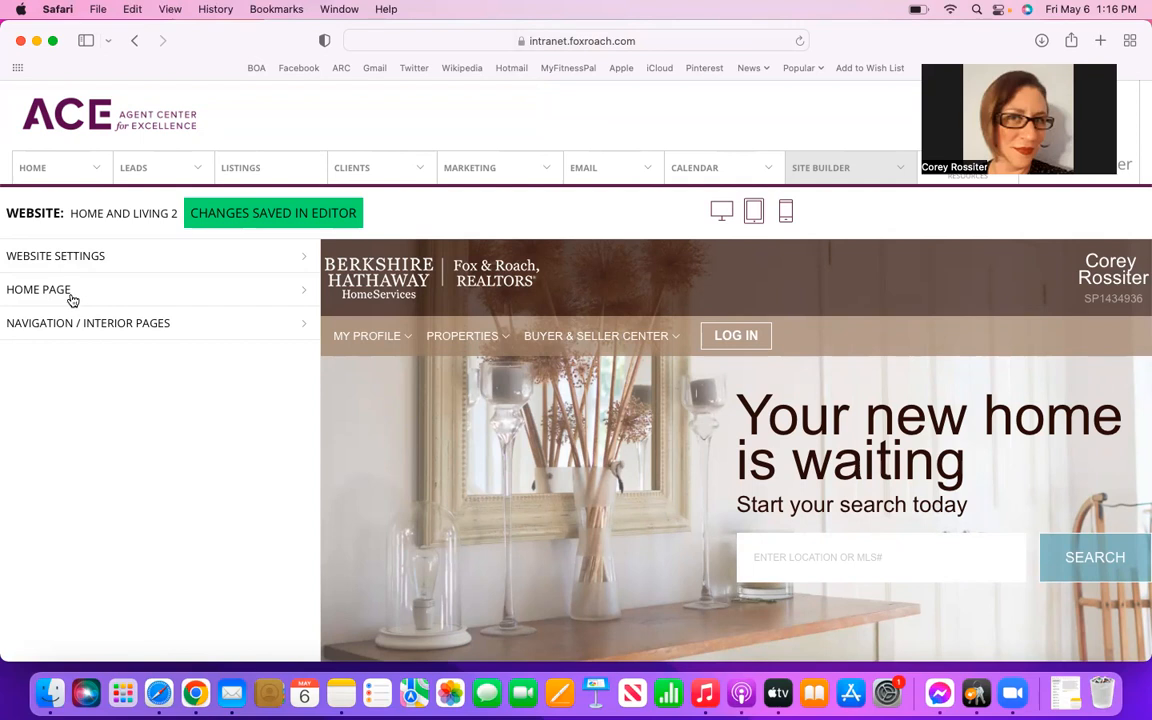
Show the home page's SEO Settings, read the tip on using Meta Titles and dismiss it.
{"action": "left_click", "coordinate": [71, 298]}
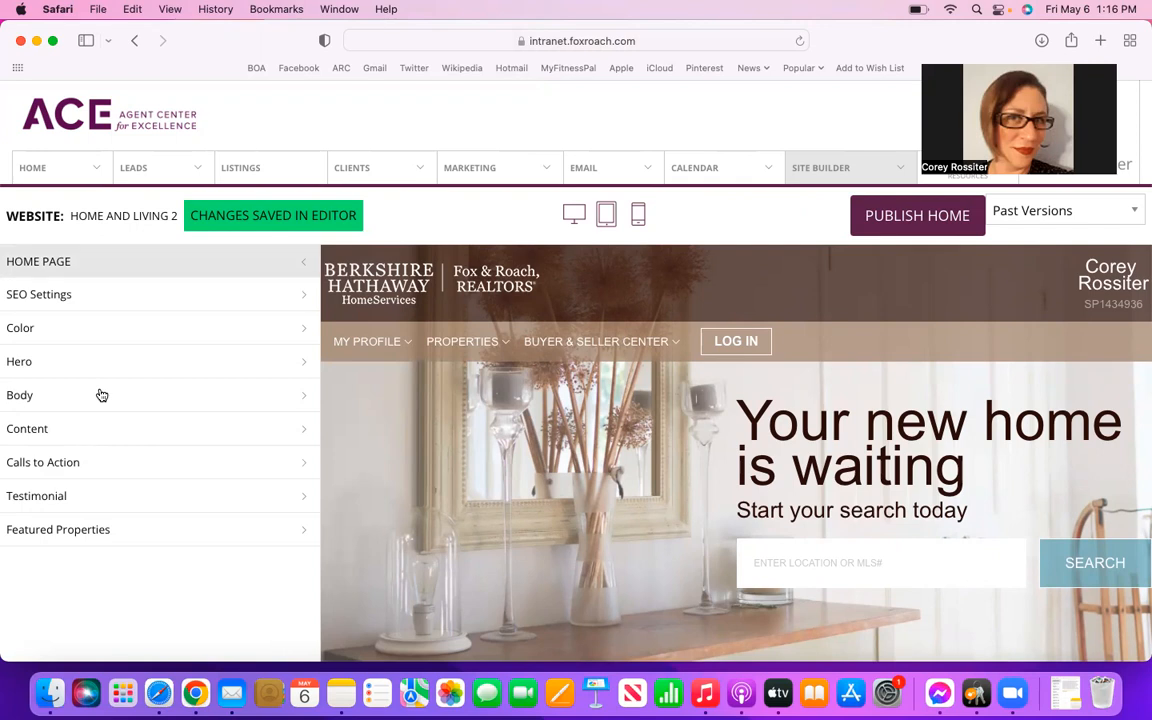
{"action": "left_click", "coordinate": [101, 298]}
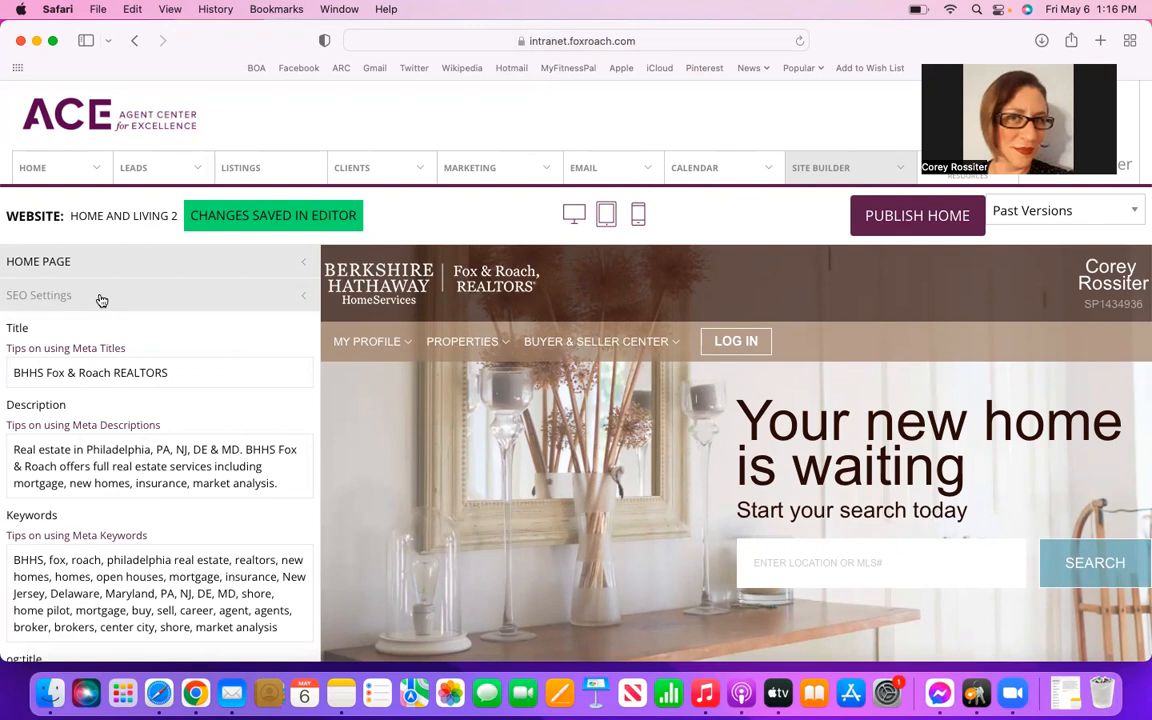
{"action": "left_click", "coordinate": [73, 352]}
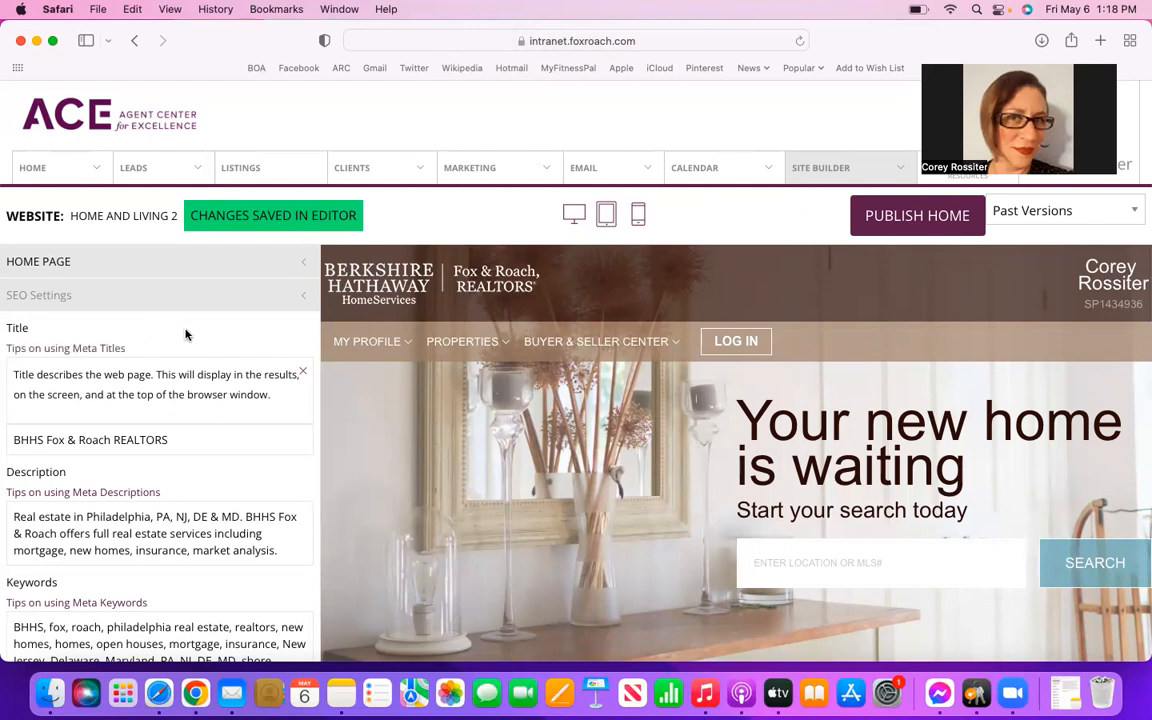
{"action": "left_click", "coordinate": [306, 374]}
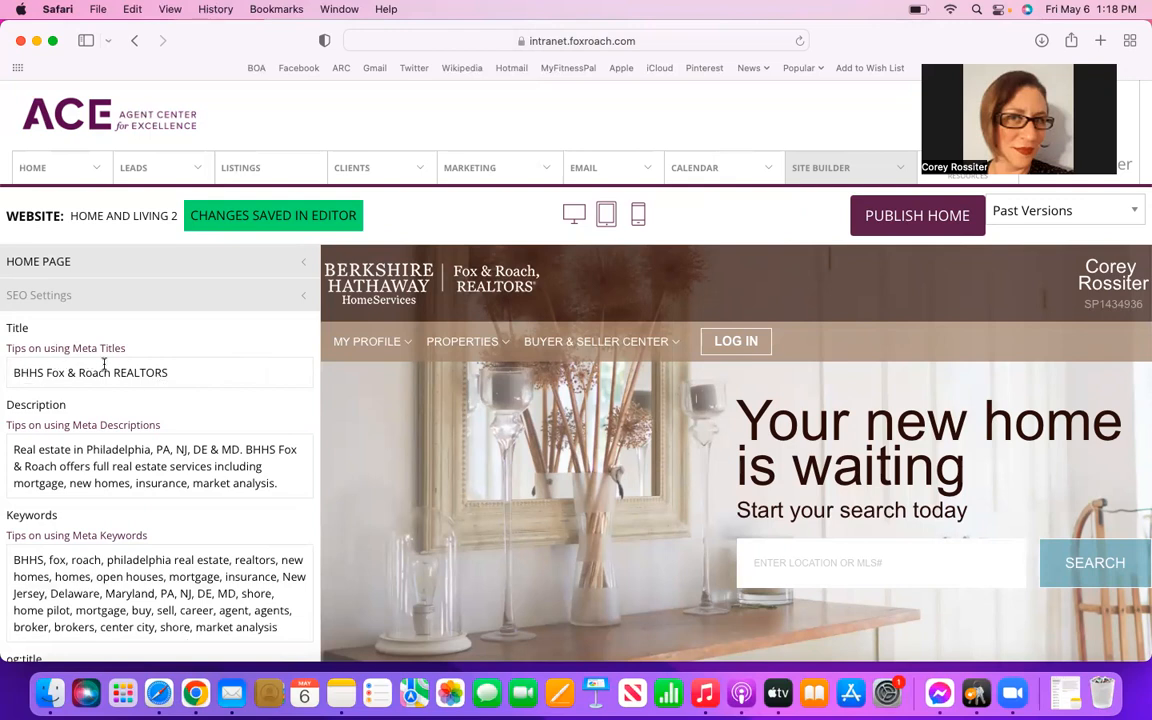
Read and dismiss the tip on using Meta Descriptions, and examine the Description and Keywords fields.
{"action": "scroll", "coordinate": [104, 365], "scroll_direction": "down", "scroll_amount": 4}
{"action": "scroll", "coordinate": [104, 369], "scroll_direction": "down", "scroll_amount": 1}
{"action": "scroll", "coordinate": [104, 365], "scroll_direction": "up", "scroll_amount": 1}
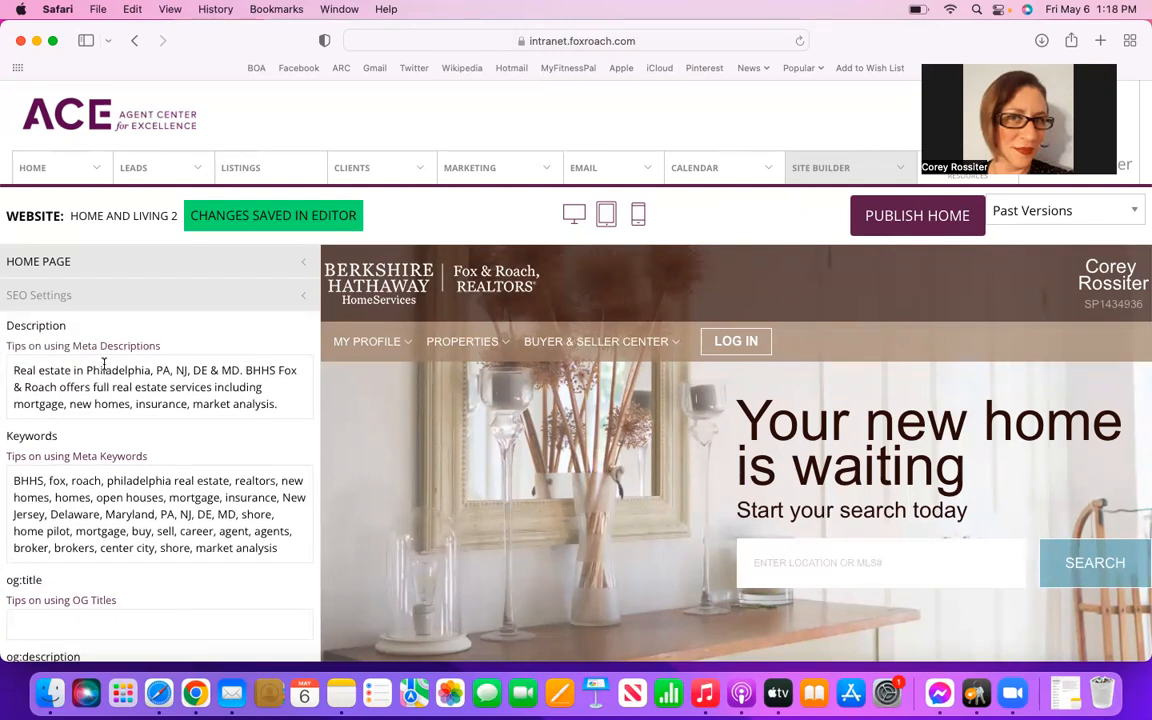
{"action": "left_click", "coordinate": [104, 347]}
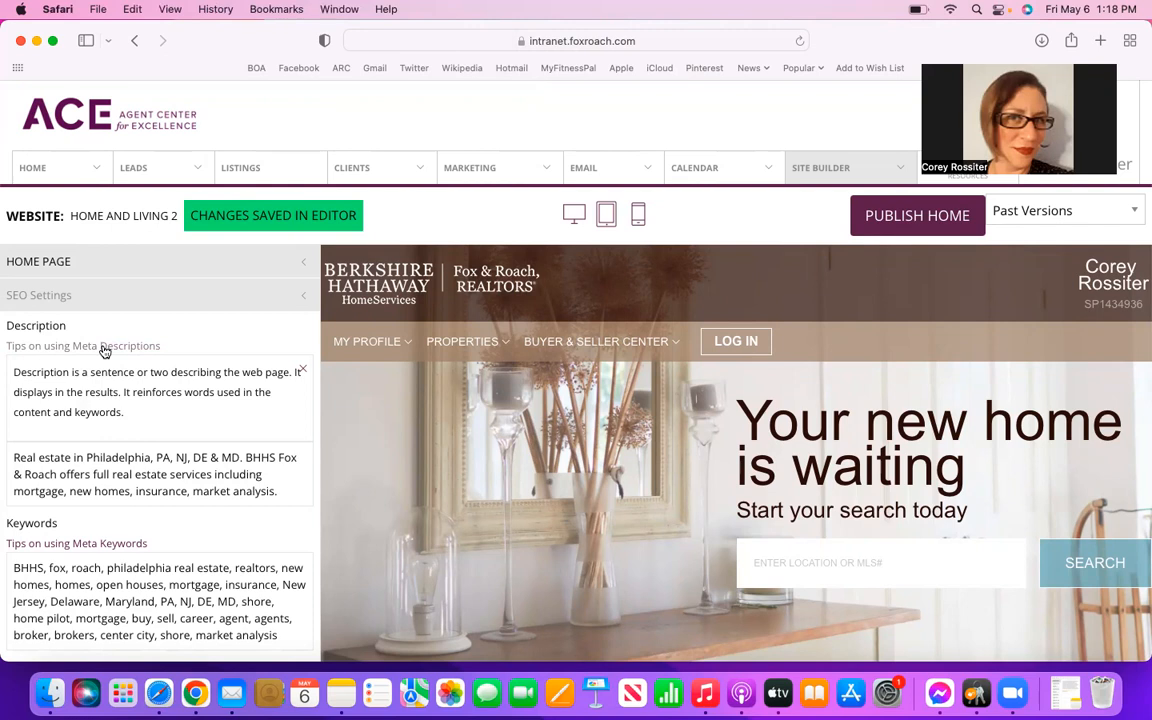
{"action": "left_click", "coordinate": [105, 347]}
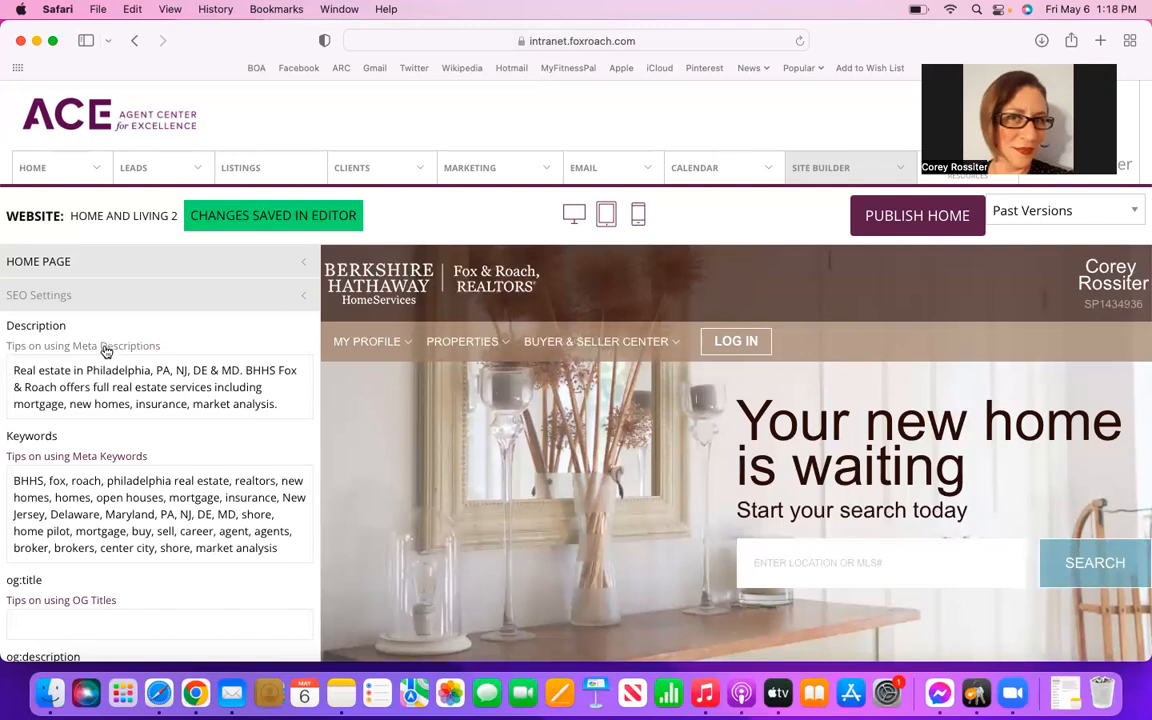
{"action": "left_click", "coordinate": [240, 404]}
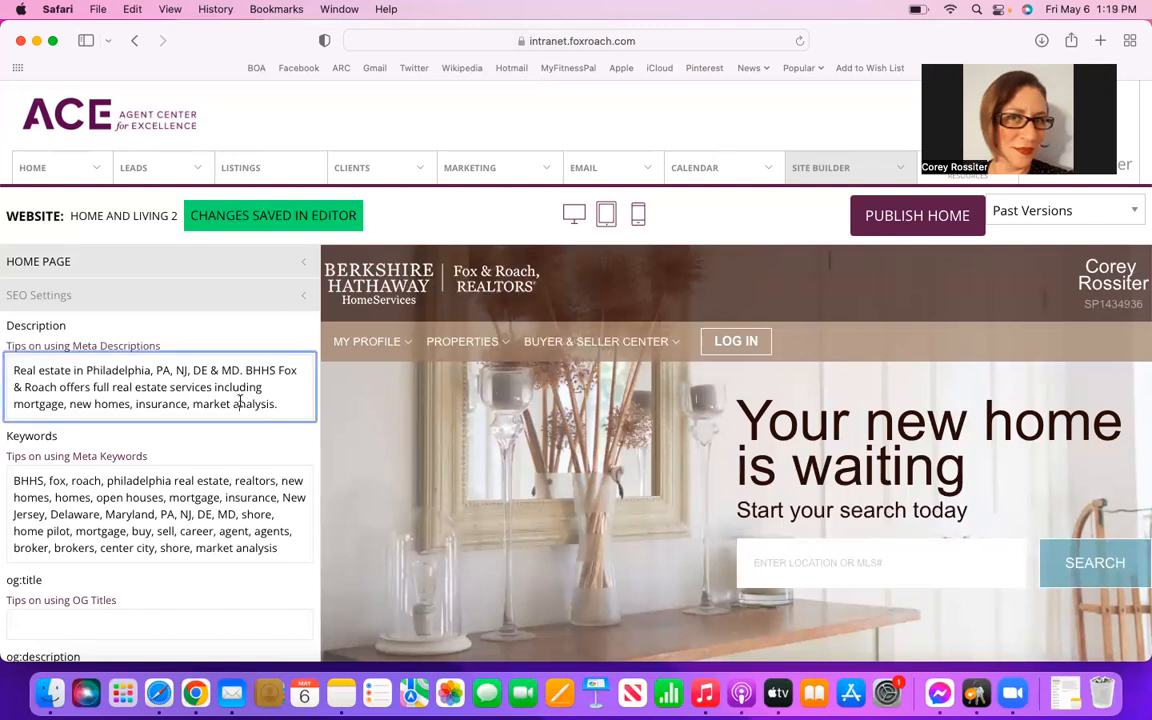
{"action": "left_click", "coordinate": [278, 404]}
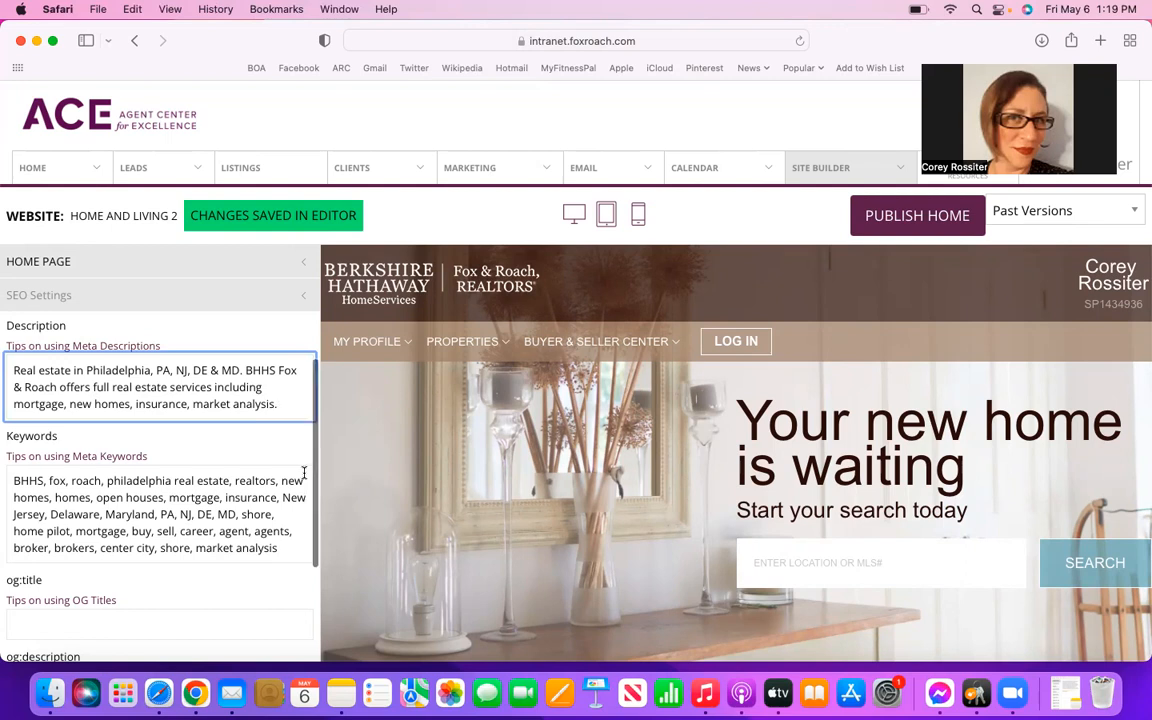
{"action": "scroll", "coordinate": [304, 474], "scroll_direction": "down", "scroll_amount": 2}
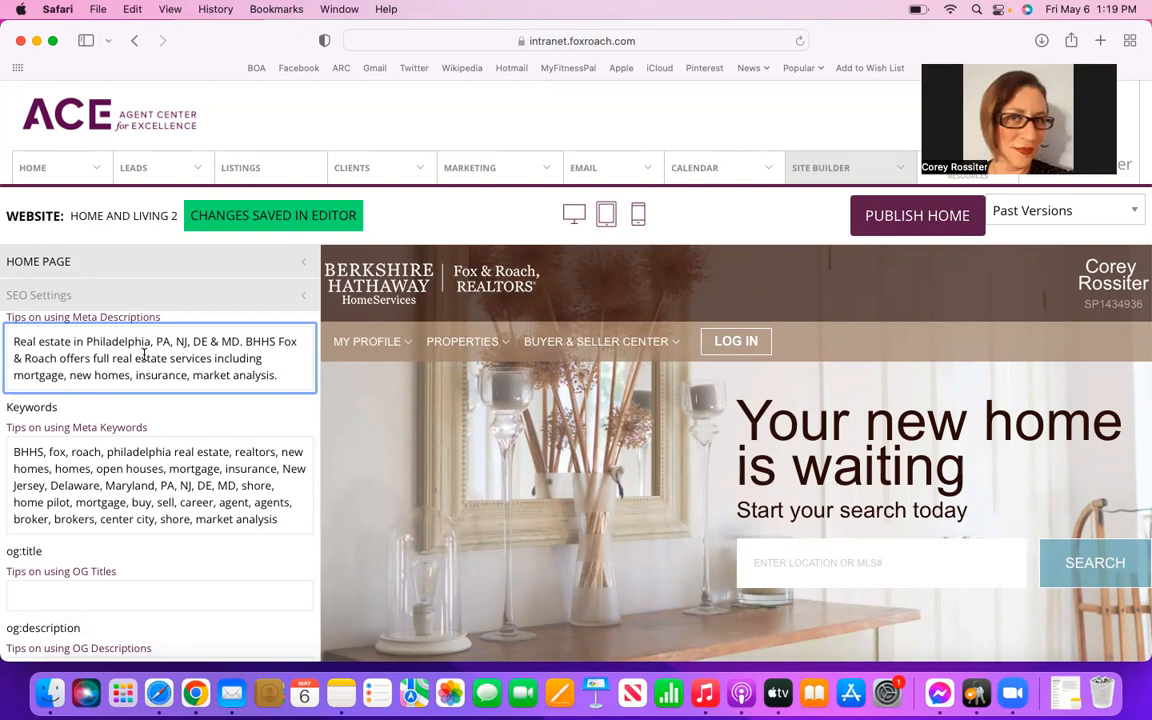
{"action": "scroll", "coordinate": [144, 355], "scroll_direction": "up", "scroll_amount": 3}
{"action": "scroll", "coordinate": [144, 358], "scroll_direction": "down", "scroll_amount": 2}
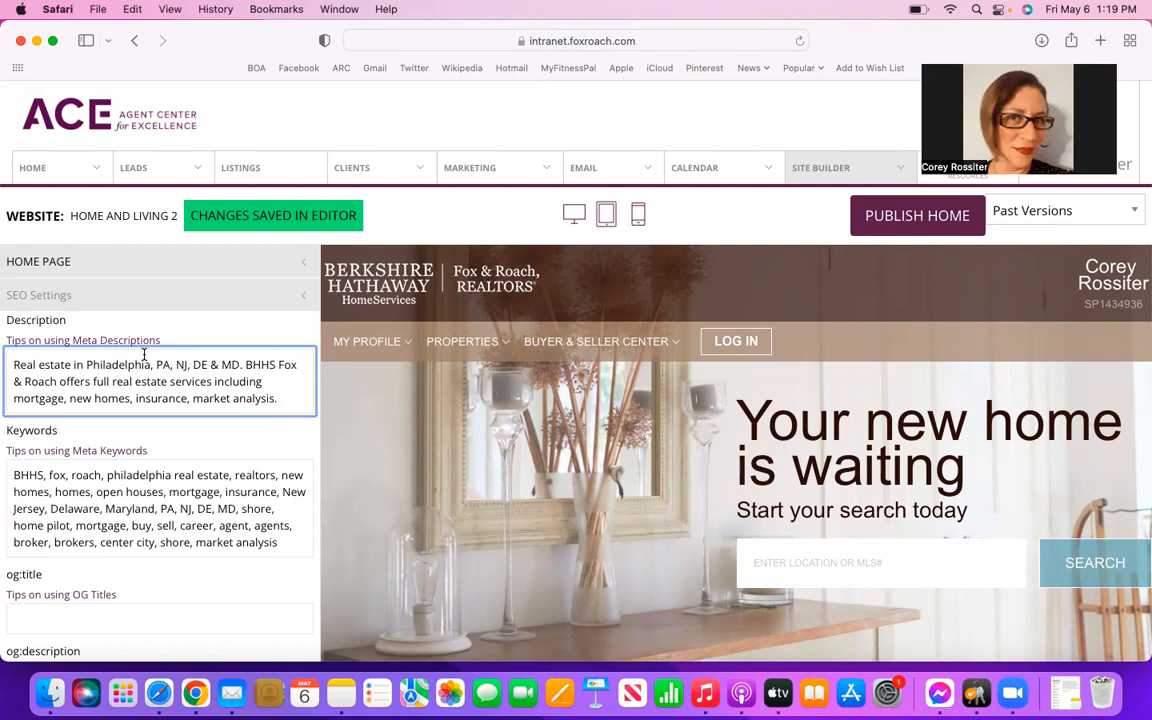
{"action": "scroll", "coordinate": [144, 354], "scroll_direction": "up", "scroll_amount": 3}
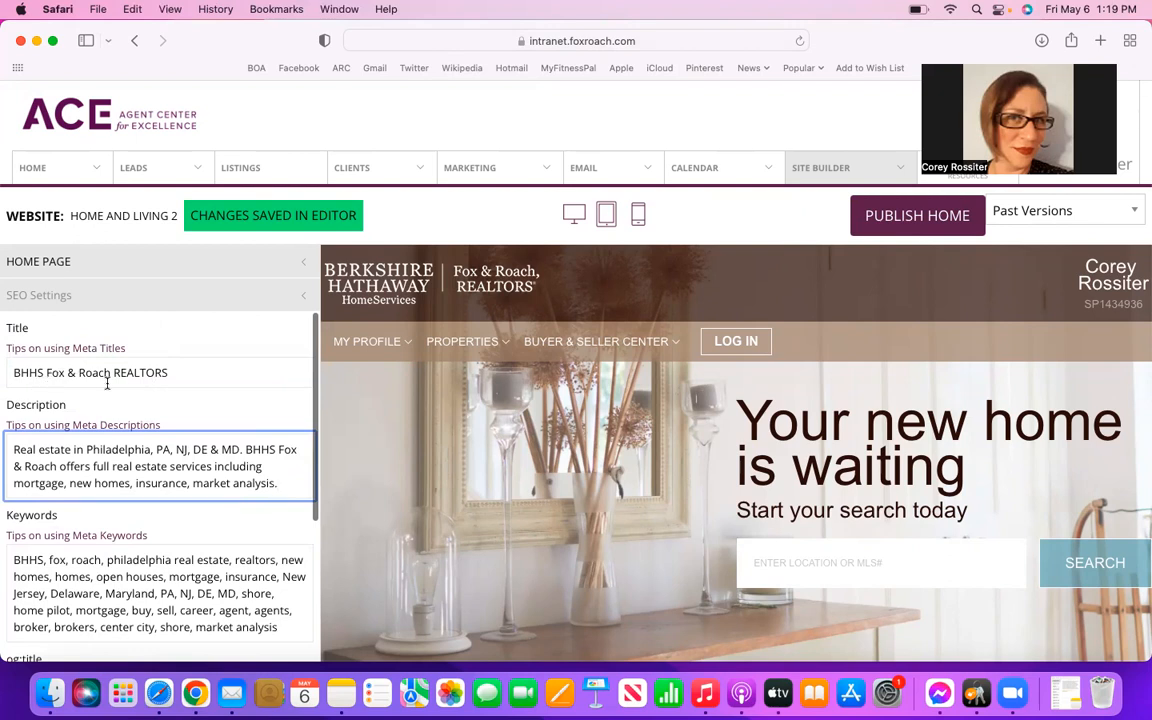
Set the home page's SEO title to "Watts Team, BHHS Fox & Roach REALTORS, New Jersey".
{"action": "left_click", "coordinate": [12, 375]}
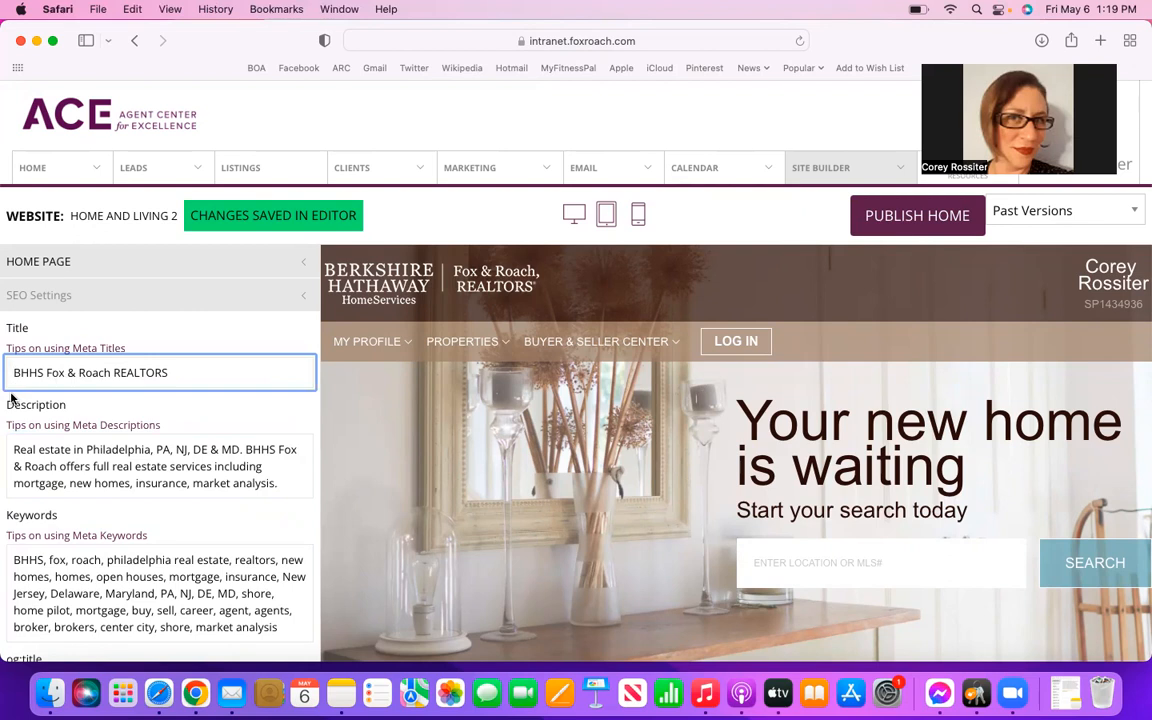
{"action": "type", "text": "Watts"}
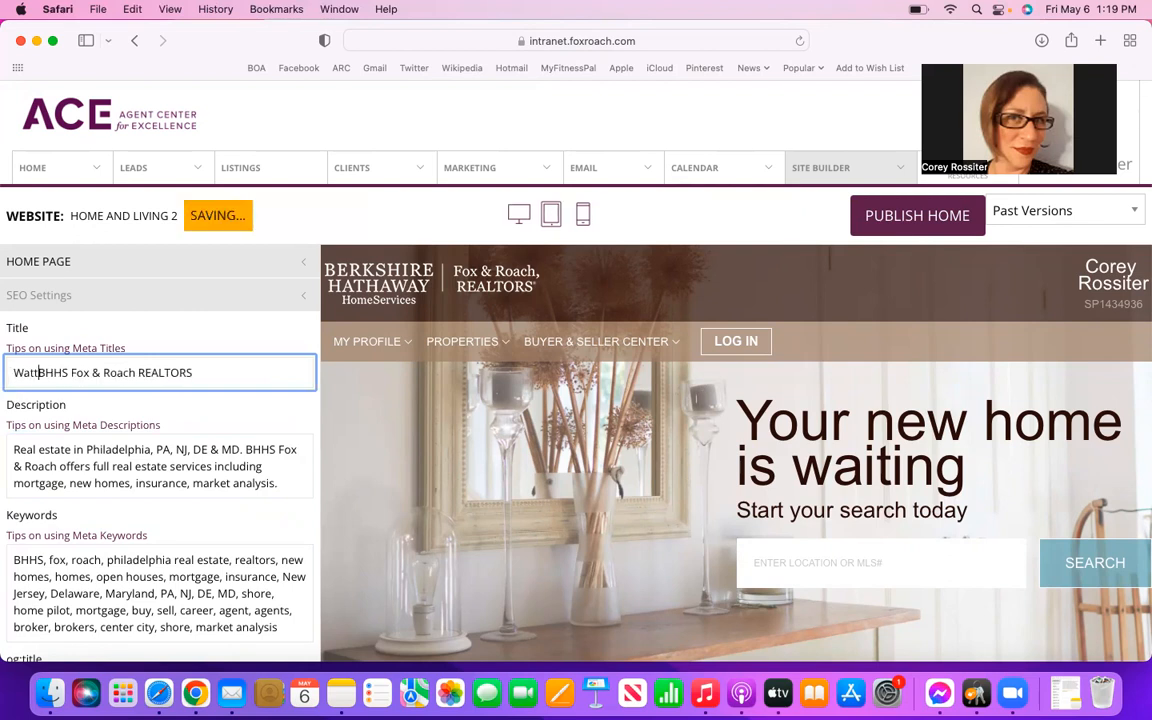
{"action": "type", "text": " Team"}
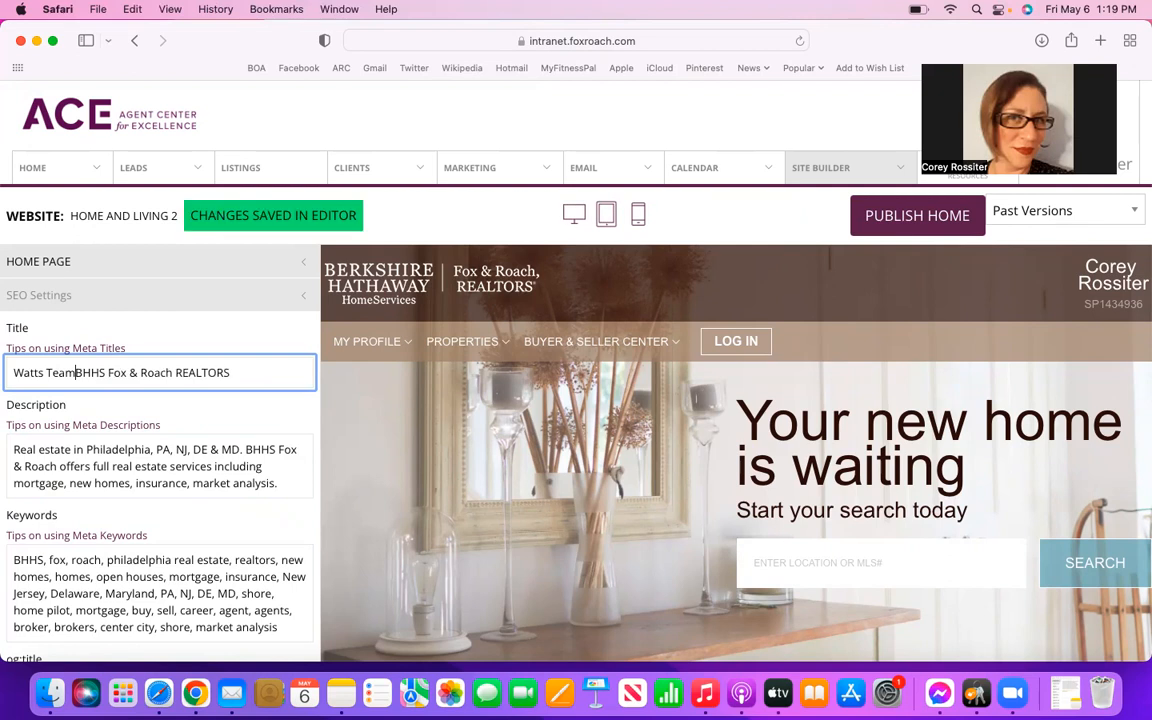
{"action": "type", "text": ","}
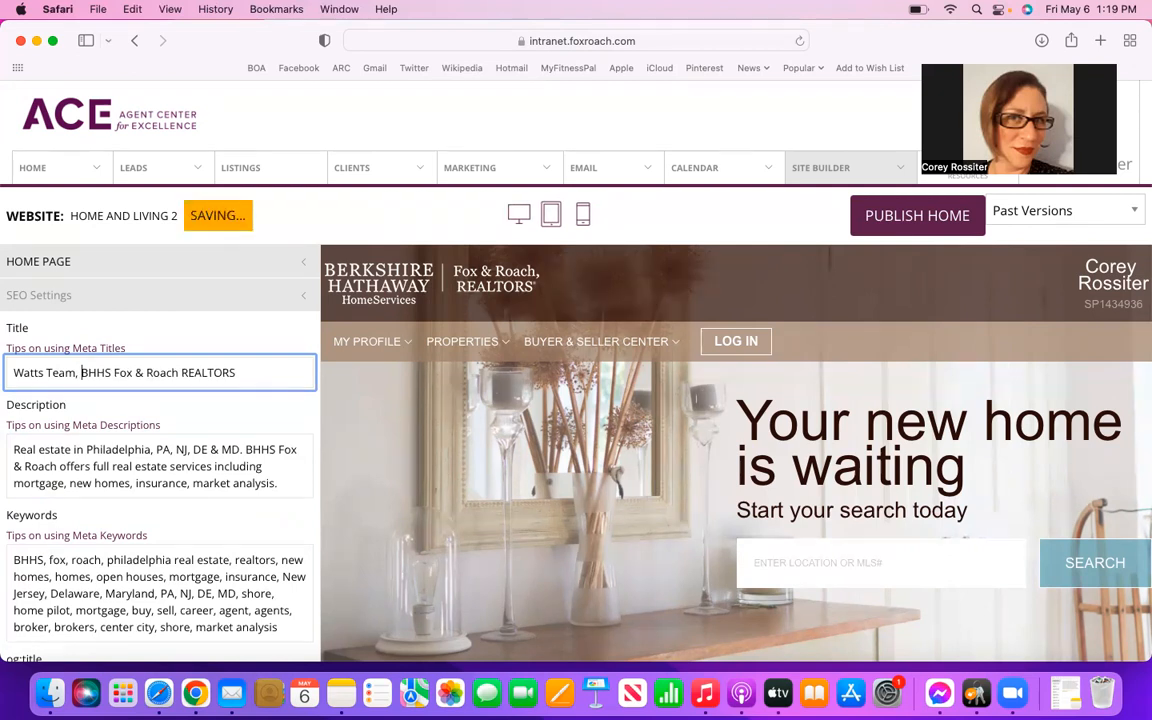
{"action": "left_click", "coordinate": [249, 374]}
{"action": "type", "text": ", New Jersey"}
Insert "search" before "new homes" in the SEO description and end the text with ", home valuations.".
{"action": "scroll", "coordinate": [174, 435], "scroll_direction": "down", "scroll_amount": 2}
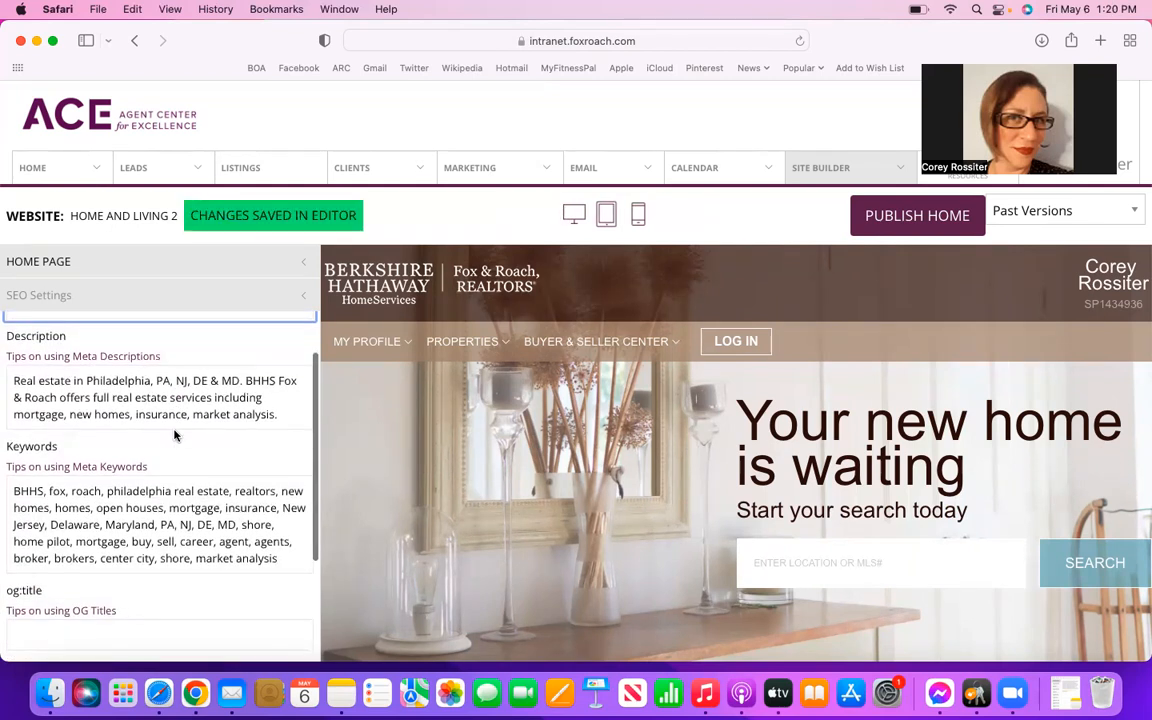
{"action": "scroll", "coordinate": [174, 435], "scroll_direction": "down", "scroll_amount": 1}
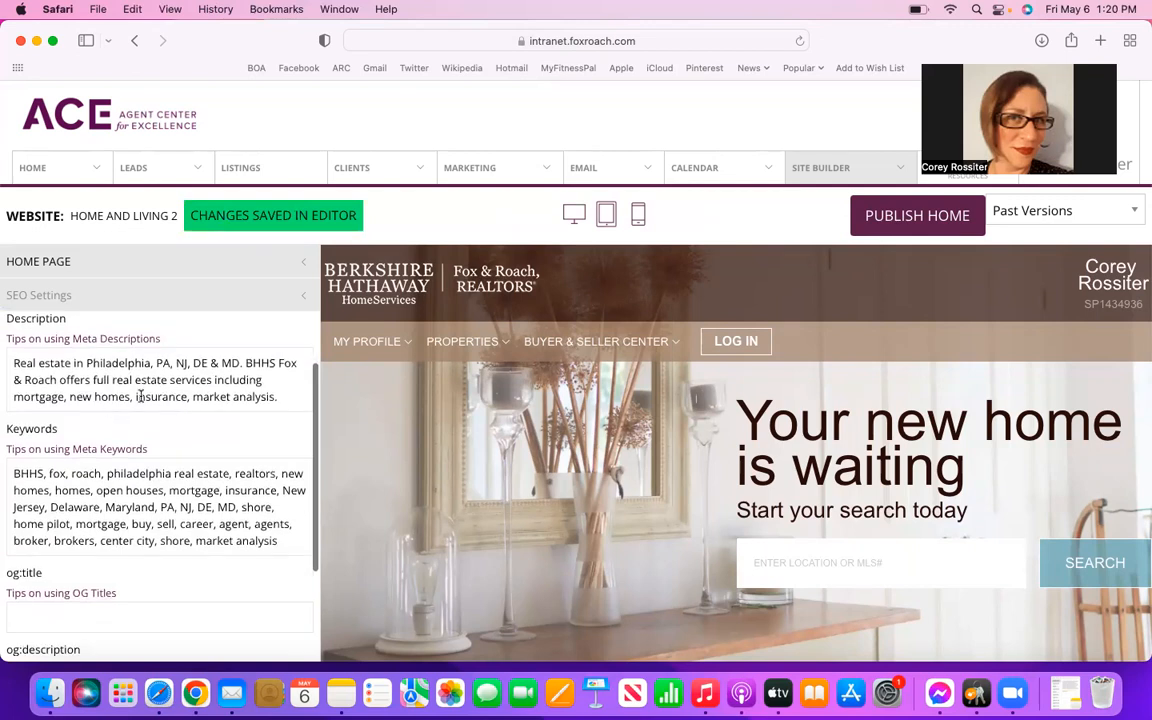
{"action": "left_click", "coordinate": [61, 359]}
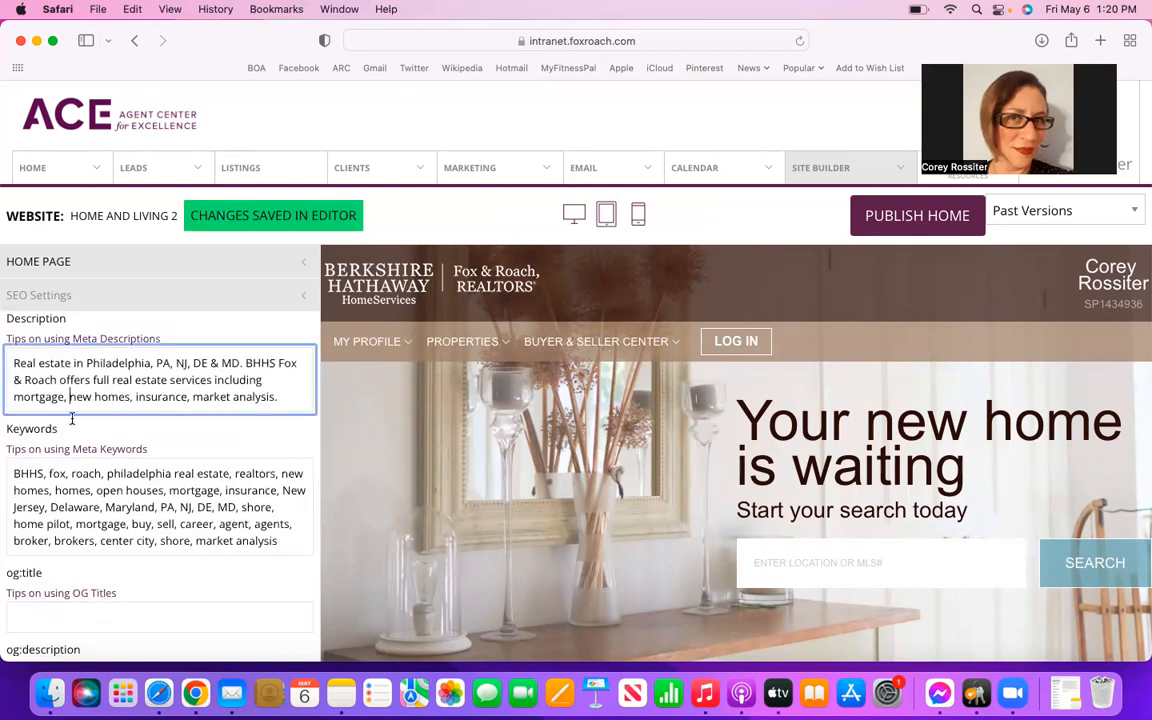
{"action": "type", "text": "Searc"}
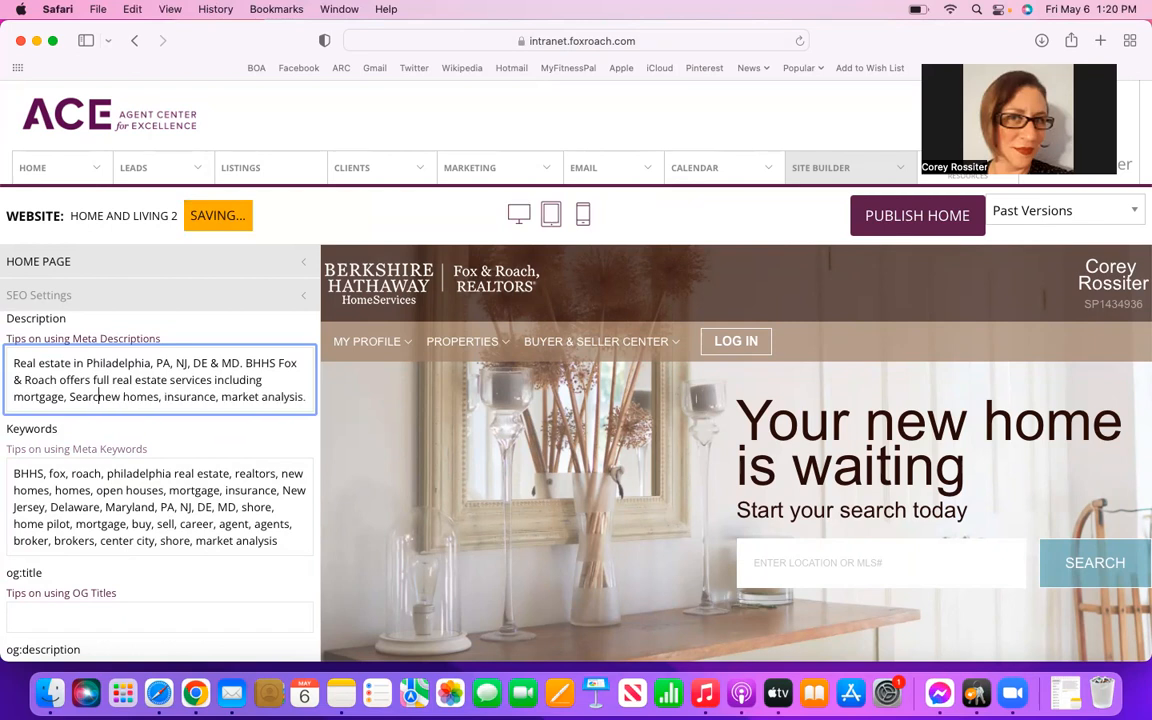
{"action": "key", "text": "BackSpace"}
{"action": "key", "text": "BackSpace"}
{"action": "key", "text": "BackSpace"}
{"action": "key", "text": "BackSpace"}
{"action": "key", "text": "BackSpace"}
{"action": "type", "text": "search"}
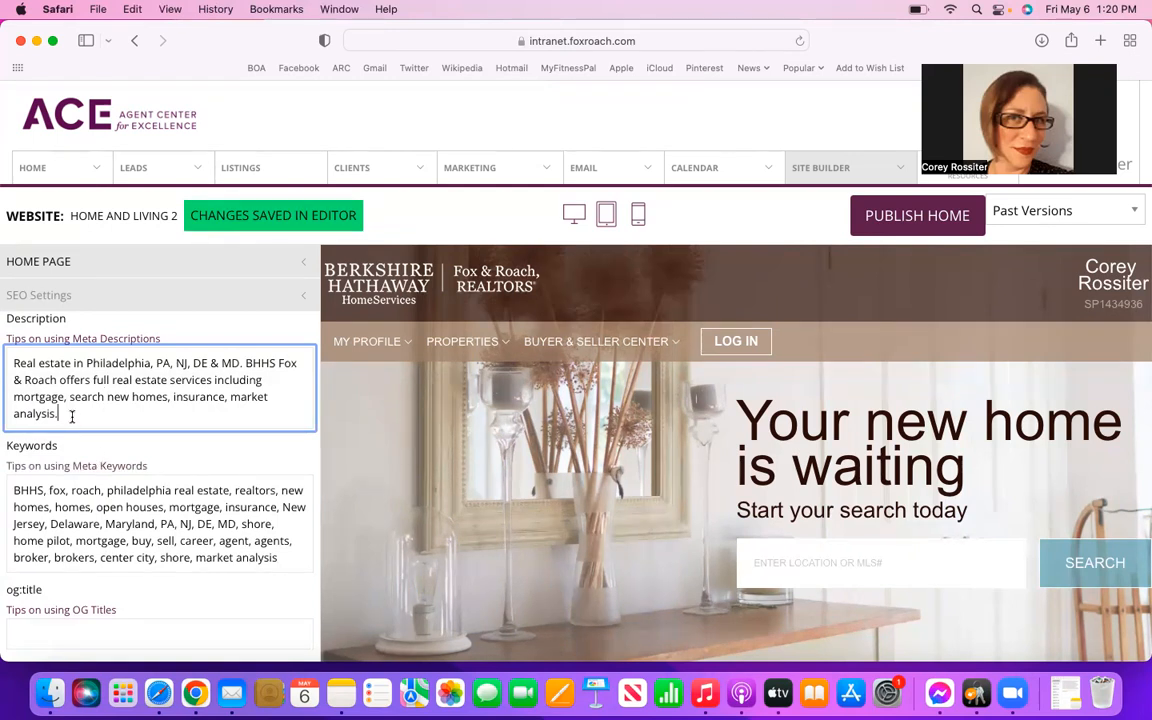
{"action": "key", "text": "BackSpace"}
{"action": "type", "text": ", home valuations."}
Remove "philadelphia" from in front of "real estate" in the SEO keywords.
{"action": "scroll", "coordinate": [160, 450], "scroll_direction": "down", "scroll_amount": 2}
{"action": "scroll", "coordinate": [160, 450], "scroll_direction": "down", "scroll_amount": 1}
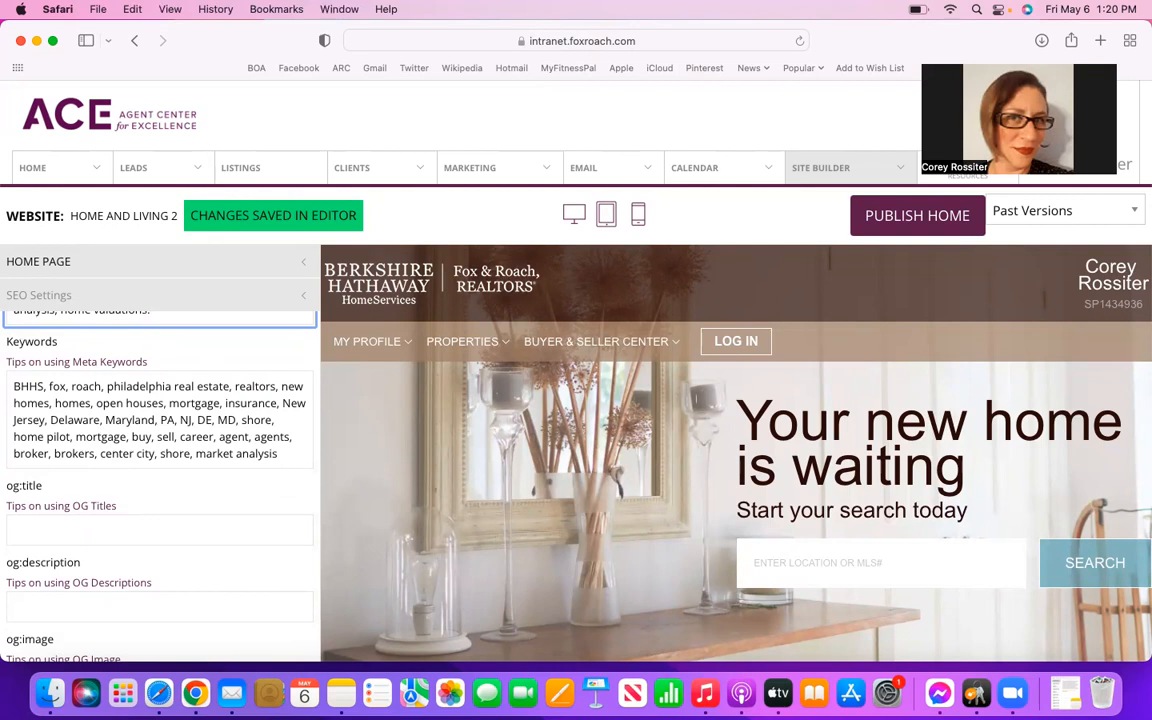
{"action": "scroll", "coordinate": [112, 407], "scroll_direction": "down", "scroll_amount": 1}
{"action": "scroll", "coordinate": [112, 407], "scroll_direction": "up", "scroll_amount": 1}
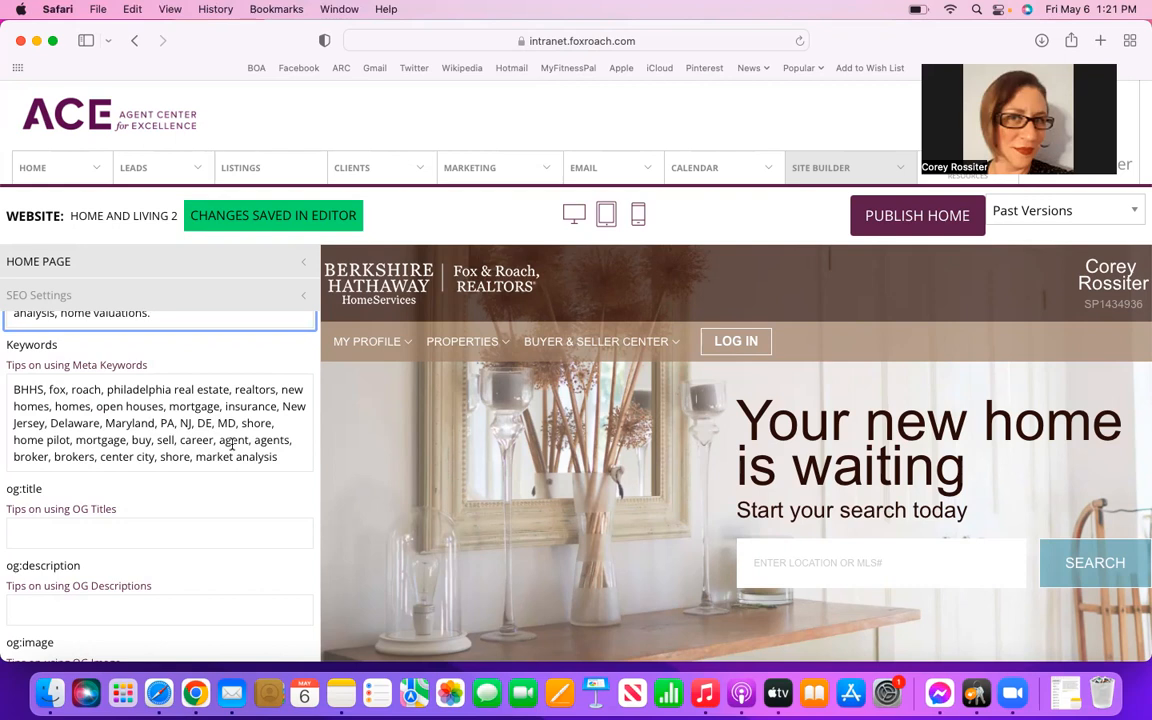
{"action": "left_click", "coordinate": [175, 390]}
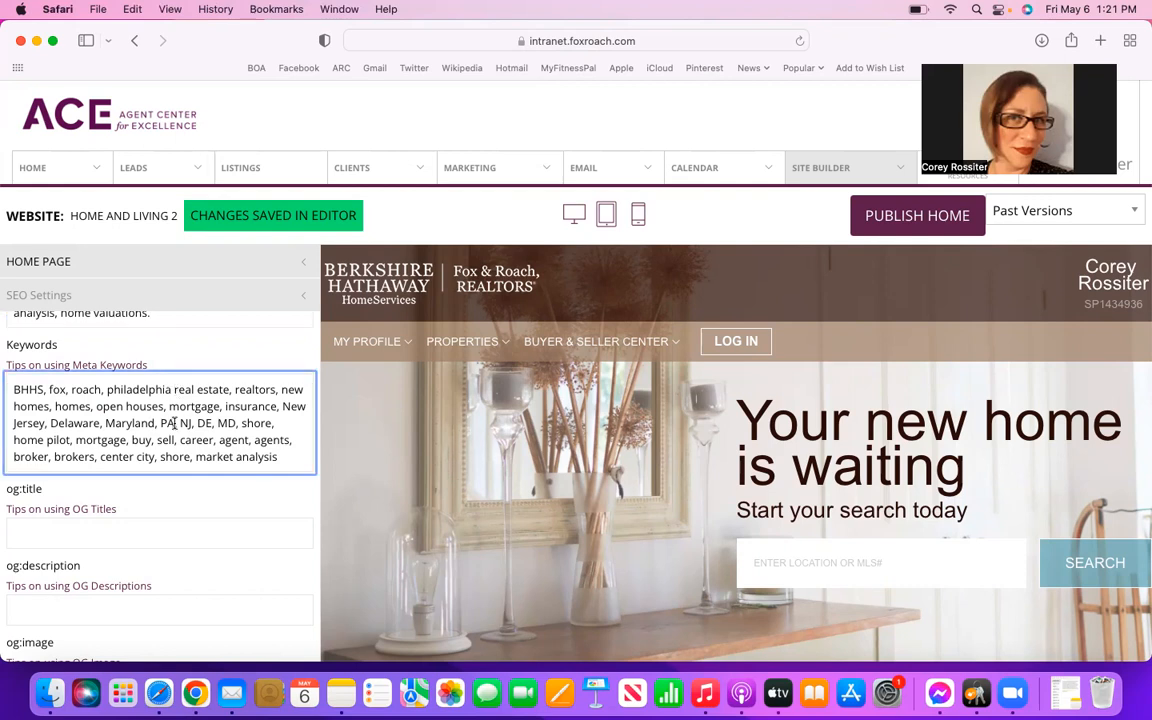
{"action": "key", "text": "BackSpace"}
{"action": "key", "text": "BackSpace"}
{"action": "key", "text": "BackSpace"}
{"action": "key", "text": "BackSpace"}
{"action": "key", "text": "BackSpace"}
{"action": "key", "text": "BackSpace"}
{"action": "key", "text": "BackSpace"}
{"action": "key", "text": "BackSpace"}
{"action": "key", "text": "BackSpace"}
{"action": "key", "text": "BackSpace"}
{"action": "key", "text": "BackSpace"}
{"action": "key", "text": "BackSpace"}
{"action": "key", "text": "BackSpace"}
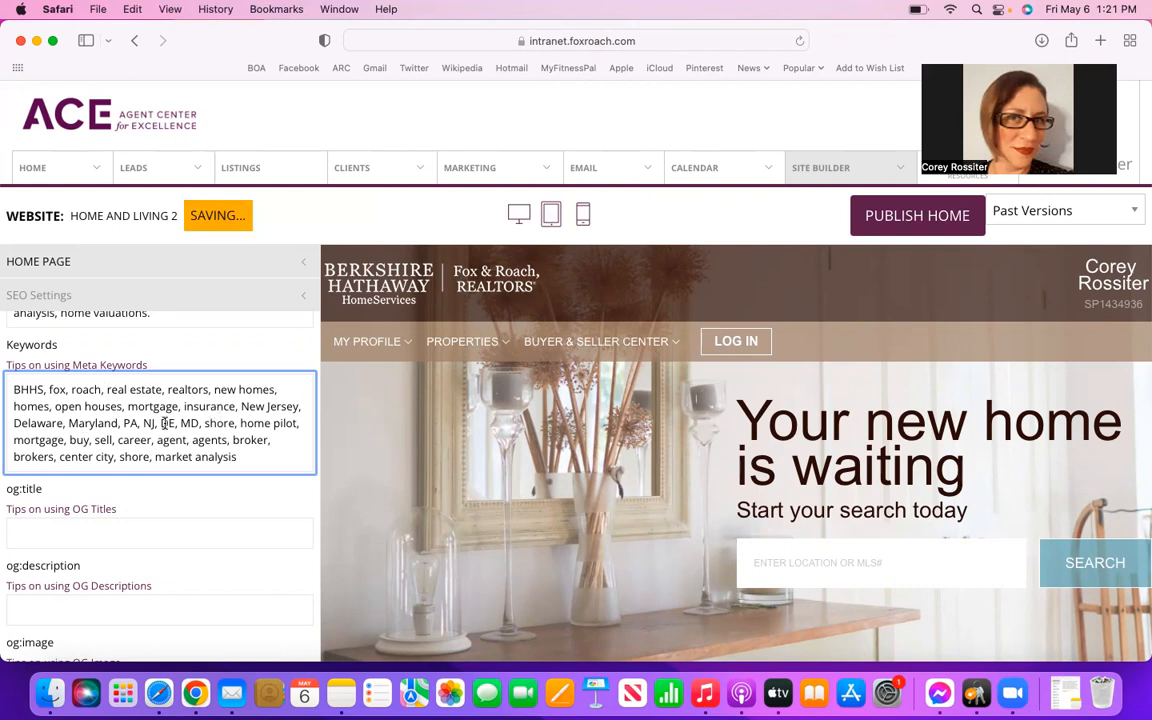
Delete "Delaware, Maryland, PA" from the SEO keywords, following "New Jersey".
{"action": "left_click", "coordinate": [139, 423]}
{"action": "key", "text": "BackSpace"}
{"action": "key", "text": "BackSpace"}
{"action": "key", "text": "BackSpace"}
{"action": "key", "text": "BackSpace"}
{"action": "key", "text": "BackSpace"}
{"action": "key", "text": "BackSpace"}
{"action": "key", "text": "BackSpace"}
{"action": "key", "text": "BackSpace"}
{"action": "key", "text": "BackSpace"}
{"action": "key", "text": "BackSpace"}
{"action": "key", "text": "BackSpace"}
{"action": "key", "text": "BackSpace"}
{"action": "key", "text": "BackSpace"}
{"action": "key", "text": "BackSpace"}
{"action": "key", "text": "BackSpace"}
{"action": "key", "text": "BackSpace"}
{"action": "key", "text": "BackSpace"}
{"action": "key", "text": "BackSpace"}
{"action": "key", "text": "BackSpace"}
{"action": "key", "text": "BackSpace"}
{"action": "key", "text": "BackSpace"}
{"action": "key", "text": "BackSpace"}
{"action": "key", "text": "BackSpace"}
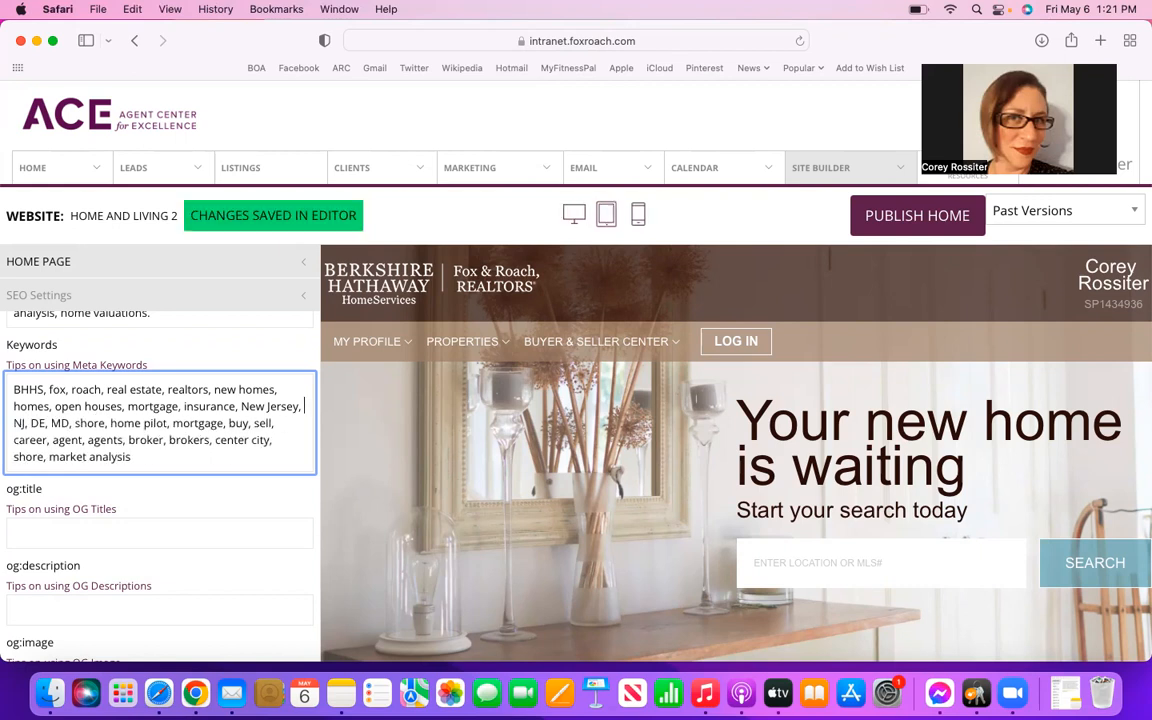
{"action": "key", "text": "BackSpace"}
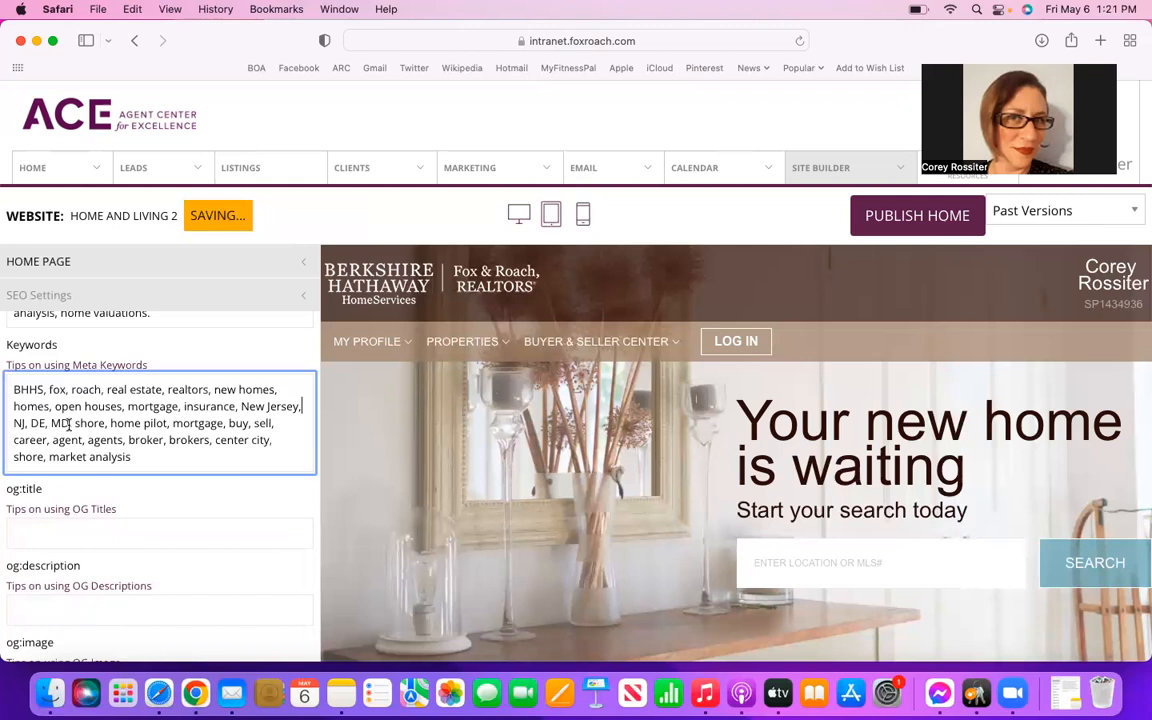
Delete the state abbreviations "DE" and "MD" from the SEO keywords, keeping "NJ" ahead of "shore".
{"action": "key", "text": "BackSpace"}
{"action": "key", "text": "BackSpace"}
{"action": "key", "text": "BackSpace"}
{"action": "key", "text": "BackSpace"}
{"action": "key", "text": "BackSpace"}
{"action": "key", "text": "BackSpace"}
{"action": "key", "text": "BackSpace"}
{"action": "key", "text": "BackSpace"}
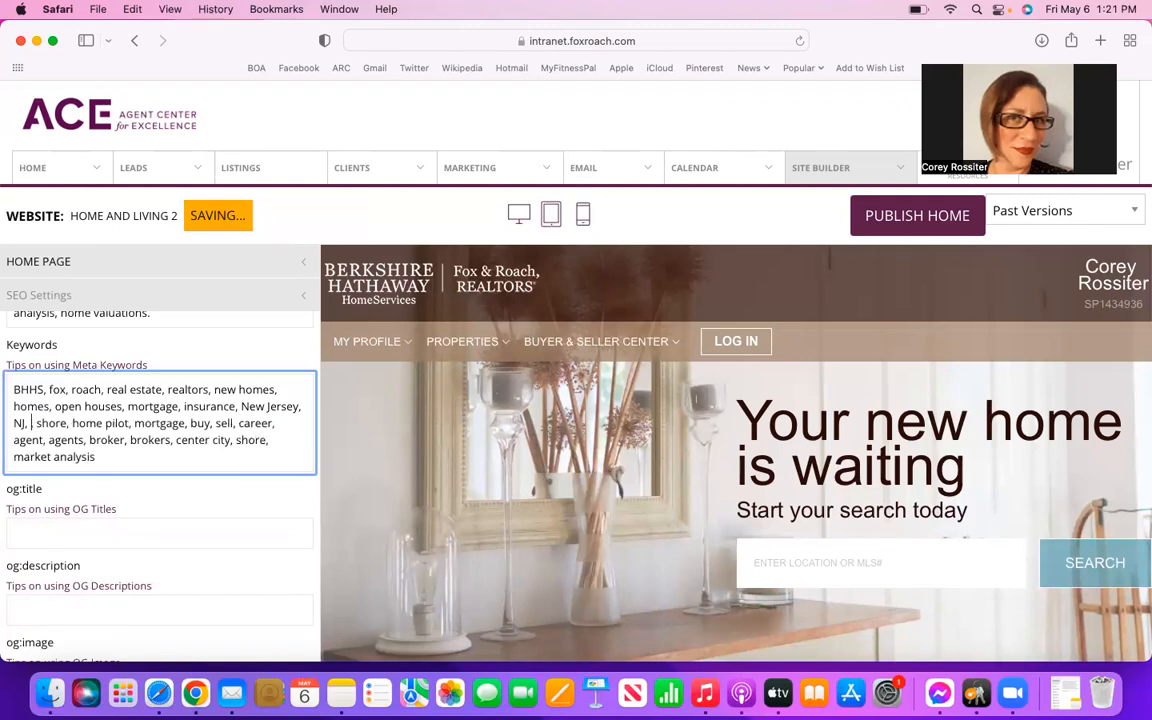
{"action": "type", "text": ","}
Delete "home pilot" from the SEO keywords, between "shore" and "mortgage", keeping a single comma there.
{"action": "left_click", "coordinate": [122, 426]}
{"action": "key", "text": "BackSpace"}
{"action": "key", "text": "BackSpace"}
{"action": "key", "text": "BackSpace"}
{"action": "key", "text": "BackSpace"}
{"action": "key", "text": "BackSpace"}
{"action": "key", "text": "BackSpace"}
{"action": "key", "text": "BackSpace"}
{"action": "key", "text": "BackSpace"}
{"action": "key", "text": "BackSpace"}
{"action": "key", "text": "BackSpace"}
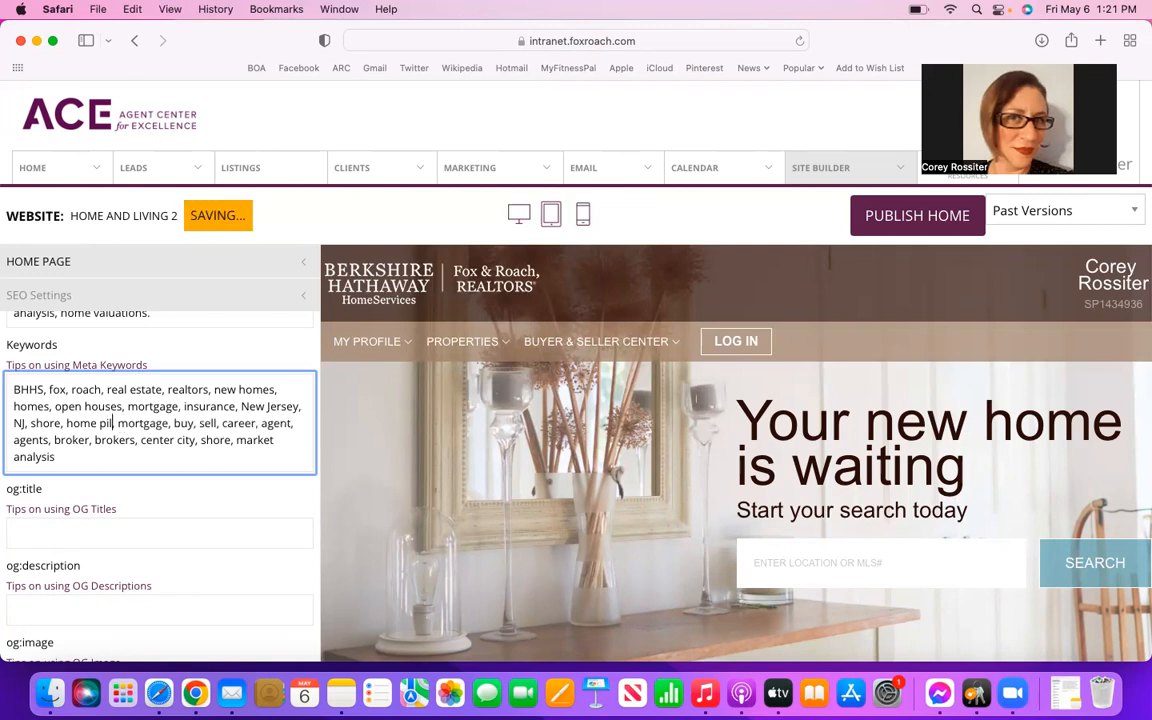
{"action": "key", "text": "BackSpace"}
{"action": "key", "text": "BackSpace"}
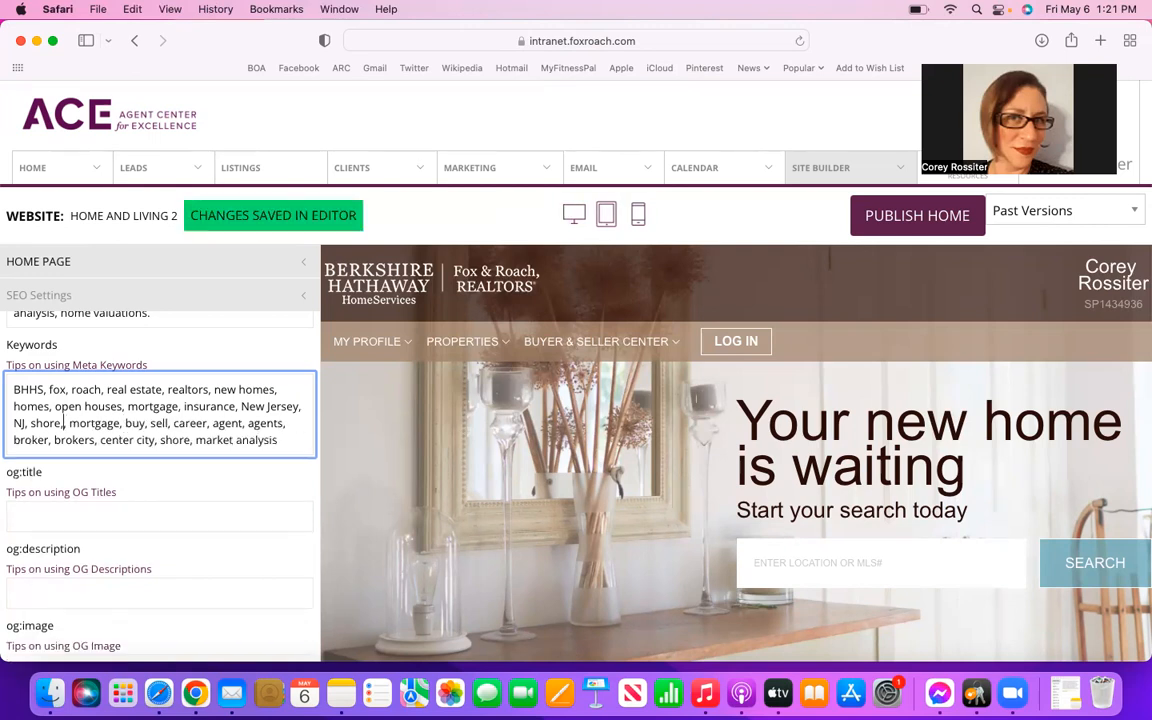
{"action": "scroll", "coordinate": [192, 412], "scroll_direction": "down", "scroll_amount": 1}
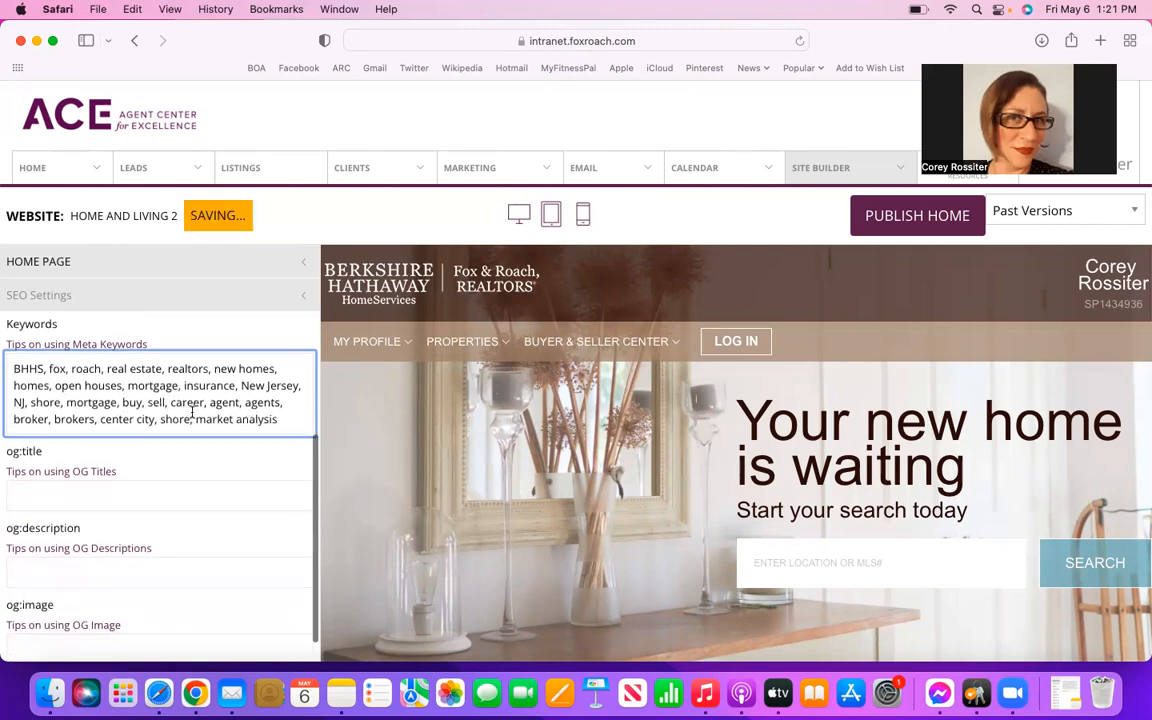
{"action": "type", "text": ","}
Delete "center city" and the repeated "shore" ahead of "market analysis" in the SEO keywords.
{"action": "scroll", "coordinate": [229, 427], "scroll_direction": "up", "scroll_amount": 1}
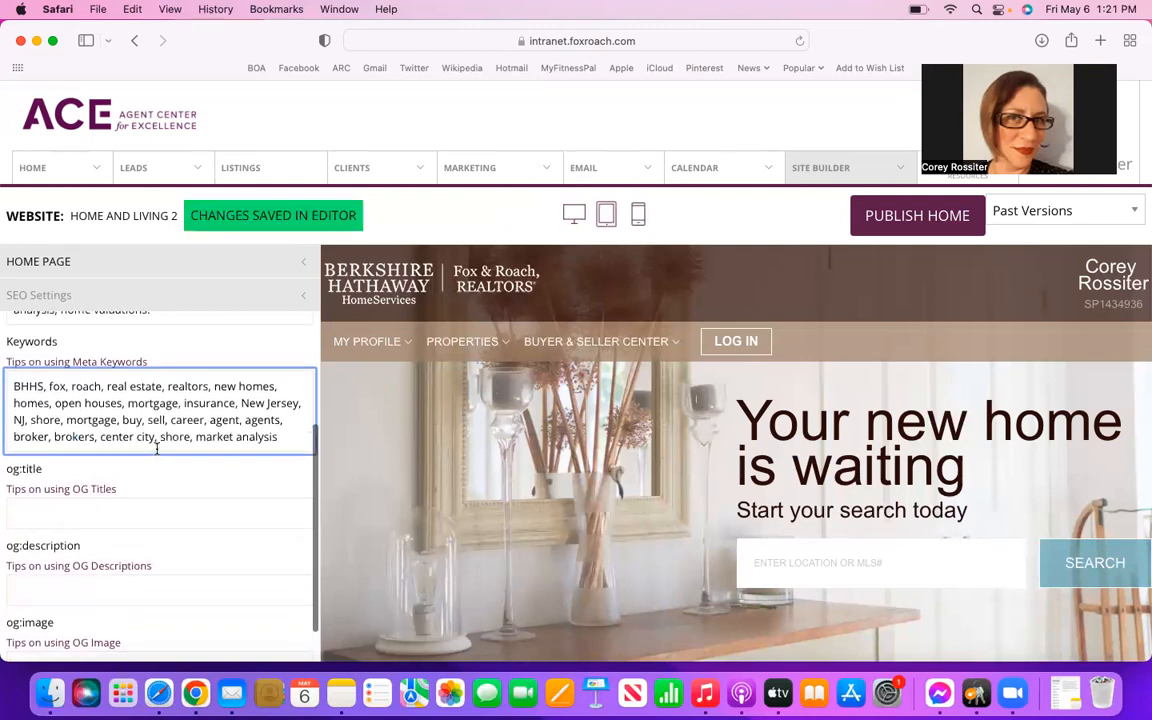
{"action": "scroll", "coordinate": [156, 443], "scroll_direction": "up", "scroll_amount": 1}
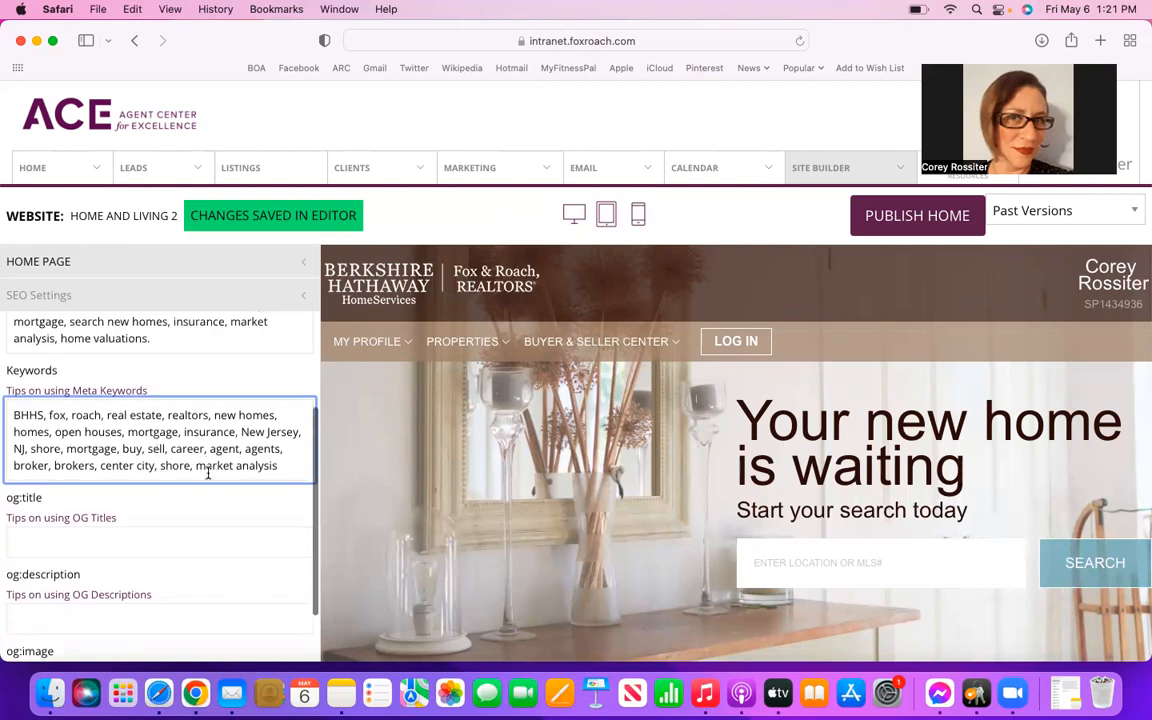
{"action": "left_click", "coordinate": [192, 470]}
{"action": "key", "text": "BackSpace"}
{"action": "key", "text": "BackSpace"}
{"action": "key", "text": "BackSpace"}
{"action": "key", "text": "BackSpace"}
{"action": "key", "text": "BackSpace"}
{"action": "key", "text": "BackSpace"}
{"action": "key", "text": "BackSpace"}
{"action": "key", "text": "BackSpace"}
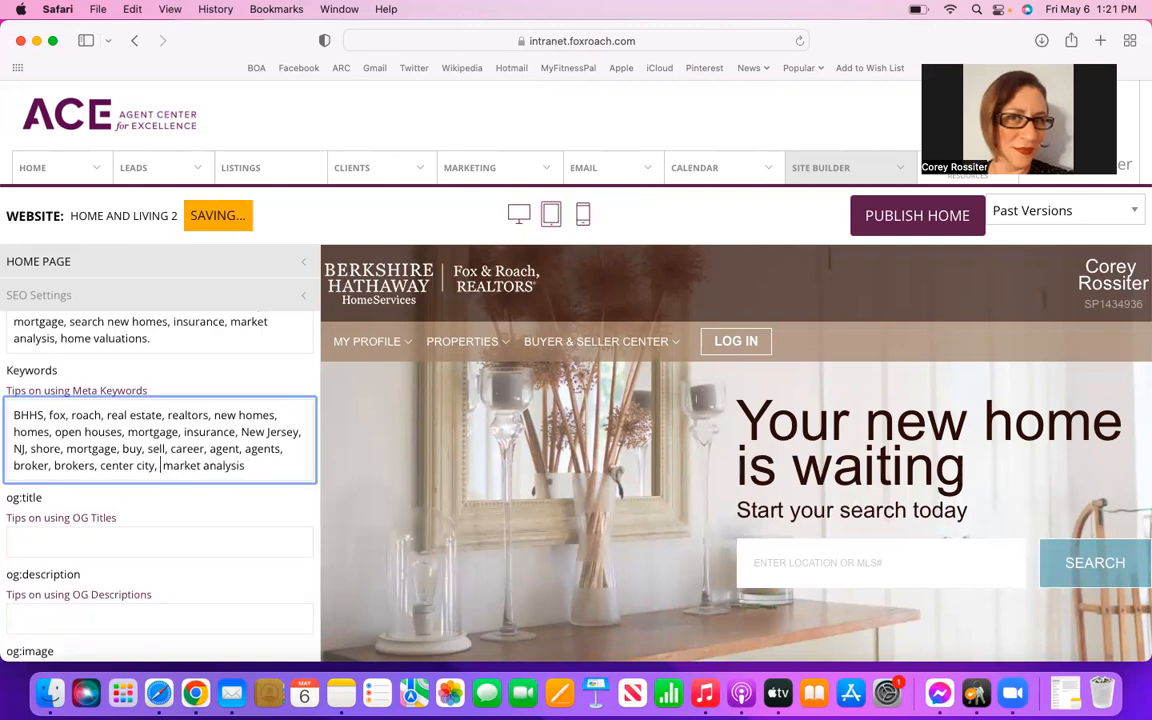
{"action": "key", "text": "BackSpace"}
{"action": "key", "text": "BackSpace"}
{"action": "key", "text": "BackSpace"}
{"action": "key", "text": "BackSpace"}
{"action": "key", "text": "BackSpace"}
{"action": "key", "text": "BackSpace"}
{"action": "key", "text": "BackSpace"}
{"action": "key", "text": "BackSpace"}
{"action": "key", "text": "BackSpace"}
{"action": "key", "text": "BackSpace"}
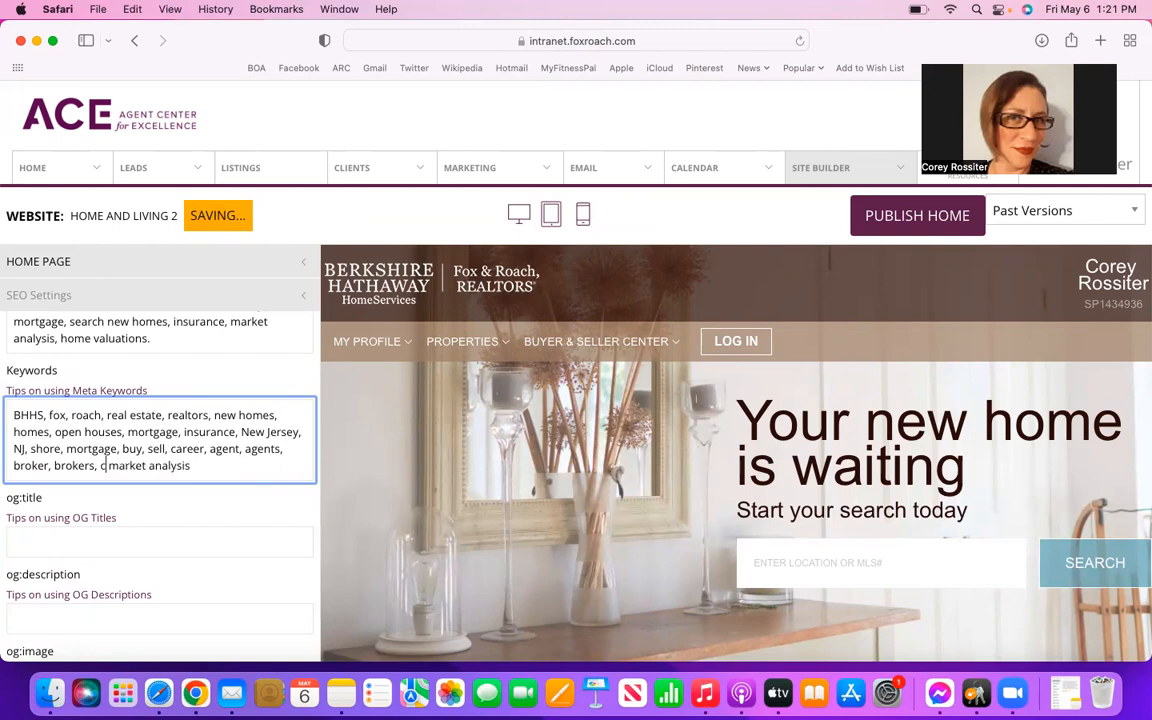
Append ", home valuation, buy, buyers, sell, sellers, staging" after "market analysis" in the SEO keywords.
{"action": "left_click", "coordinate": [233, 467]}
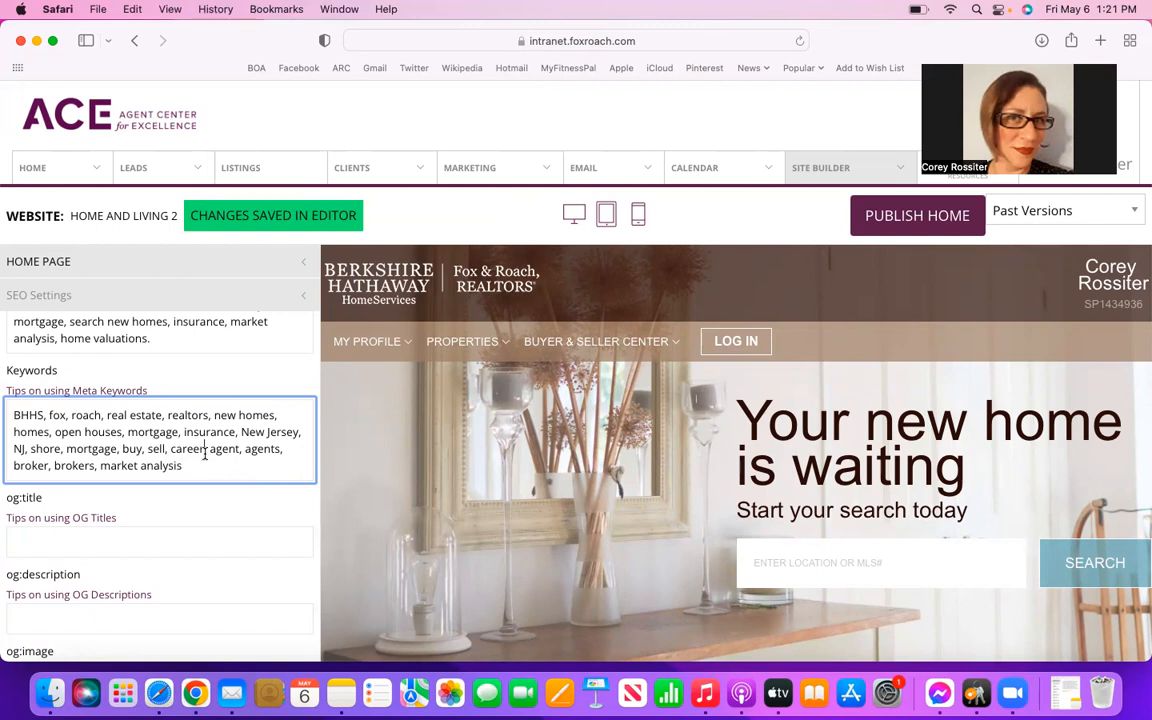
{"action": "type", "text": ", market analysis, home valuation,"}
{"action": "type", "text": "buy,"}
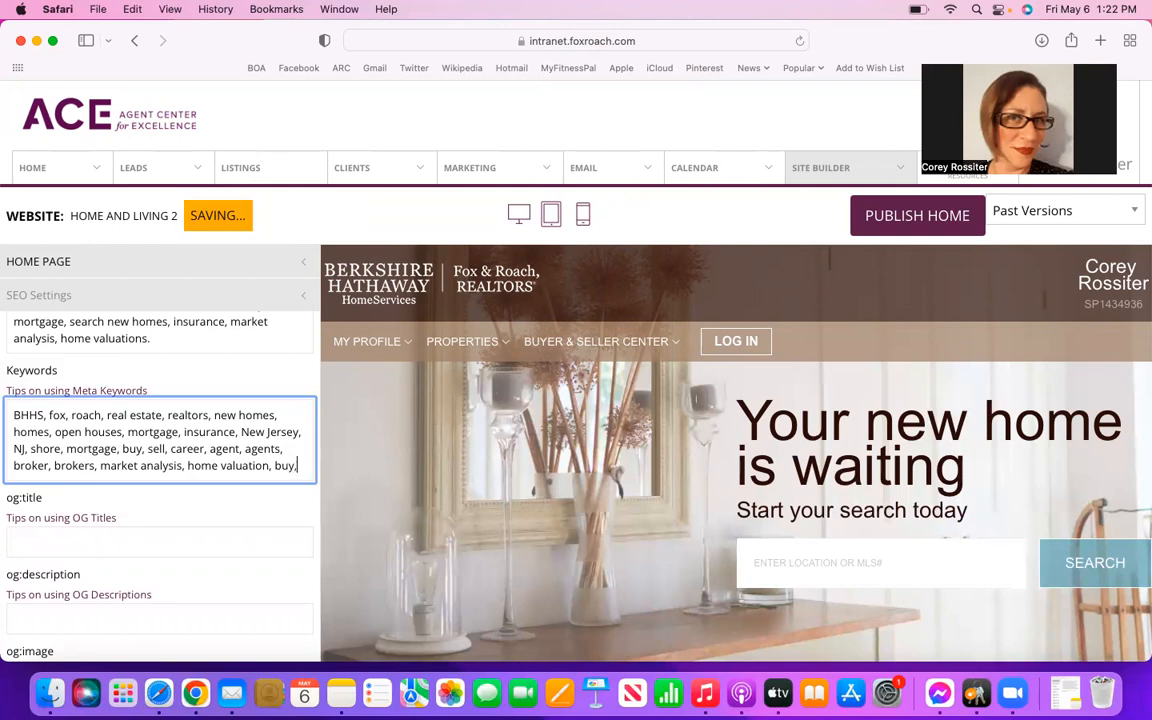
{"action": "type", "text": " buyers, sell, sellers"}
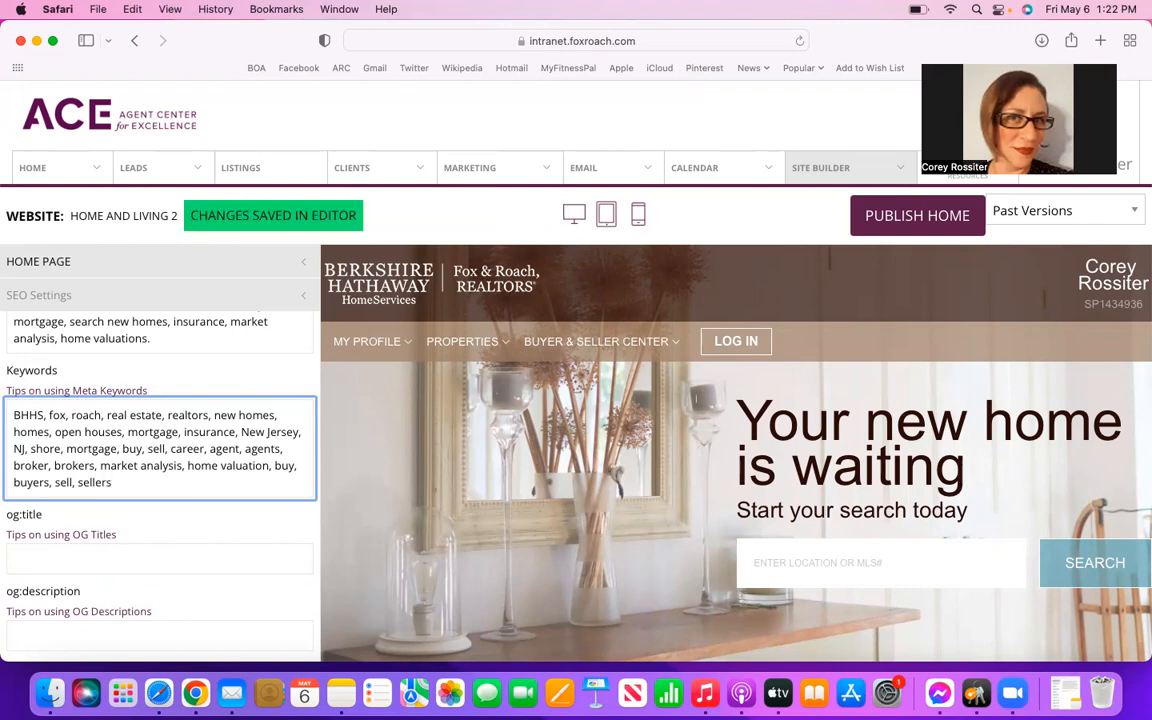
{"action": "type", "text": ", staging"}
Show the tips on using OG Titles and examine the og:title, og:description and og:image fields.
{"action": "scroll", "coordinate": [219, 488], "scroll_direction": "down", "scroll_amount": 5}
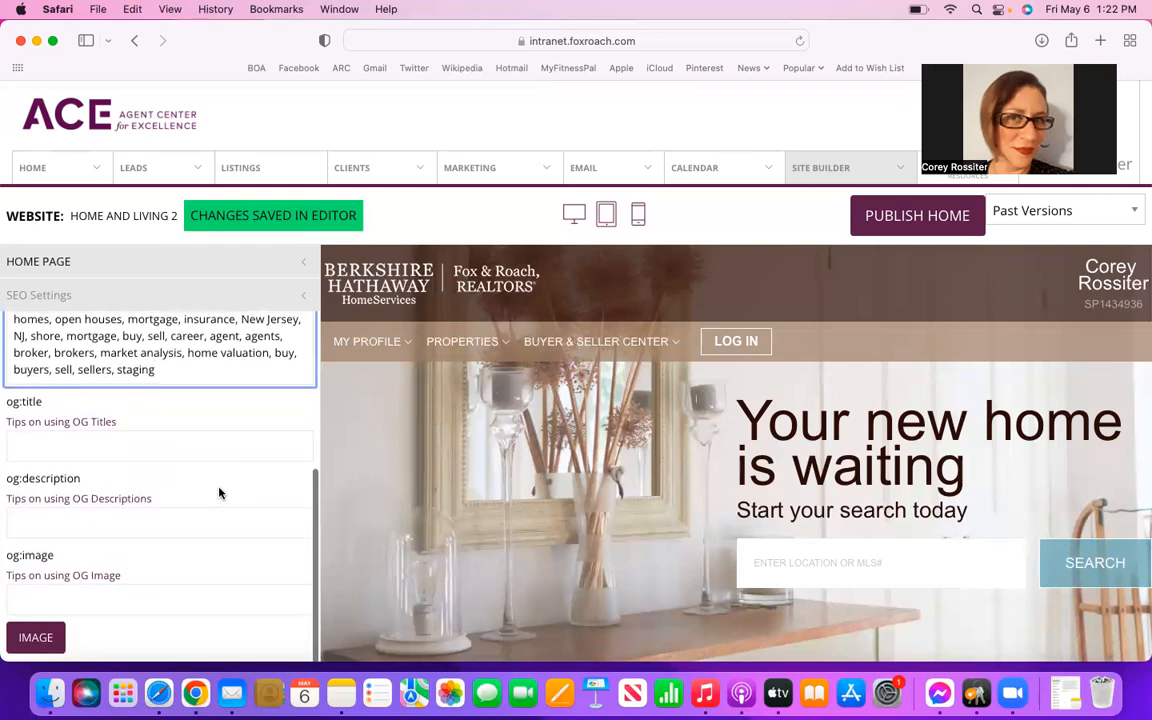
{"action": "left_click", "coordinate": [98, 427]}
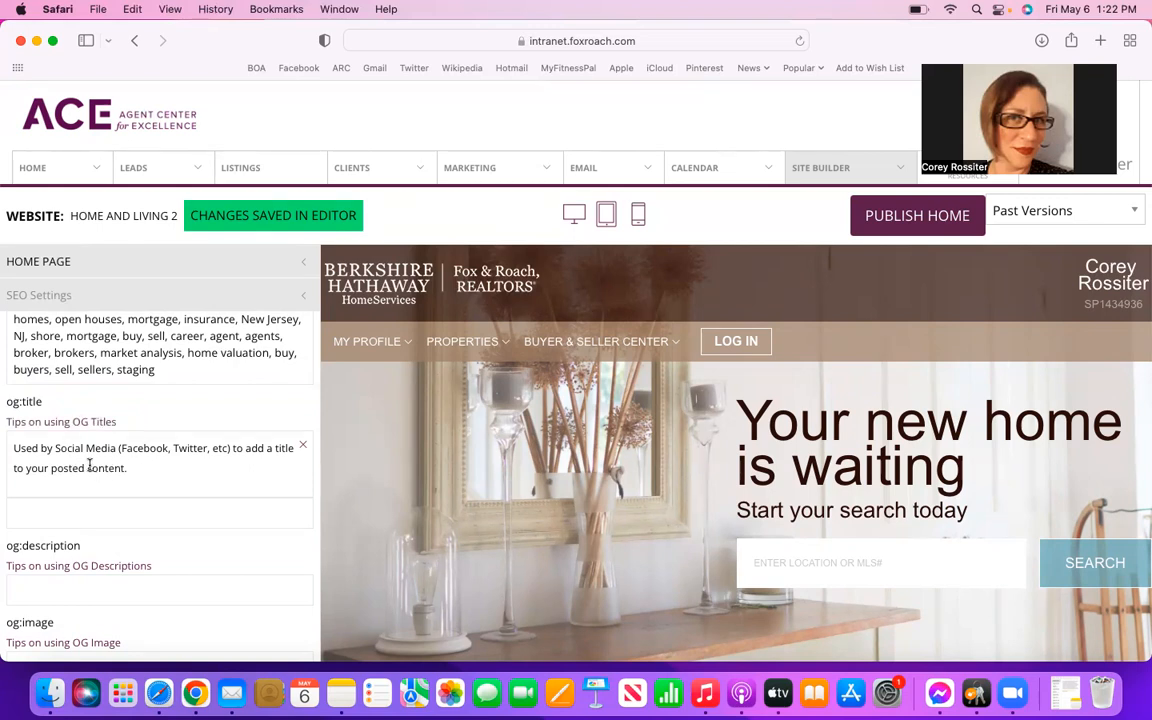
{"action": "scroll", "coordinate": [89, 467], "scroll_direction": "down", "scroll_amount": 3}
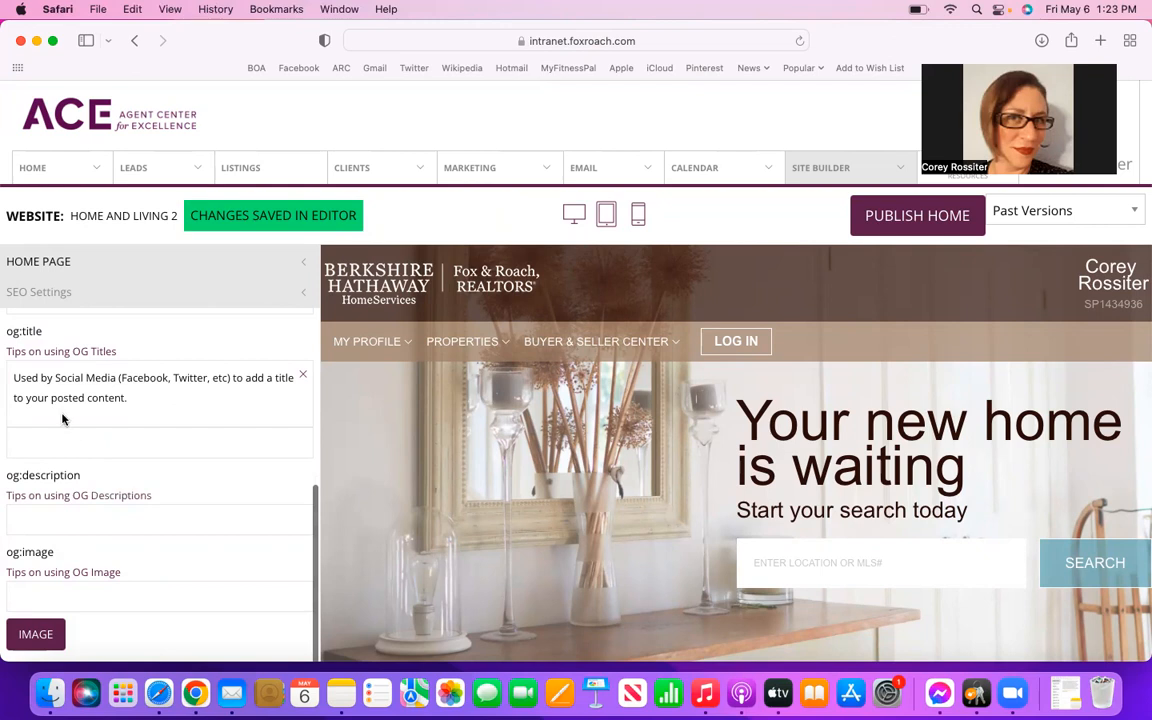
{"action": "scroll", "coordinate": [99, 524], "scroll_direction": "down", "scroll_amount": 1}
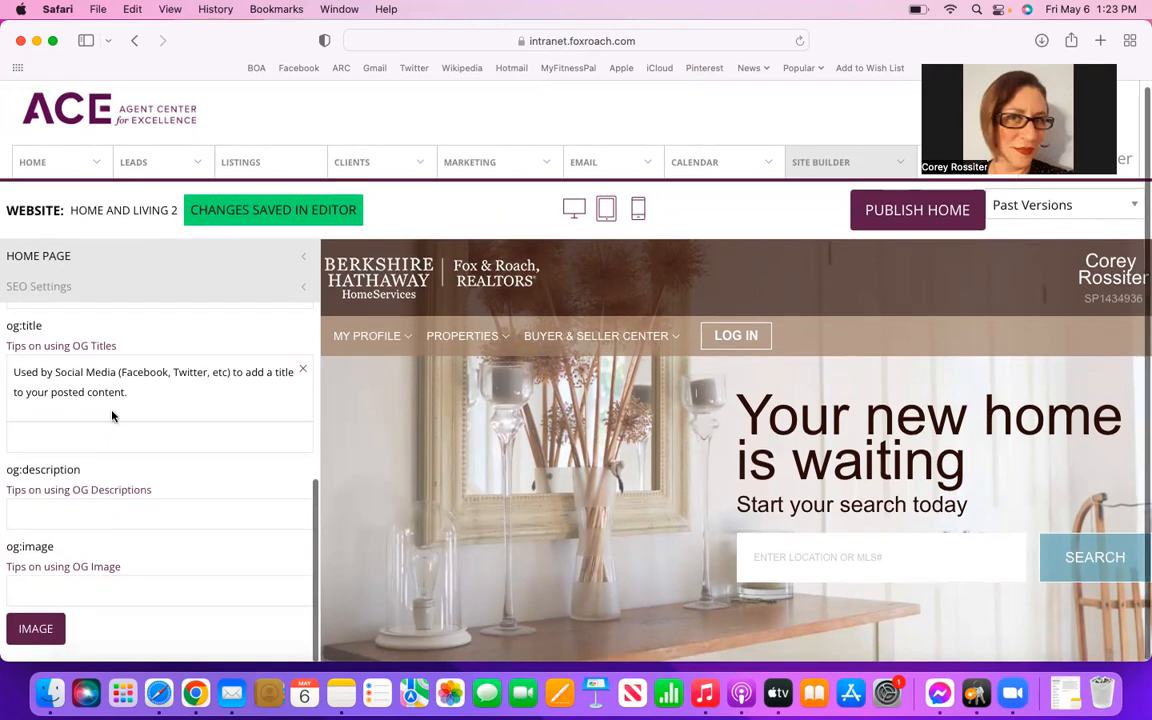
Review the home page's SEO title, description, keywords and Open Graph fields.
{"action": "scroll", "coordinate": [113, 411], "scroll_direction": "up", "scroll_amount": 3}
{"action": "scroll", "coordinate": [112, 412], "scroll_direction": "up", "scroll_amount": 5}
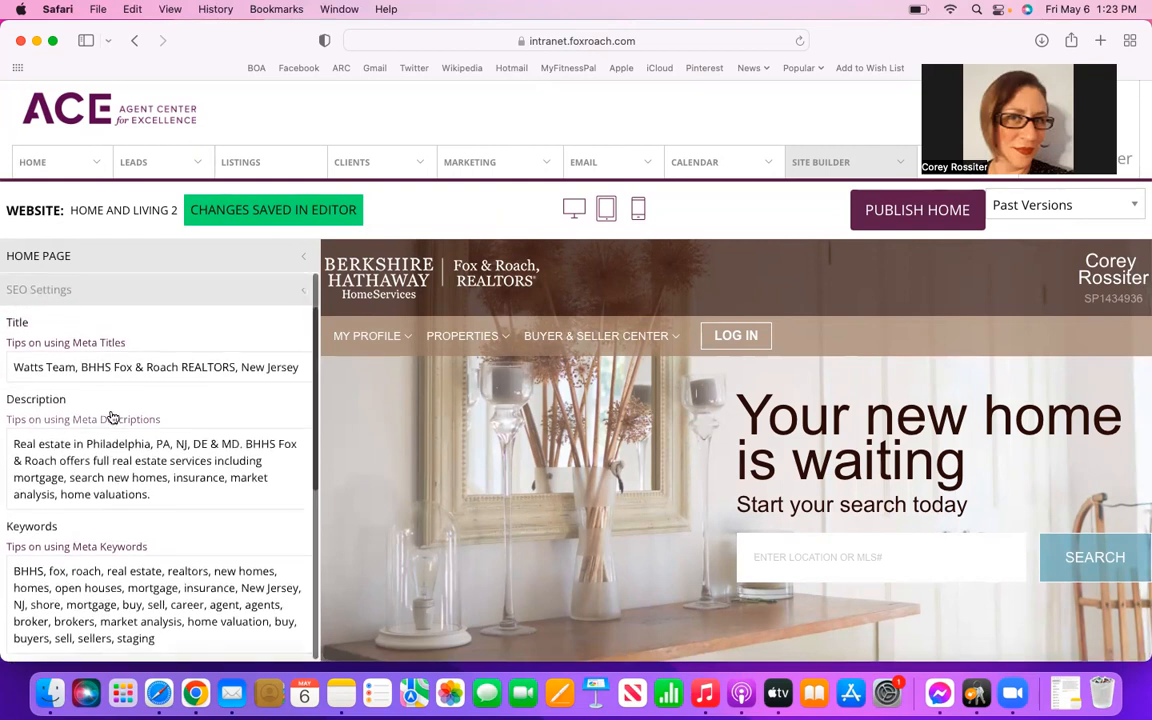
{"action": "scroll", "coordinate": [112, 414], "scroll_direction": "down", "scroll_amount": 3}
{"action": "scroll", "coordinate": [112, 413], "scroll_direction": "down", "scroll_amount": 5}
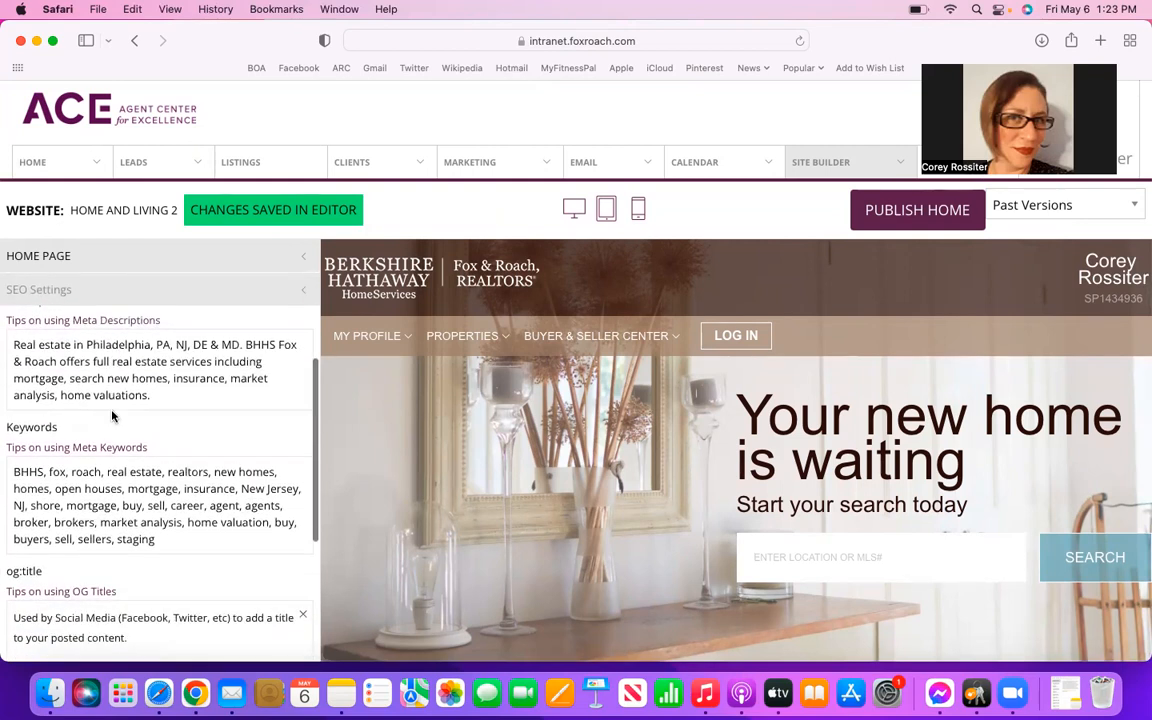
{"action": "scroll", "coordinate": [112, 412], "scroll_direction": "down", "scroll_amount": 2}
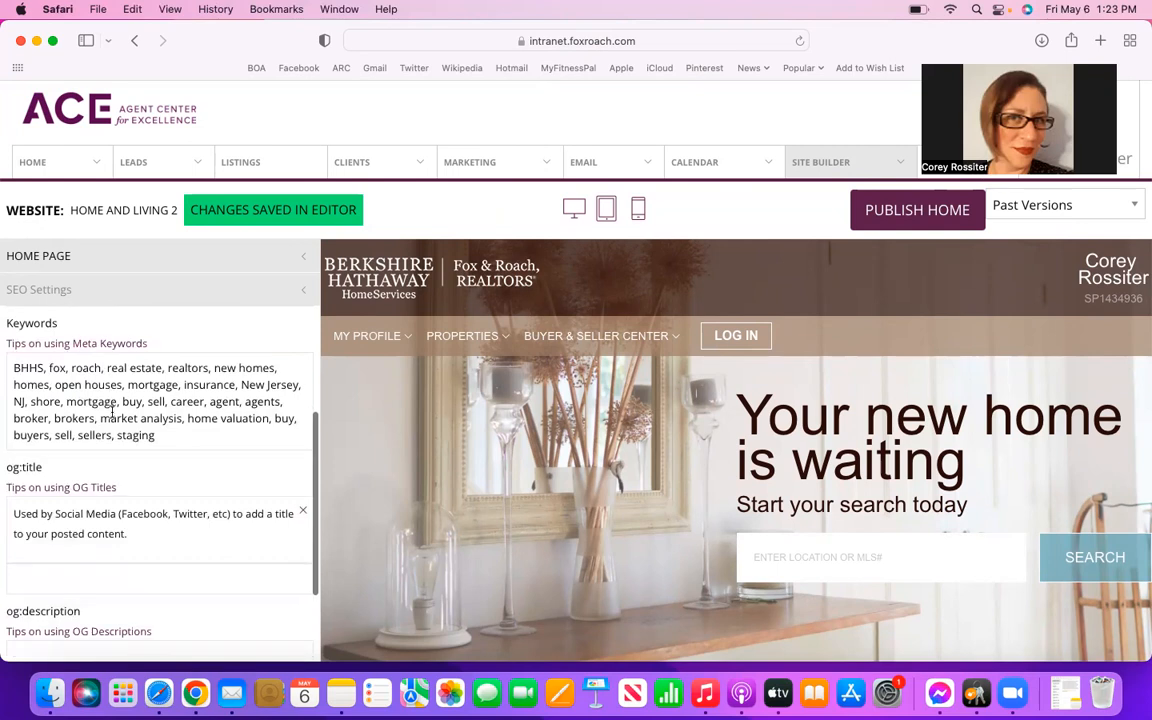
{"action": "scroll", "coordinate": [112, 412], "scroll_direction": "down", "scroll_amount": 4}
{"action": "scroll", "coordinate": [113, 416], "scroll_direction": "up", "scroll_amount": 7}
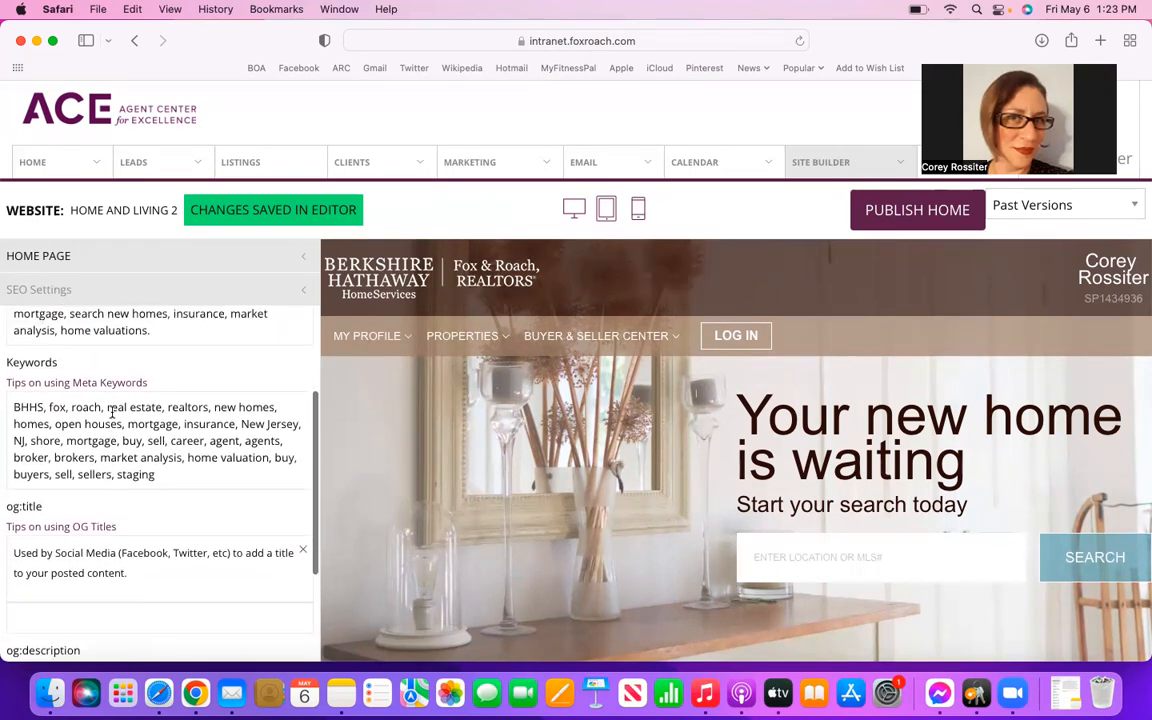
{"action": "scroll", "coordinate": [112, 416], "scroll_direction": "up", "scroll_amount": 6}
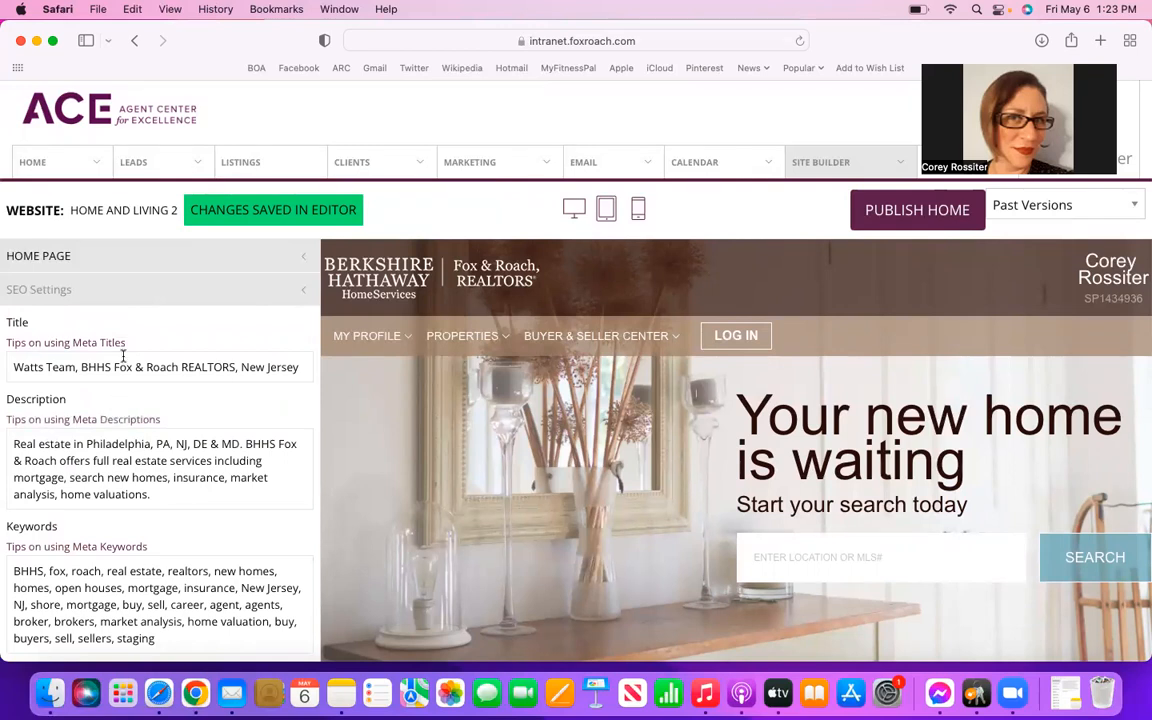
Close the home page's SEO settings and open its Color settings.
{"action": "left_click", "coordinate": [162, 300]}
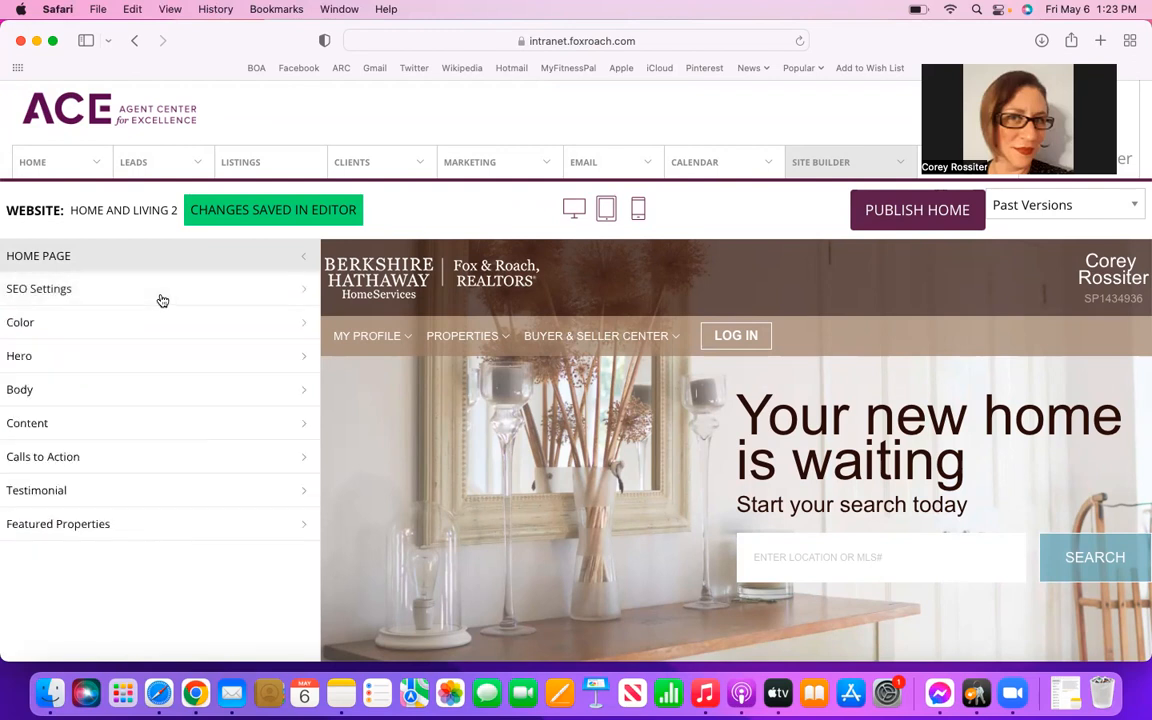
{"action": "left_click", "coordinate": [67, 322]}
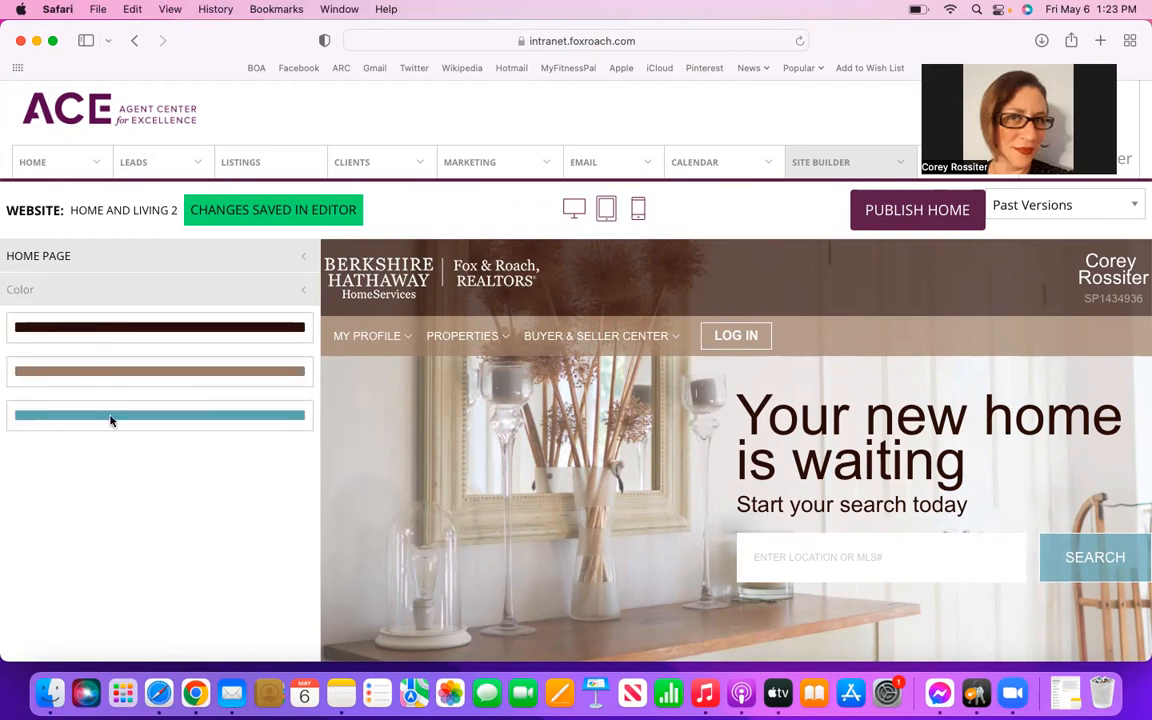
Examine where the three theme colors are used in the header, search area and call-to-action tiles of the preview.
{"action": "scroll", "coordinate": [651, 470], "scroll_direction": "down", "scroll_amount": 2}
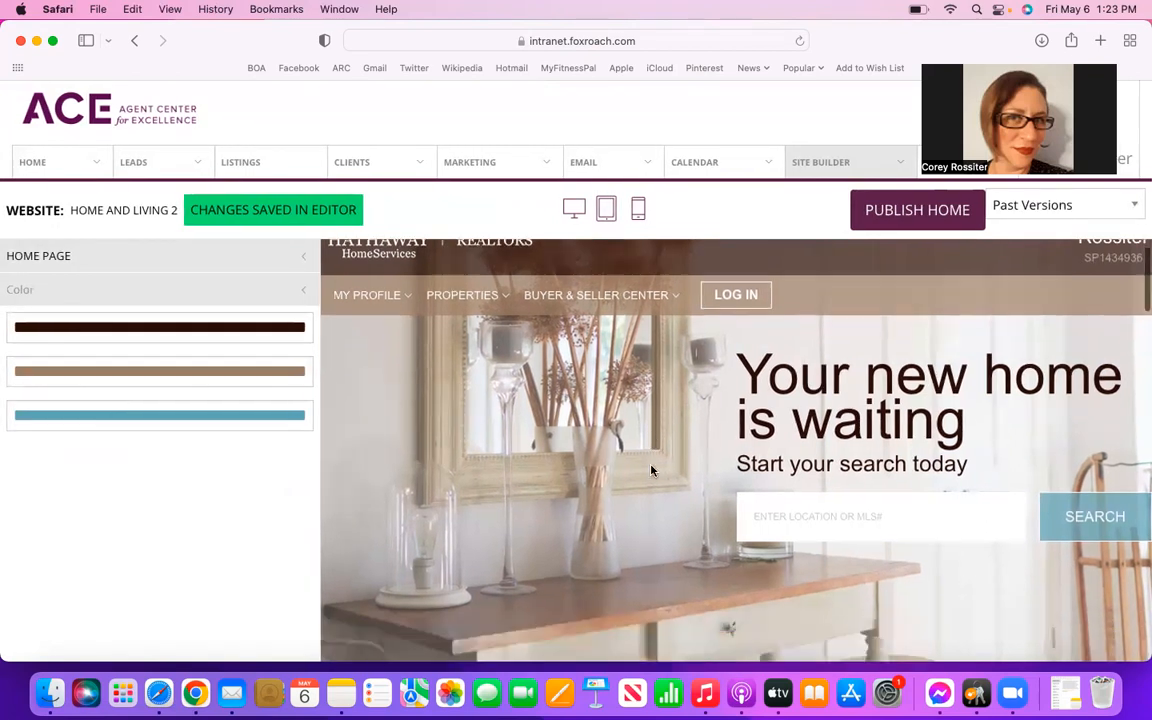
{"action": "scroll", "coordinate": [651, 470], "scroll_direction": "up", "scroll_amount": 2}
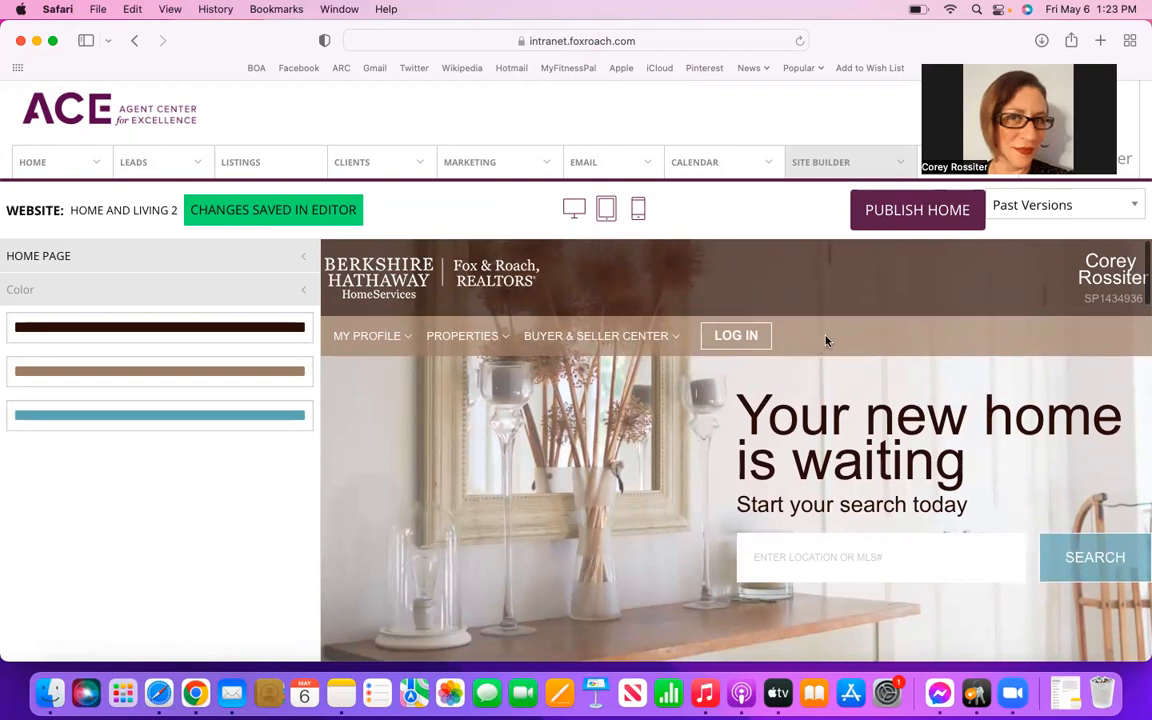
{"action": "scroll", "coordinate": [960, 410], "scroll_direction": "down", "scroll_amount": 2}
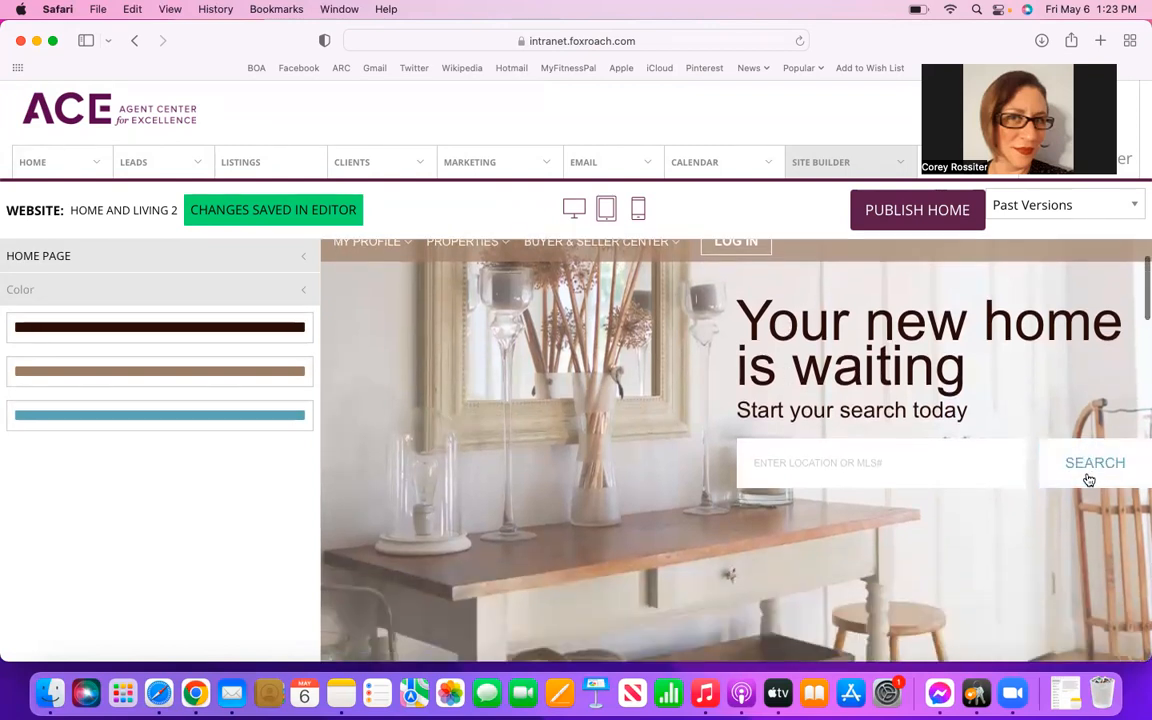
{"action": "scroll", "coordinate": [1046, 555], "scroll_direction": "down", "scroll_amount": 3}
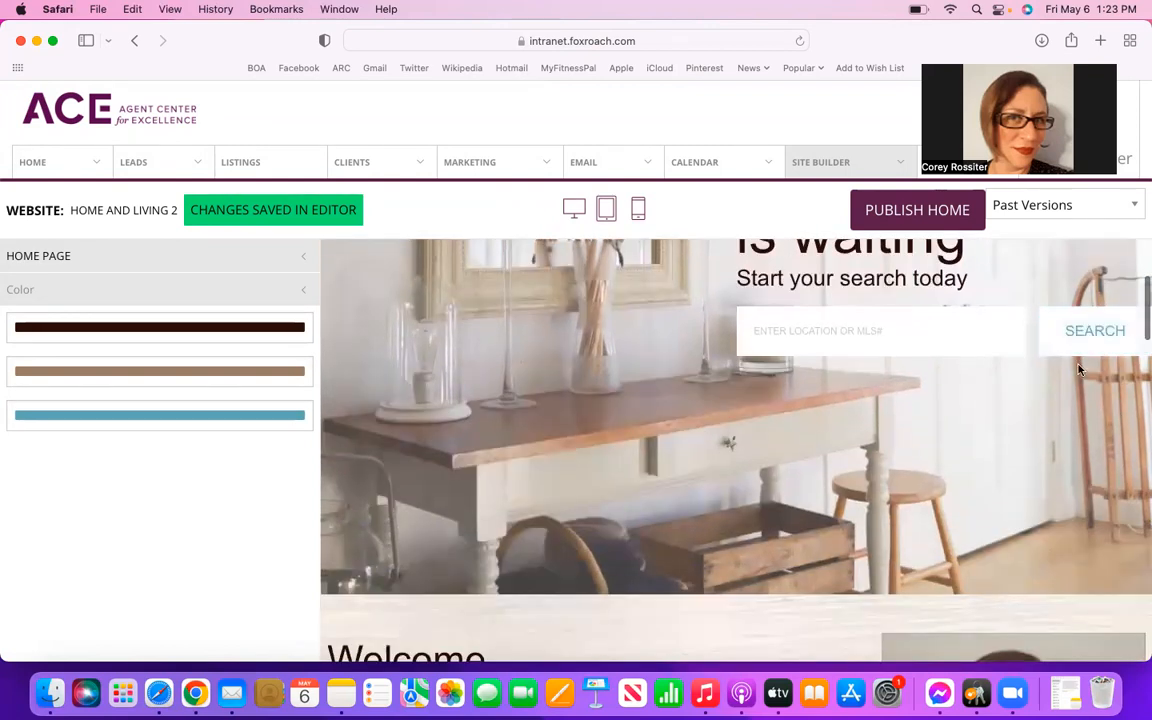
{"action": "scroll", "coordinate": [1078, 370], "scroll_direction": "down", "scroll_amount": 10}
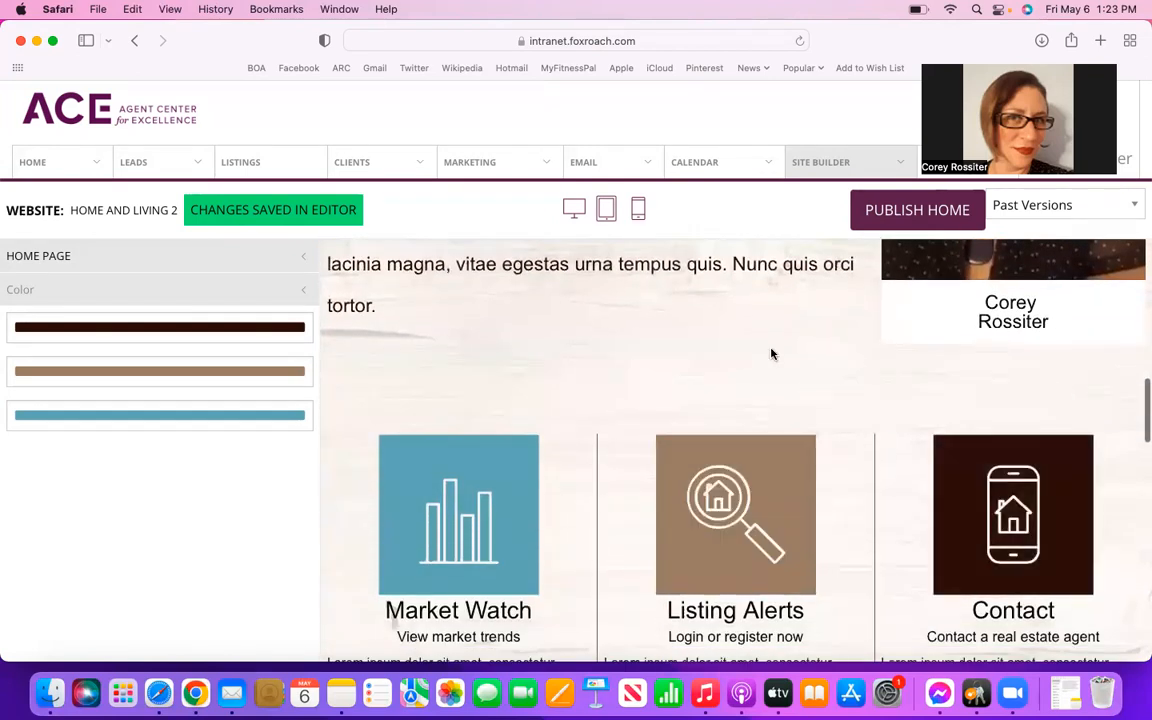
{"action": "scroll", "coordinate": [440, 362], "scroll_direction": "up", "scroll_amount": 10}
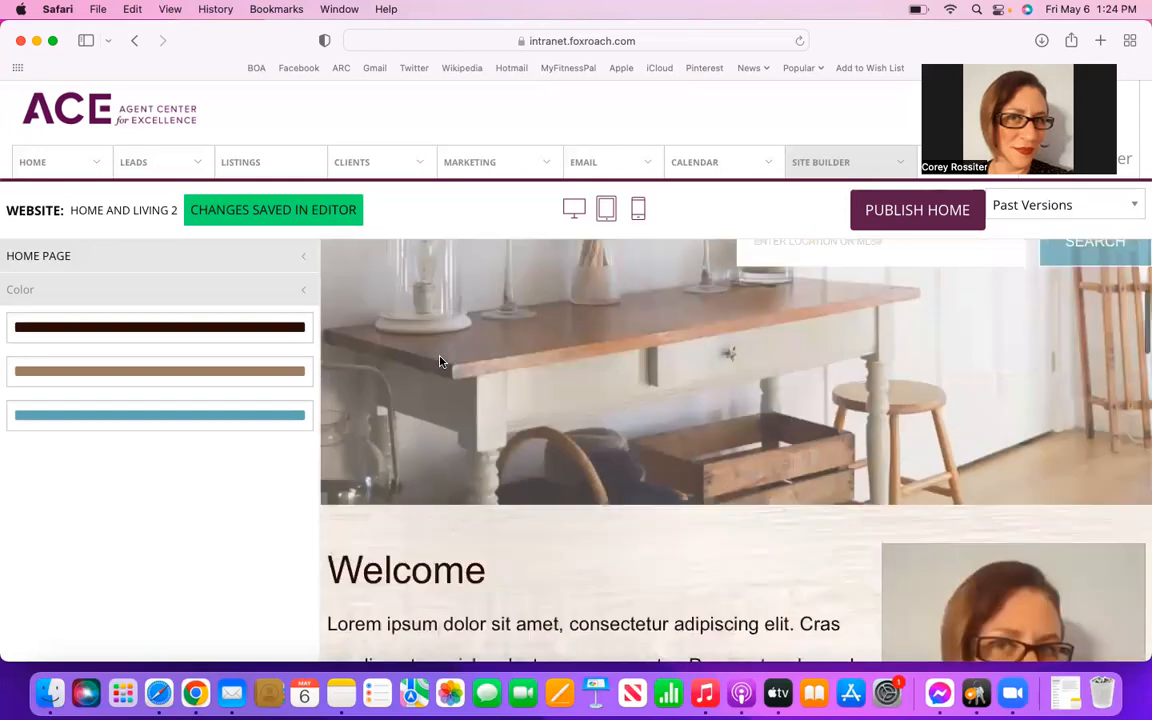
{"action": "scroll", "coordinate": [440, 362], "scroll_direction": "up", "scroll_amount": 5}
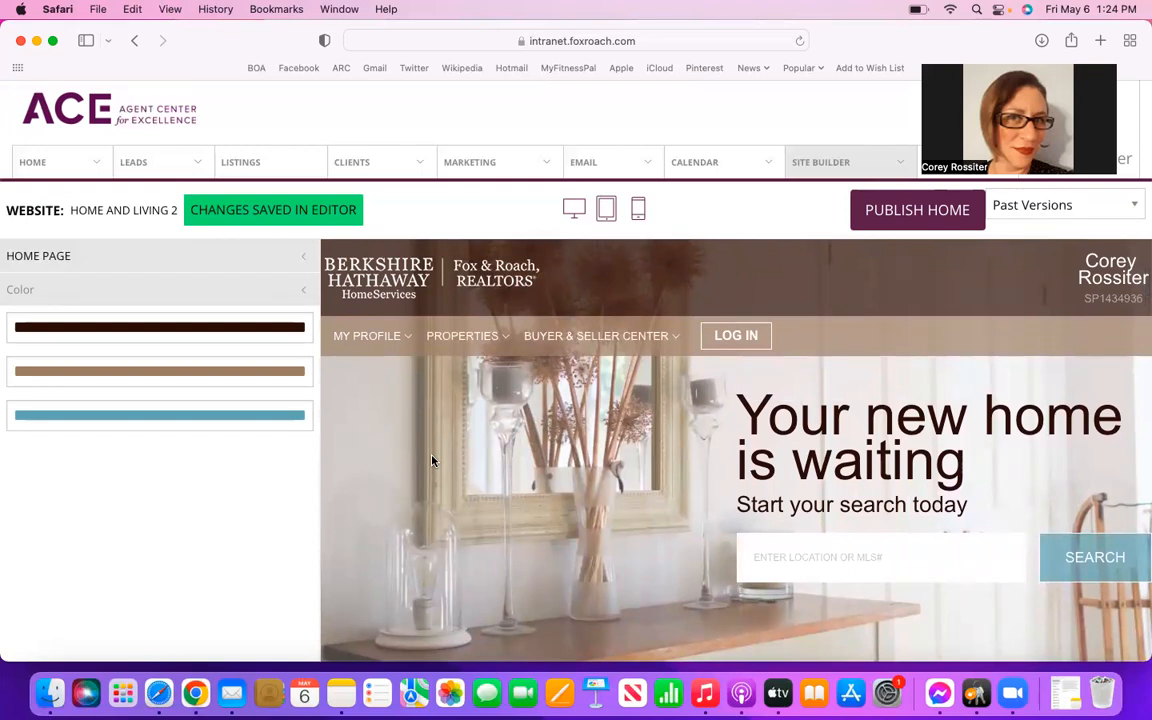
{"action": "left_click", "coordinate": [172, 334]}
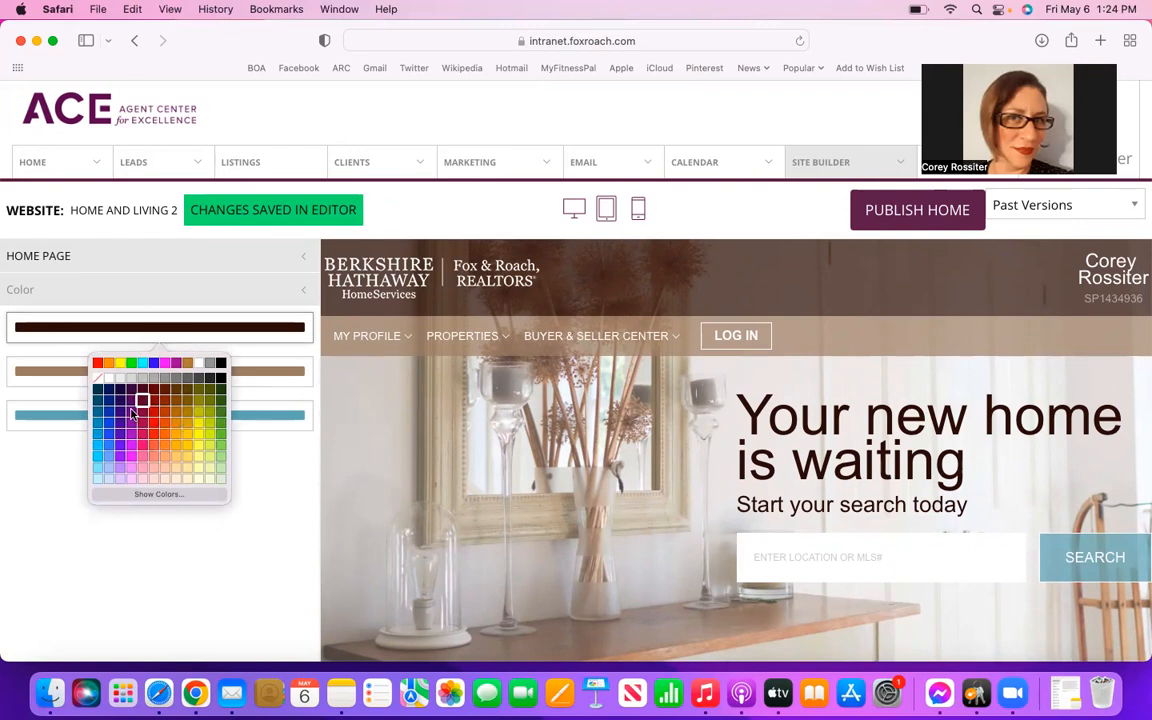
{"action": "left_click", "coordinate": [155, 494]}
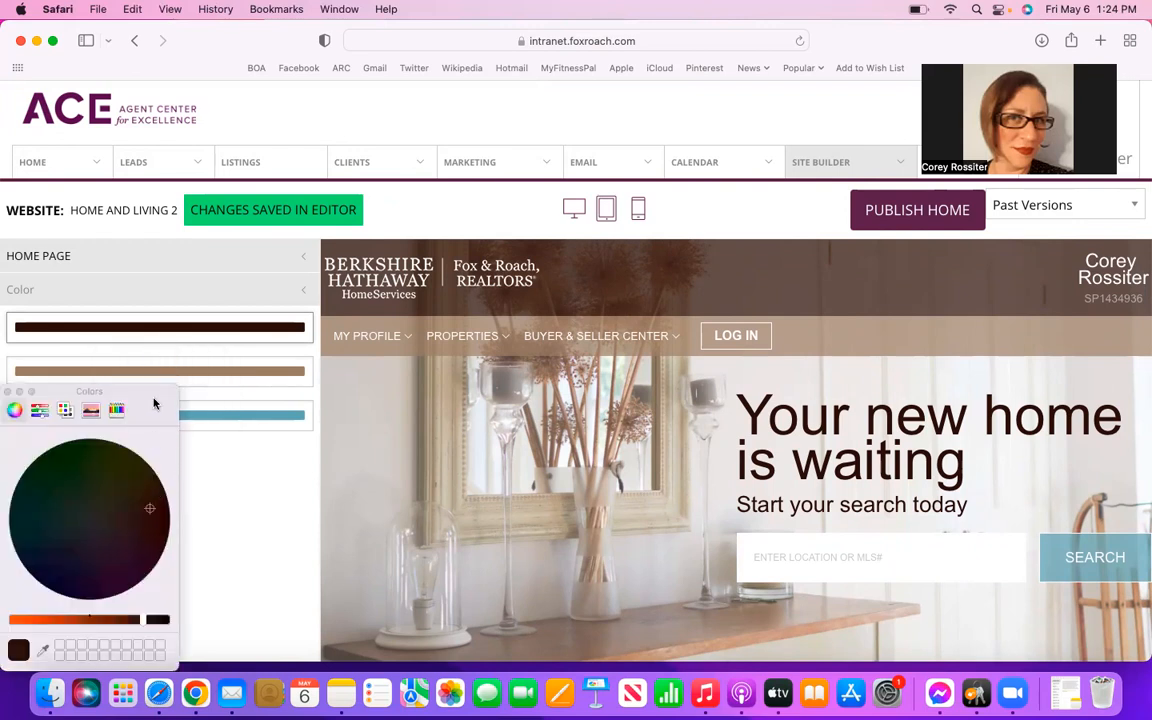
{"action": "left_click", "coordinate": [60, 409]}
{"action": "left_click", "coordinate": [72, 327]}
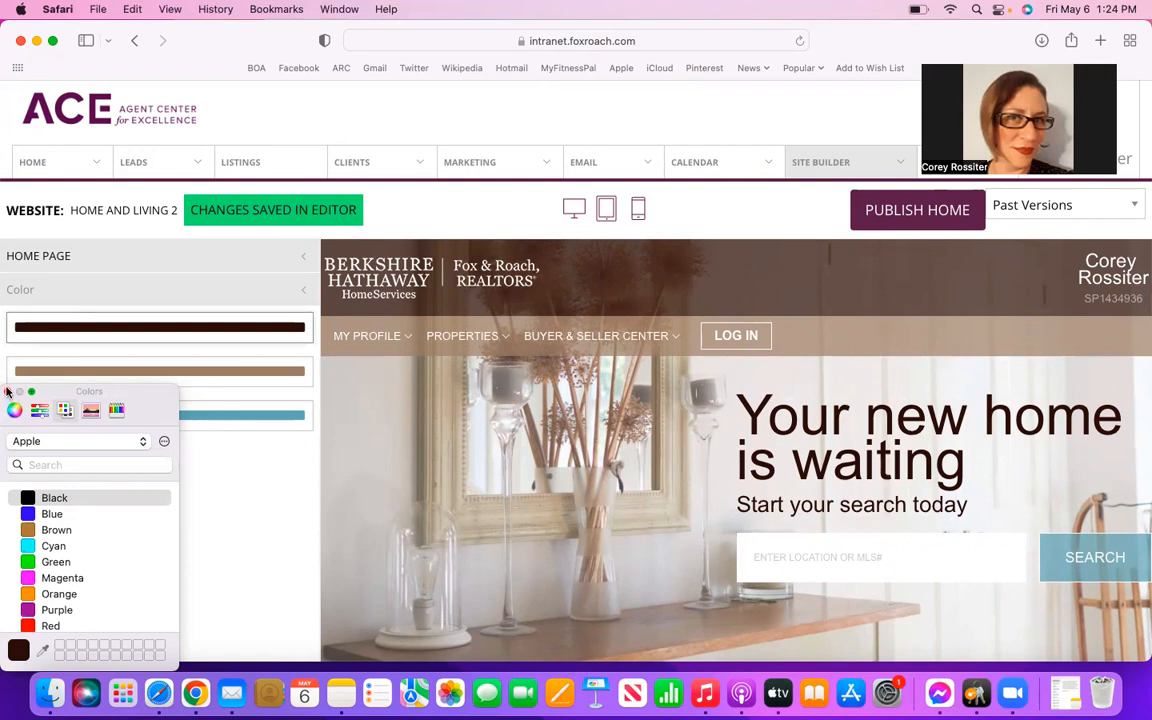
{"action": "left_click", "coordinate": [8, 392]}
Change the home page's first theme color to a light orange swatch.
{"action": "left_click", "coordinate": [101, 337]}
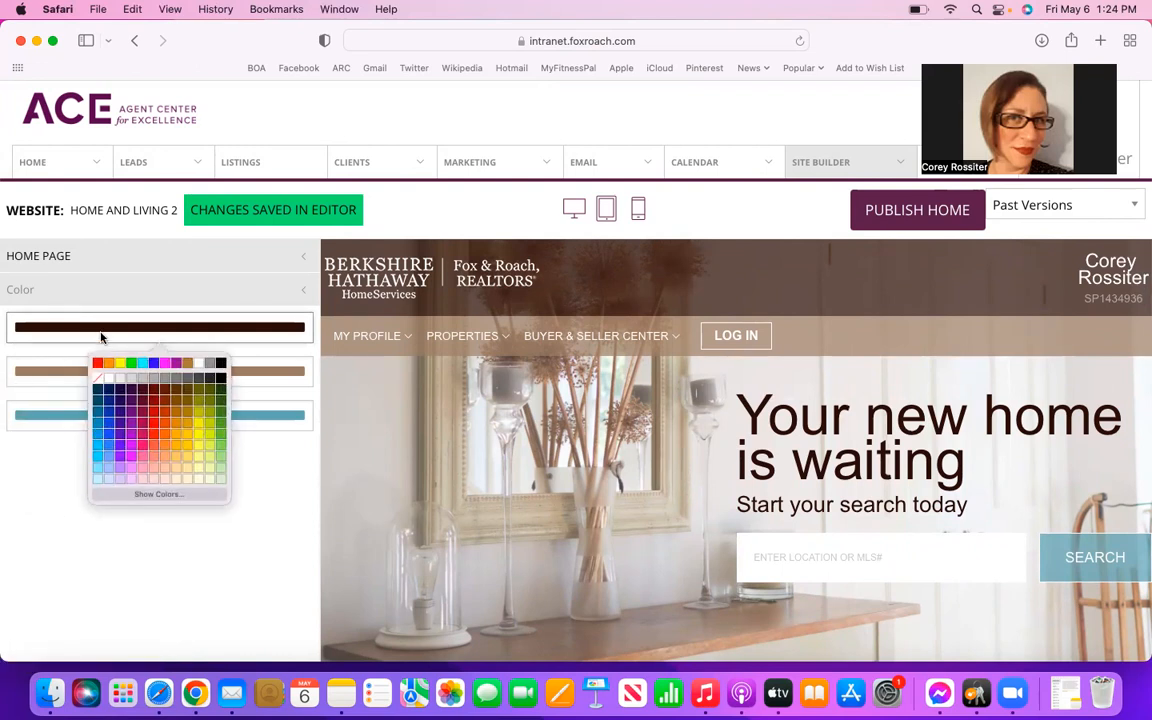
{"action": "left_click", "coordinate": [176, 460]}
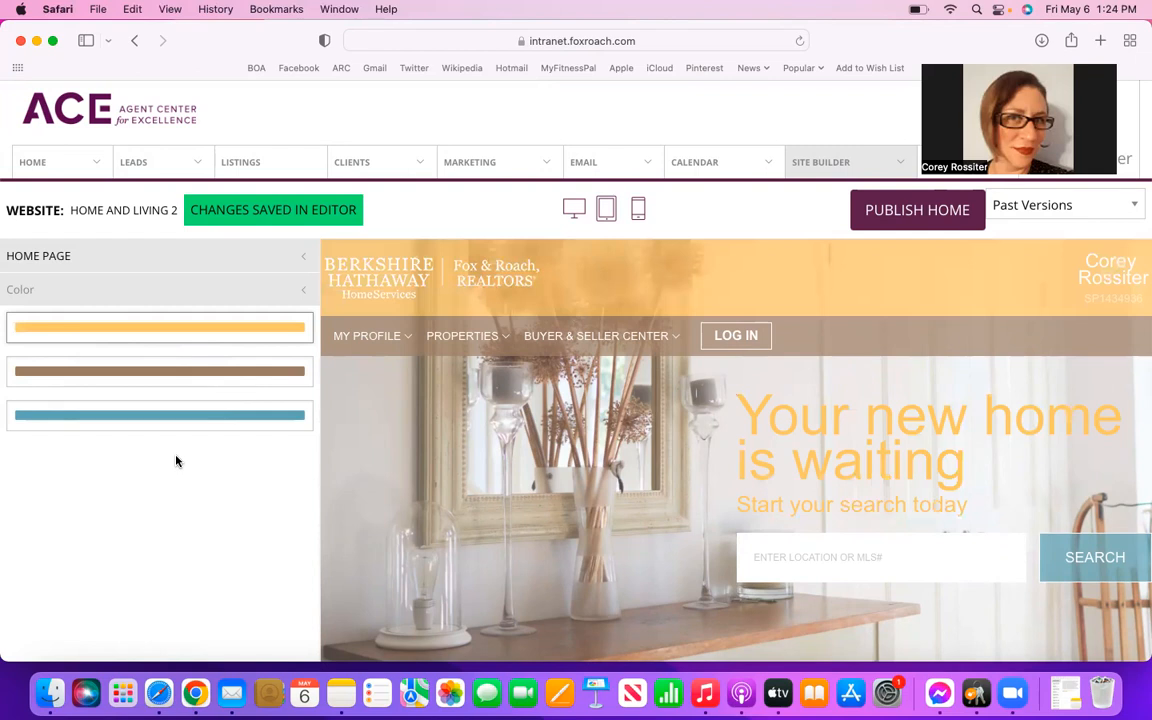
Change the first theme color to a deep golden yellow using the color wheel, then darken it slightly with the brightness slider.
{"action": "left_click", "coordinate": [205, 336]}
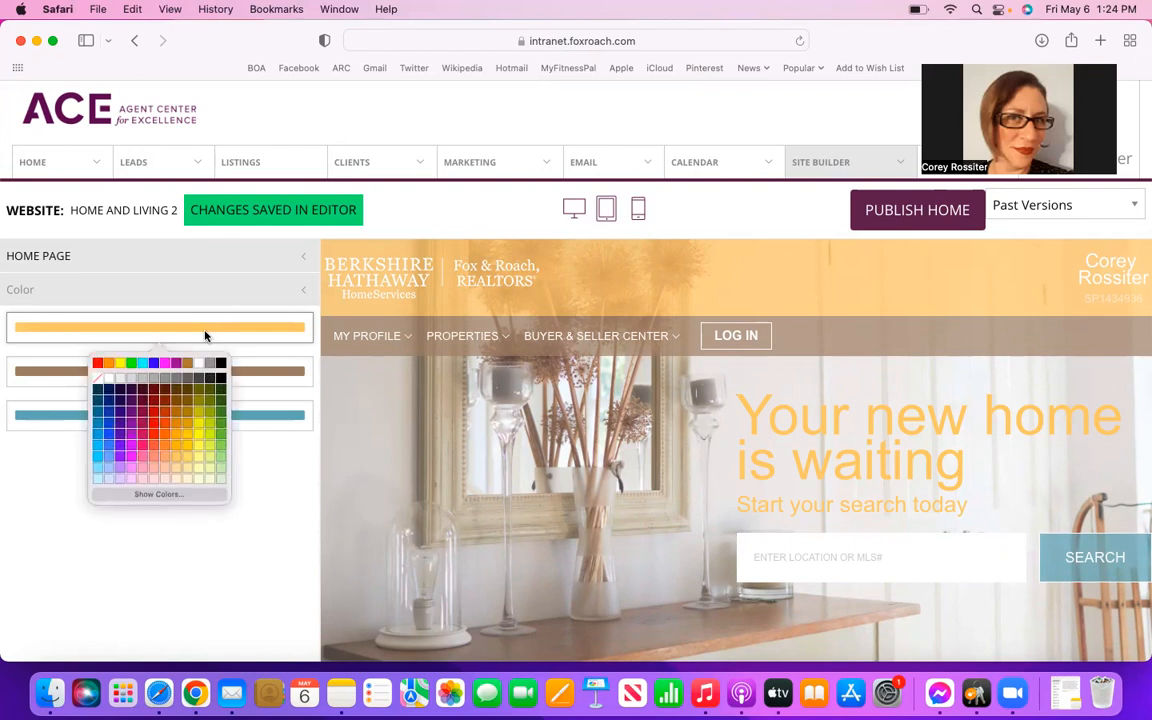
{"action": "left_click", "coordinate": [155, 494]}
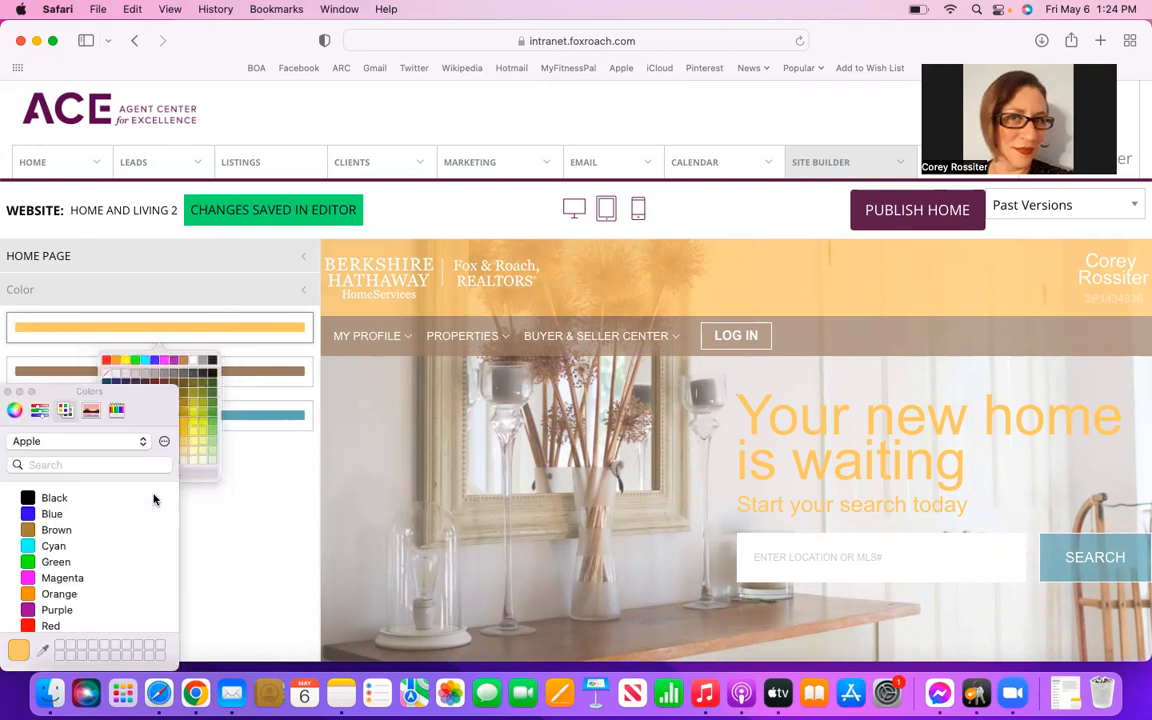
{"action": "left_click", "coordinate": [13, 412]}
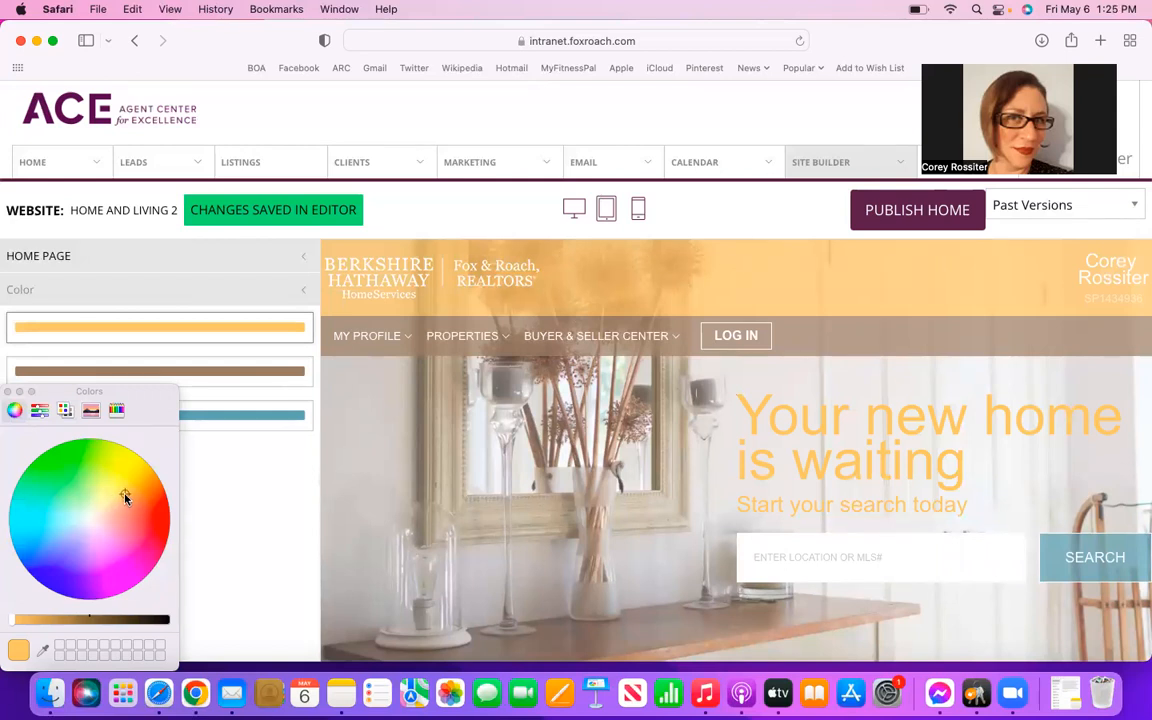
{"action": "mouse_move", "coordinate": [125, 497]}
{"action": "left_mouse_down"}
{"action": "mouse_move", "coordinate": [141, 535]}
{"action": "mouse_move", "coordinate": [140, 472]}
{"action": "mouse_move", "coordinate": [85, 478]}
{"action": "mouse_move", "coordinate": [64, 504]}
{"action": "mouse_move", "coordinate": [85, 531]}
{"action": "mouse_move", "coordinate": [122, 539]}
{"action": "mouse_move", "coordinate": [139, 558]}
{"action": "mouse_move", "coordinate": [158, 517]}
{"action": "mouse_move", "coordinate": [147, 478]}
{"action": "mouse_move", "coordinate": [135, 485]}
{"action": "left_mouse_up"}
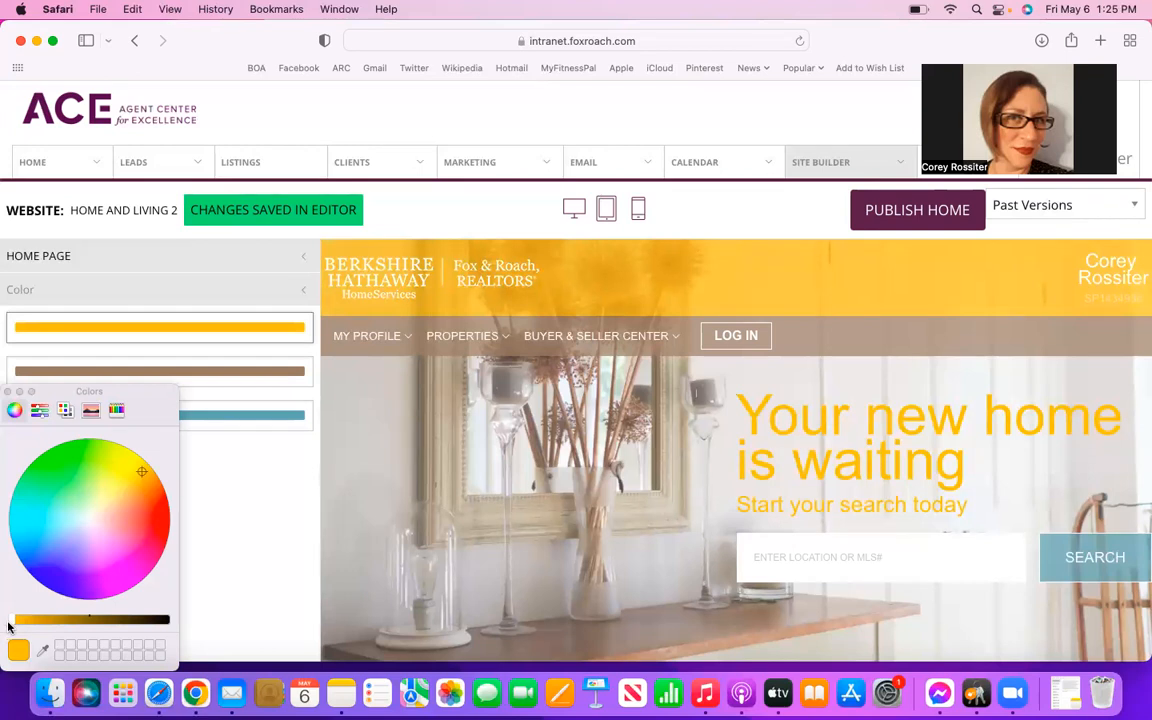
{"action": "left_click_drag", "start_coordinate": [11, 624], "coordinate": [38, 628]}
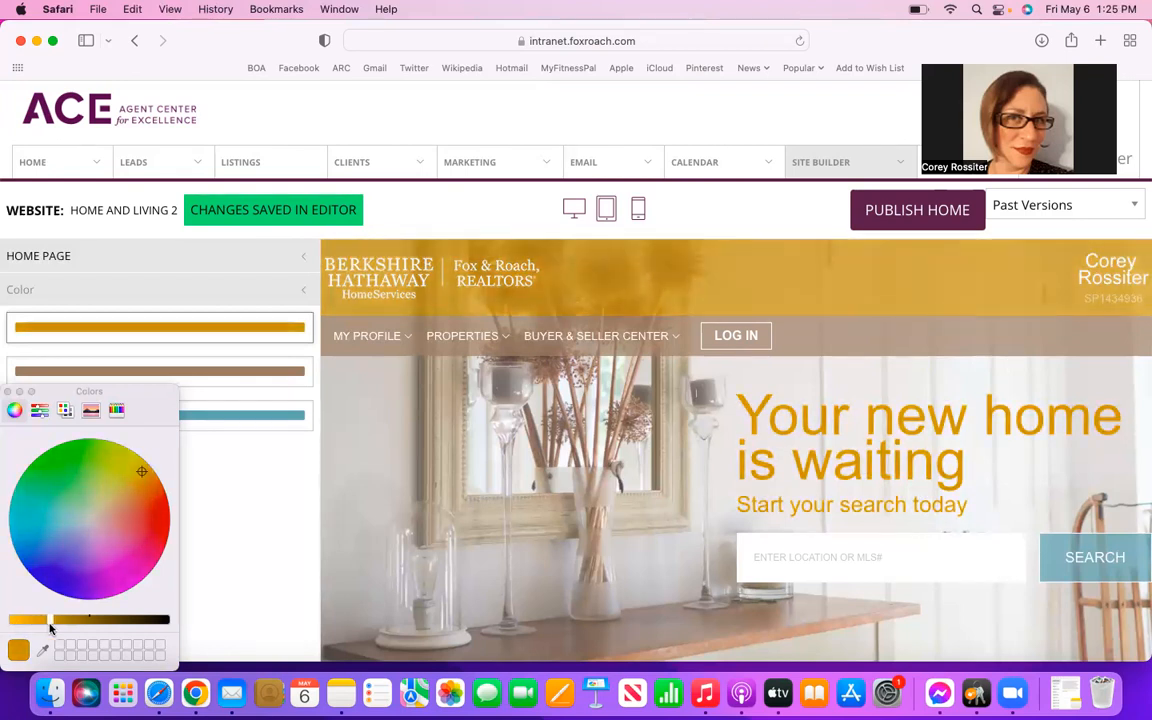
{"action": "left_click_drag", "start_coordinate": [37, 627], "coordinate": [34, 627]}
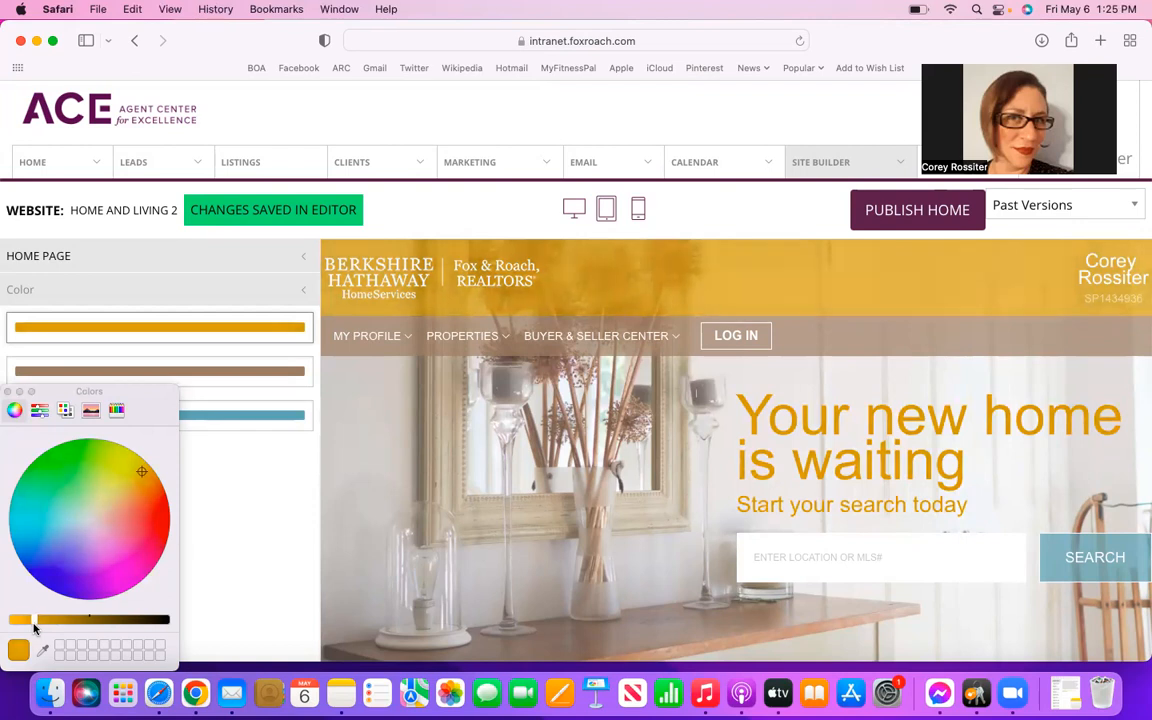
{"action": "left_click", "coordinate": [227, 594]}
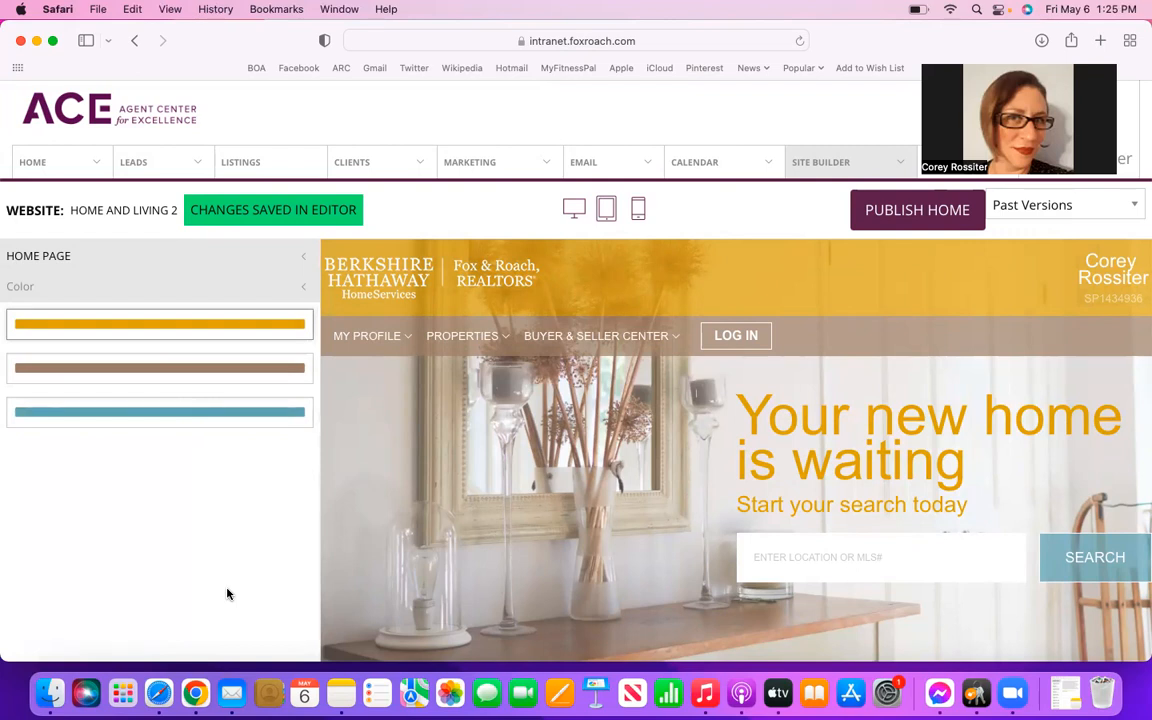
Reopen the home page's Color settings and view the list of past website versions without choosing one.
{"action": "left_click", "coordinate": [251, 323]}
{"action": "left_click", "coordinate": [251, 323]}
{"action": "left_click", "coordinate": [252, 324]}
{"action": "left_click", "coordinate": [253, 291]}
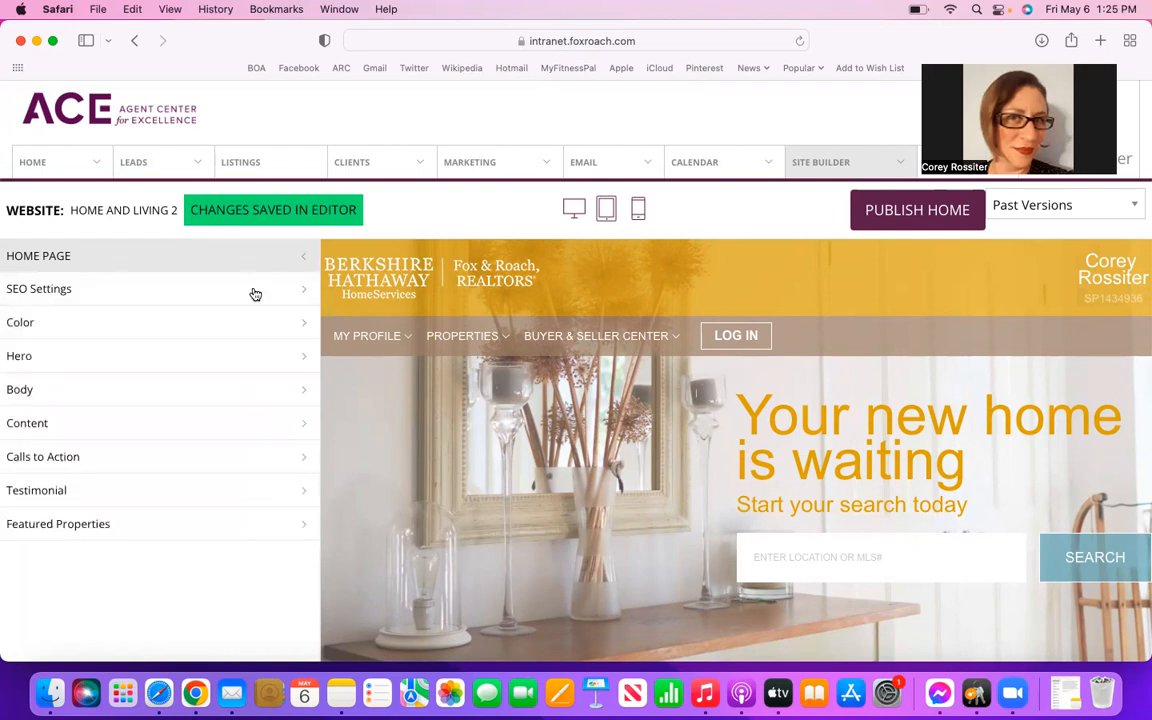
{"action": "left_click", "coordinate": [204, 323]}
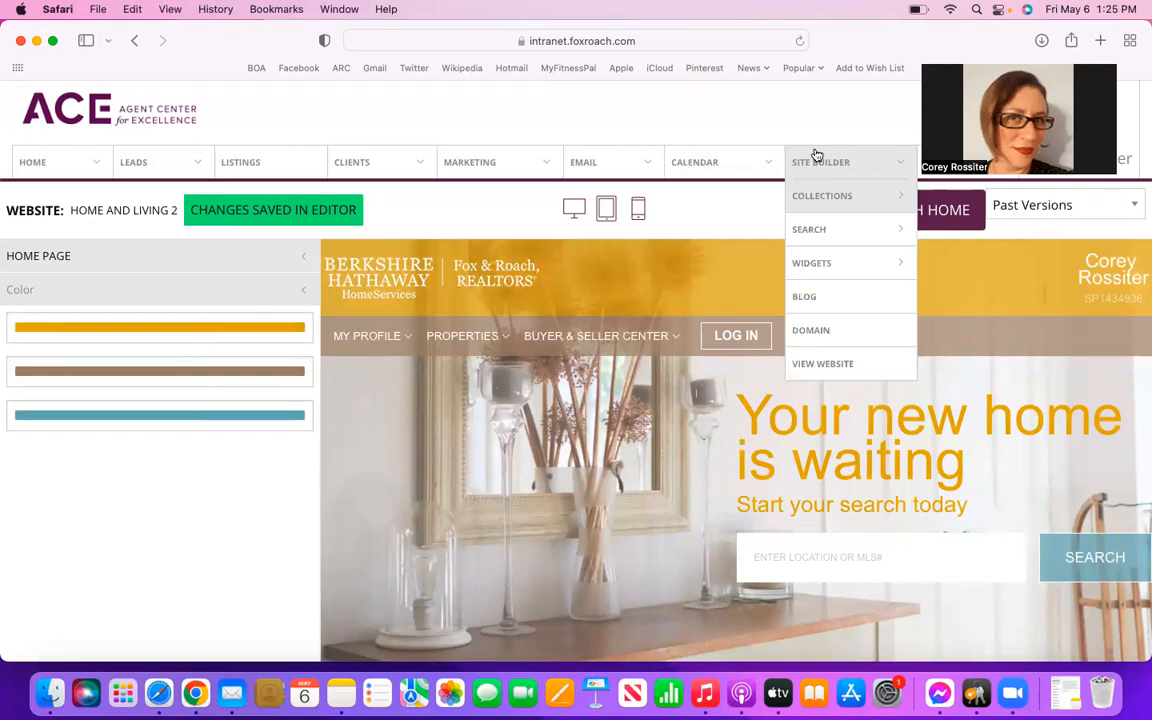
{"action": "left_click", "coordinate": [1046, 214]}
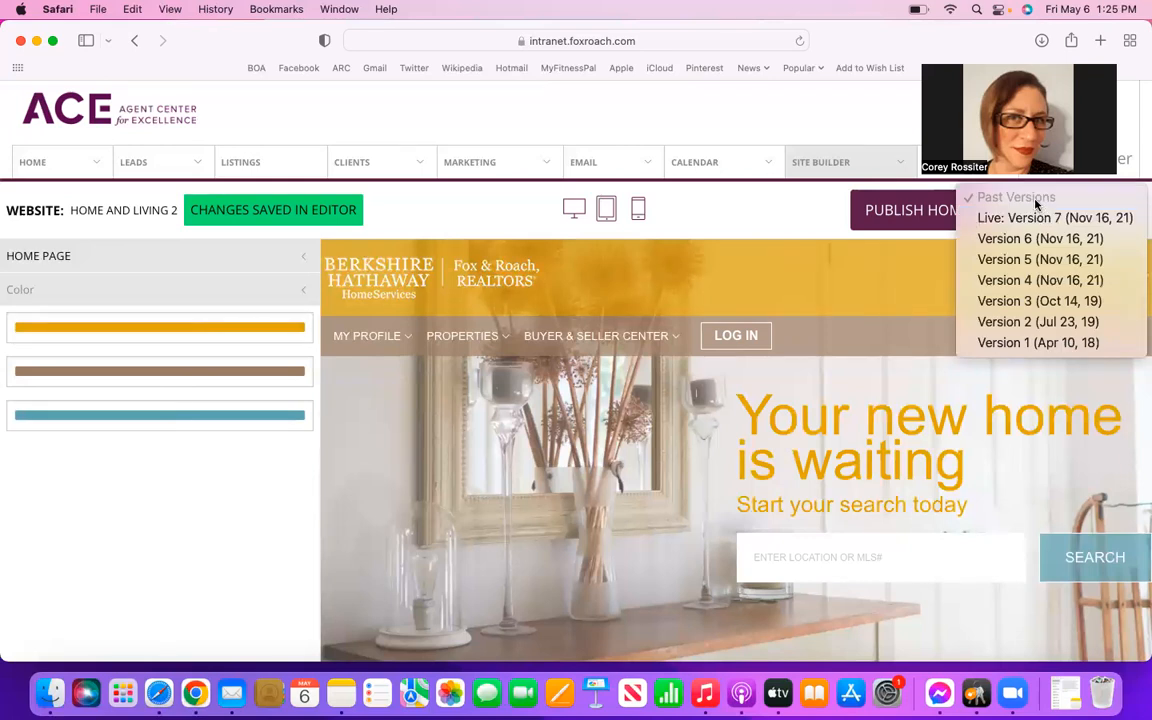
{"action": "left_click", "coordinate": [243, 490]}
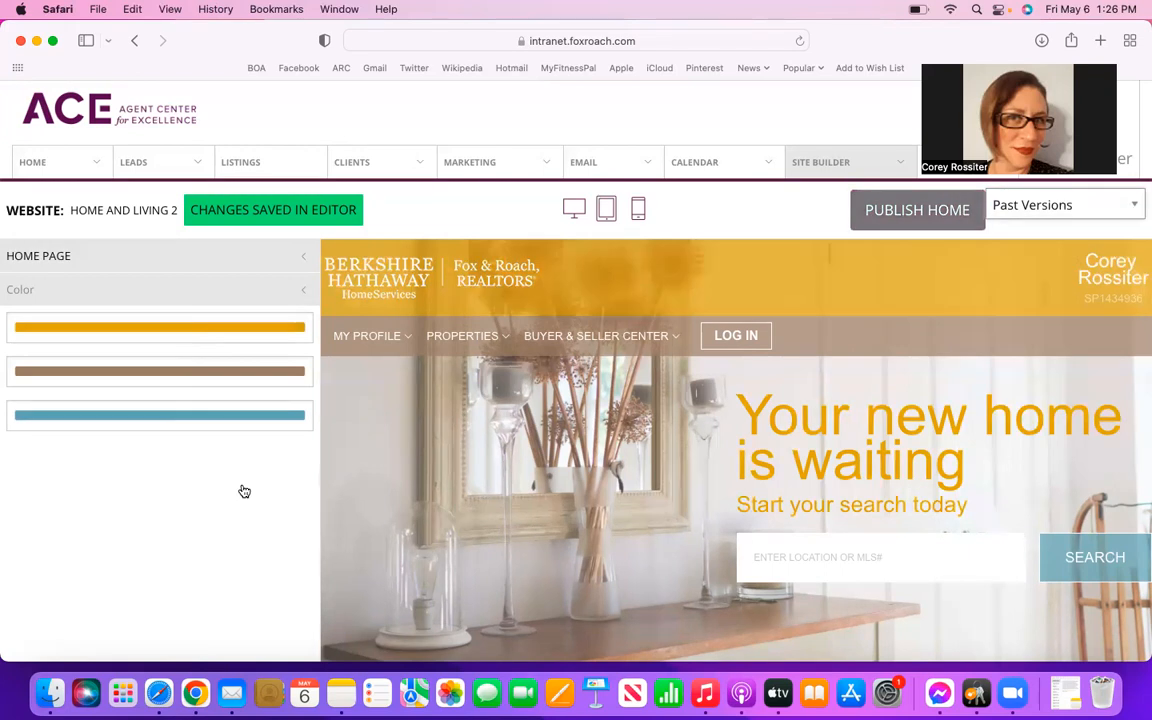
Set the first theme color to the brown swatch and darken it to a deep brown with the color picker's brightness.
{"action": "left_click", "coordinate": [214, 326]}
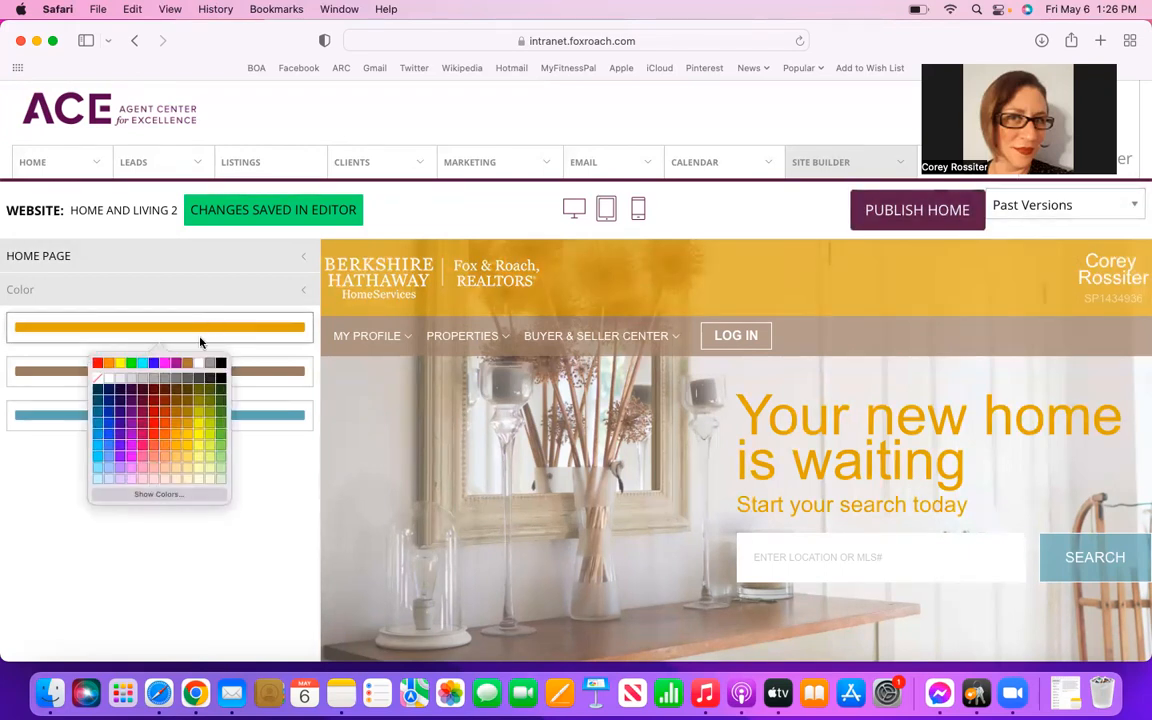
{"action": "left_click", "coordinate": [187, 366]}
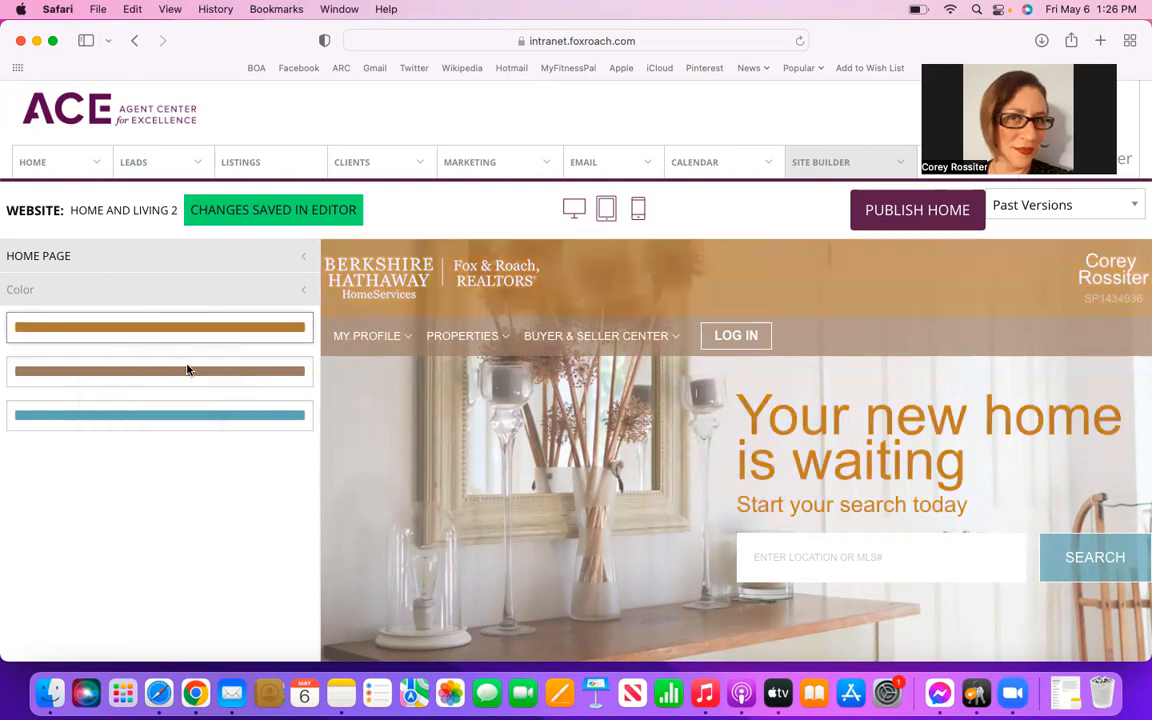
{"action": "left_click", "coordinate": [182, 334]}
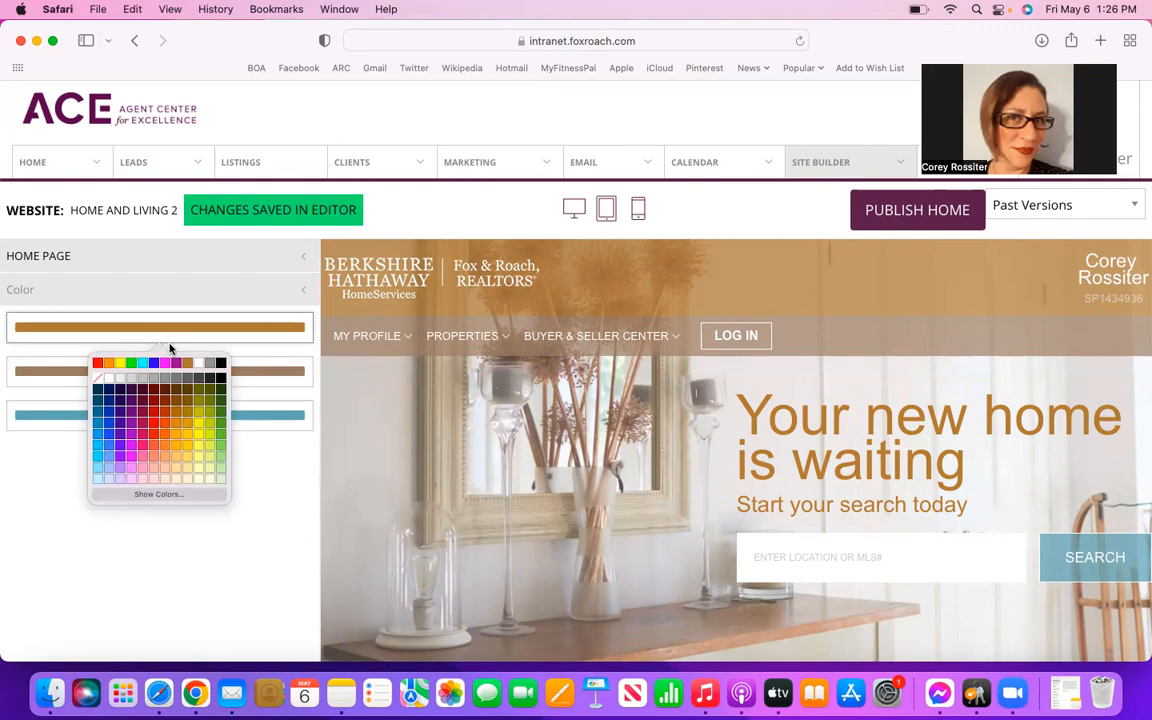
{"action": "left_click", "coordinate": [139, 495]}
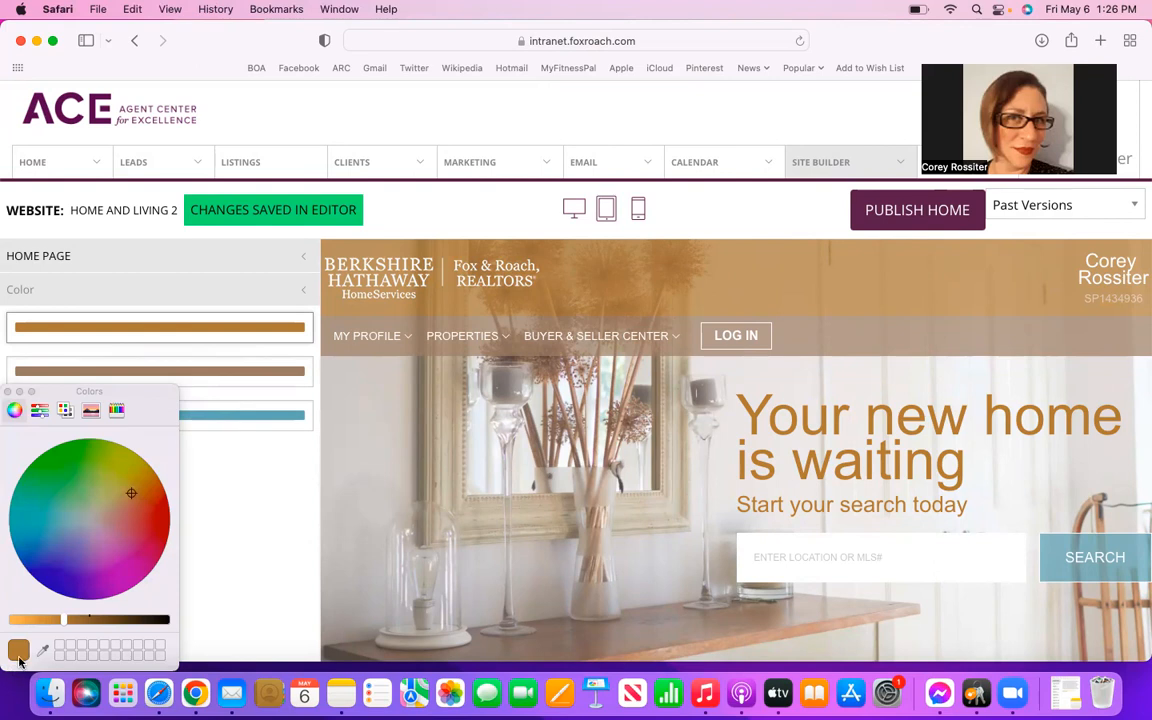
{"action": "left_click_drag", "start_coordinate": [63, 620], "coordinate": [117, 630]}
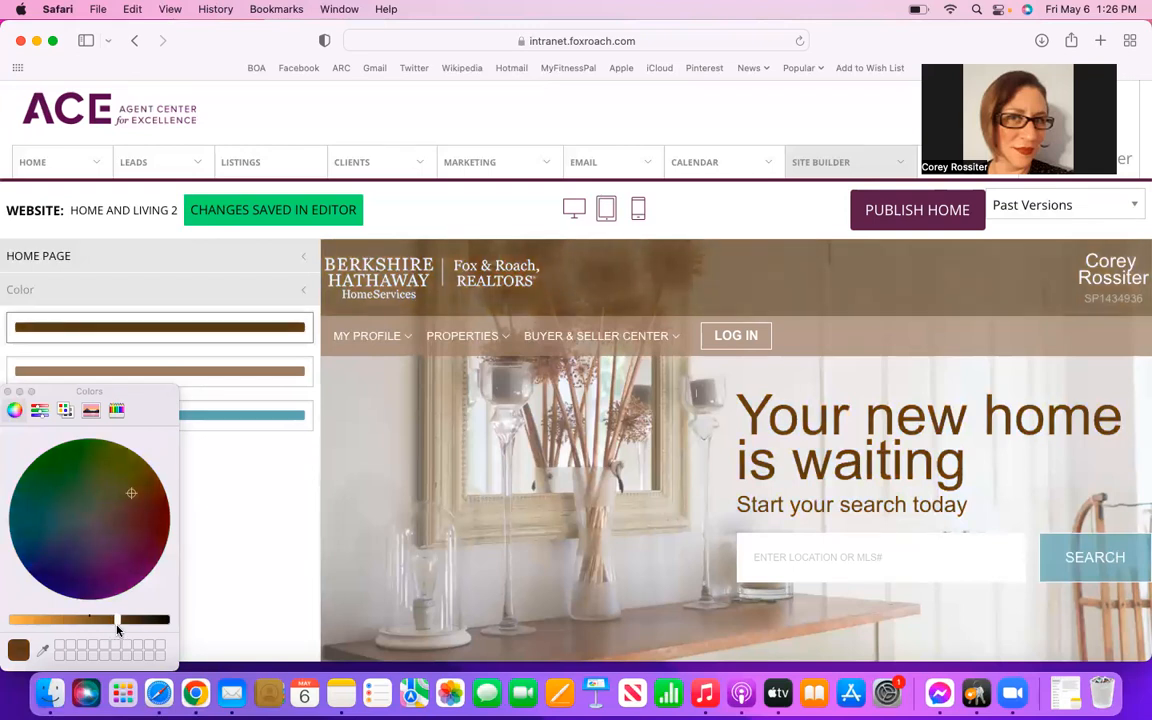
{"action": "left_click", "coordinate": [276, 517]}
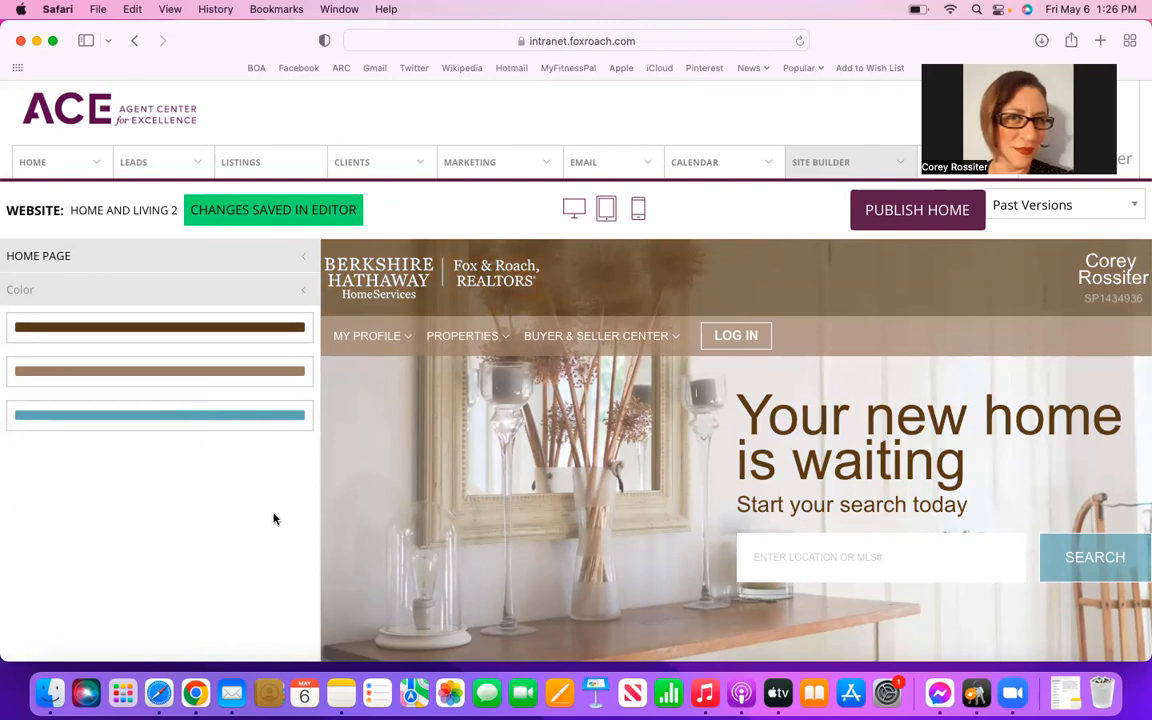
In the Hero section, change the heading to "Your new home is waiting..." and the subheading to "Start your search today.".
{"action": "left_click", "coordinate": [146, 290]}
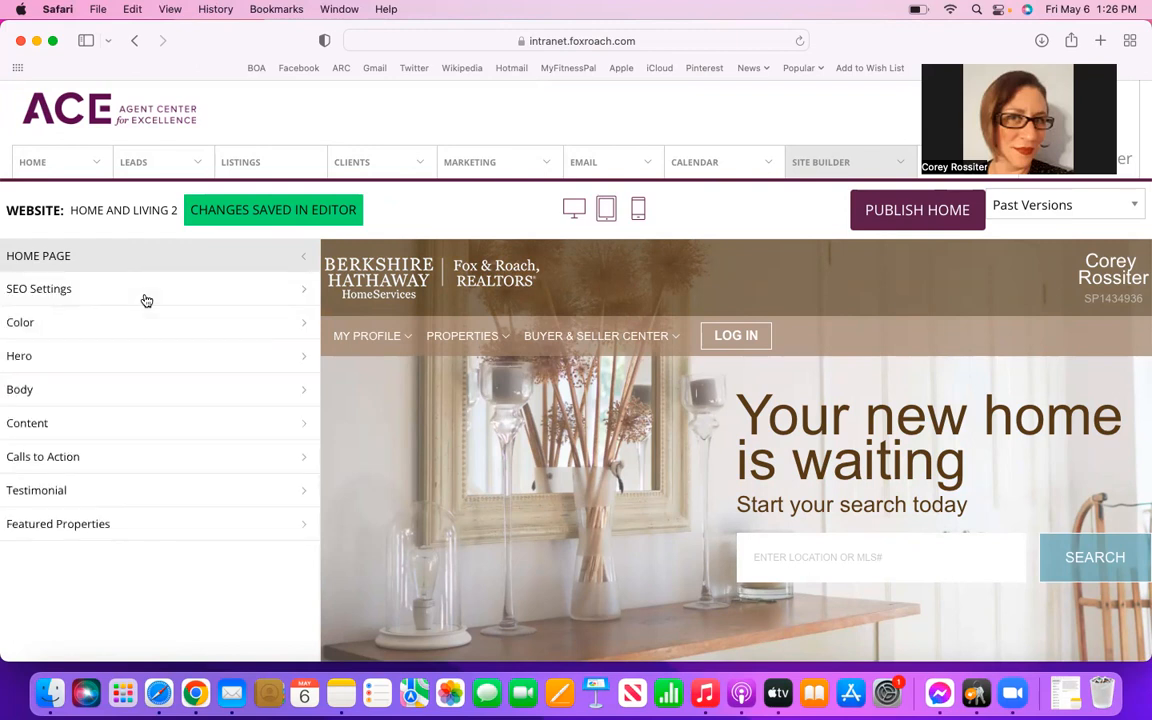
{"action": "left_click", "coordinate": [110, 363]}
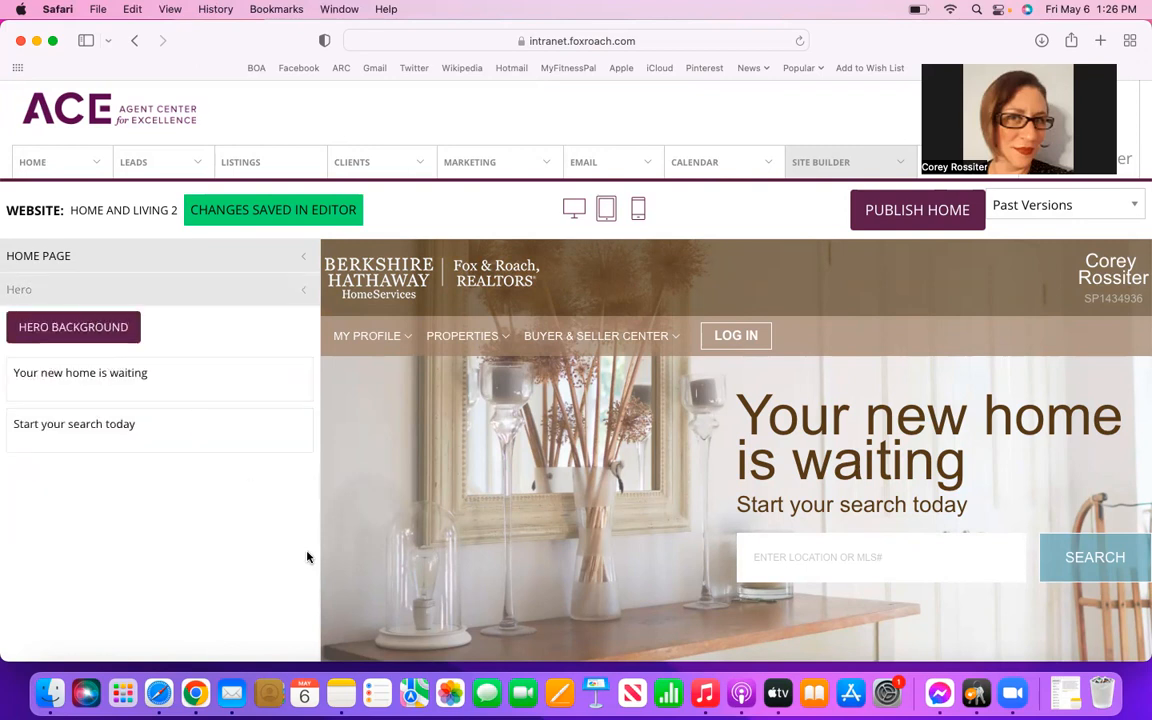
{"action": "scroll", "coordinate": [307, 557], "scroll_direction": "down", "scroll_amount": 1}
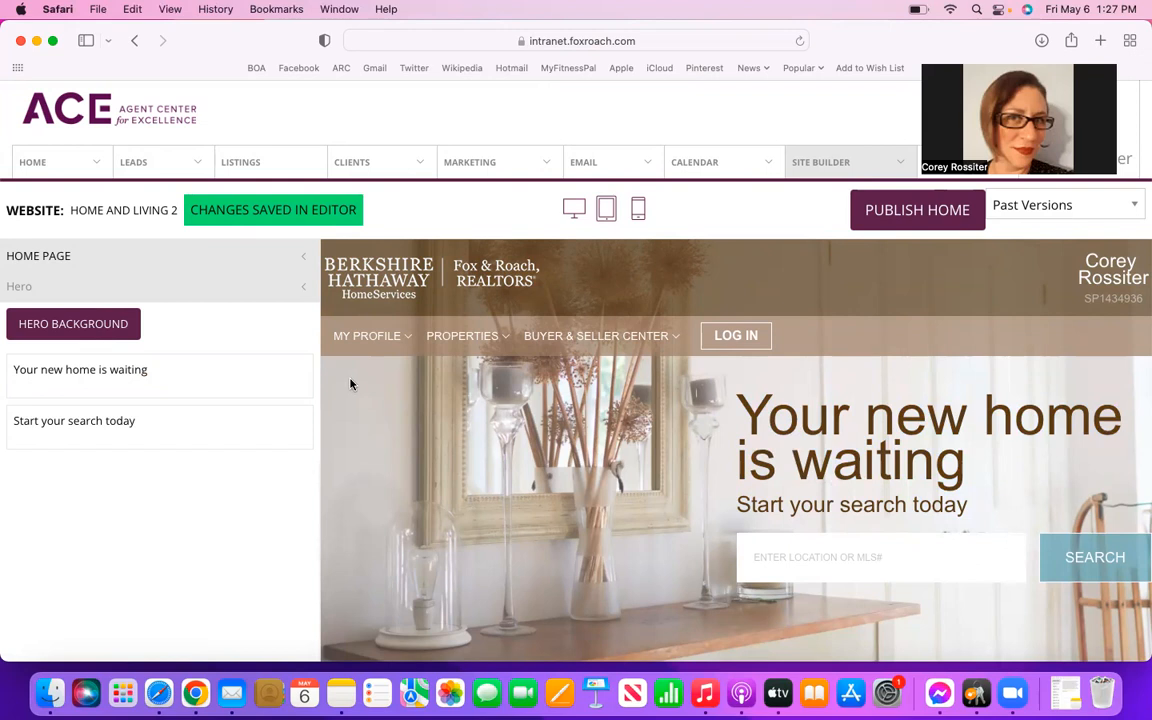
{"action": "left_click", "coordinate": [176, 370]}
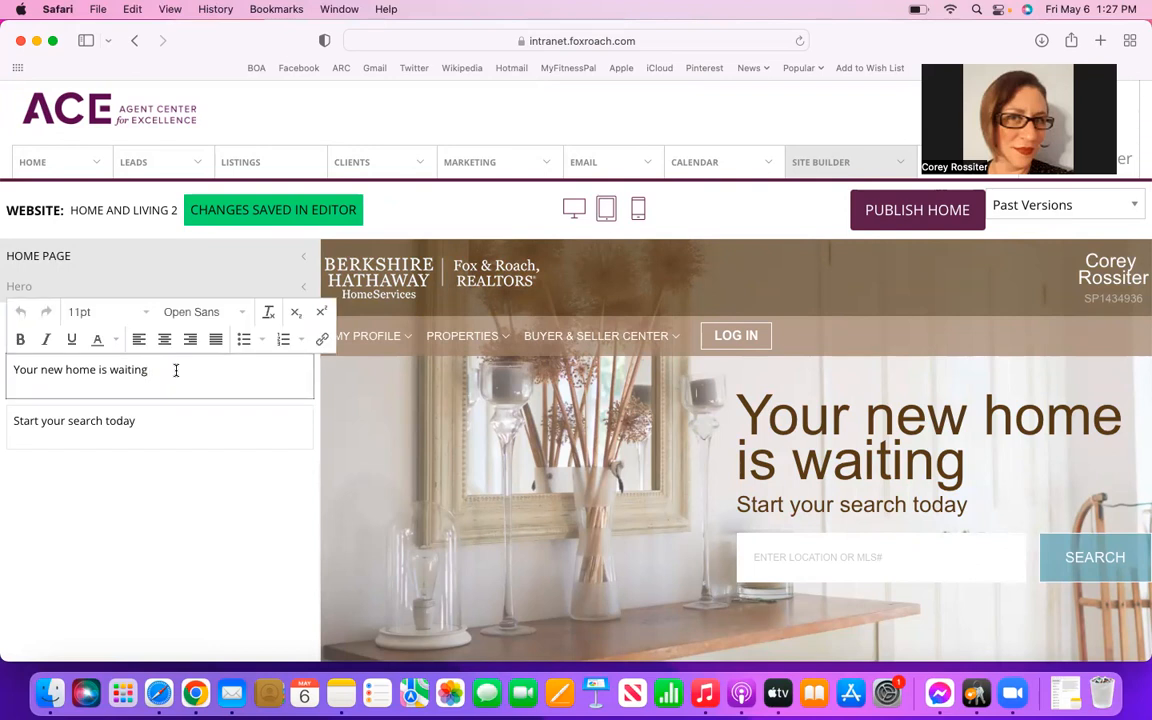
{"action": "type", "text": "..."}
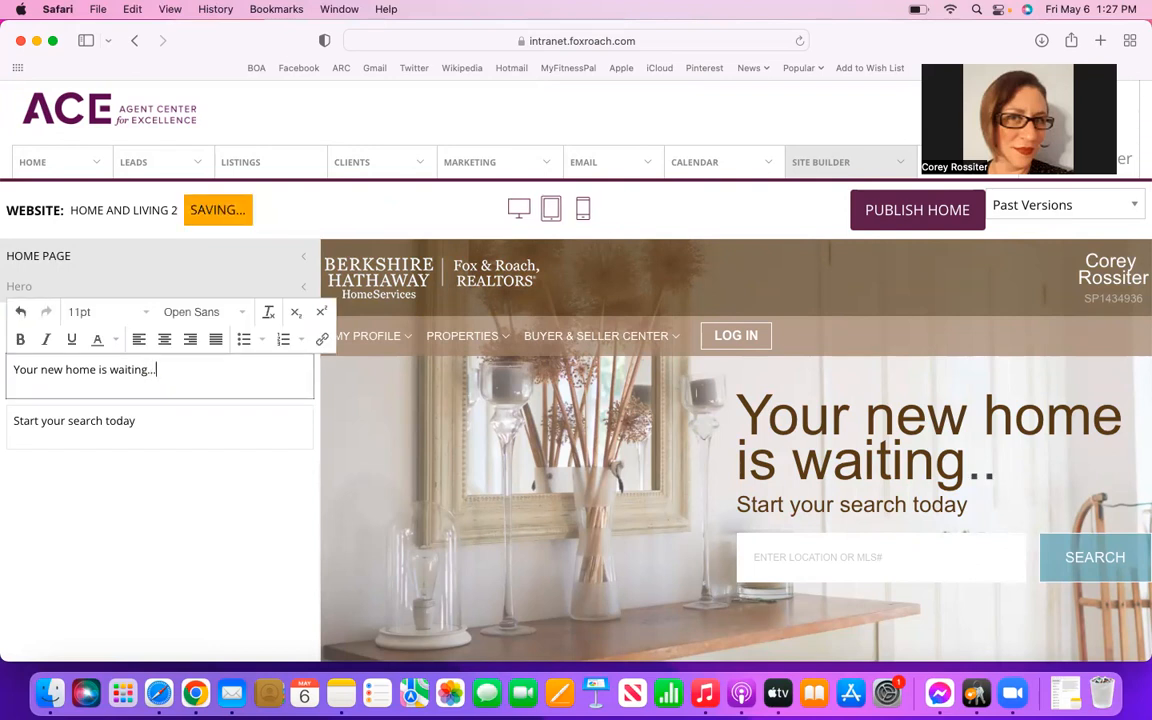
{"action": "left_click", "coordinate": [148, 421]}
{"action": "type", "text": "."}
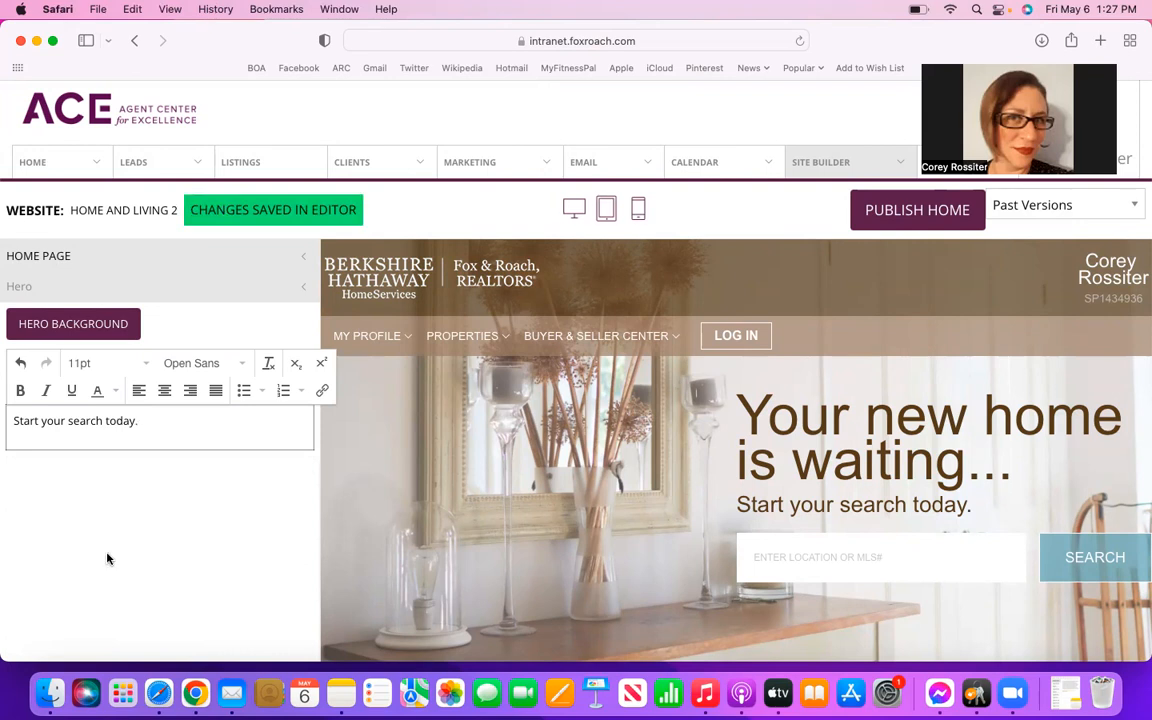
{"action": "left_click", "coordinate": [108, 559]}
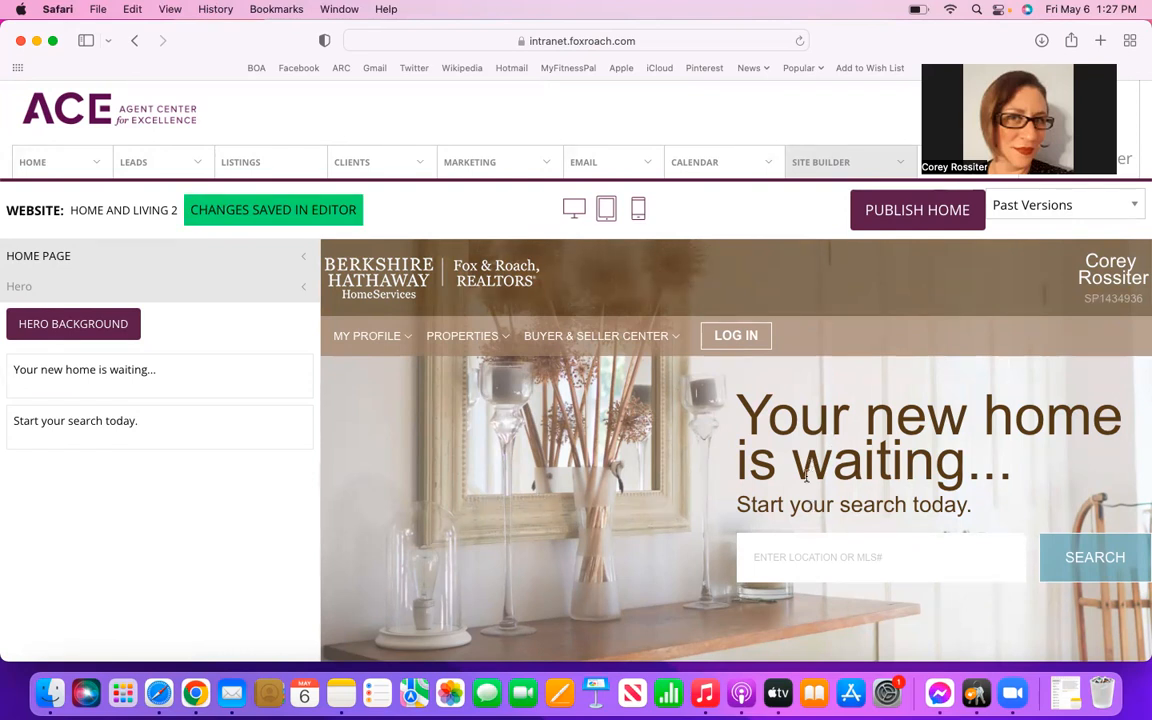
Open the stock images for the Hero background and look over the first categories through City Series - Dallas / Fort Worth.
{"action": "scroll", "coordinate": [795, 407], "scroll_direction": "down", "scroll_amount": 1}
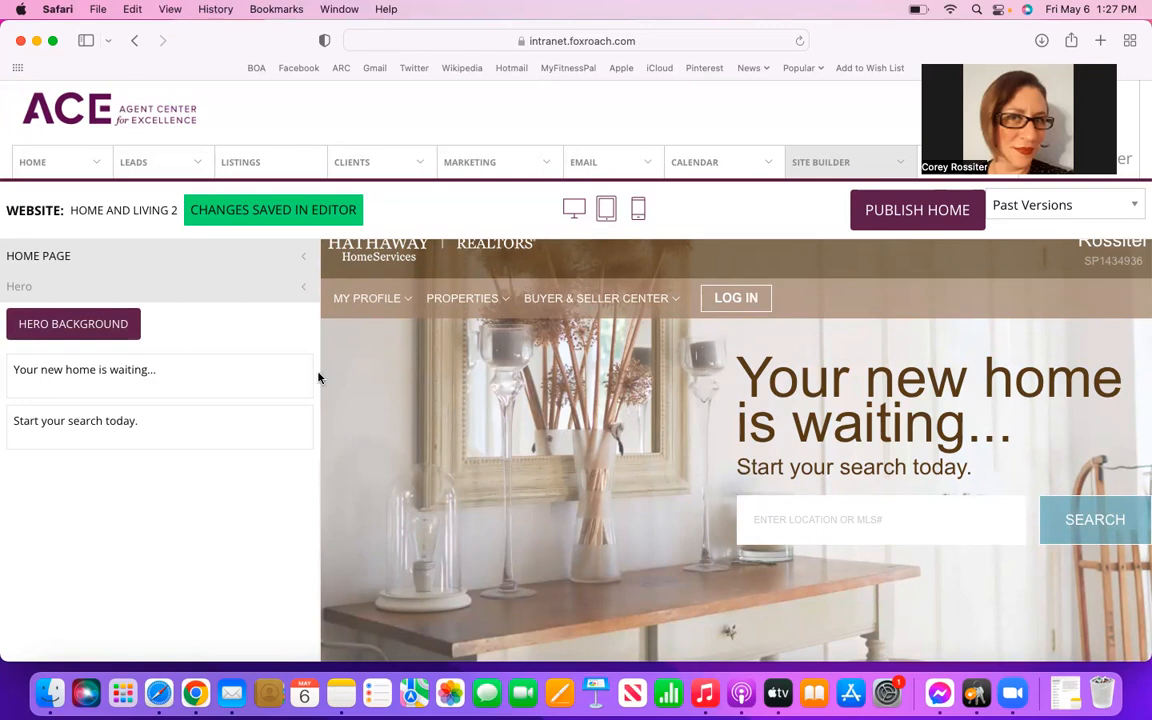
{"action": "left_click", "coordinate": [86, 331]}
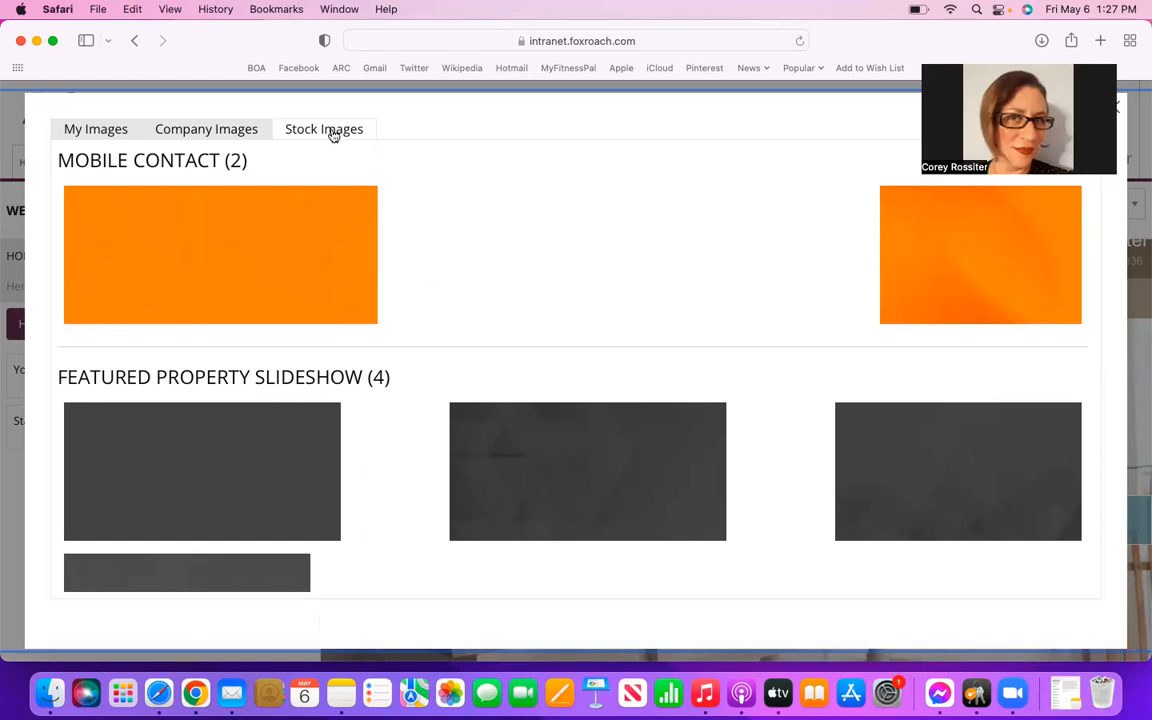
{"action": "scroll", "coordinate": [474, 301], "scroll_direction": "down", "scroll_amount": 8}
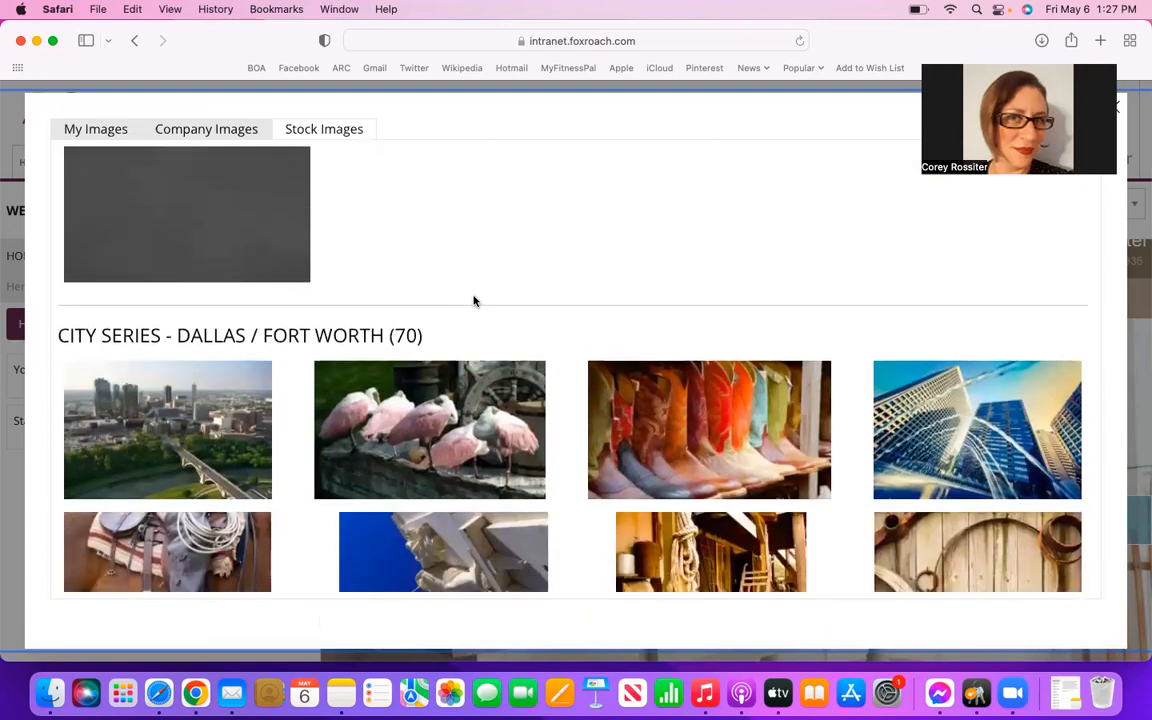
{"action": "scroll", "coordinate": [474, 301], "scroll_direction": "down", "scroll_amount": 1}
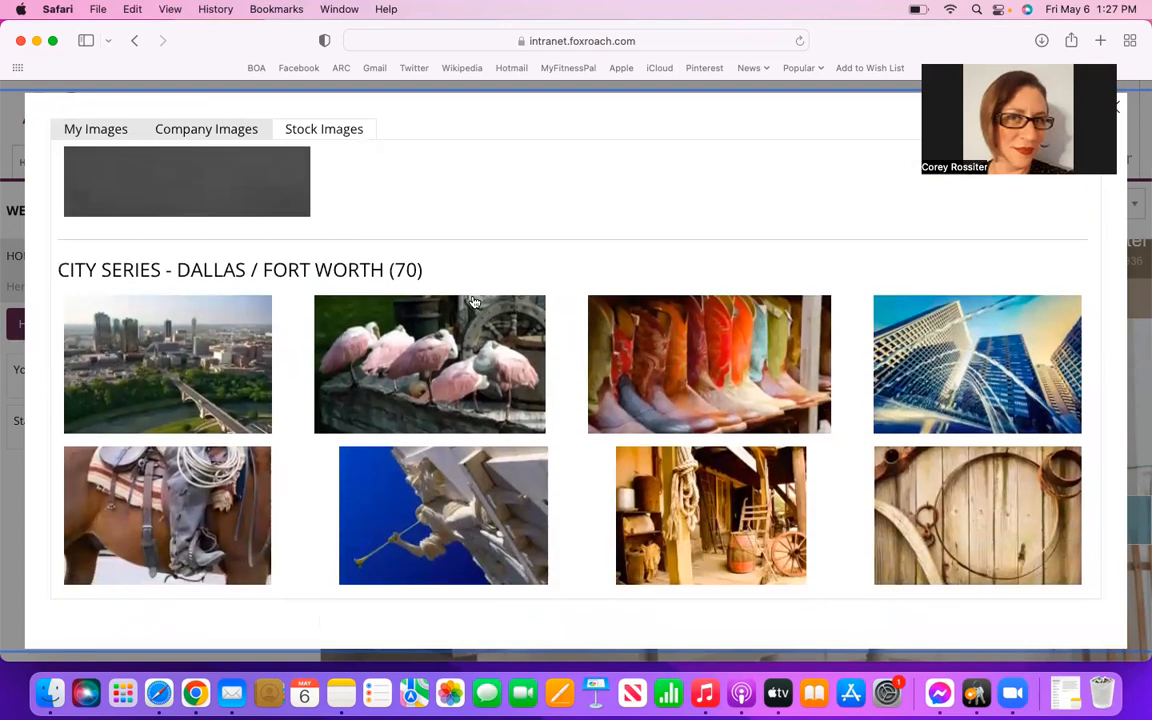
{"action": "scroll", "coordinate": [474, 301], "scroll_direction": "down", "scroll_amount": 1}
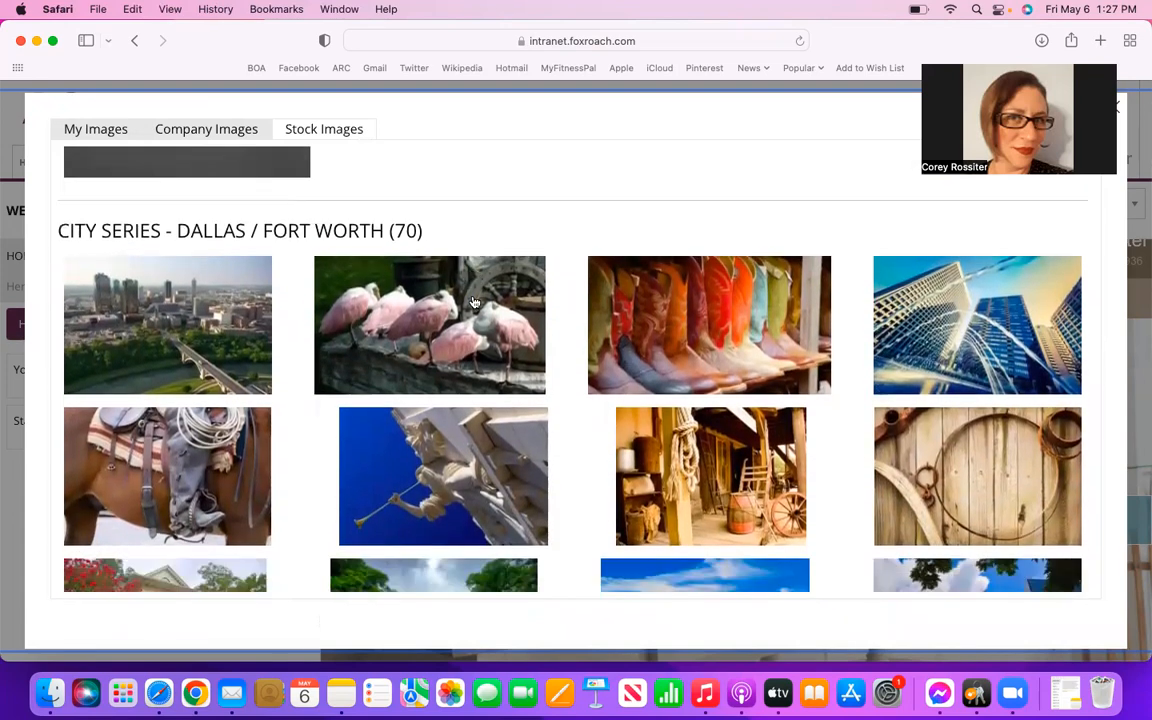
Browse the City Series stock photos from Oklahoma City through San Francisco, New York, New Orleans, Denver and Houston.
{"action": "scroll", "coordinate": [474, 301], "scroll_direction": "down", "scroll_amount": 15}
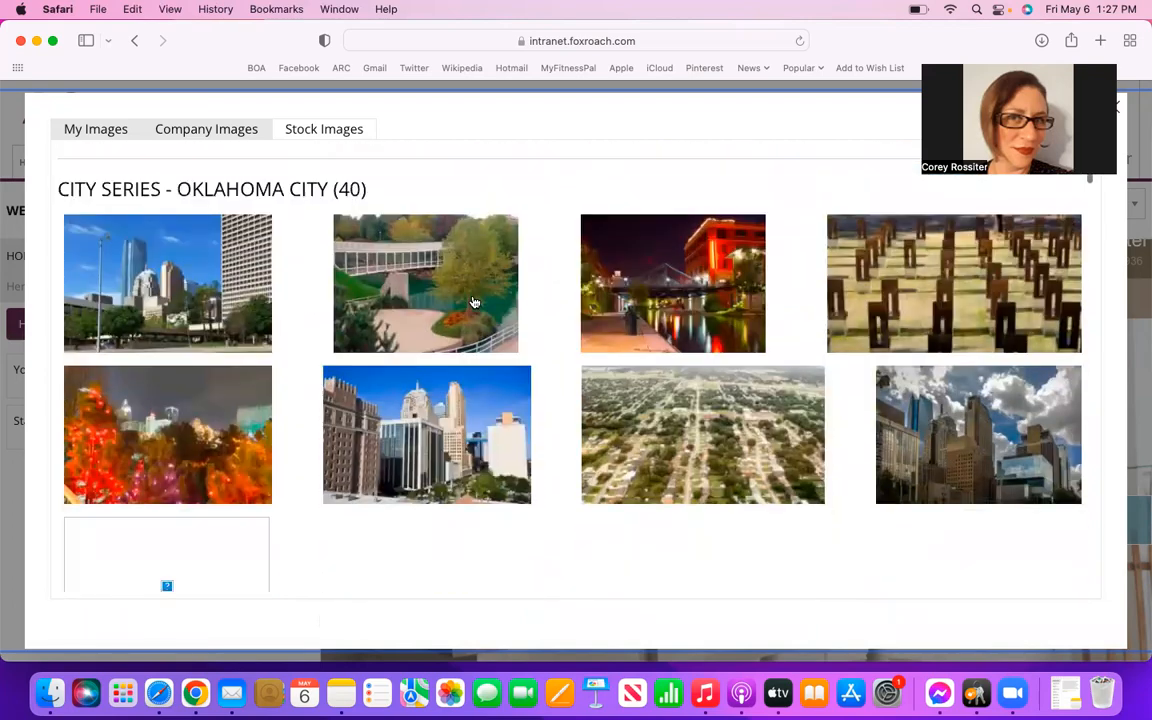
{"action": "scroll", "coordinate": [474, 301], "scroll_direction": "down", "scroll_amount": 15}
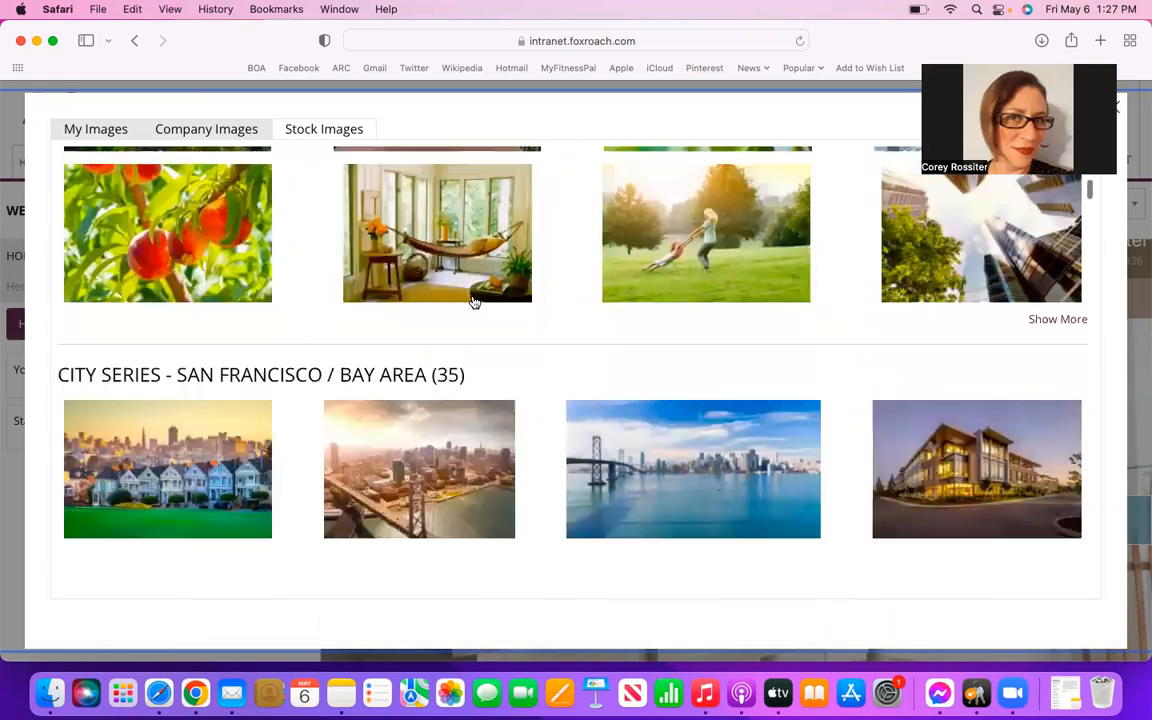
{"action": "scroll", "coordinate": [474, 301], "scroll_direction": "down", "scroll_amount": 15}
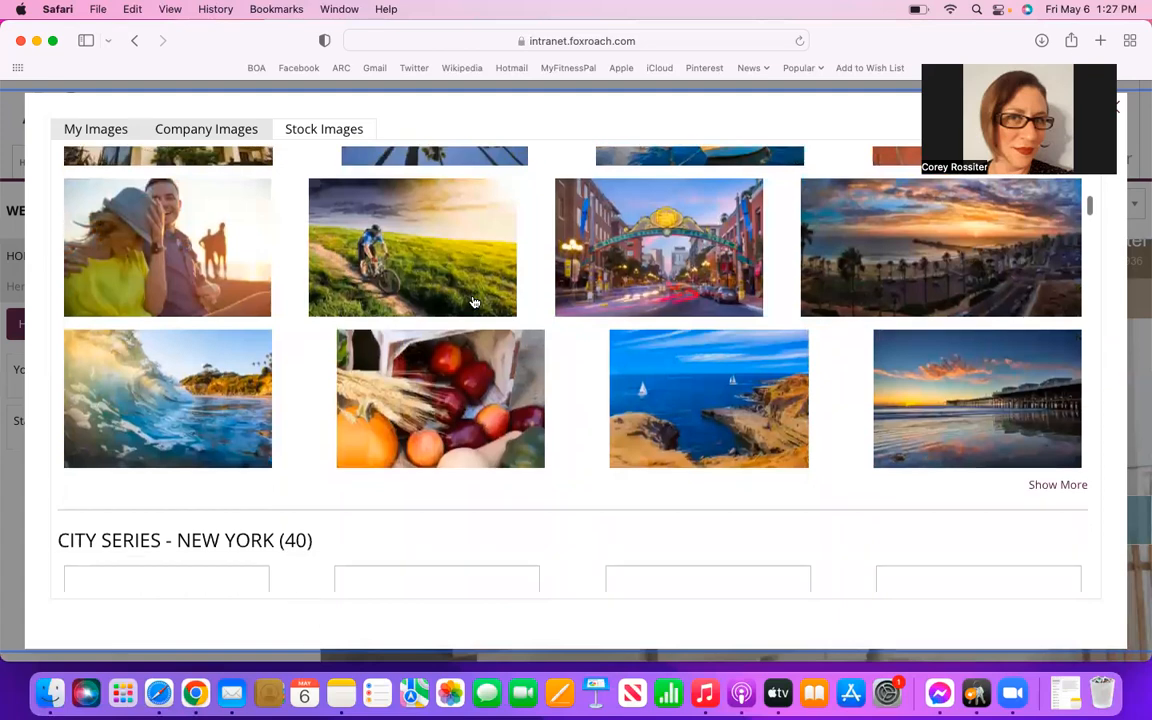
{"action": "scroll", "coordinate": [474, 301], "scroll_direction": "down", "scroll_amount": 15}
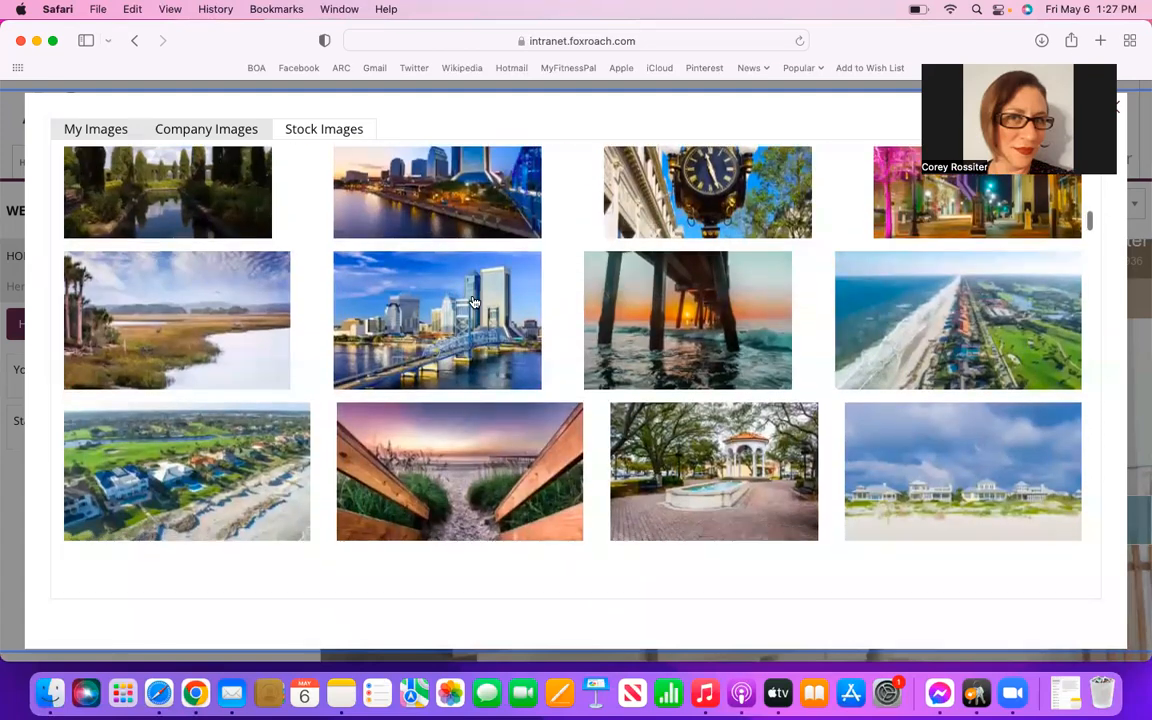
{"action": "scroll", "coordinate": [474, 301], "scroll_direction": "down", "scroll_amount": 10}
{"action": "scroll", "coordinate": [476, 301], "scroll_direction": "up", "scroll_amount": 3}
{"action": "scroll", "coordinate": [476, 301], "scroll_direction": "down", "scroll_amount": 2}
{"action": "scroll", "coordinate": [476, 301], "scroll_direction": "down", "scroll_amount": 15}
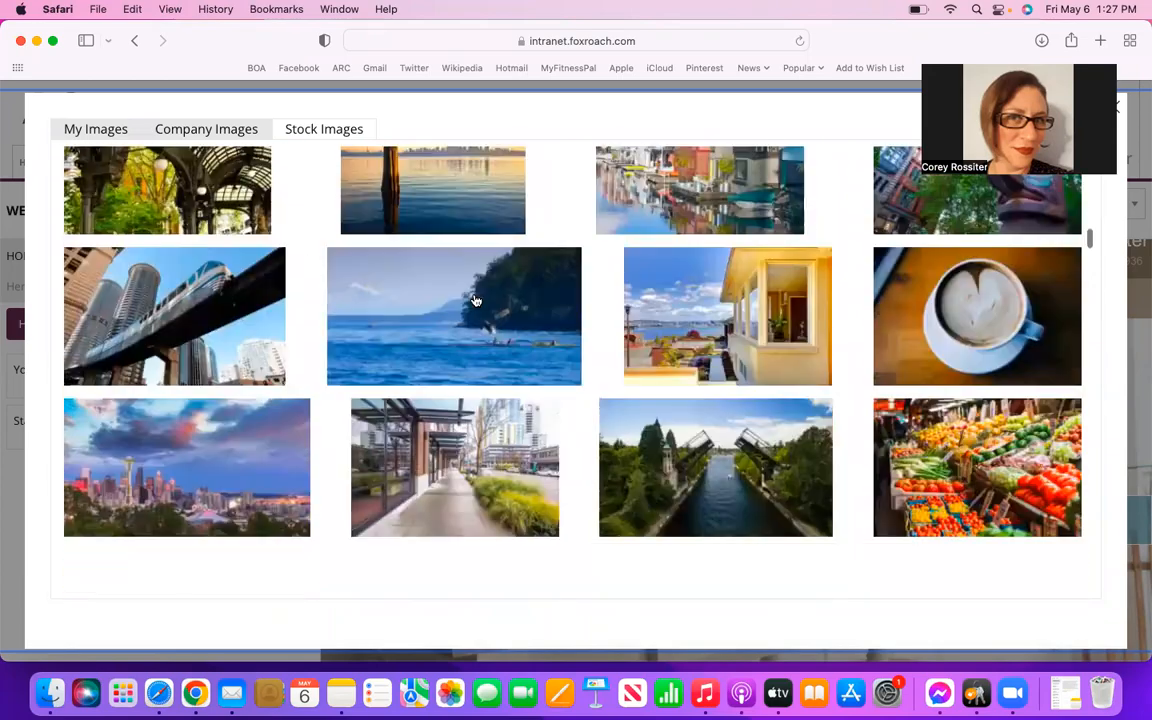
{"action": "scroll", "coordinate": [476, 301], "scroll_direction": "down", "scroll_amount": 15}
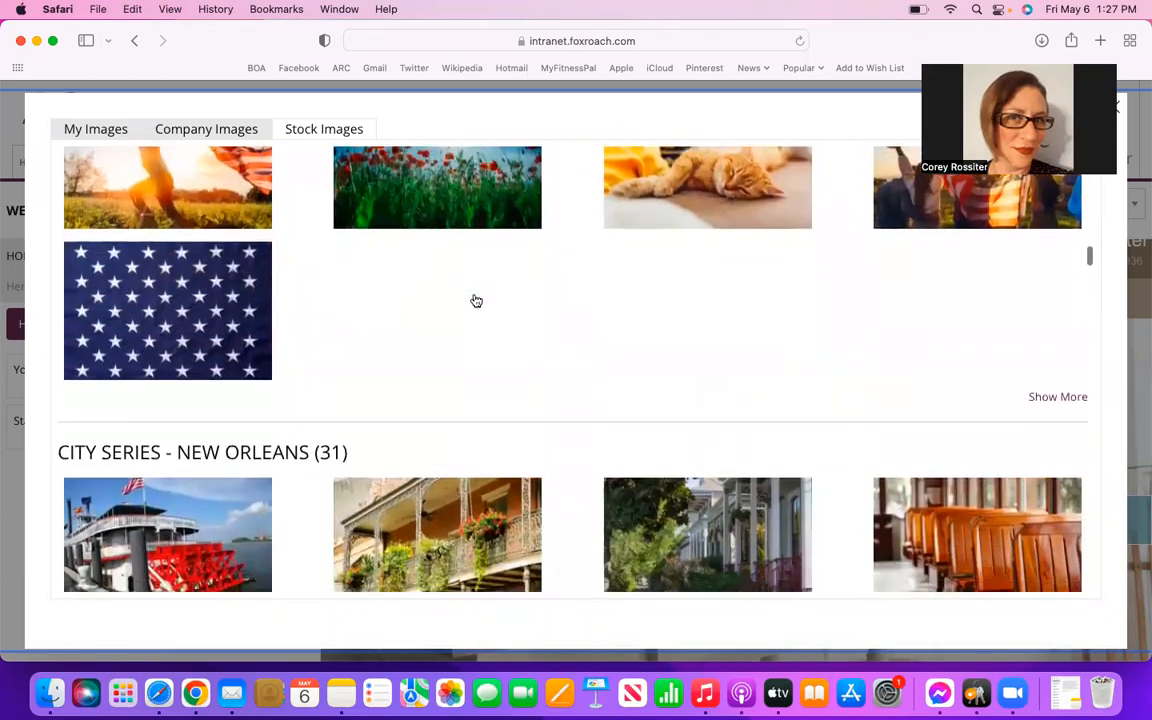
{"action": "scroll", "coordinate": [476, 301], "scroll_direction": "down", "scroll_amount": 15}
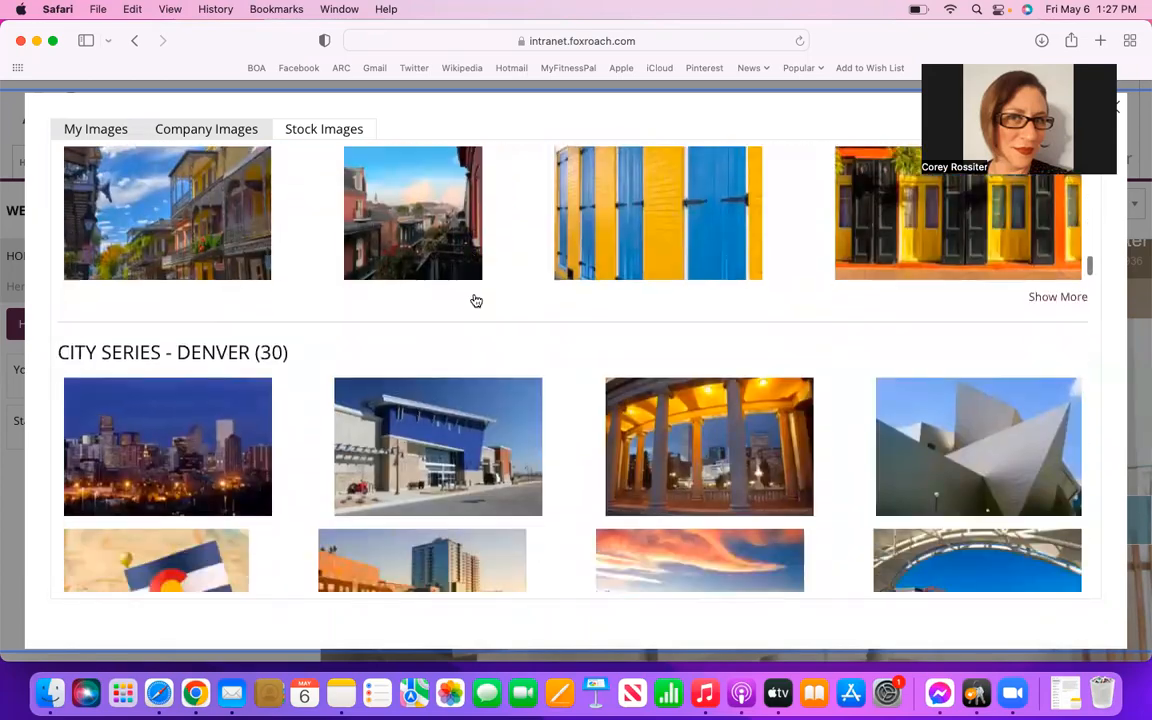
{"action": "scroll", "coordinate": [476, 301], "scroll_direction": "down", "scroll_amount": 15}
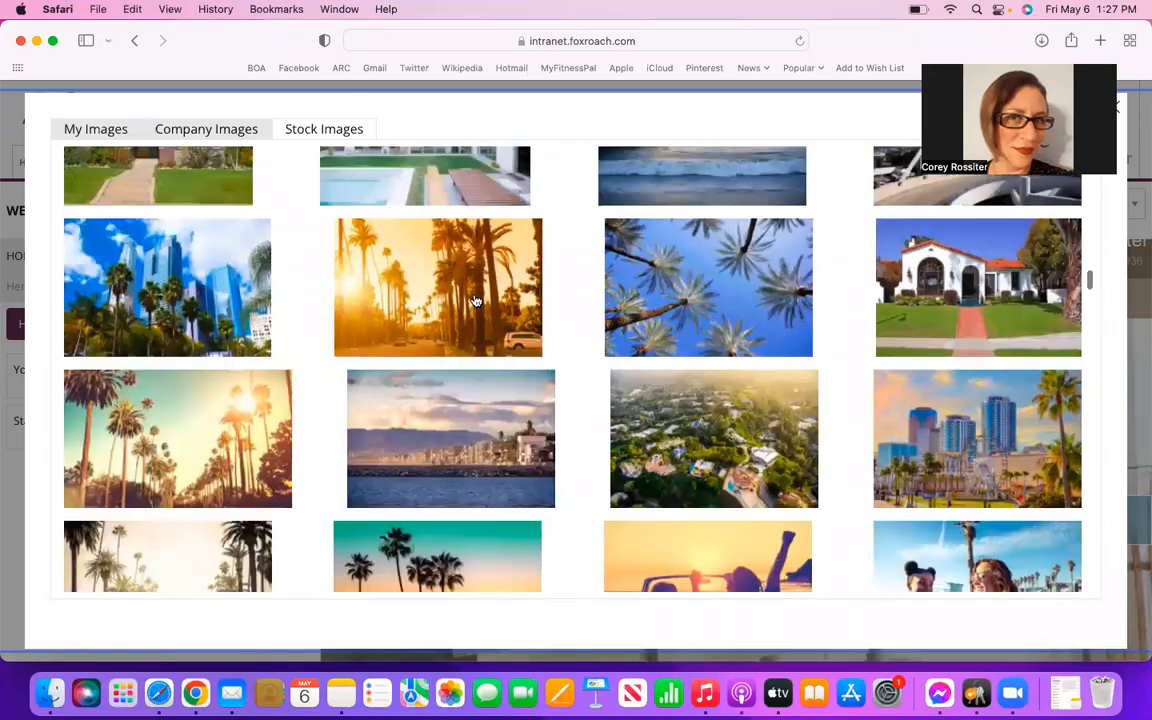
{"action": "scroll", "coordinate": [476, 301], "scroll_direction": "down", "scroll_amount": 15}
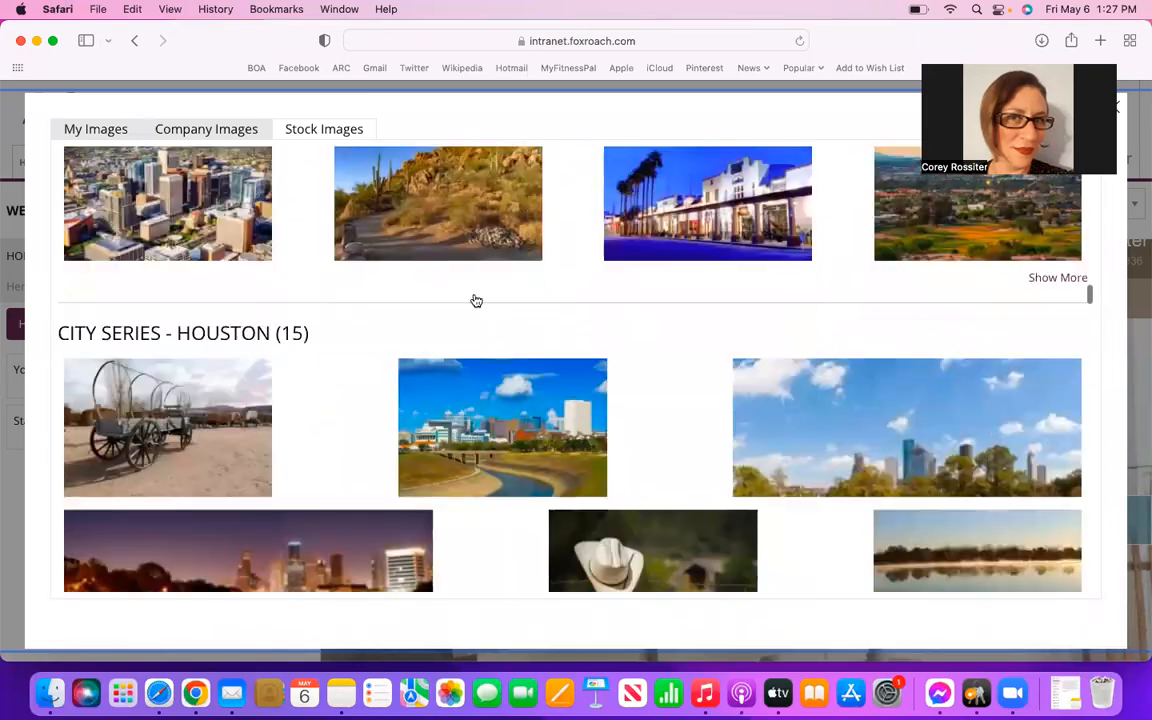
{"action": "scroll", "coordinate": [476, 301], "scroll_direction": "down", "scroll_amount": 15}
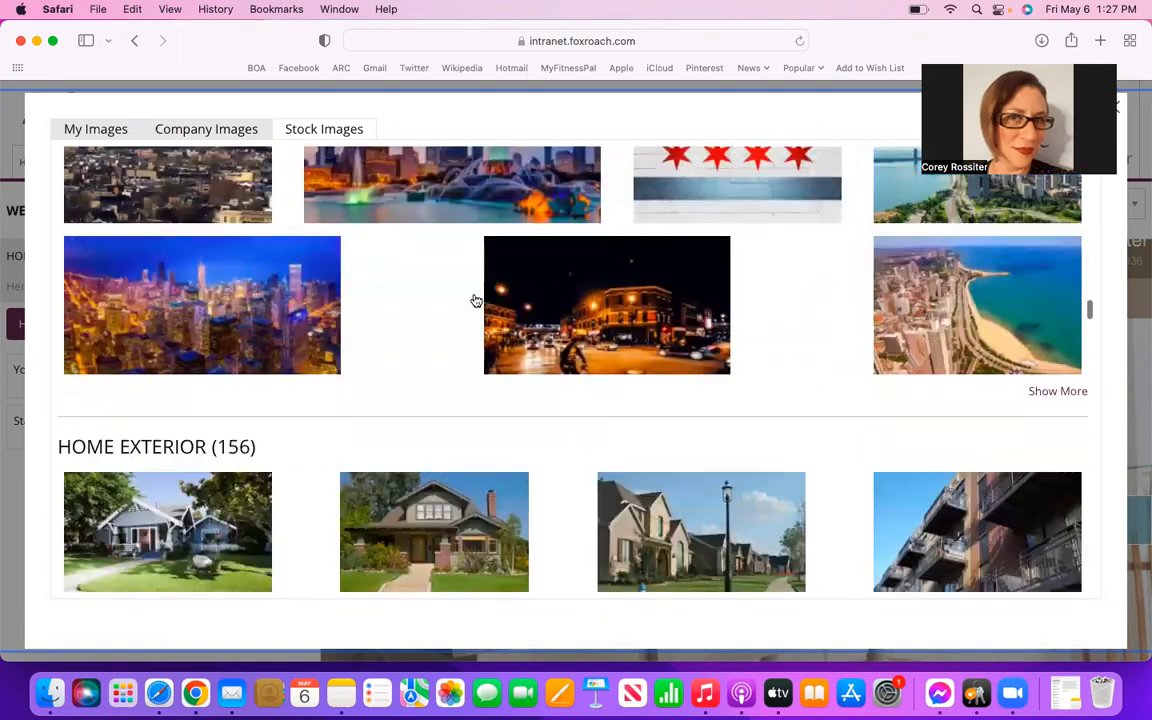
Examine the Home Exterior and Home Interior stock photos as possible hero backgrounds.
{"action": "scroll", "coordinate": [476, 301], "scroll_direction": "up", "scroll_amount": 3}
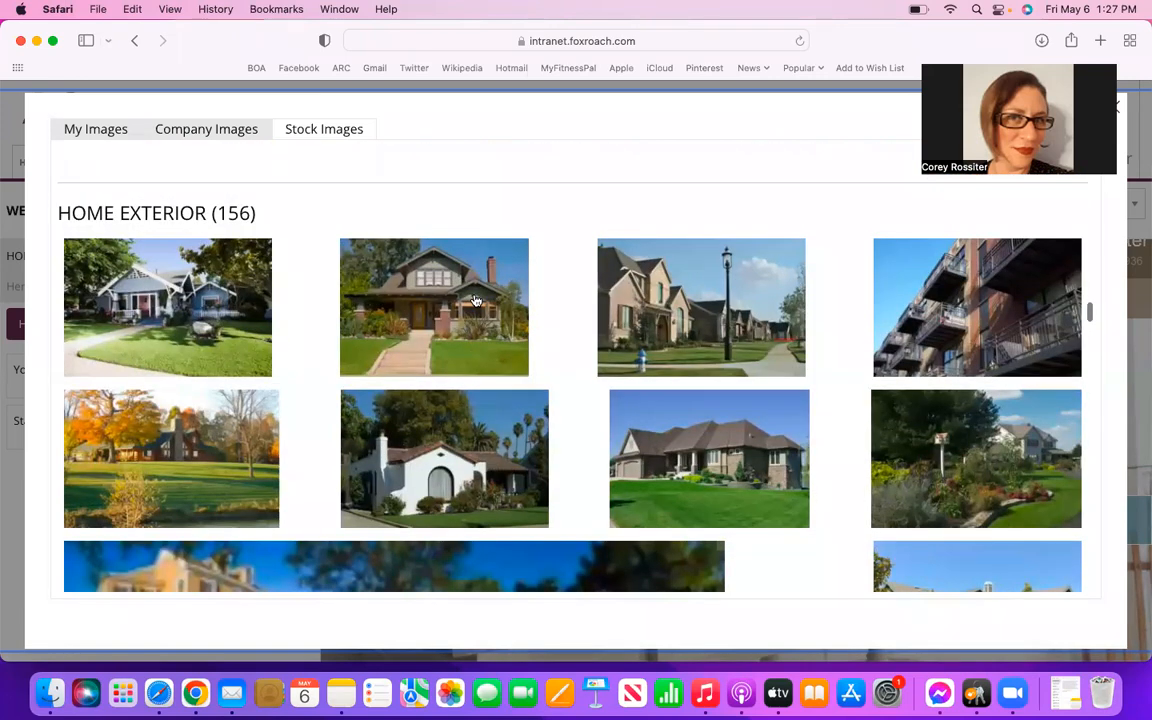
{"action": "scroll", "coordinate": [476, 301], "scroll_direction": "down", "scroll_amount": 5}
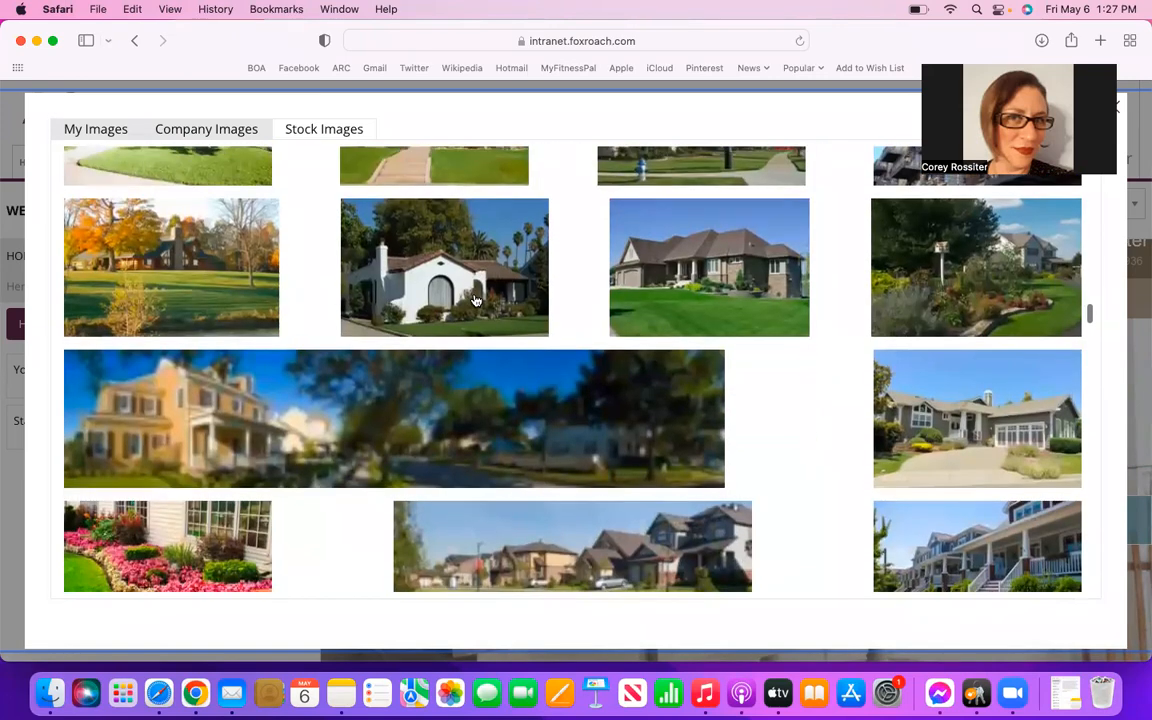
{"action": "scroll", "coordinate": [476, 301], "scroll_direction": "down", "scroll_amount": 1}
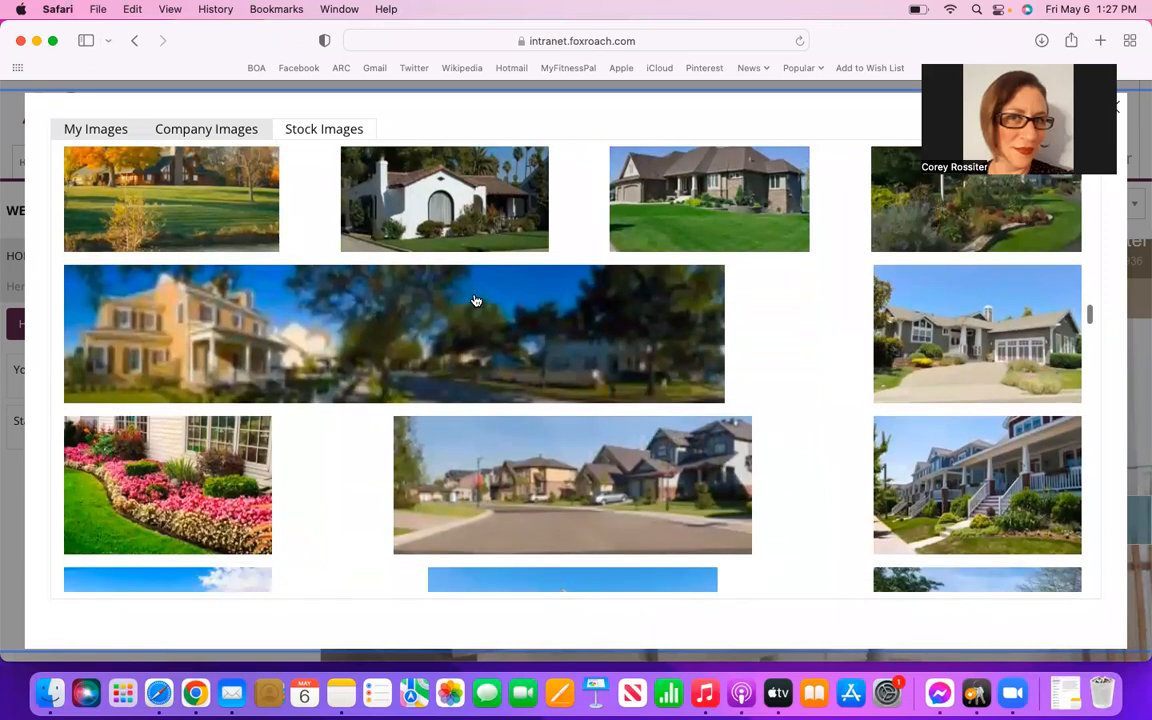
{"action": "scroll", "coordinate": [476, 301], "scroll_direction": "down", "scroll_amount": 2}
{"action": "scroll", "coordinate": [476, 301], "scroll_direction": "down", "scroll_amount": 3}
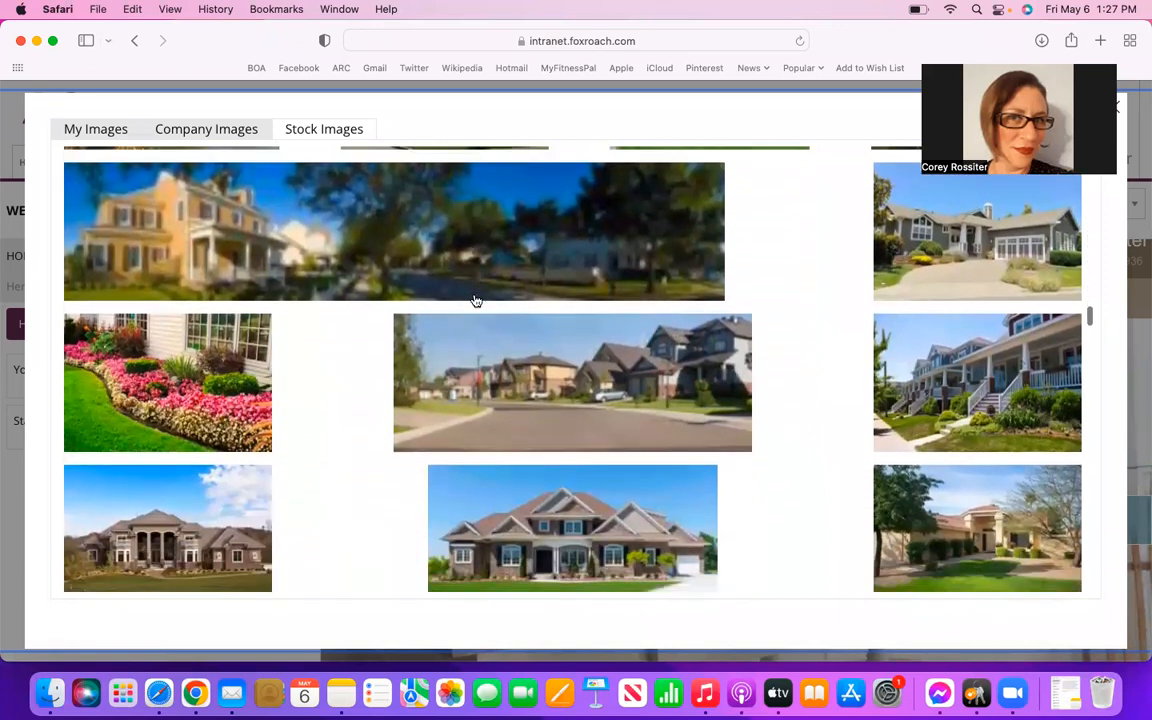
{"action": "scroll", "coordinate": [476, 301], "scroll_direction": "down", "scroll_amount": 7}
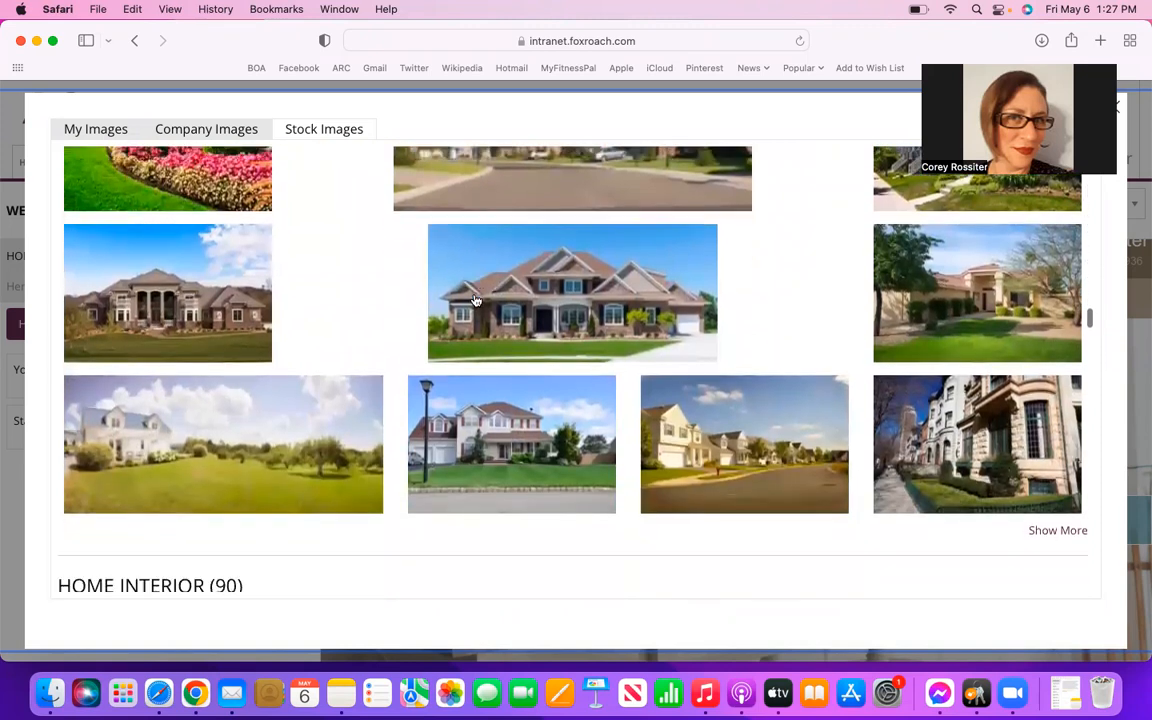
{"action": "scroll", "coordinate": [476, 301], "scroll_direction": "down", "scroll_amount": 4}
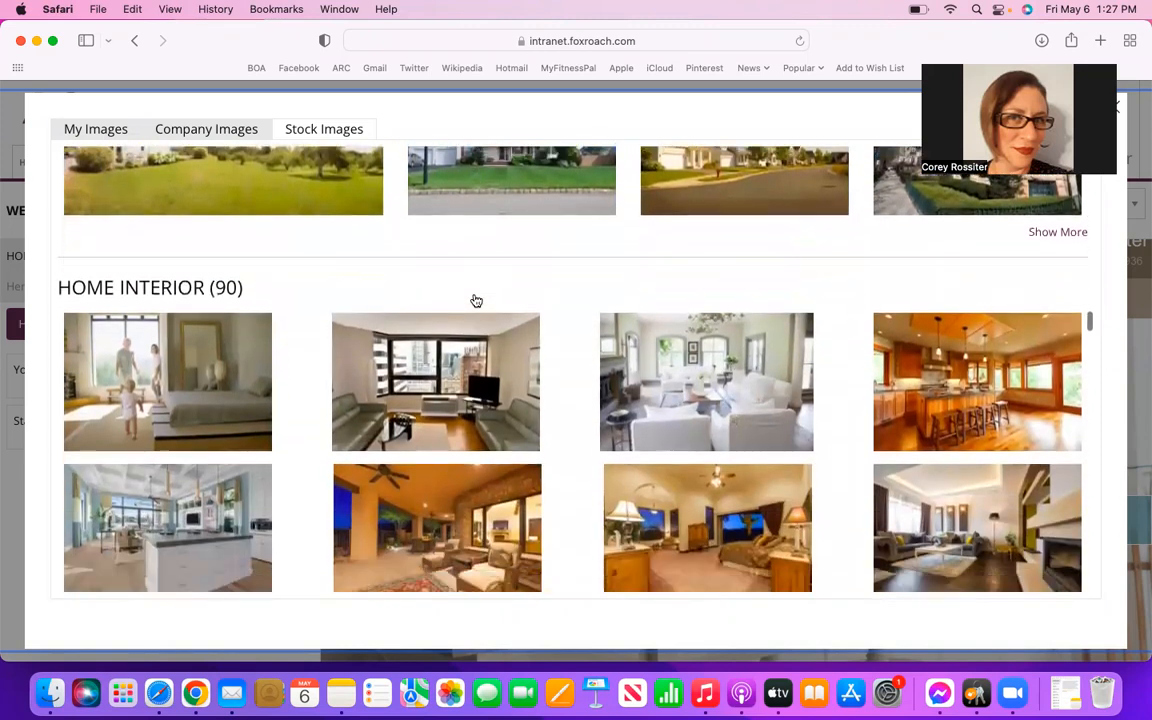
{"action": "scroll", "coordinate": [476, 301], "scroll_direction": "down", "scroll_amount": 7}
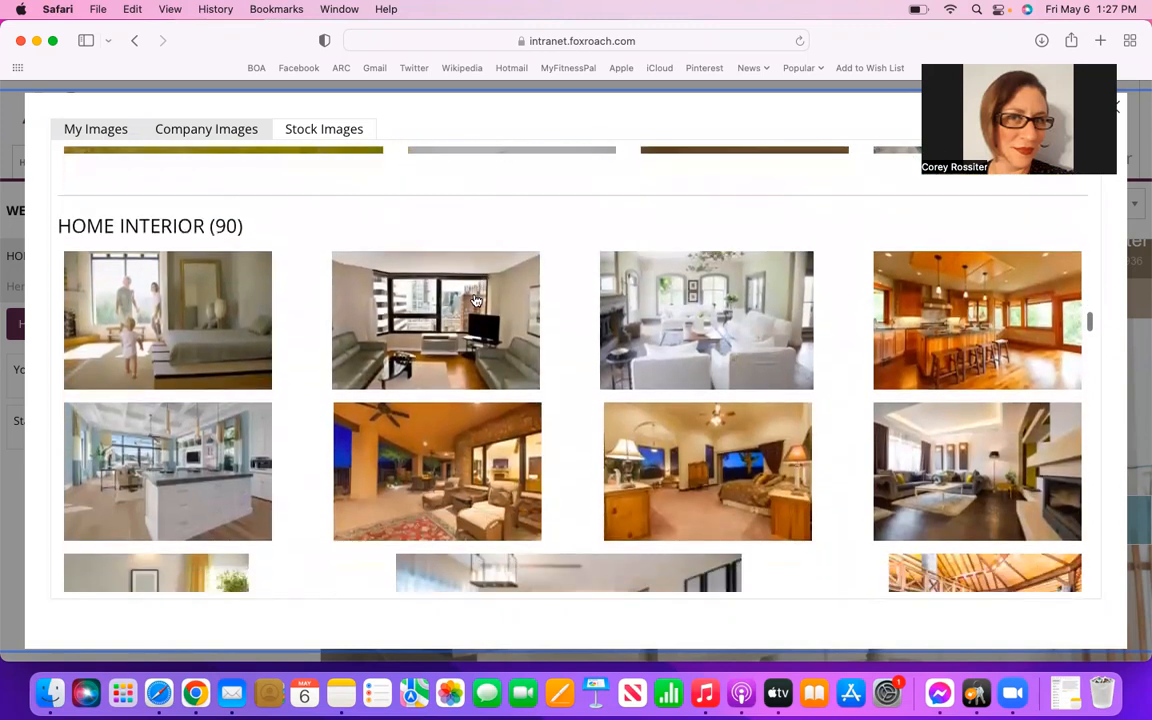
{"action": "scroll", "coordinate": [476, 301], "scroll_direction": "down", "scroll_amount": 14}
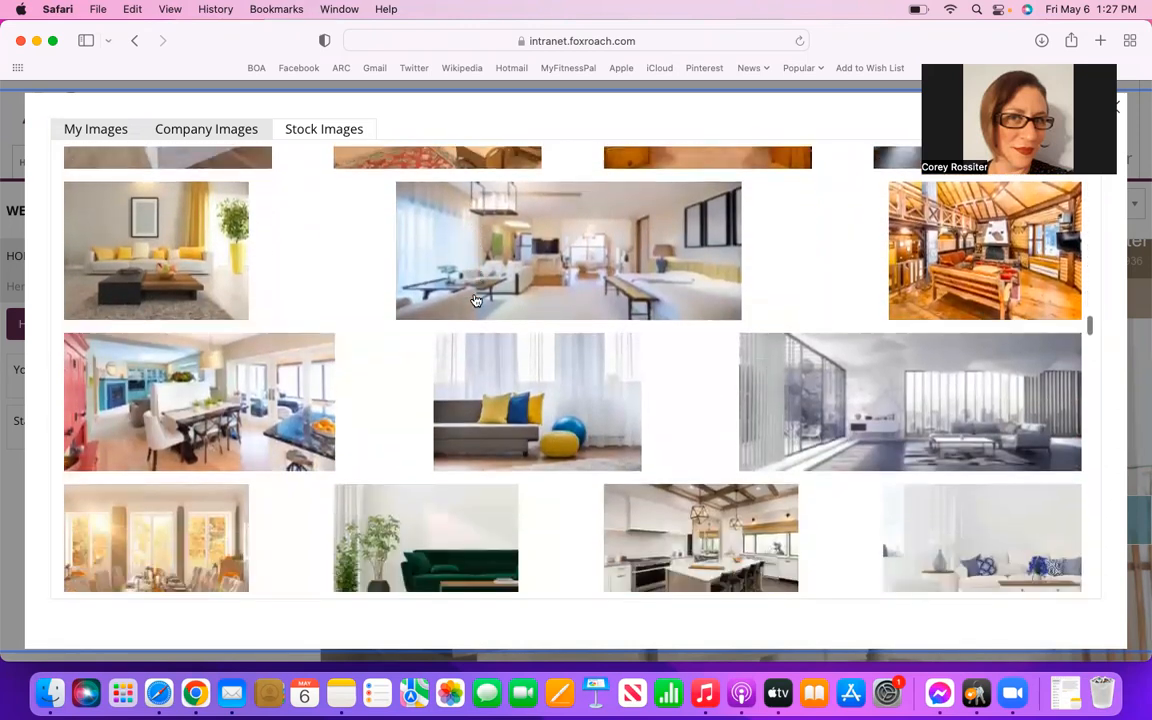
Look through the Moving and New Home Construction stock photo categories.
{"action": "scroll", "coordinate": [476, 298], "scroll_direction": "down", "scroll_amount": 5}
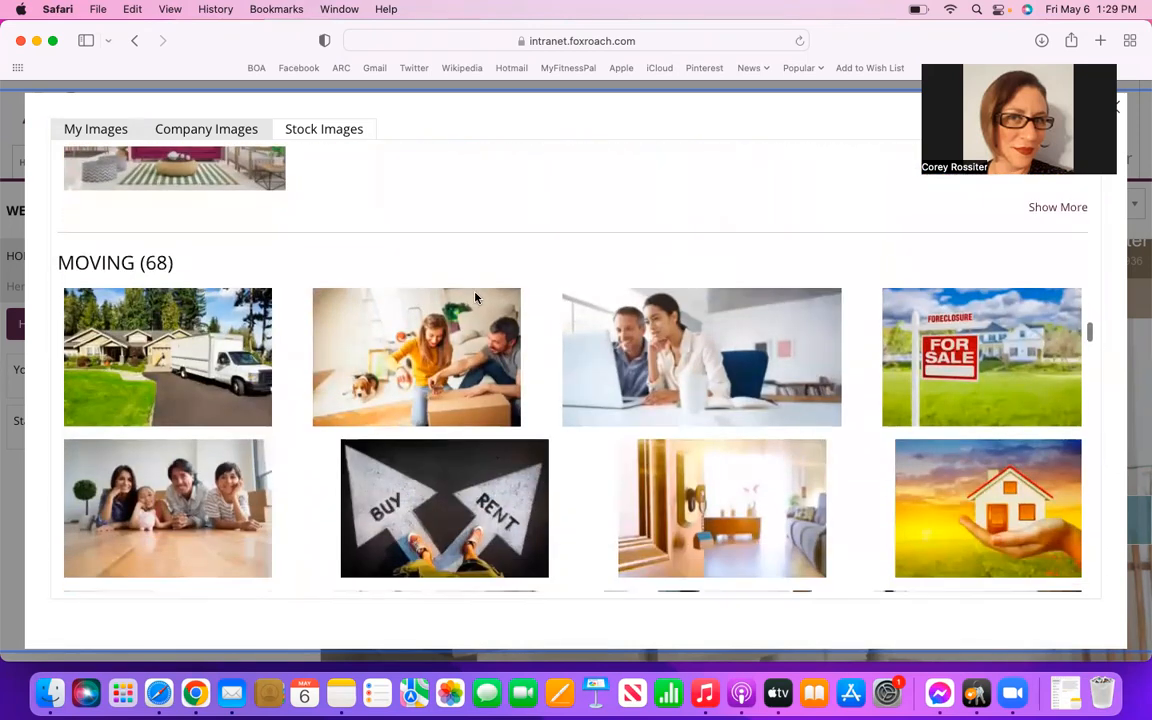
{"action": "scroll", "coordinate": [476, 299], "scroll_direction": "down", "scroll_amount": 3}
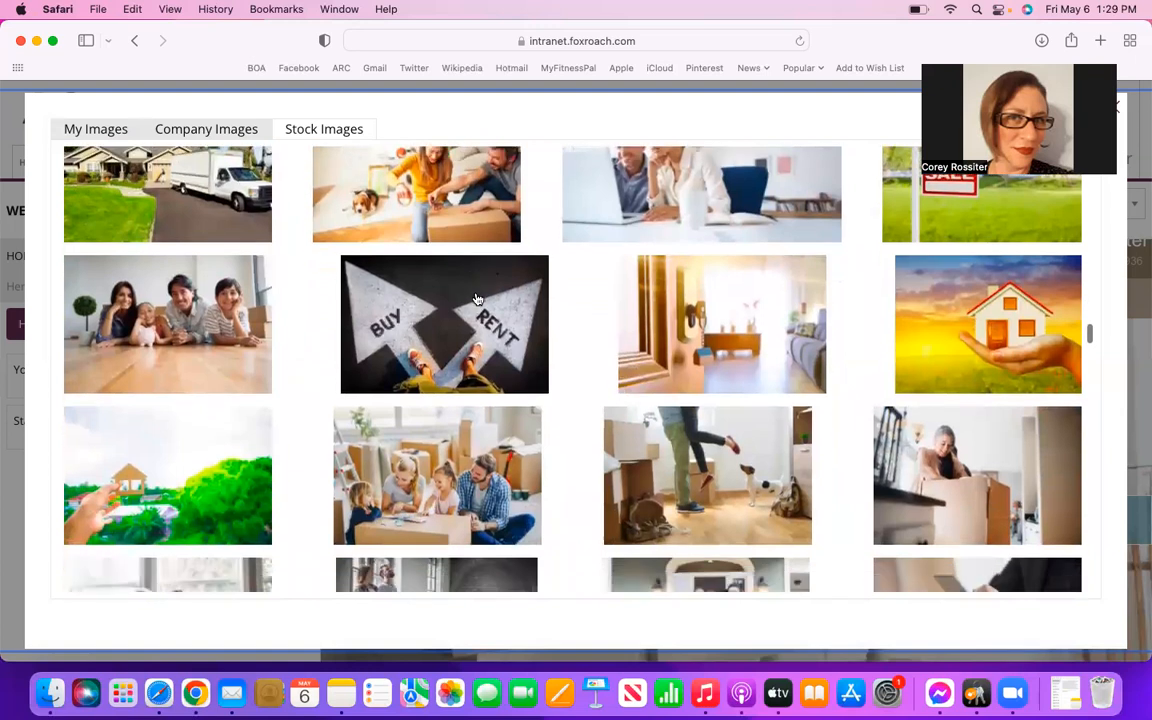
{"action": "scroll", "coordinate": [476, 299], "scroll_direction": "down", "scroll_amount": 8}
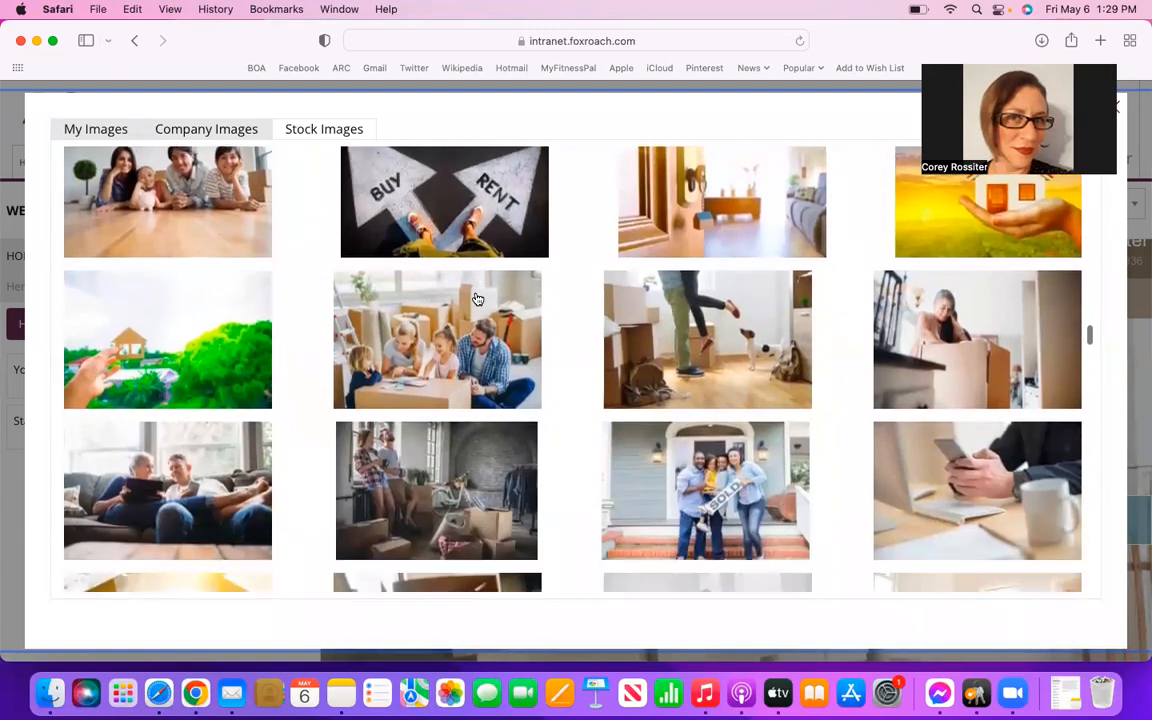
{"action": "scroll", "coordinate": [477, 298], "scroll_direction": "down", "scroll_amount": 7}
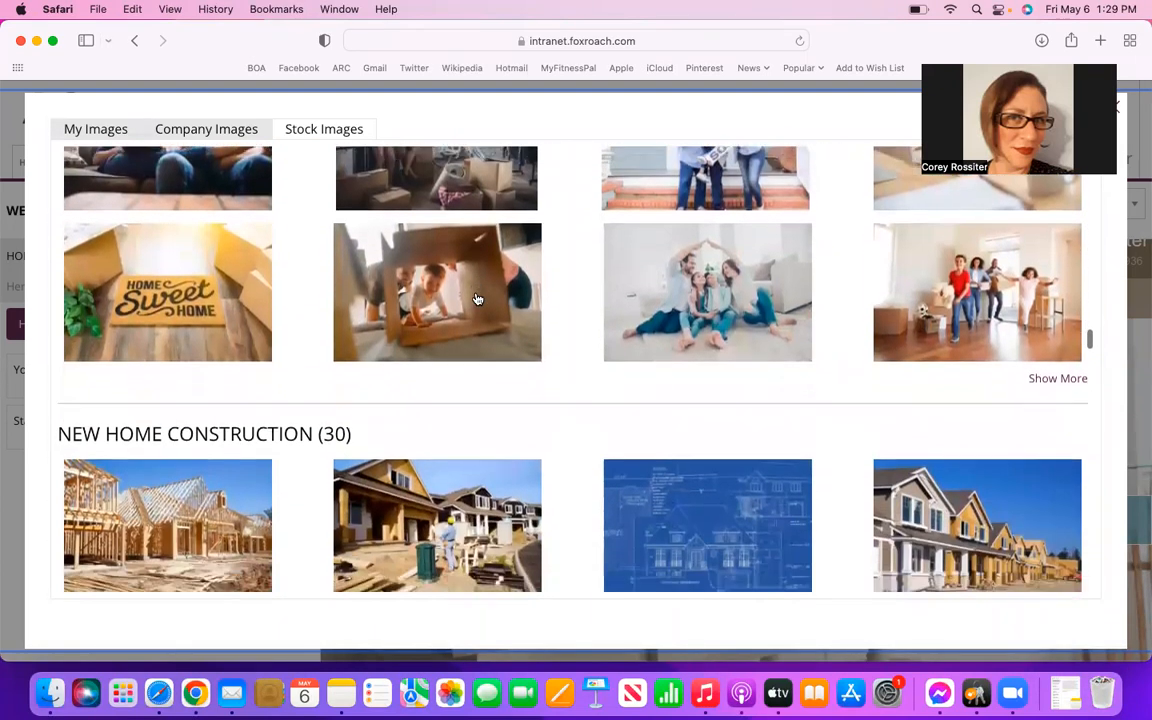
{"action": "scroll", "coordinate": [480, 289], "scroll_direction": "down", "scroll_amount": 10}
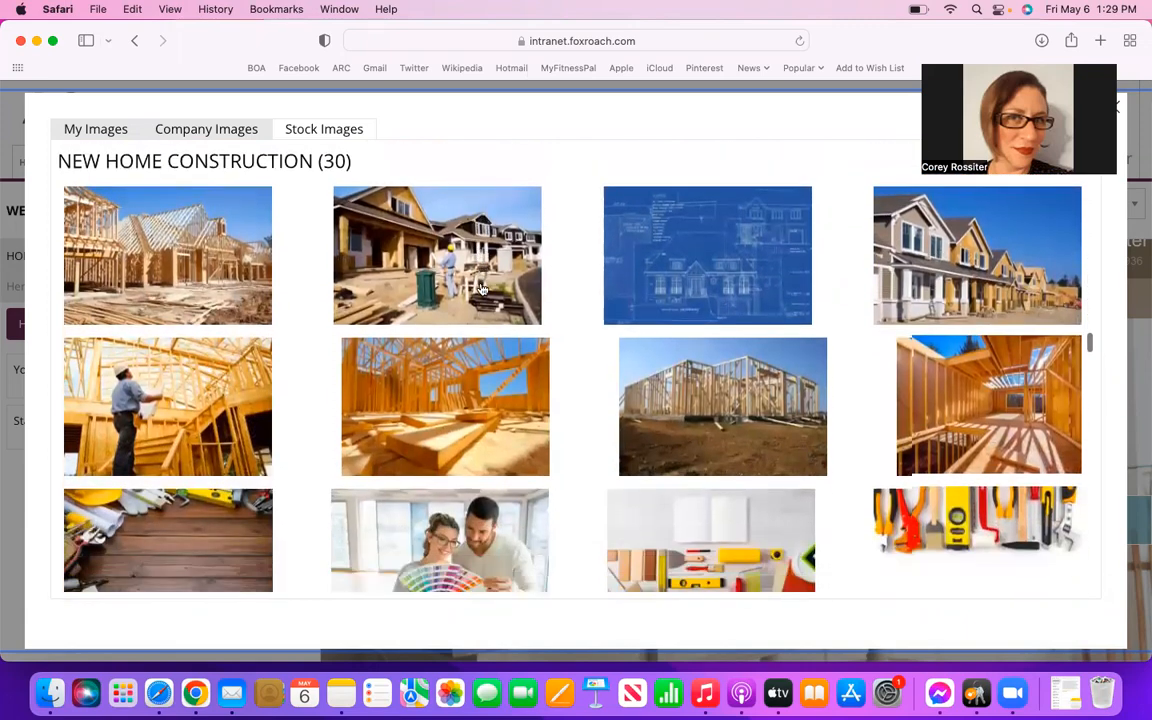
{"action": "scroll", "coordinate": [480, 289], "scroll_direction": "down", "scroll_amount": 20}
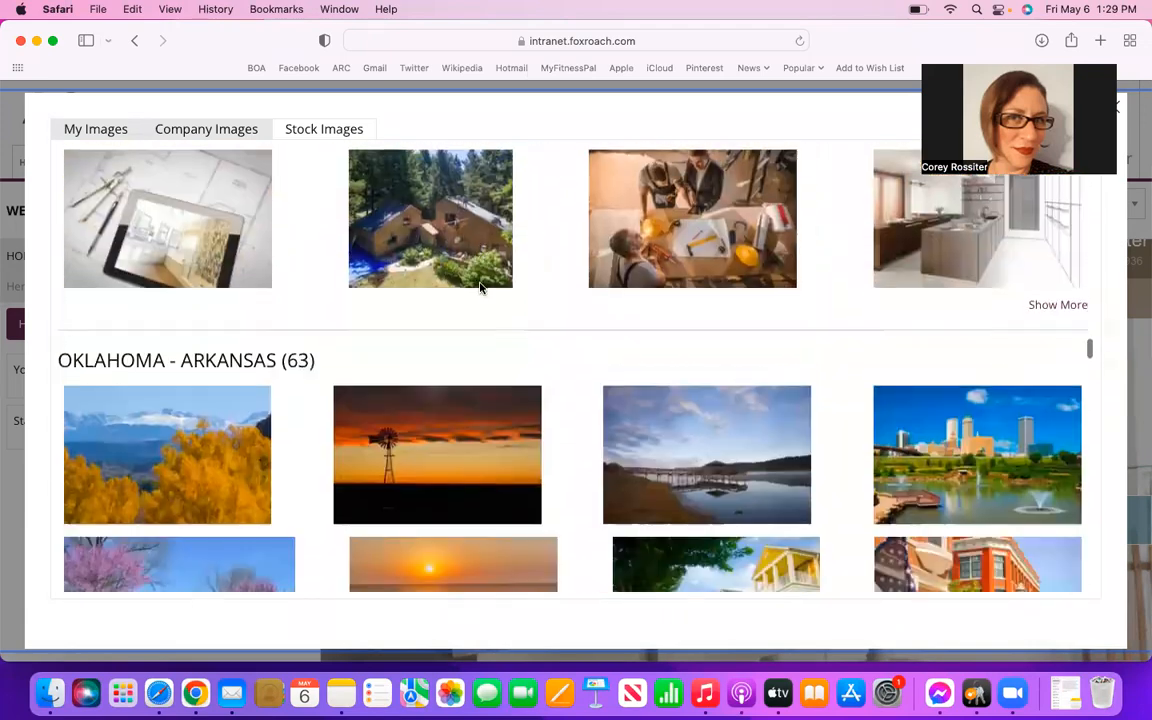
Review the seasonal stock photos in the Holidays - Spring and Holidays - Winter categories.
{"action": "scroll", "coordinate": [479, 288], "scroll_direction": "down", "scroll_amount": 15}
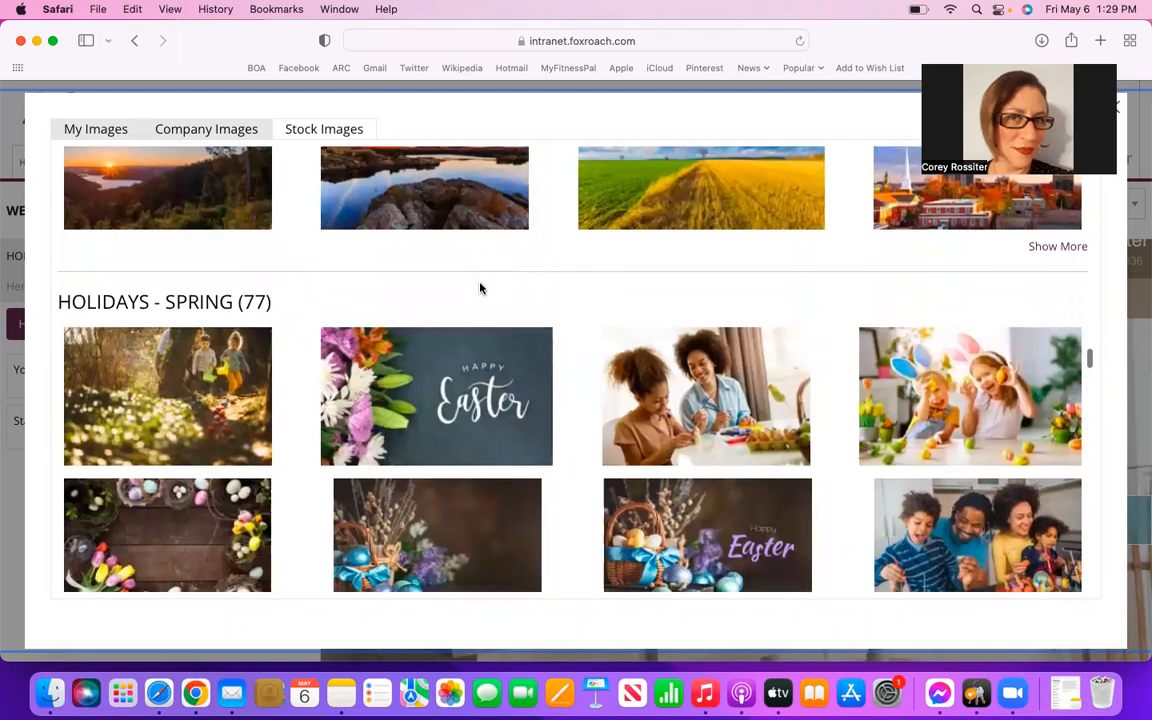
{"action": "scroll", "coordinate": [479, 288], "scroll_direction": "down", "scroll_amount": 15}
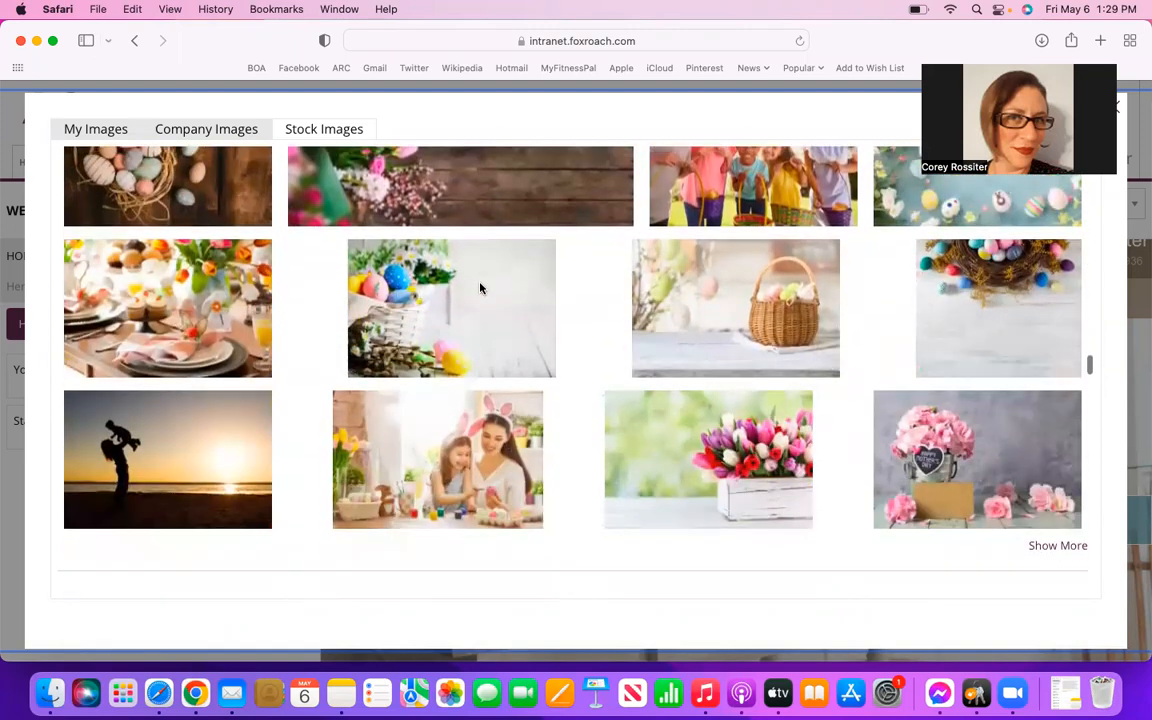
{"action": "scroll", "coordinate": [480, 289], "scroll_direction": "down", "scroll_amount": 2}
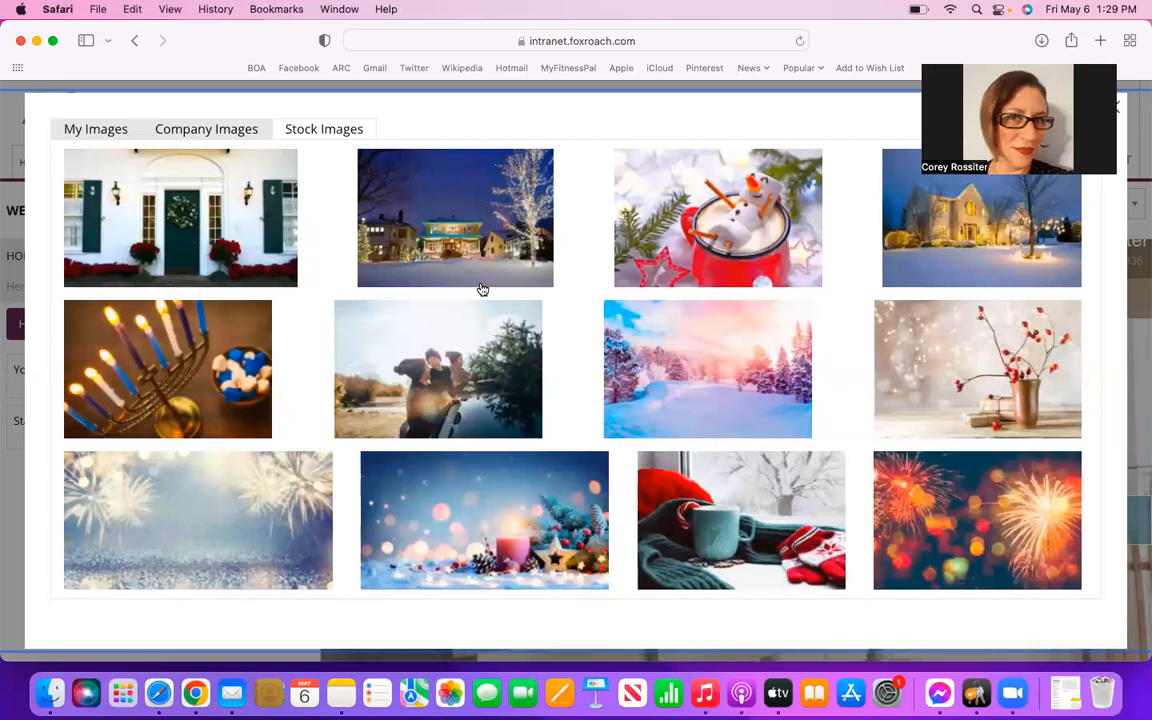
{"action": "scroll", "coordinate": [482, 289], "scroll_direction": "up", "scroll_amount": 2}
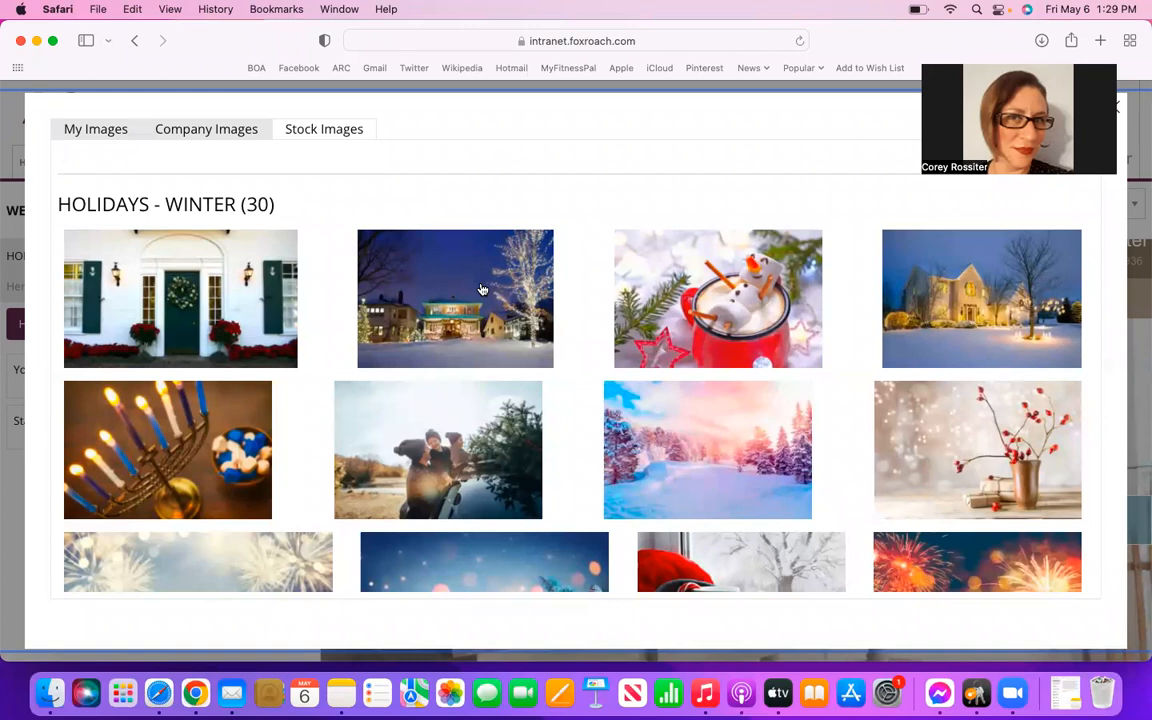
{"action": "scroll", "coordinate": [482, 289], "scroll_direction": "down", "scroll_amount": 1}
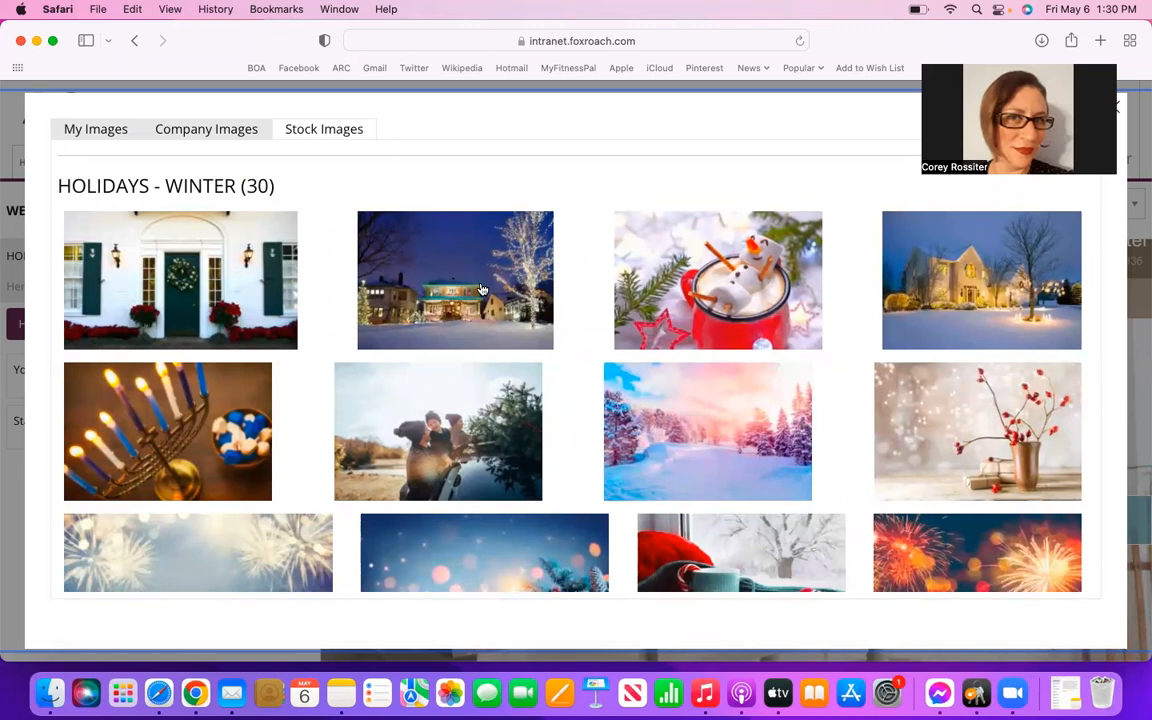
{"action": "scroll", "coordinate": [482, 289], "scroll_direction": "down", "scroll_amount": 5}
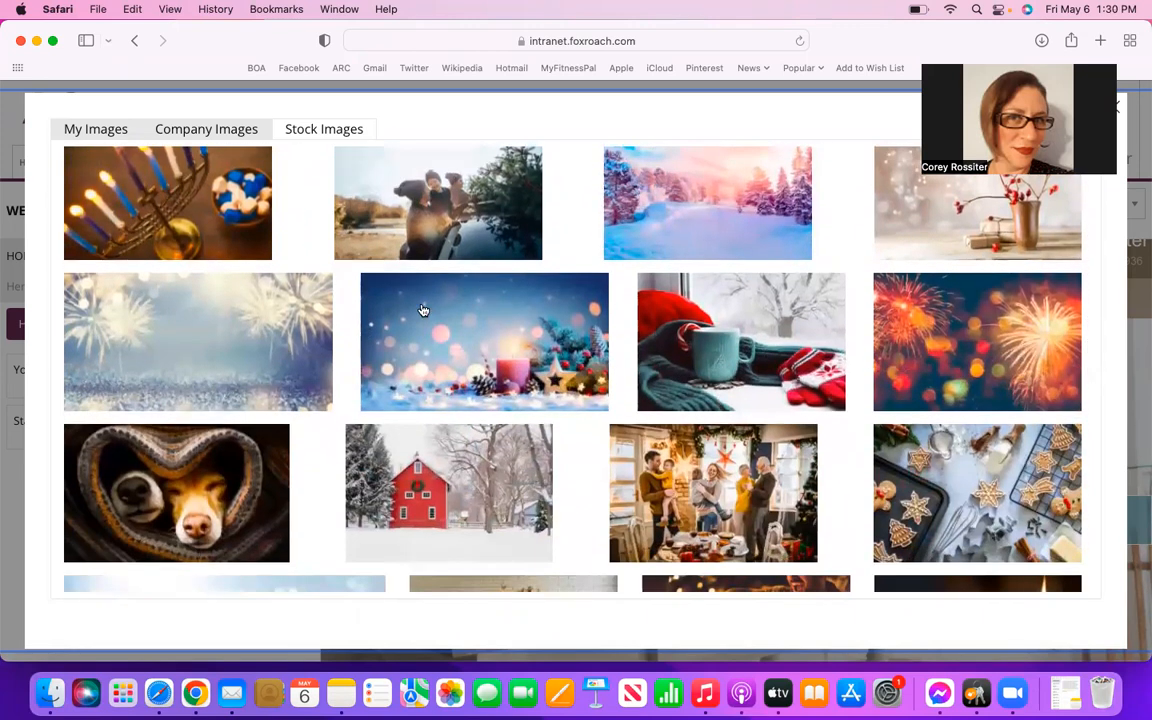
Review the remaining Holidays - Winter stock photos and the beginning of the Holidays - Fall category.
{"action": "scroll", "coordinate": [424, 310], "scroll_direction": "down", "scroll_amount": 1}
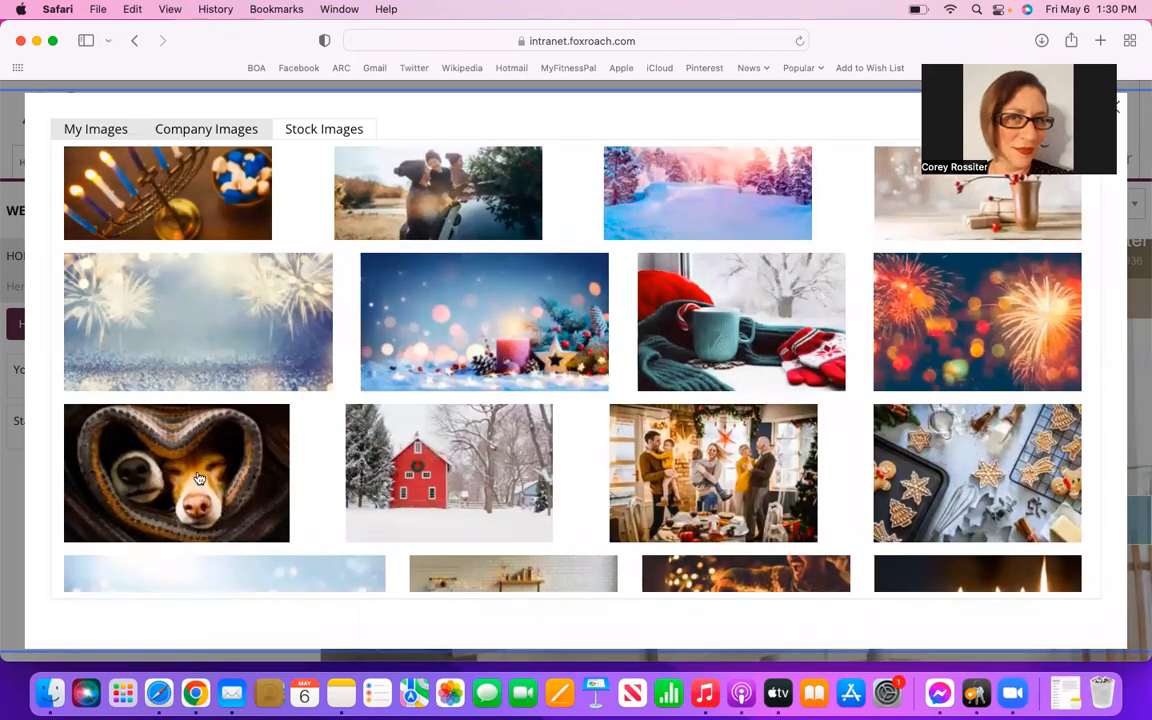
{"action": "scroll", "coordinate": [426, 436], "scroll_direction": "down", "scroll_amount": 2}
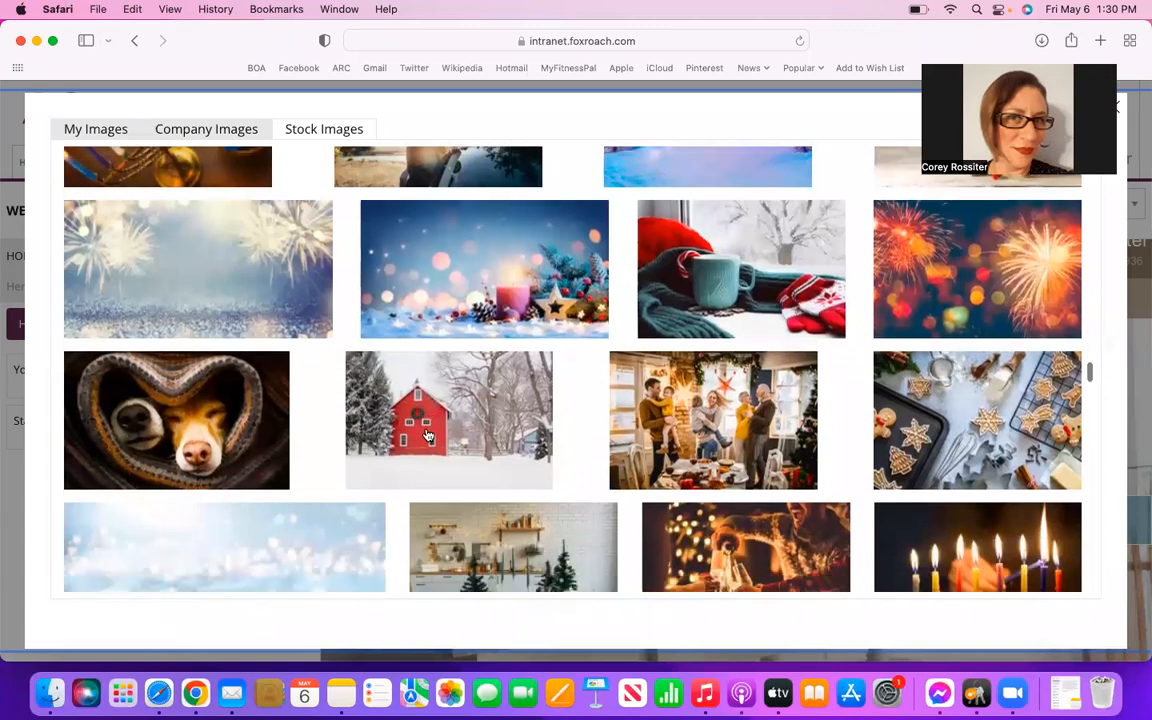
{"action": "scroll", "coordinate": [426, 436], "scroll_direction": "down", "scroll_amount": 2}
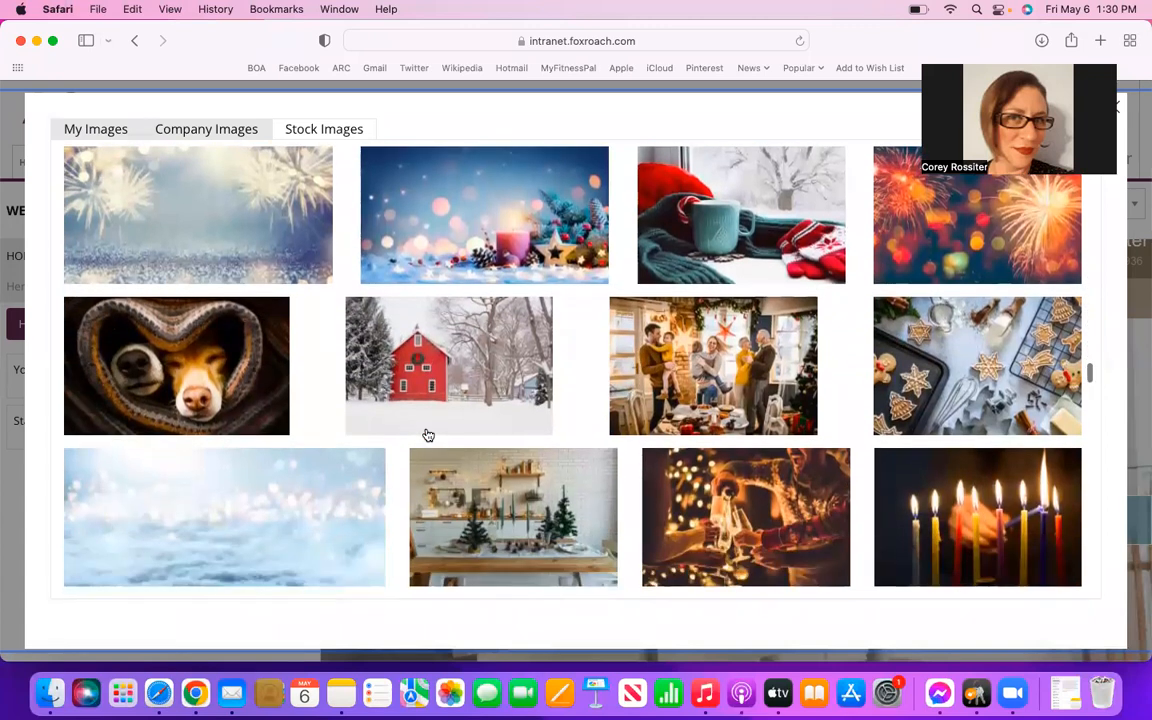
{"action": "scroll", "coordinate": [426, 436], "scroll_direction": "down", "scroll_amount": 2}
{"action": "scroll", "coordinate": [426, 436], "scroll_direction": "down", "scroll_amount": 2}
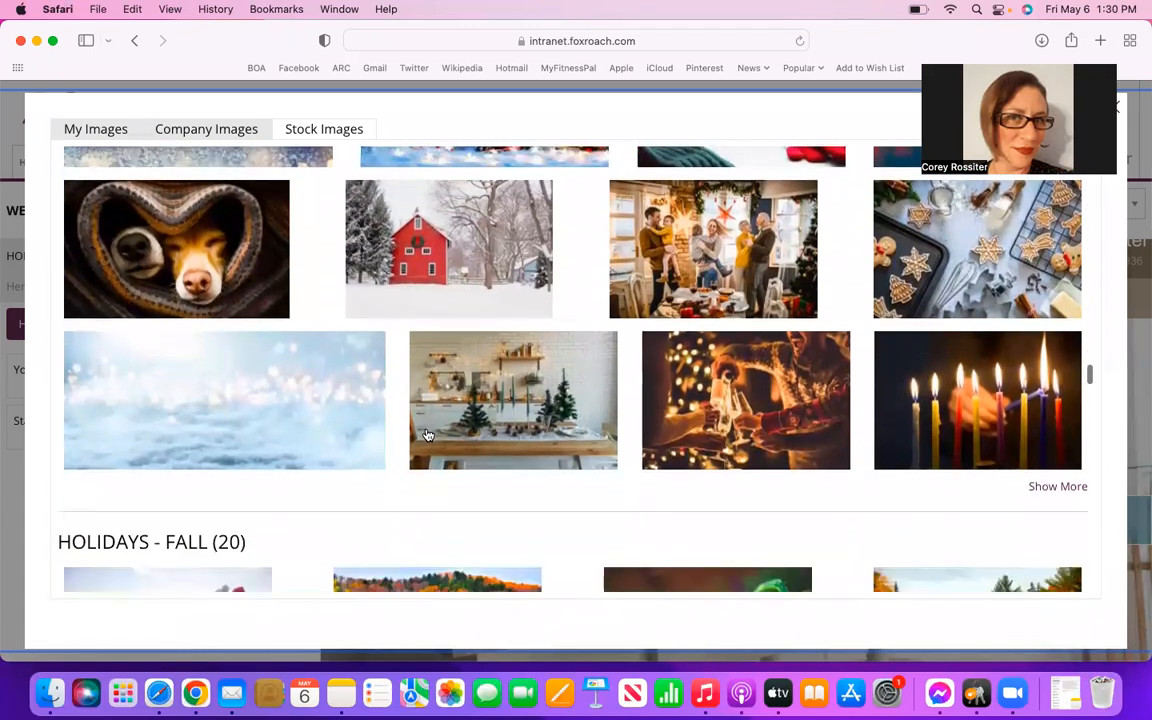
{"action": "scroll", "coordinate": [426, 436], "scroll_direction": "down", "scroll_amount": 2}
{"action": "scroll", "coordinate": [426, 434], "scroll_direction": "down", "scroll_amount": 3}
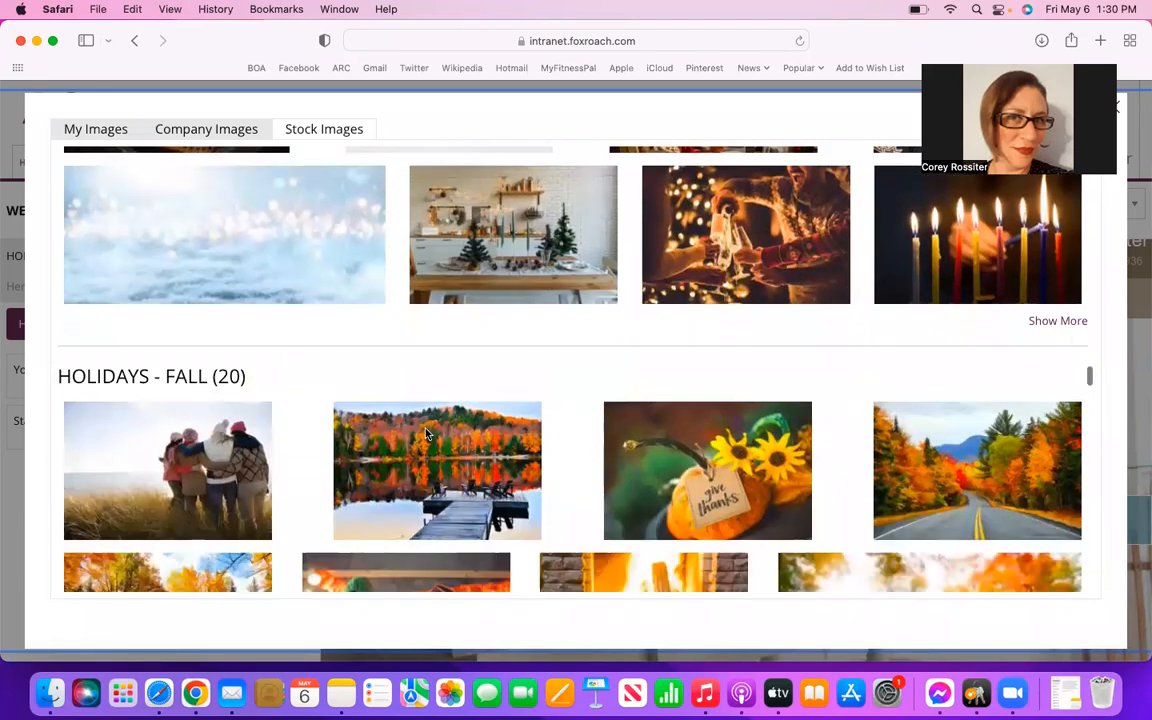
Skim the stock photo categories from Holidays - Fall down to Waterfront.
{"action": "scroll", "coordinate": [426, 433], "scroll_direction": "down", "scroll_amount": 2}
{"action": "scroll", "coordinate": [427, 434], "scroll_direction": "down", "scroll_amount": 4}
{"action": "scroll", "coordinate": [426, 434], "scroll_direction": "down", "scroll_amount": 15}
{"action": "scroll", "coordinate": [426, 434], "scroll_direction": "down", "scroll_amount": 9}
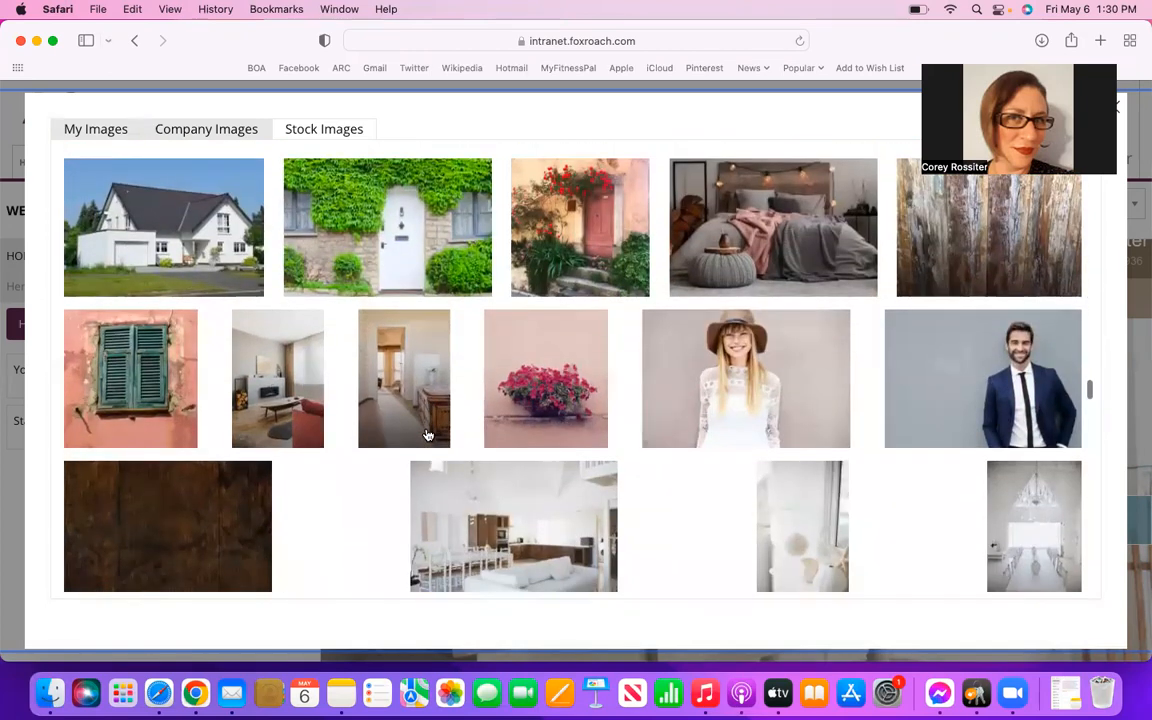
{"action": "scroll", "coordinate": [427, 434], "scroll_direction": "down", "scroll_amount": 12}
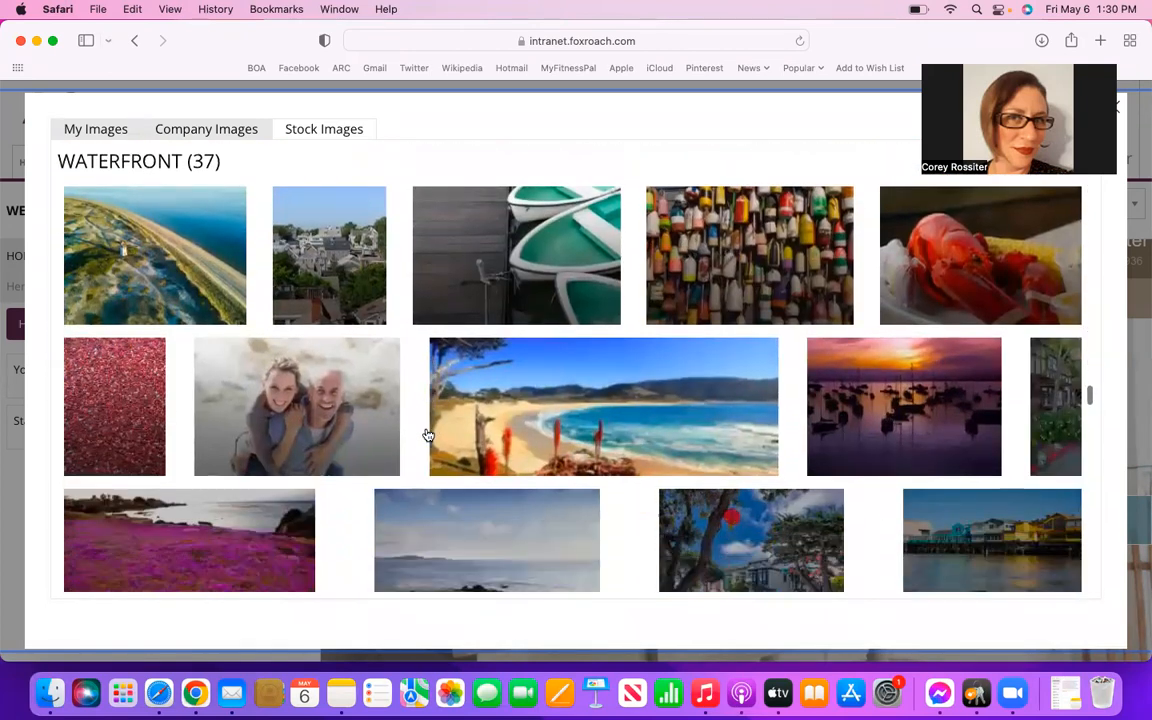
{"action": "scroll", "coordinate": [427, 434], "scroll_direction": "up", "scroll_amount": 20}
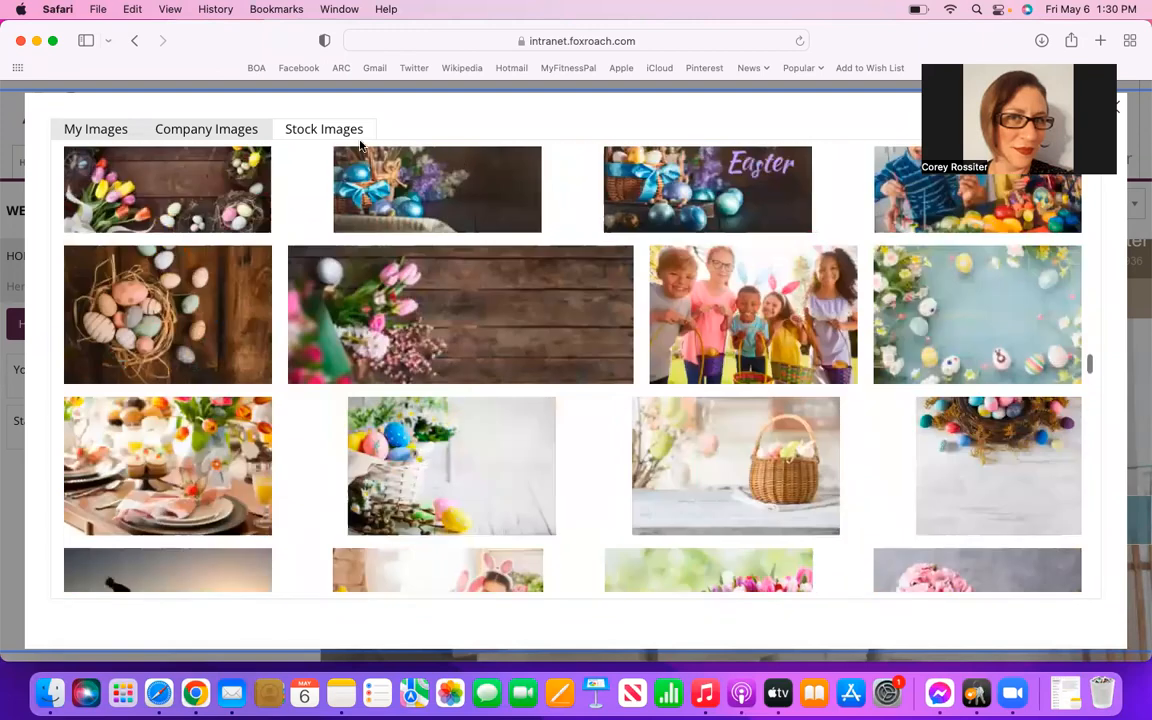
Browse the company images from the Philadelphia neighborhood categories through Trident Pages.
{"action": "left_click", "coordinate": [216, 134]}
{"action": "scroll", "coordinate": [350, 293], "scroll_direction": "down", "scroll_amount": 5}
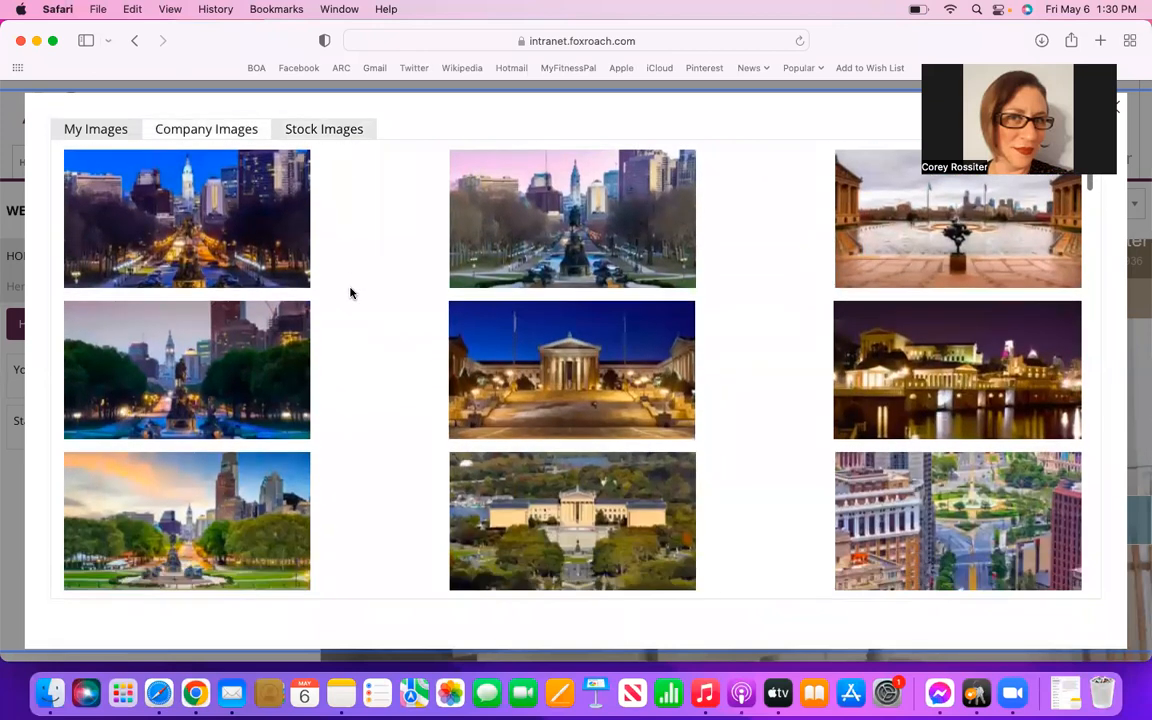
{"action": "scroll", "coordinate": [350, 293], "scroll_direction": "down", "scroll_amount": 5}
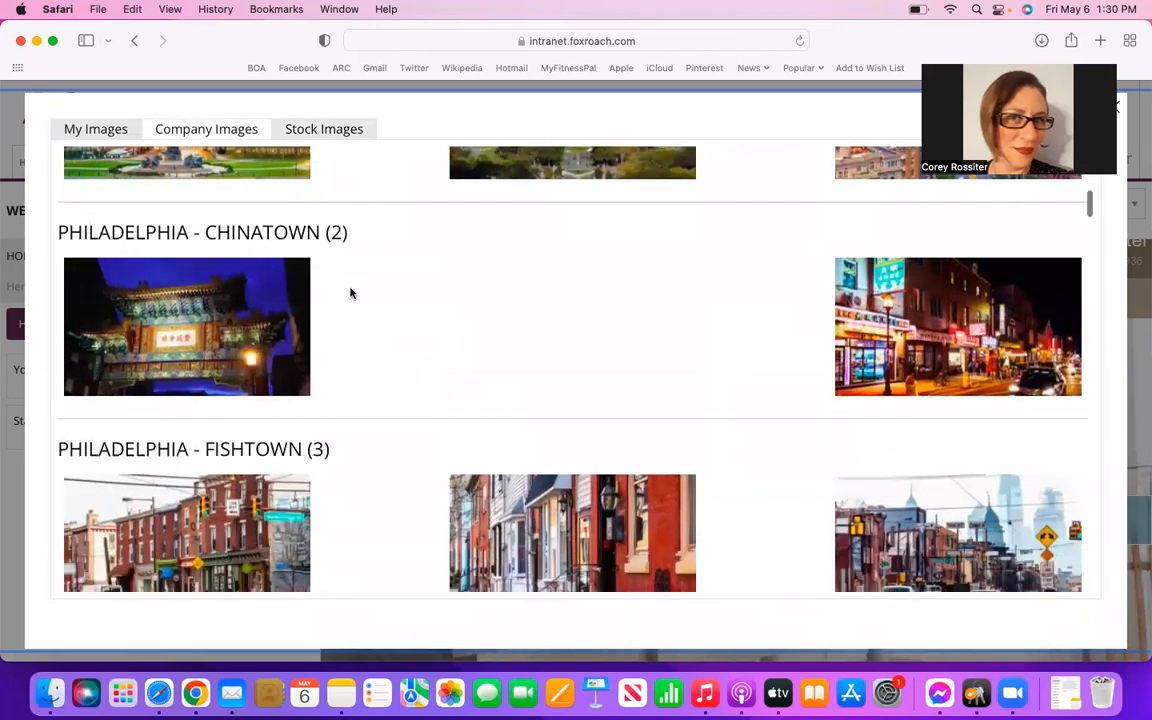
{"action": "scroll", "coordinate": [350, 293], "scroll_direction": "down", "scroll_amount": 5}
{"action": "scroll", "coordinate": [350, 293], "scroll_direction": "down", "scroll_amount": 5}
{"action": "scroll", "coordinate": [350, 293], "scroll_direction": "down", "scroll_amount": 5}
{"action": "scroll", "coordinate": [350, 293], "scroll_direction": "down", "scroll_amount": 5}
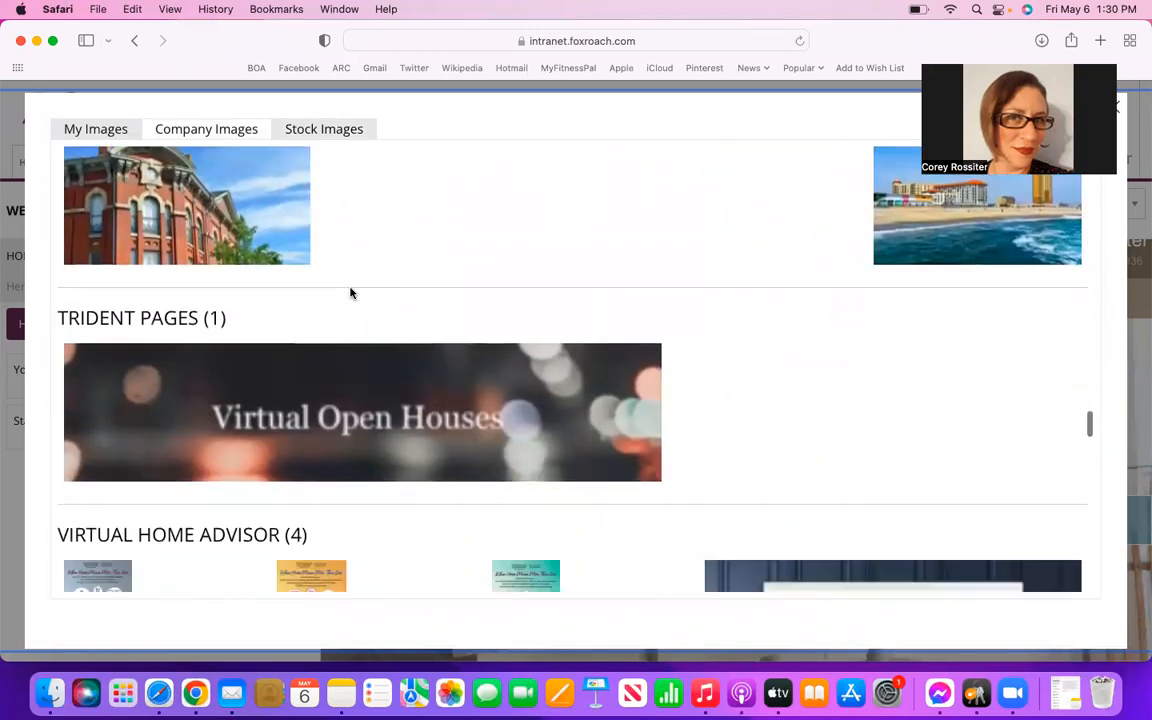
Look through the company images from Virtual Home Advisor to Jersey Shore, and return to the Warranty Logos category.
{"action": "scroll", "coordinate": [350, 293], "scroll_direction": "down", "scroll_amount": 5}
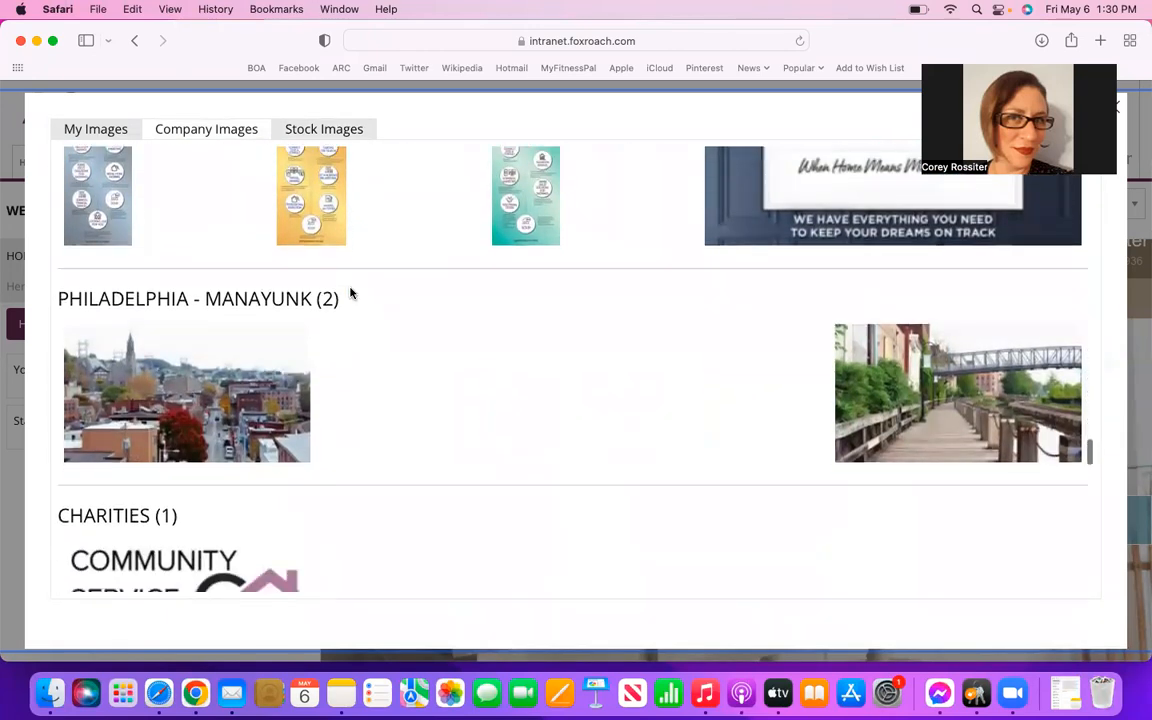
{"action": "scroll", "coordinate": [350, 293], "scroll_direction": "down", "scroll_amount": 5}
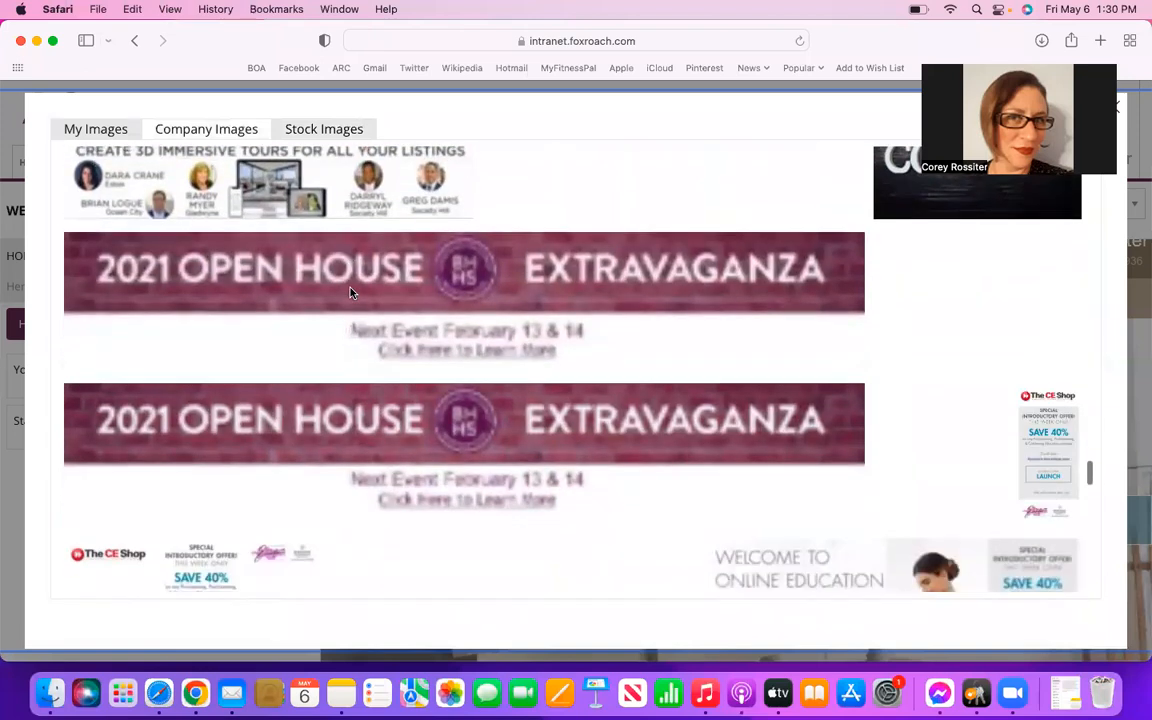
{"action": "scroll", "coordinate": [350, 293], "scroll_direction": "down", "scroll_amount": 5}
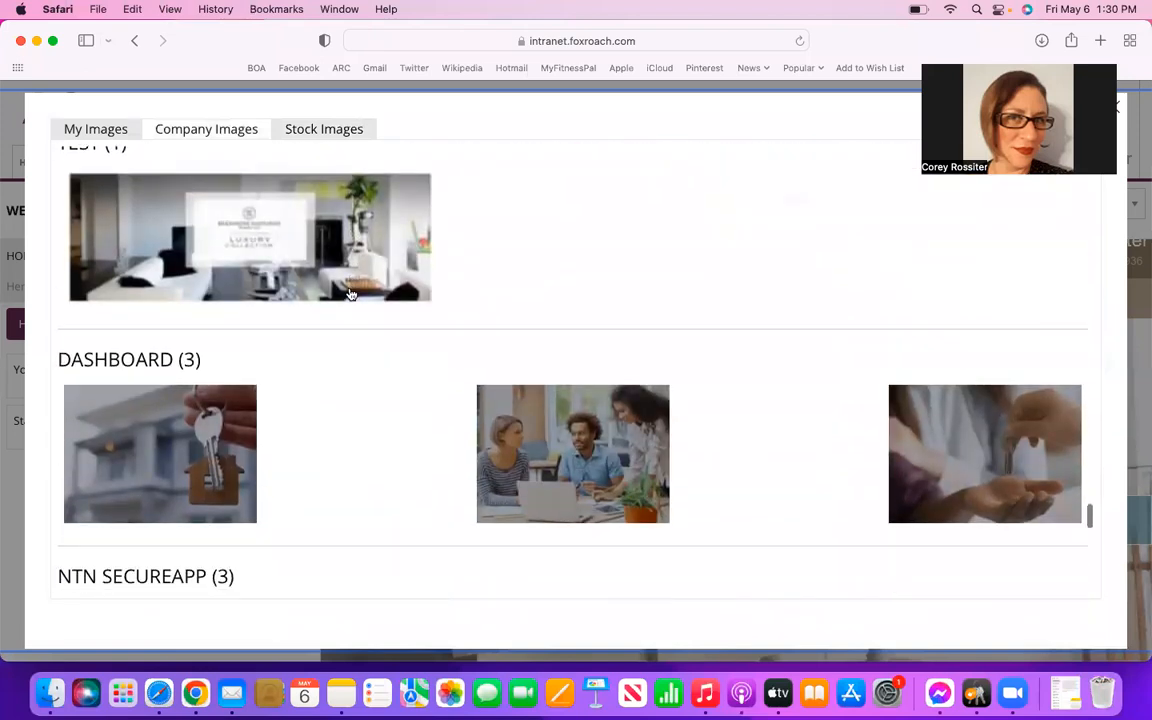
{"action": "scroll", "coordinate": [350, 293], "scroll_direction": "down", "scroll_amount": 4}
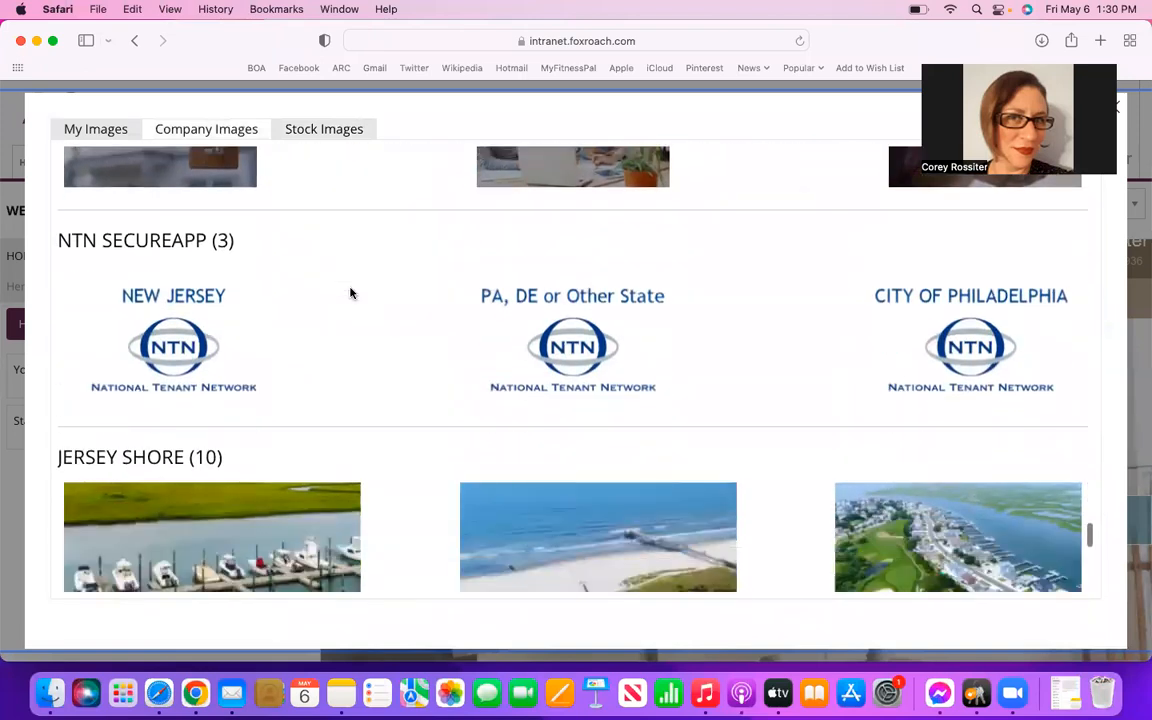
{"action": "scroll", "coordinate": [350, 293], "scroll_direction": "down", "scroll_amount": 4}
{"action": "scroll", "coordinate": [350, 293], "scroll_direction": "down", "scroll_amount": 4}
{"action": "scroll", "coordinate": [351, 292], "scroll_direction": "down", "scroll_amount": 4}
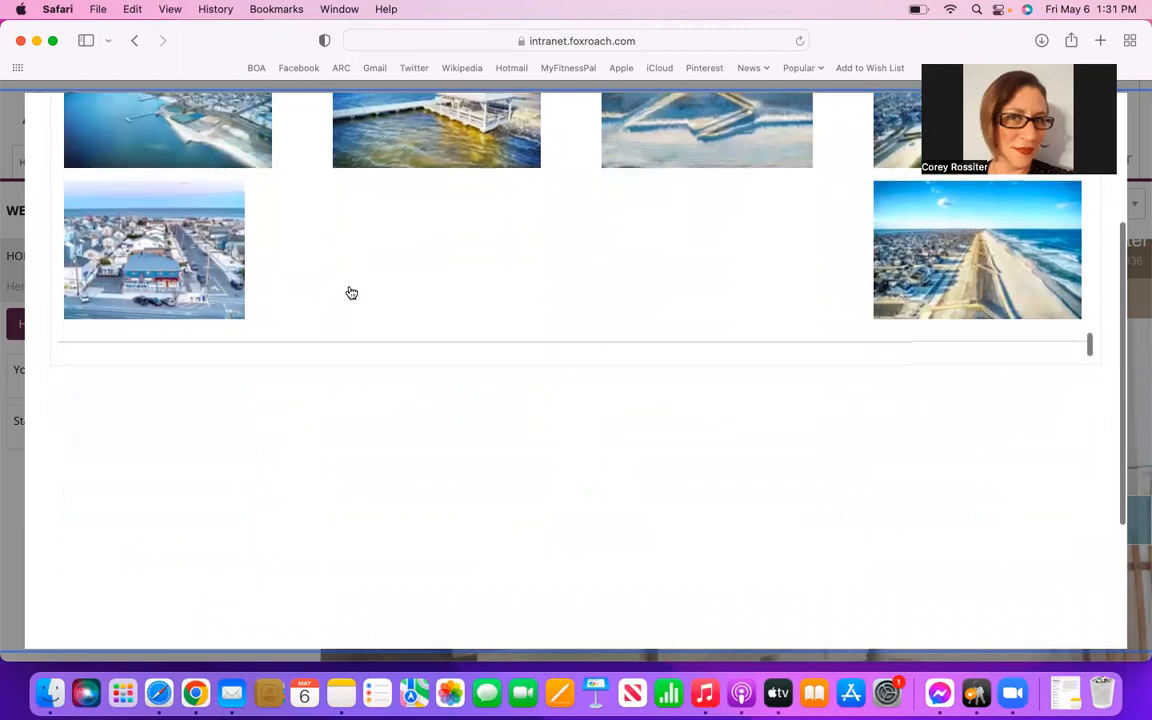
{"action": "scroll", "coordinate": [351, 292], "scroll_direction": "down", "scroll_amount": 3}
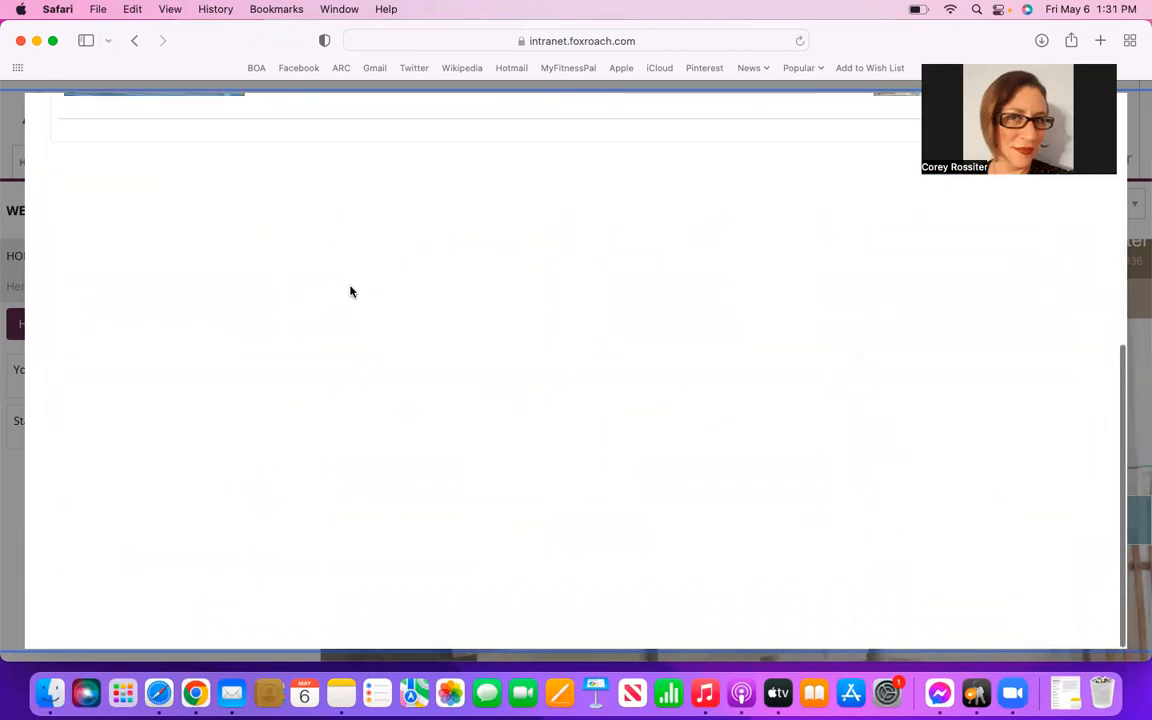
{"action": "scroll", "coordinate": [351, 292], "scroll_direction": "up", "scroll_amount": 5}
{"action": "scroll", "coordinate": [351, 292], "scroll_direction": "up", "scroll_amount": 10}
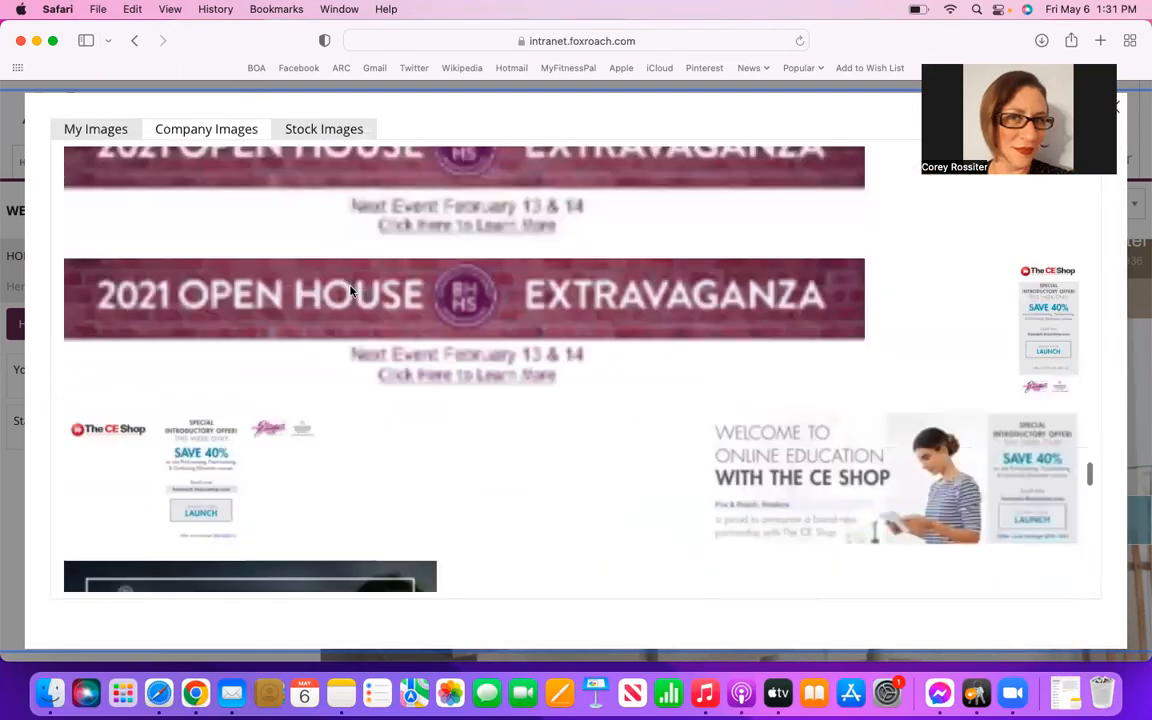
{"action": "scroll", "coordinate": [351, 292], "scroll_direction": "up", "scroll_amount": 15}
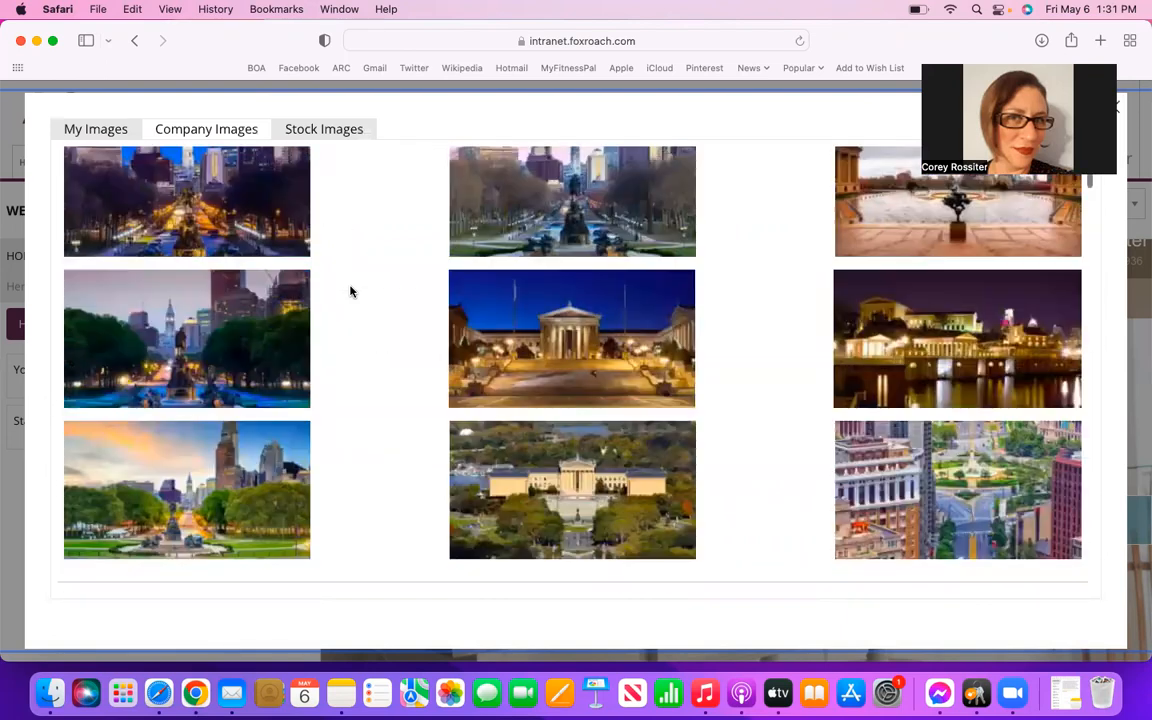
{"action": "scroll", "coordinate": [351, 292], "scroll_direction": "up", "scroll_amount": 5}
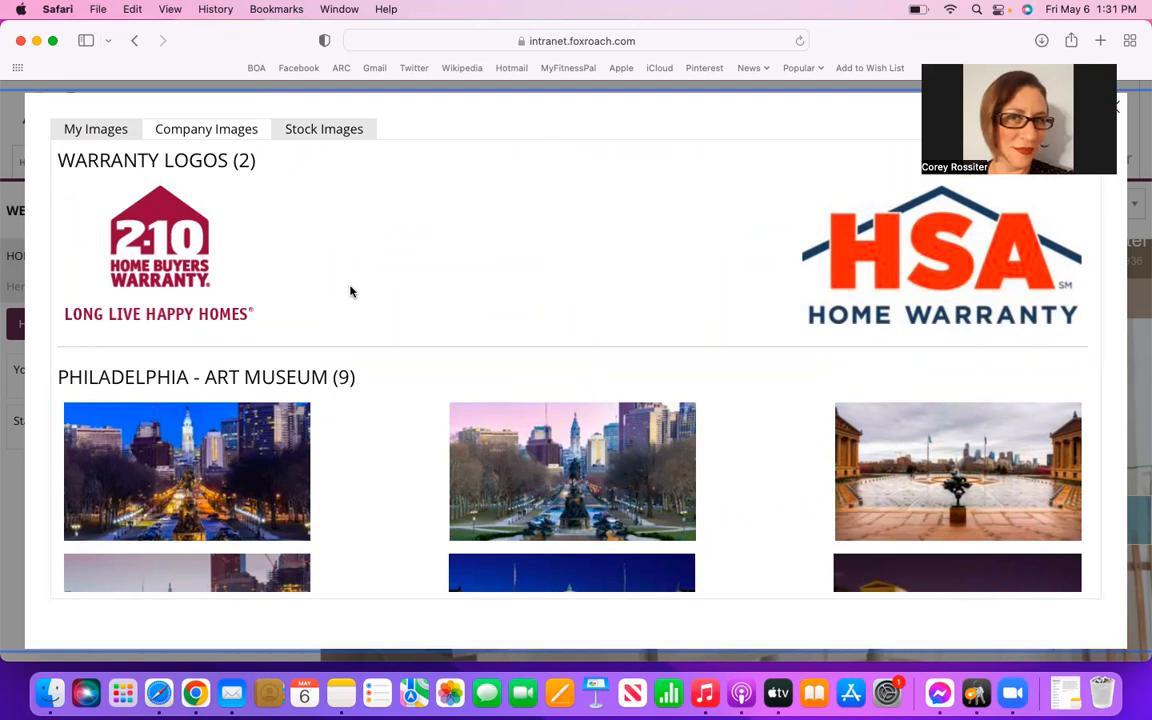
Review the personal Logo and Team images and the option to add an image, and close the hero background picker.
{"action": "left_click", "coordinate": [93, 137]}
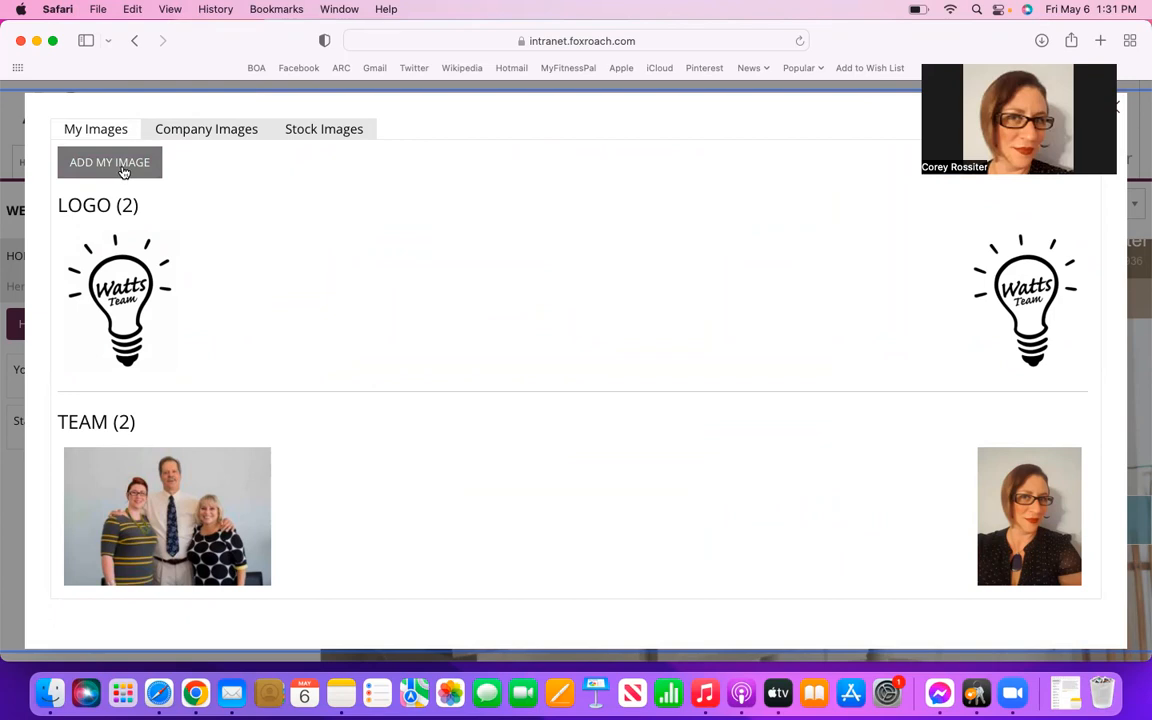
{"action": "scroll", "coordinate": [540, 303], "scroll_direction": "down", "scroll_amount": 2}
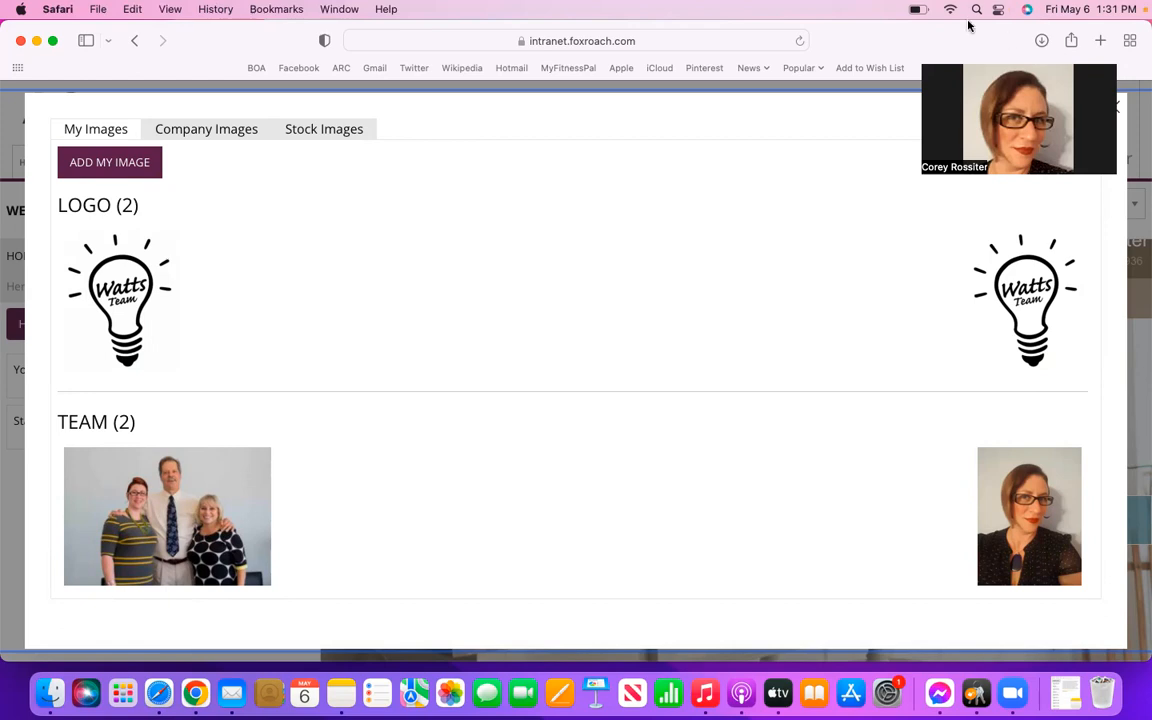
{"action": "left_click", "coordinate": [1114, 108]}
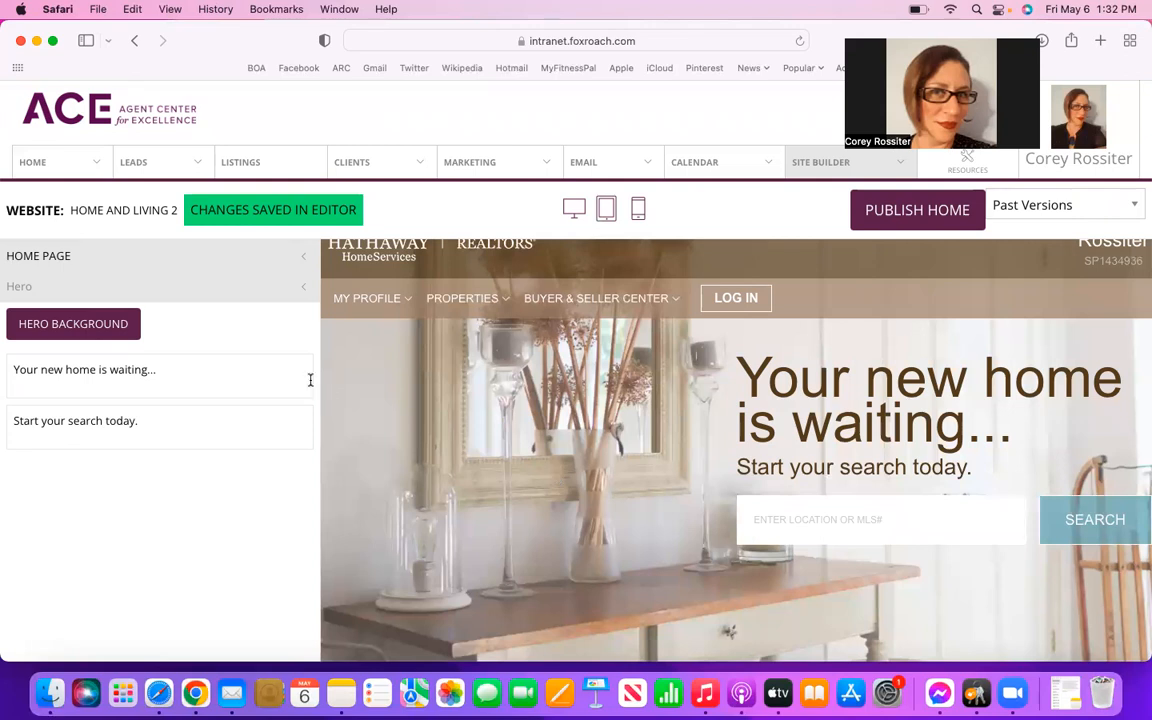
Open the home page's Body settings and examine the background behind the Welcome section in the site preview.
{"action": "left_click", "coordinate": [170, 292]}
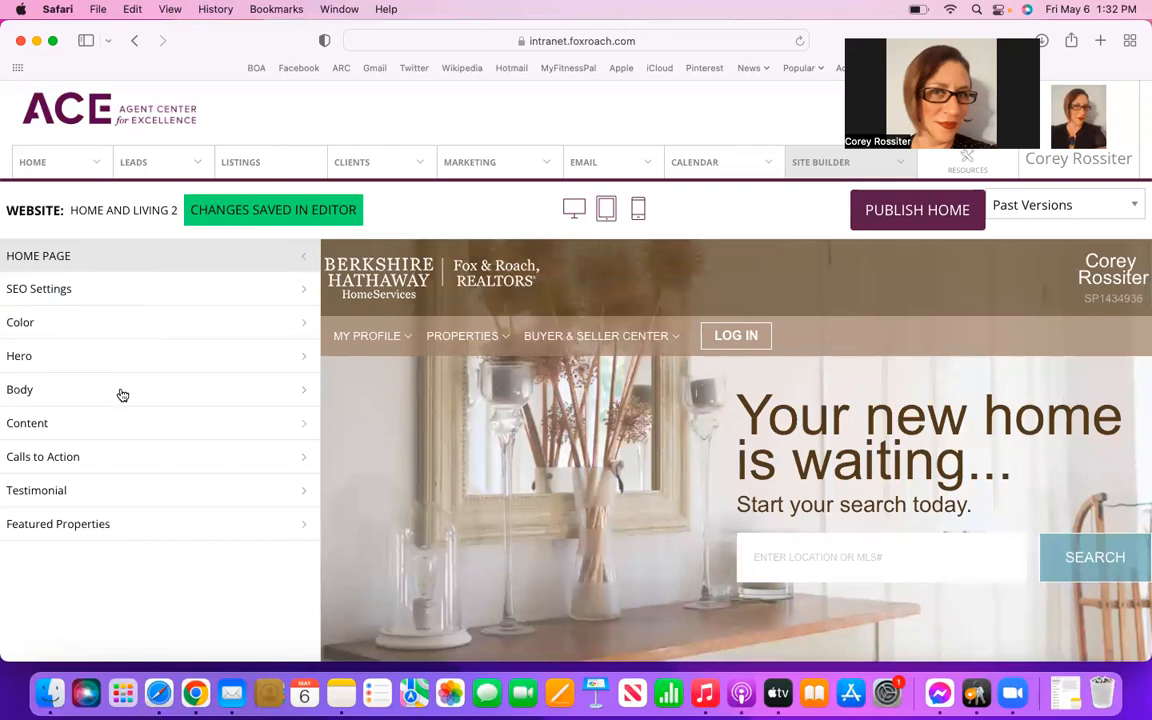
{"action": "left_click", "coordinate": [185, 400]}
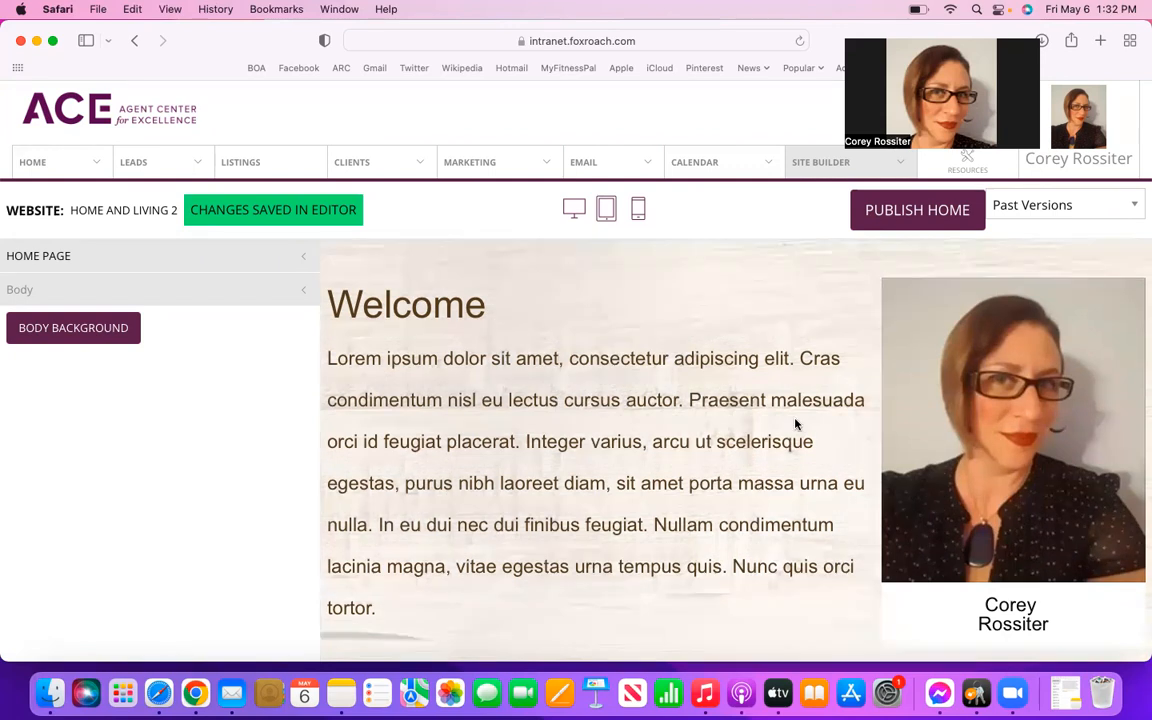
{"action": "scroll", "coordinate": [681, 334], "scroll_direction": "down", "scroll_amount": 1}
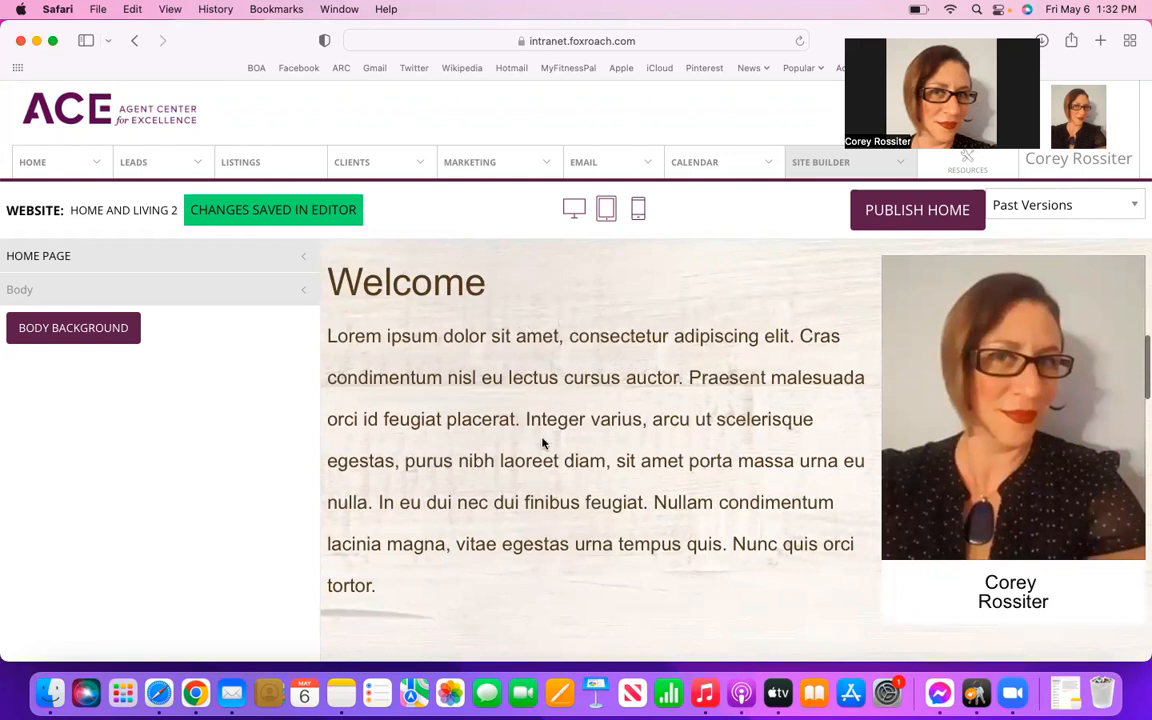
{"action": "scroll", "coordinate": [543, 443], "scroll_direction": "down", "scroll_amount": 2}
{"action": "scroll", "coordinate": [542, 440], "scroll_direction": "up", "scroll_amount": 3}
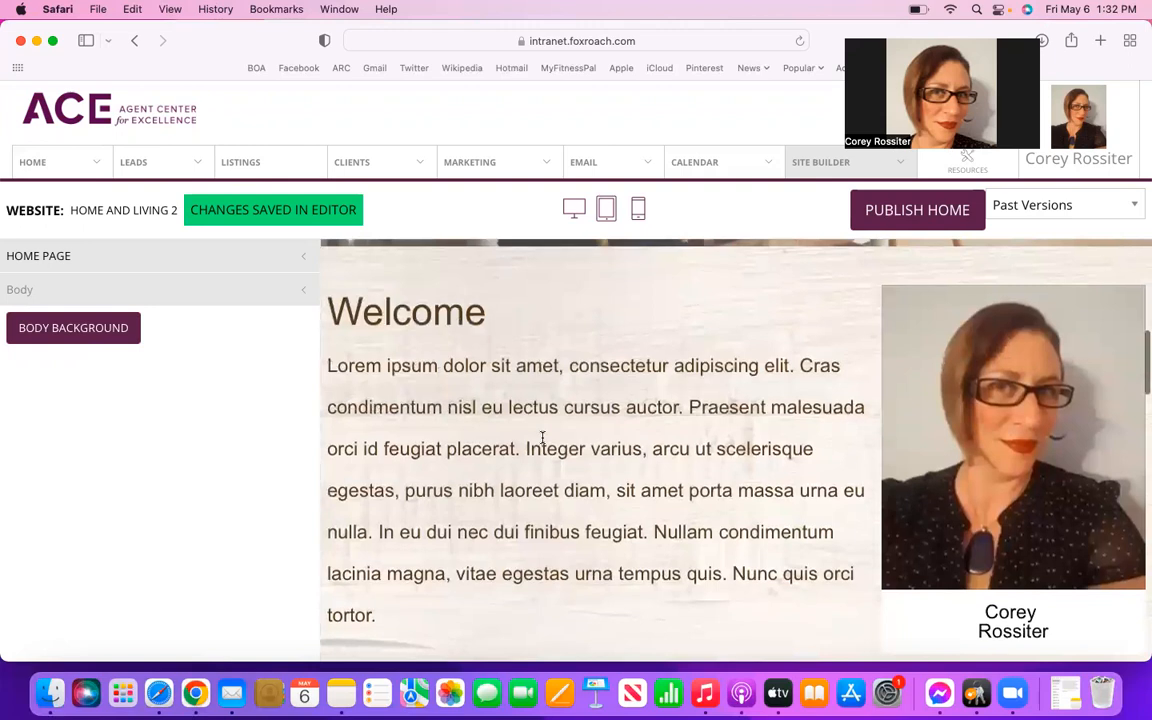
{"action": "scroll", "coordinate": [542, 440], "scroll_direction": "down", "scroll_amount": 5}
{"action": "scroll", "coordinate": [542, 443], "scroll_direction": "up", "scroll_amount": 1}
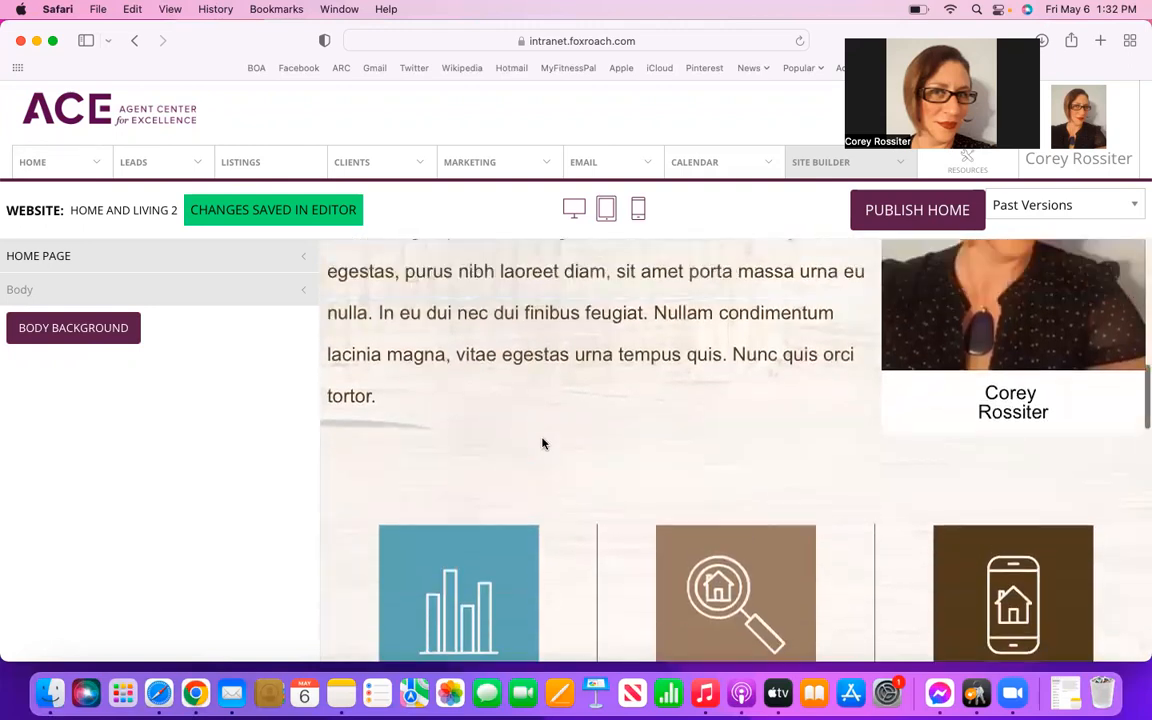
{"action": "scroll", "coordinate": [543, 443], "scroll_direction": "up", "scroll_amount": 5}
{"action": "scroll", "coordinate": [542, 442], "scroll_direction": "up", "scroll_amount": 1}
{"action": "scroll", "coordinate": [542, 442], "scroll_direction": "down", "scroll_amount": 2}
{"action": "scroll", "coordinate": [542, 438], "scroll_direction": "up", "scroll_amount": 1}
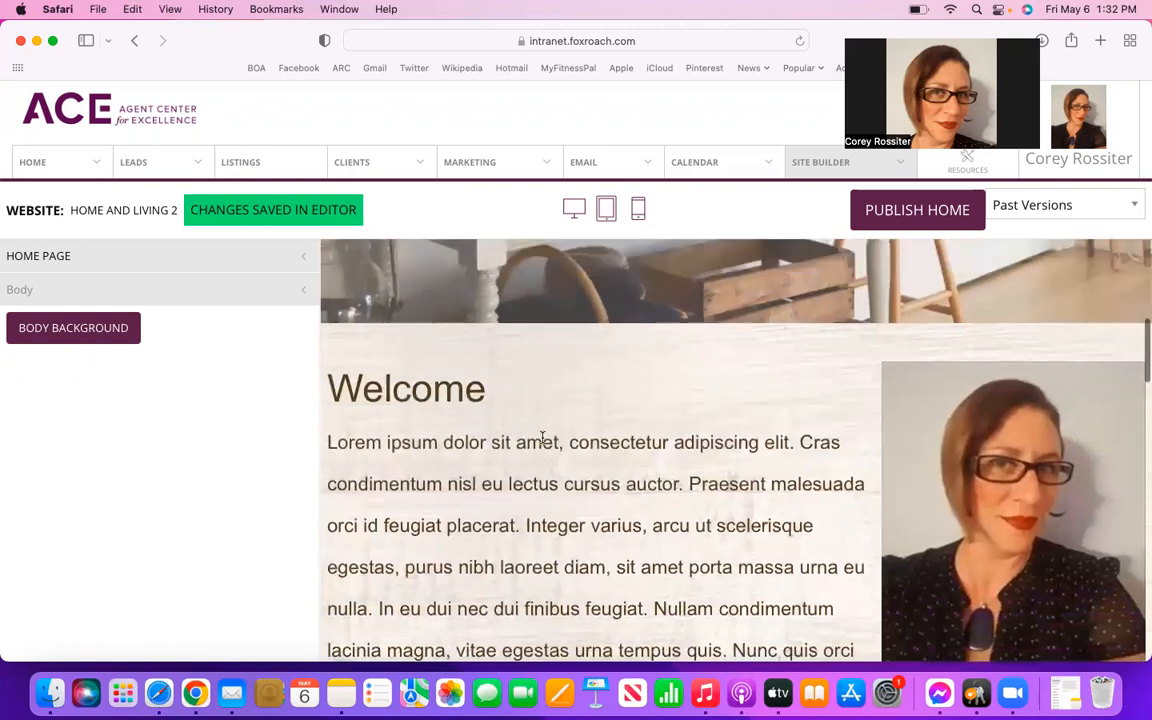
Browse the stock images offered for the body background, from Mobile Contact through the San Francisco / Bay Area city series, and close the picker.
{"action": "left_click", "coordinate": [64, 329]}
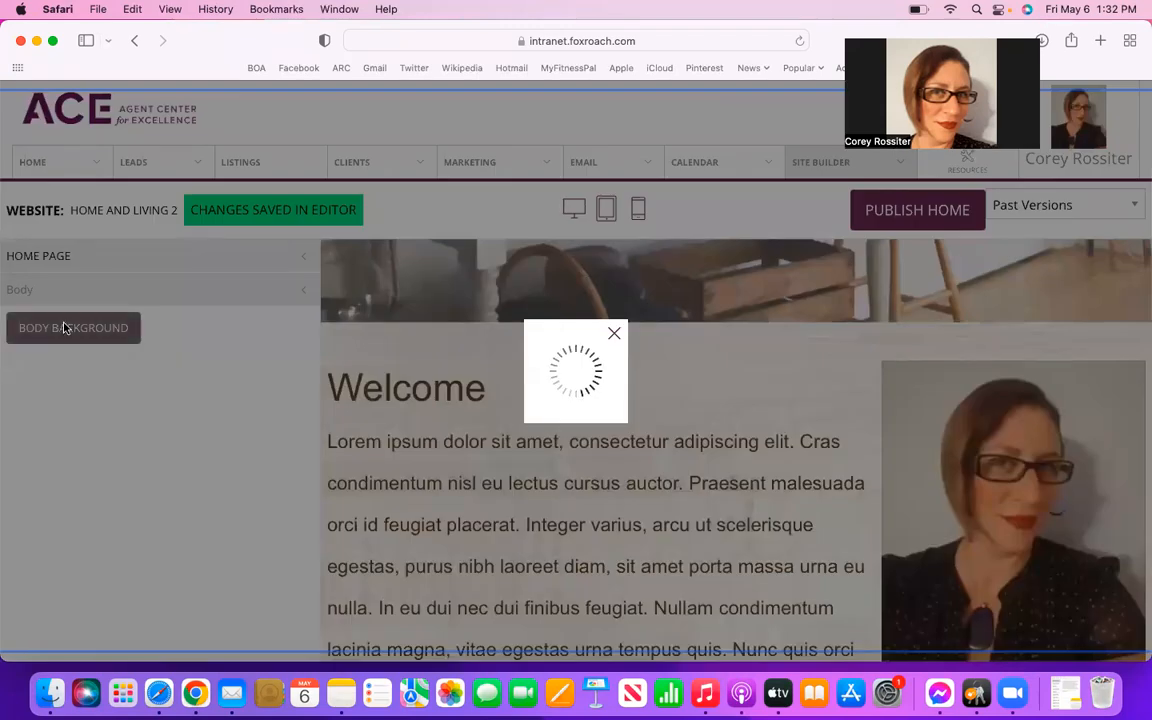
{"action": "scroll", "coordinate": [372, 374], "scroll_direction": "down", "scroll_amount": 1}
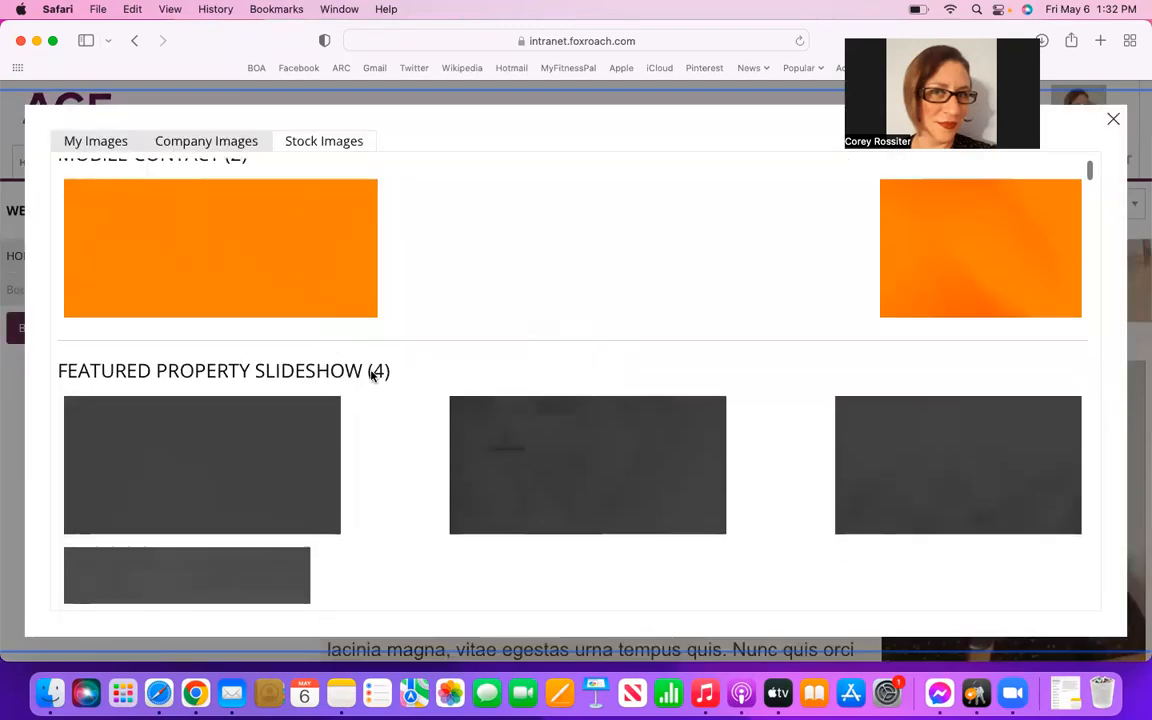
{"action": "scroll", "coordinate": [372, 374], "scroll_direction": "down", "scroll_amount": 10}
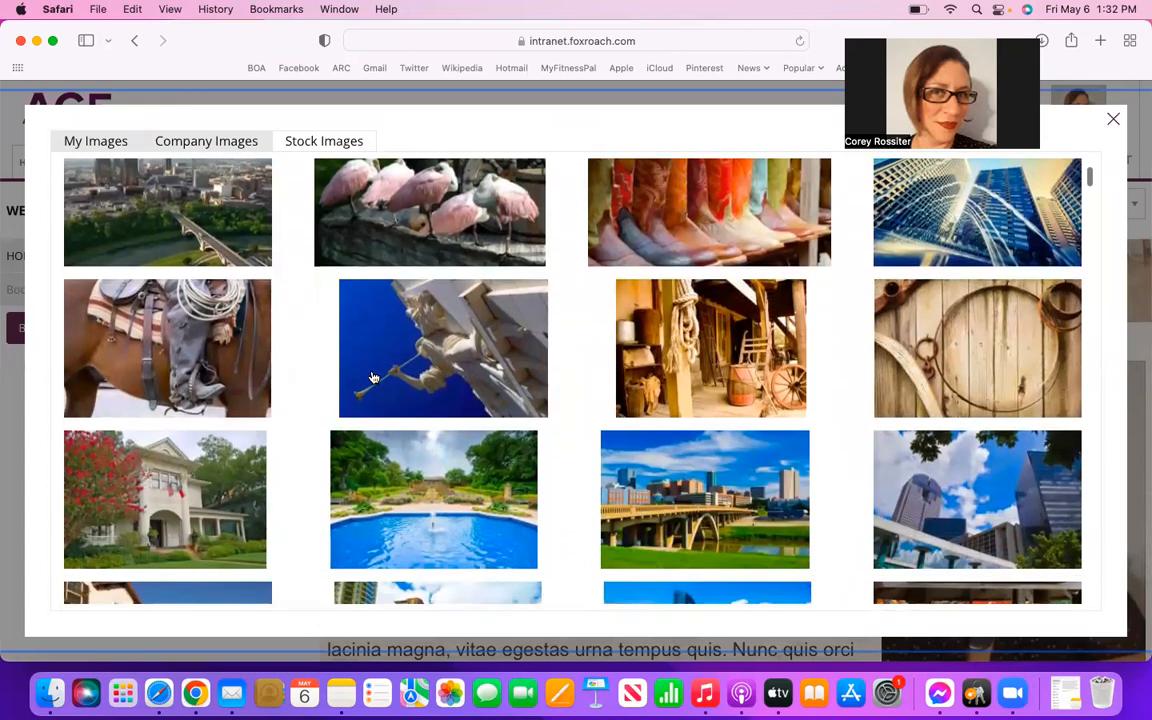
{"action": "scroll", "coordinate": [372, 377], "scroll_direction": "down", "scroll_amount": 8}
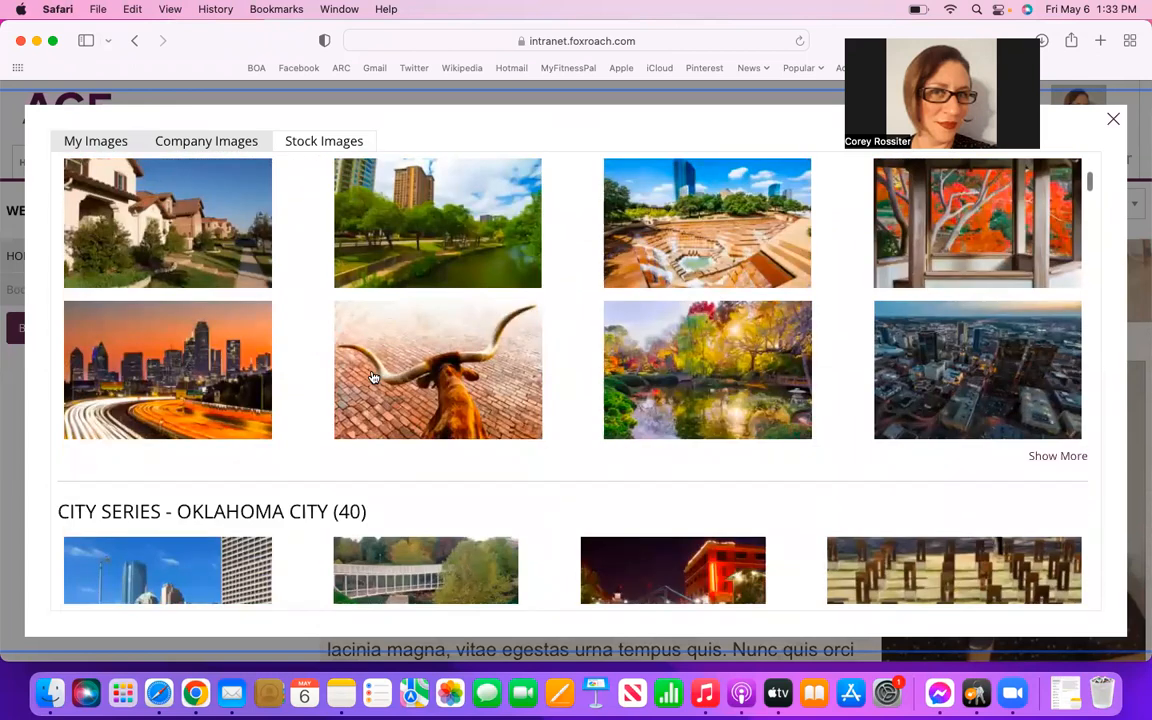
{"action": "scroll", "coordinate": [372, 377], "scroll_direction": "up", "scroll_amount": 20}
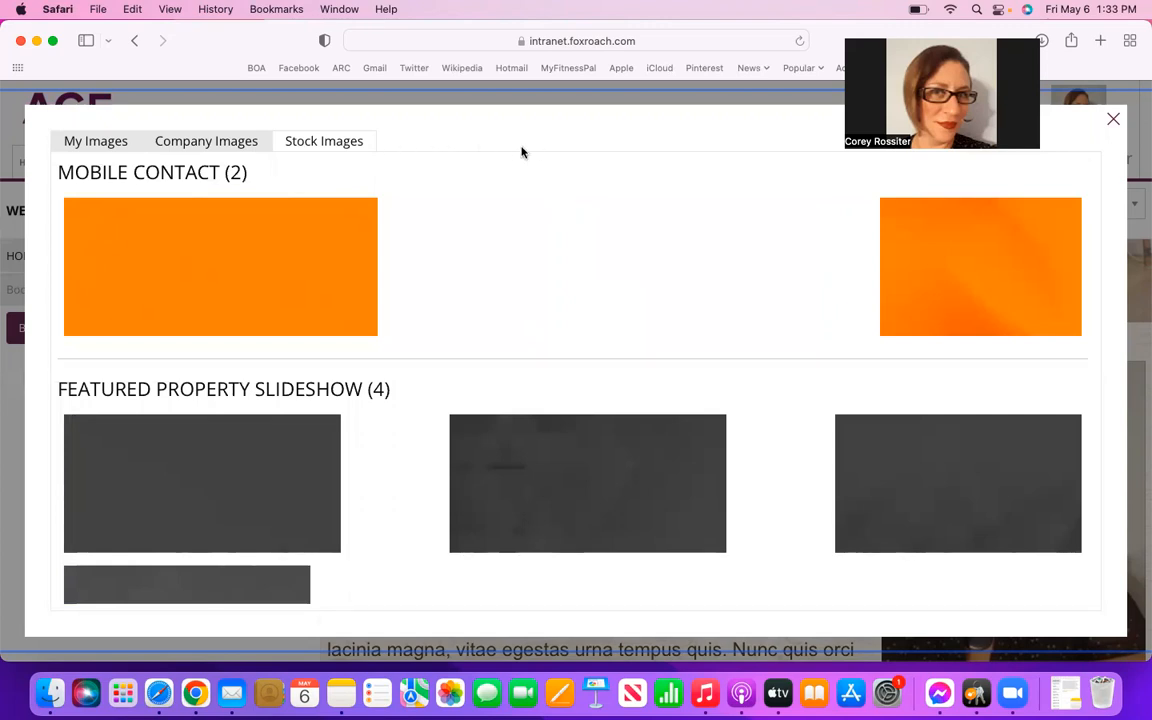
{"action": "scroll", "coordinate": [548, 295], "scroll_direction": "down", "scroll_amount": 1}
{"action": "scroll", "coordinate": [548, 295], "scroll_direction": "down", "scroll_amount": 10}
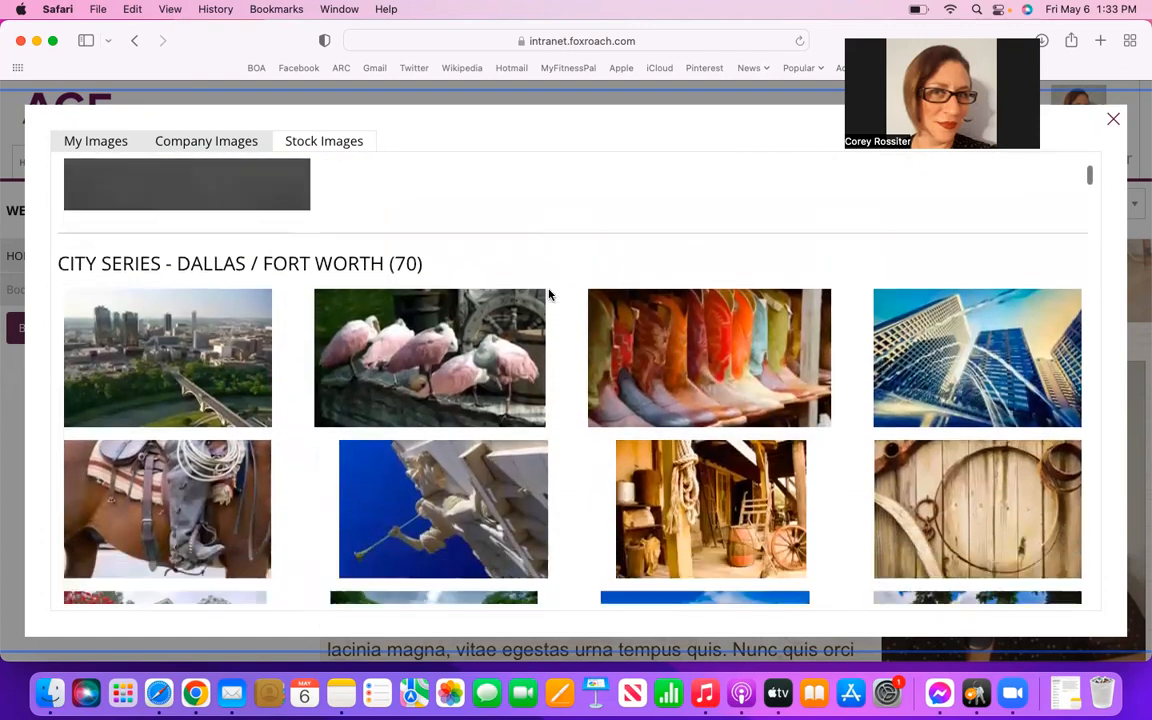
{"action": "scroll", "coordinate": [550, 290], "scroll_direction": "down", "scroll_amount": 5}
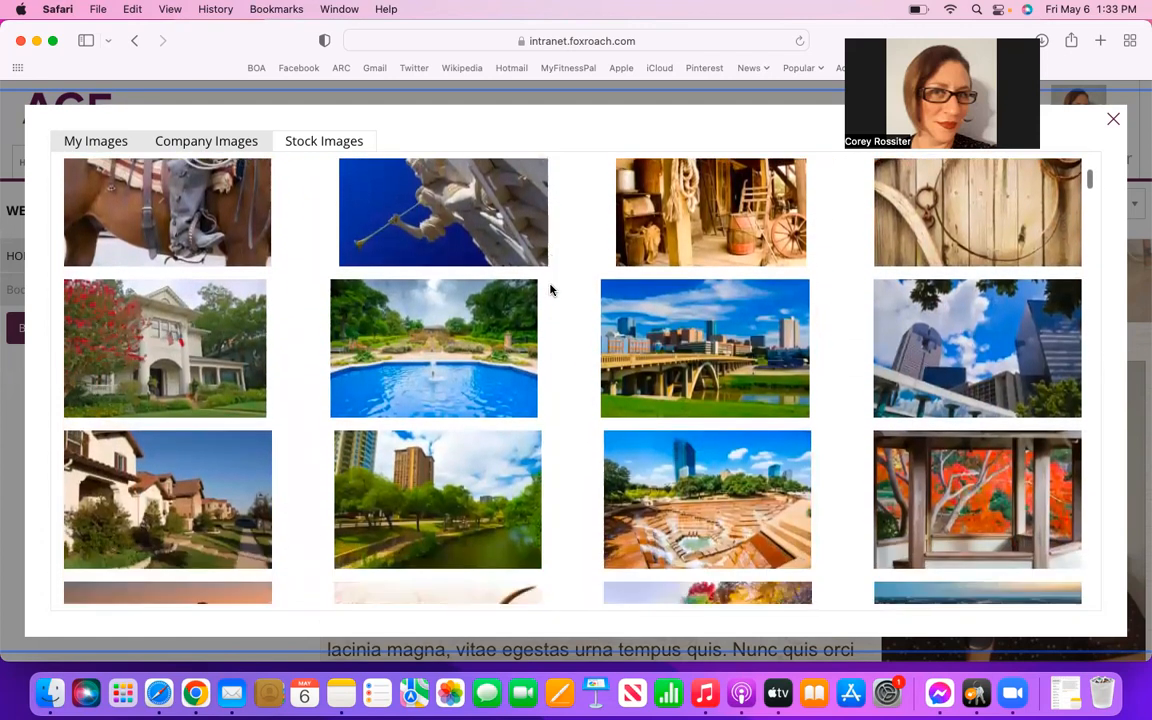
{"action": "scroll", "coordinate": [550, 290], "scroll_direction": "down", "scroll_amount": 10}
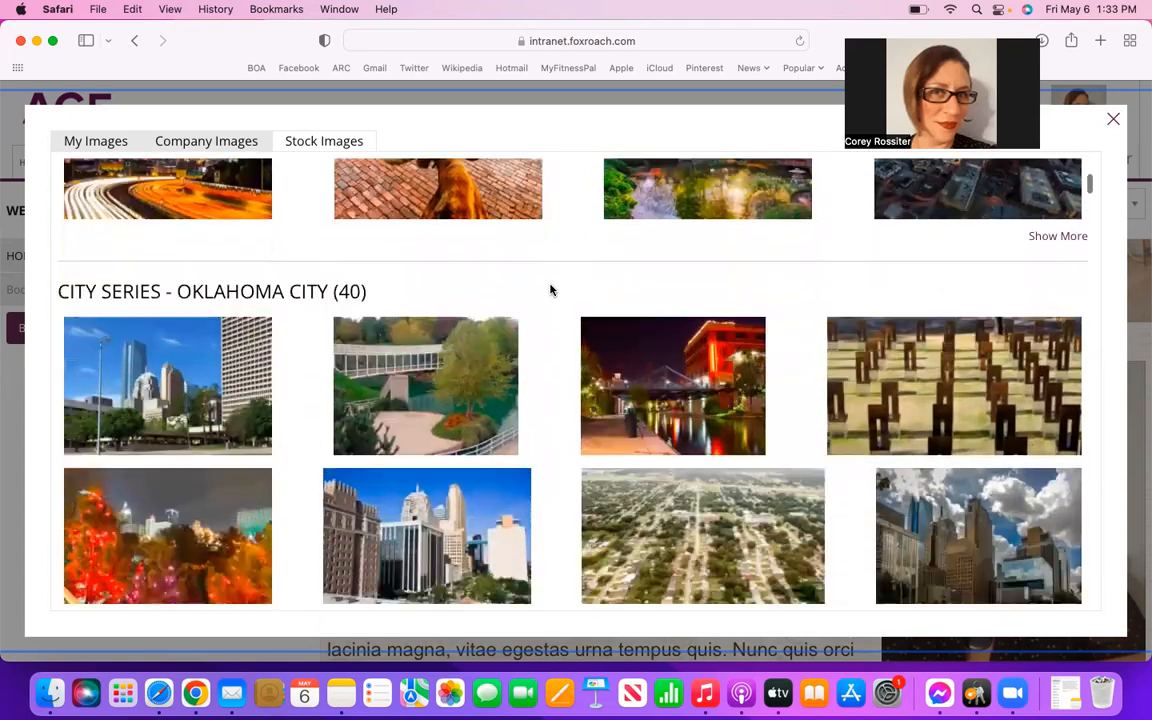
{"action": "scroll", "coordinate": [550, 290], "scroll_direction": "down", "scroll_amount": 10}
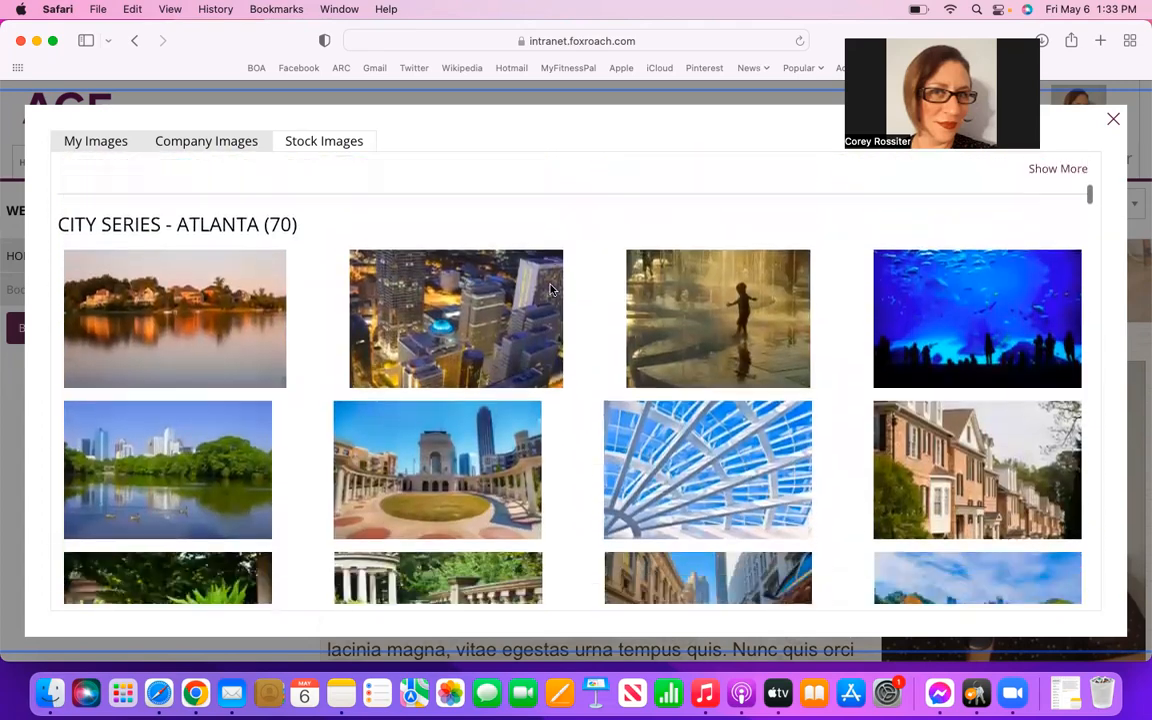
{"action": "scroll", "coordinate": [550, 290], "scroll_direction": "down", "scroll_amount": 8}
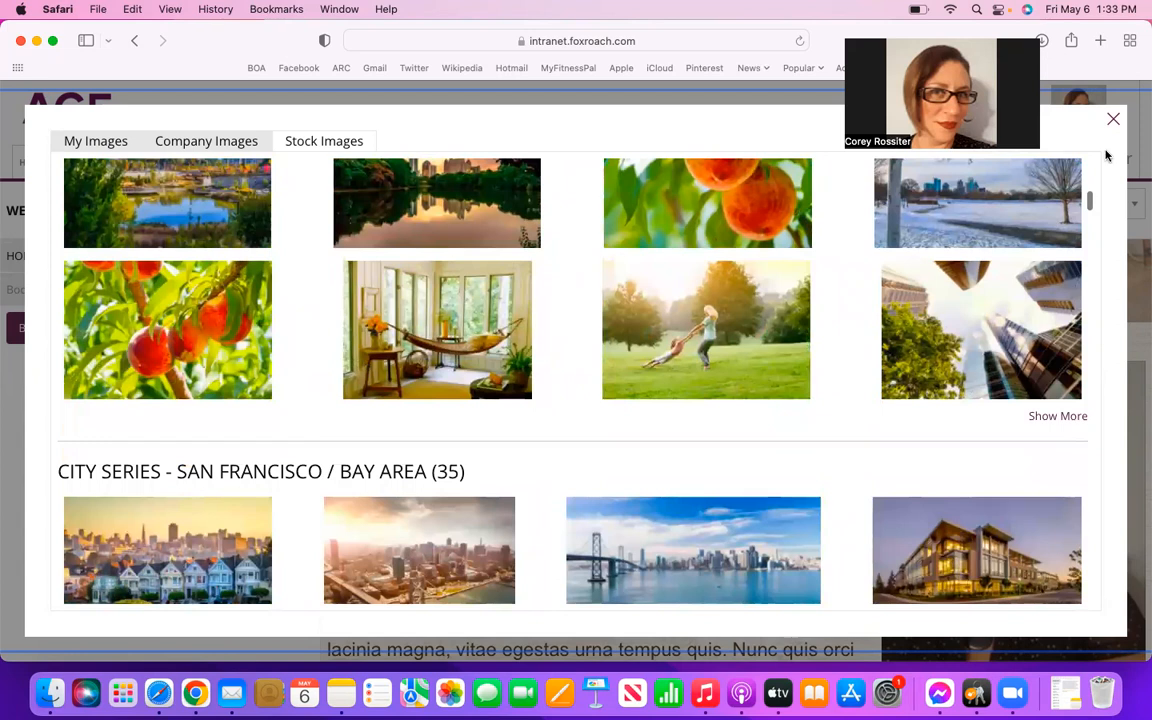
{"action": "left_click", "coordinate": [1114, 120]}
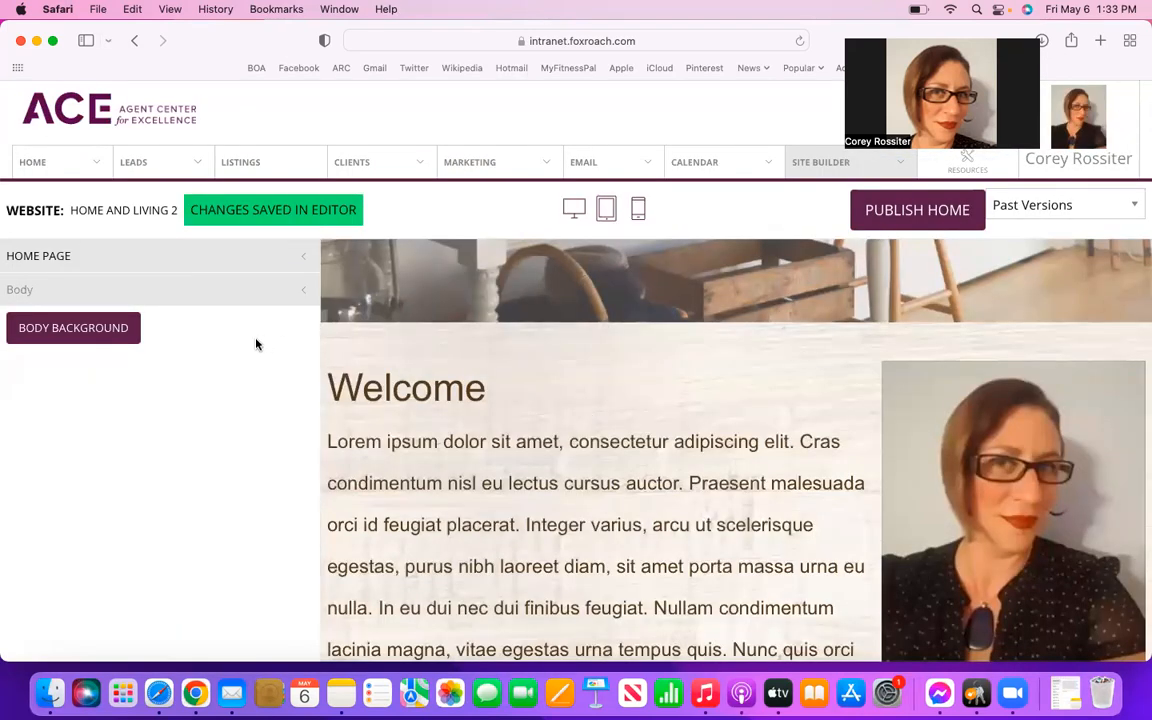
Open the home page's Content settings and delete the placeholder Lorem ipsum paragraph.
{"action": "left_click", "coordinate": [198, 296]}
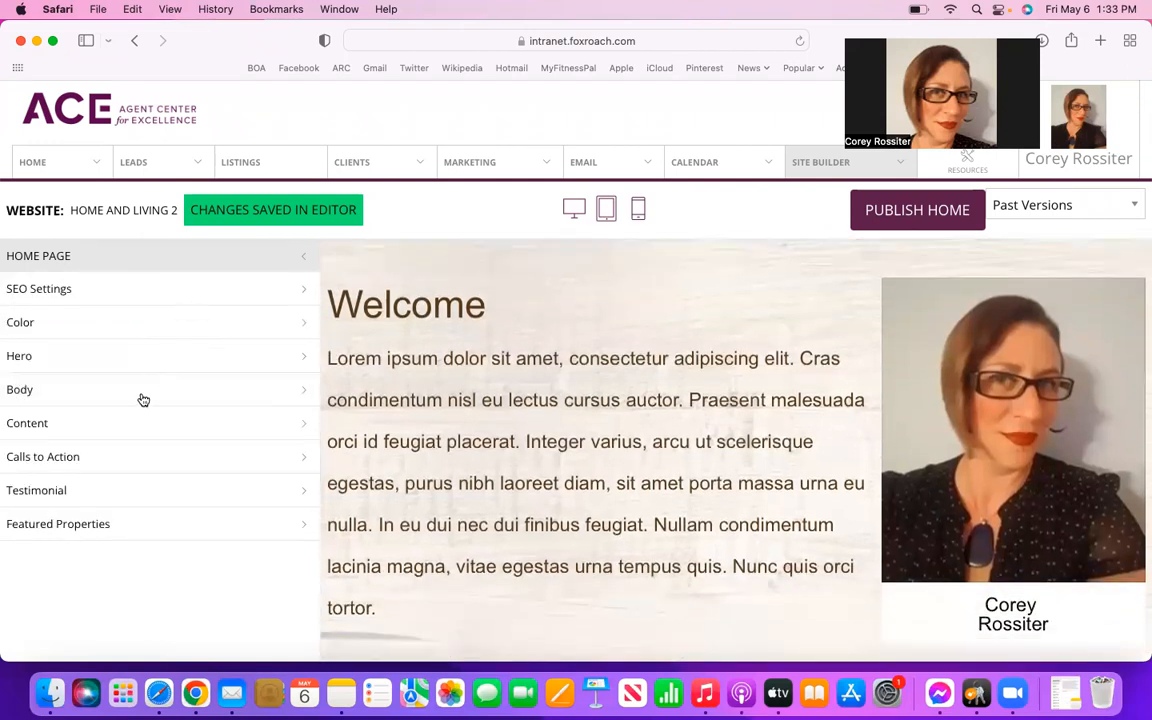
{"action": "left_click", "coordinate": [130, 430]}
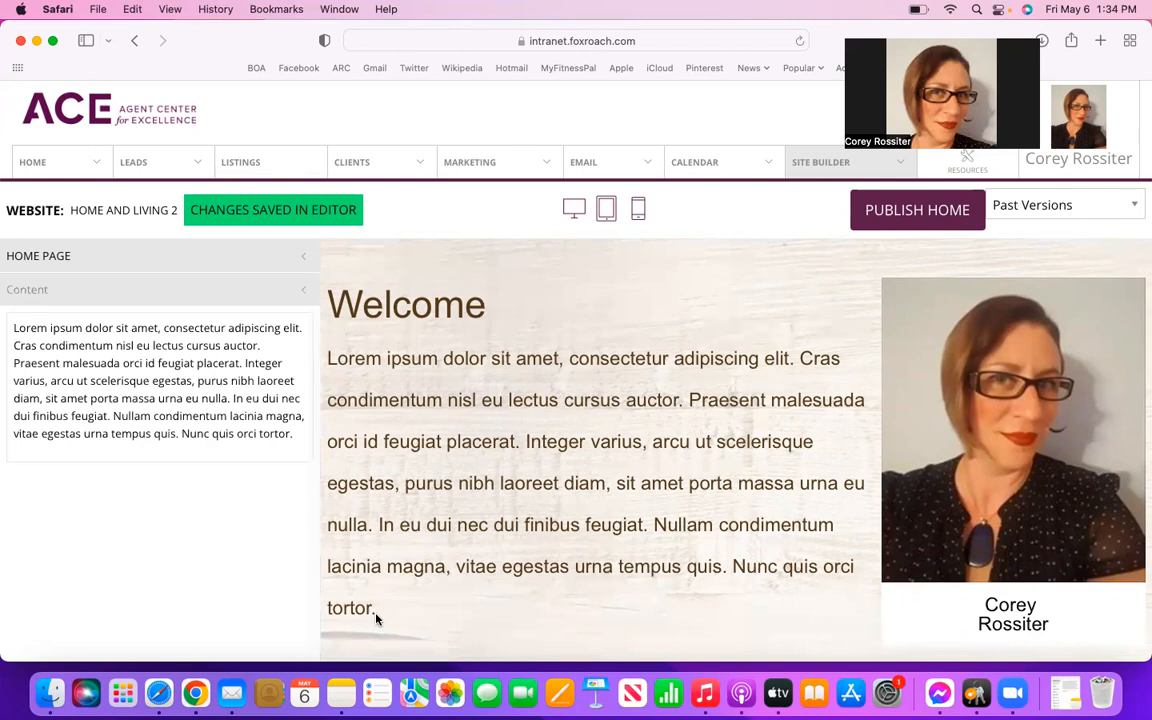
{"action": "left_click_drag", "start_coordinate": [295, 435], "coordinate": [3, 322]}
{"action": "key", "text": "BackSpace"}
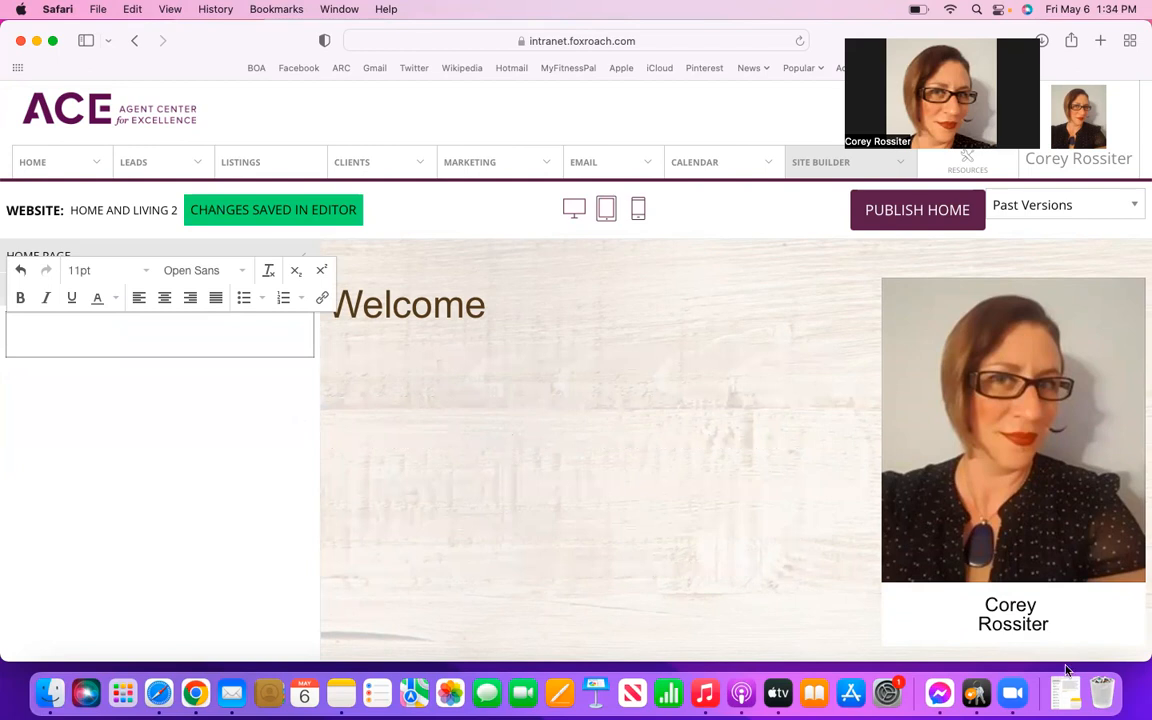
Copy the paragraph starting "In today's real estate market" from the Notes app and paste it into the website's empty content text.
{"action": "left_click", "coordinate": [1066, 692]}
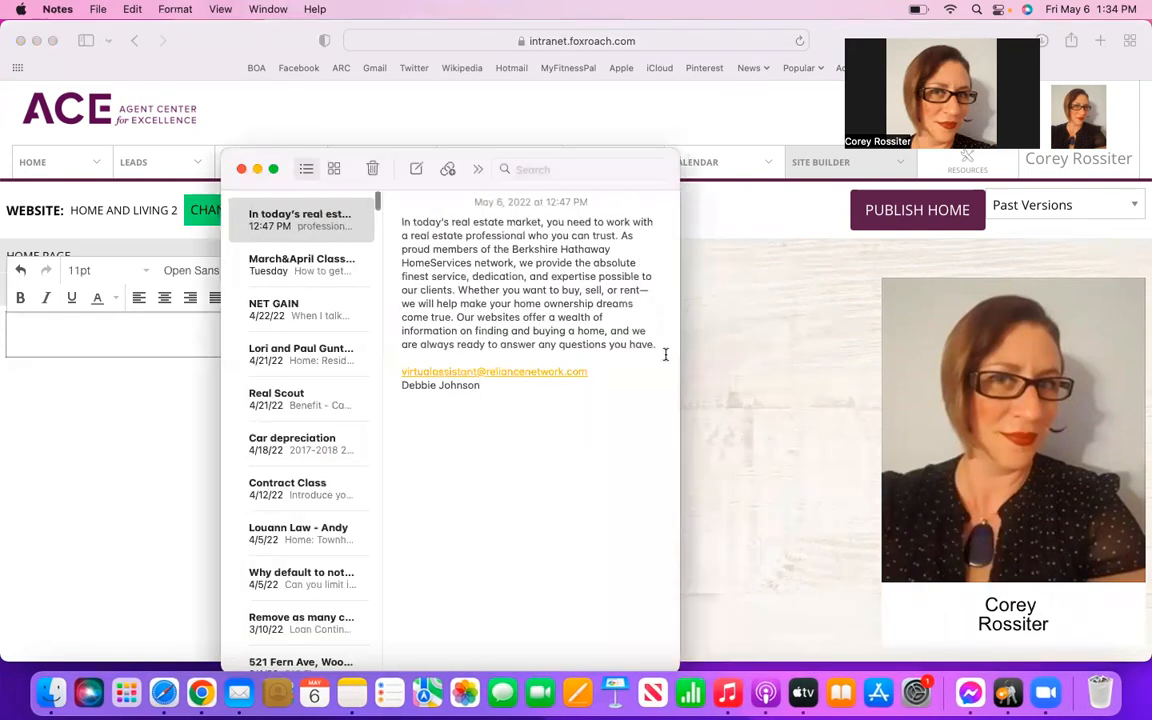
{"action": "left_click_drag", "start_coordinate": [656, 346], "coordinate": [401, 222]}
{"action": "key", "text": "super+c"}
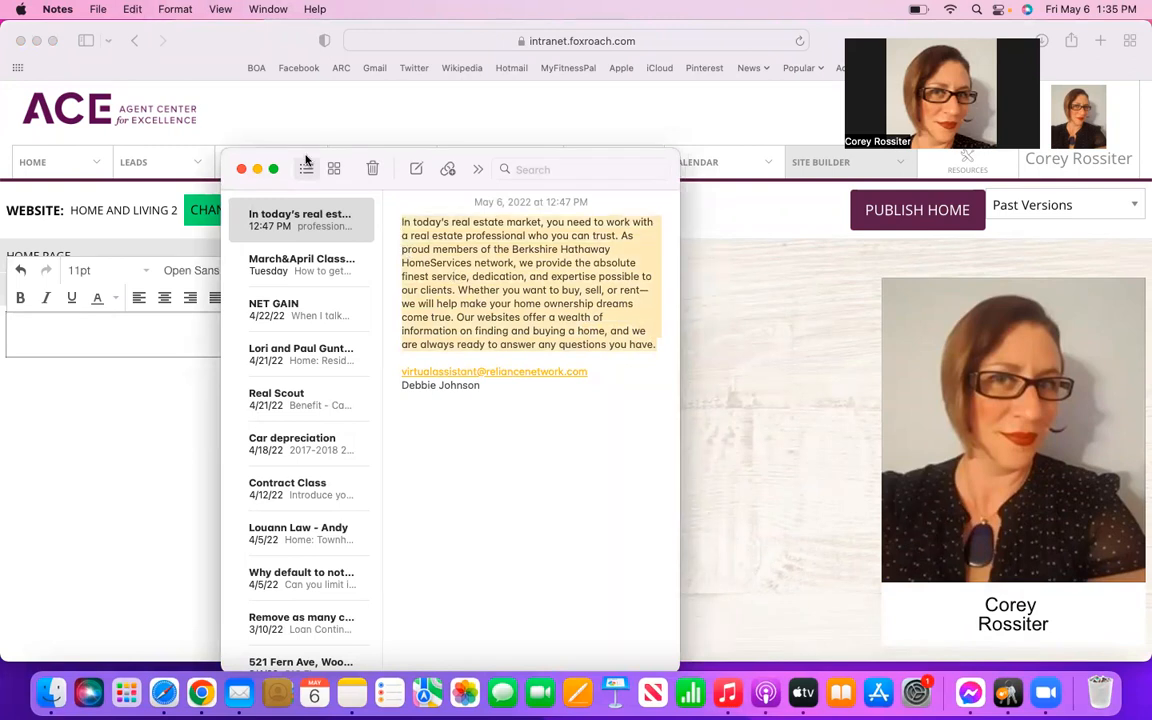
{"action": "left_click", "coordinate": [257, 169]}
{"action": "left_click", "coordinate": [141, 328]}
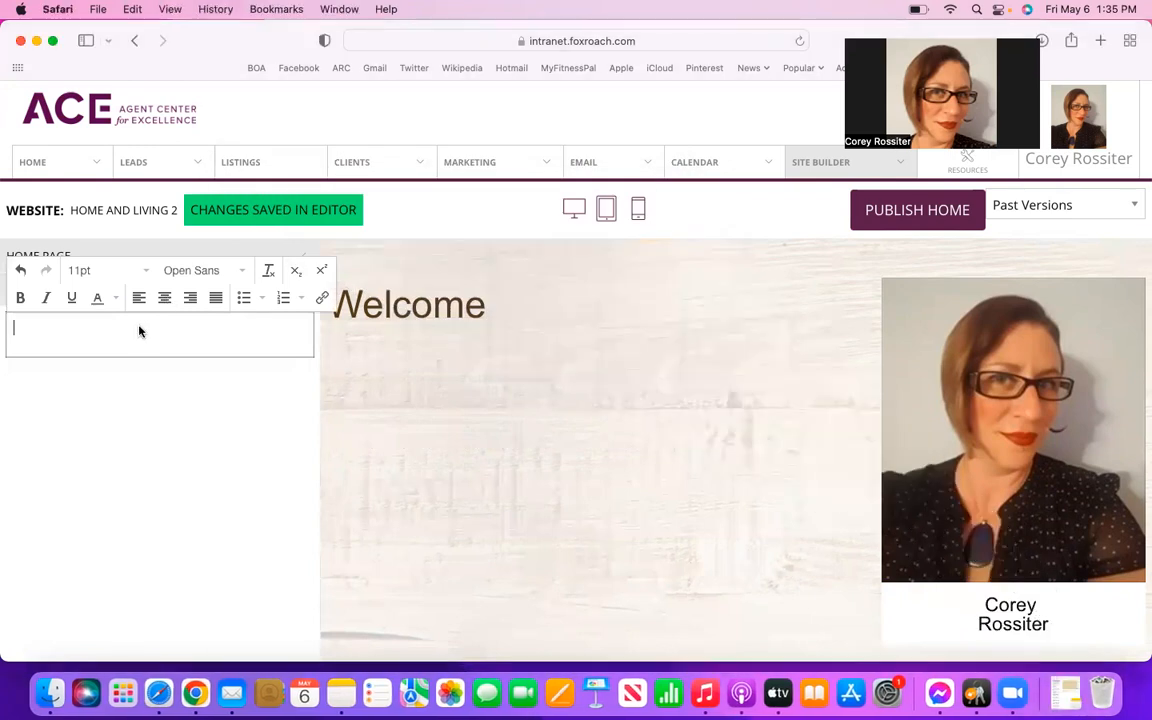
{"action": "key", "text": "super+v"}
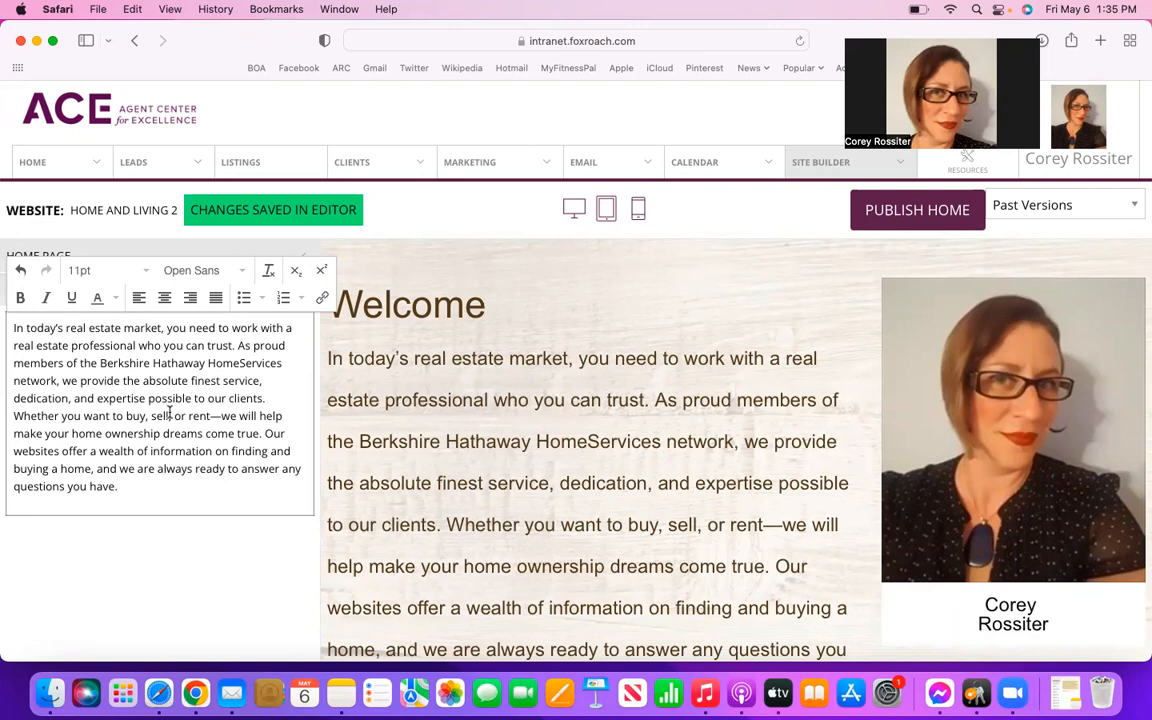
Reword the welcome text to the singular with "As a proud member of" and "I provide the absolute finest service".
{"action": "left_click", "coordinate": [251, 345]}
{"action": "type", "text": "a"}
{"action": "left_click", "coordinate": [65, 363]}
{"action": "key", "text": "BackSpace"}
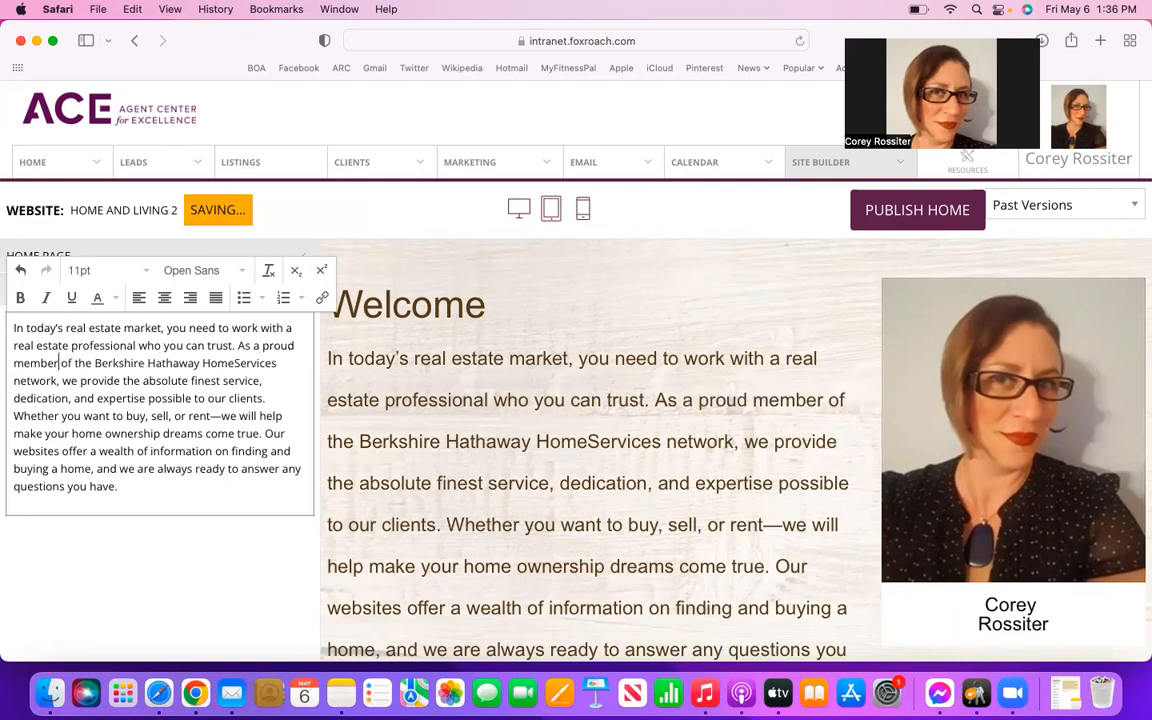
{"action": "left_click", "coordinate": [77, 382]}
{"action": "key", "text": "BackSpace"}
{"action": "key", "text": "BackSpace"}
{"action": "type", "text": "I"}
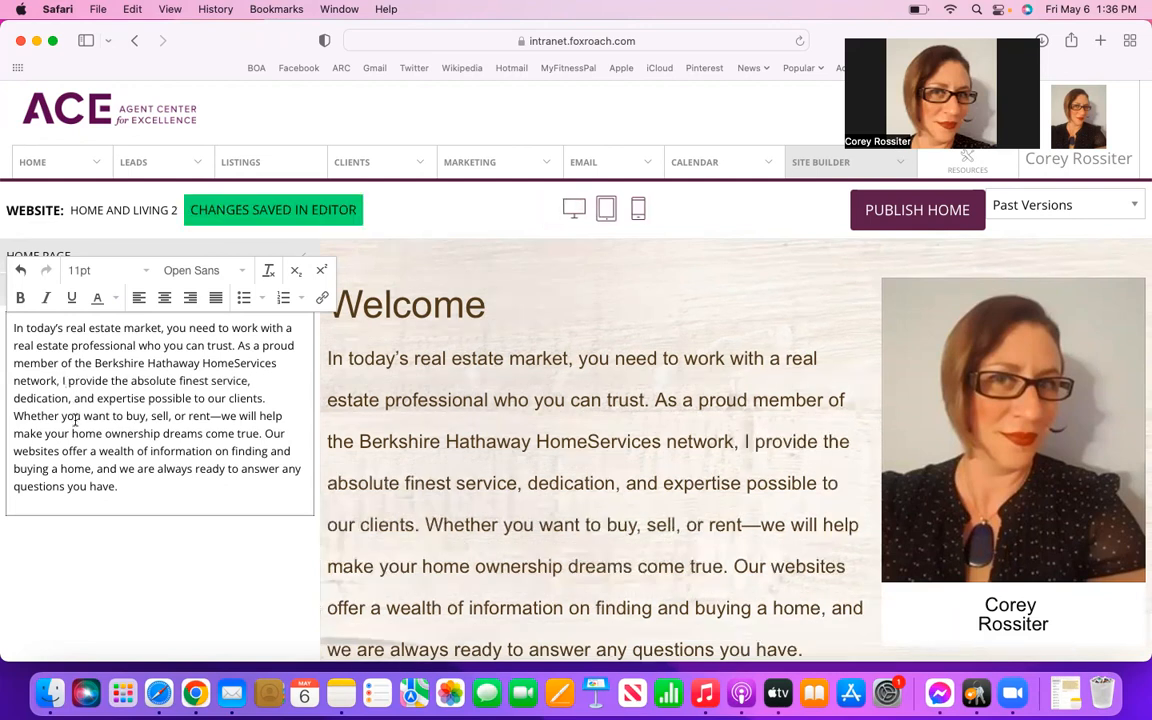
Change the wording to "possible to my clients" and "I will help make your home ownership dreams come true".
{"action": "left_click", "coordinate": [228, 398]}
{"action": "key", "text": "BackSpace"}
{"action": "key", "text": "BackSpace"}
{"action": "key", "text": "BackSpace"}
{"action": "type", "text": "my"}
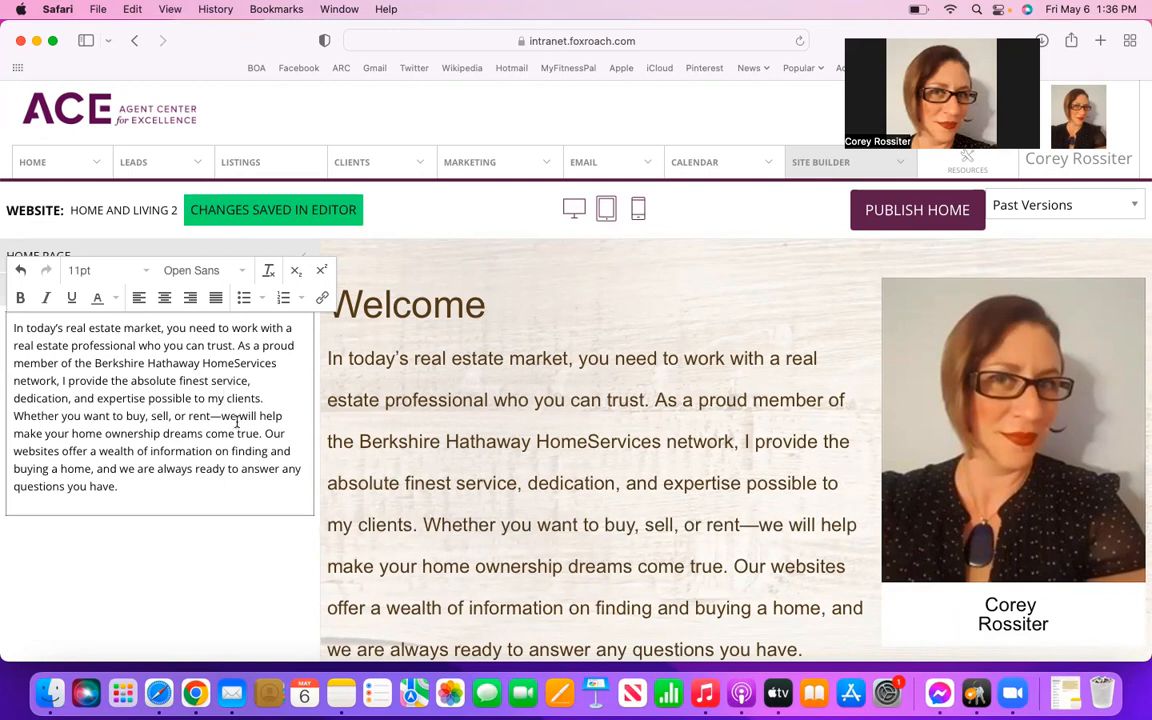
{"action": "key", "text": "BackSpace"}
{"action": "key", "text": "BackSpace"}
{"action": "type", "text": "I"}
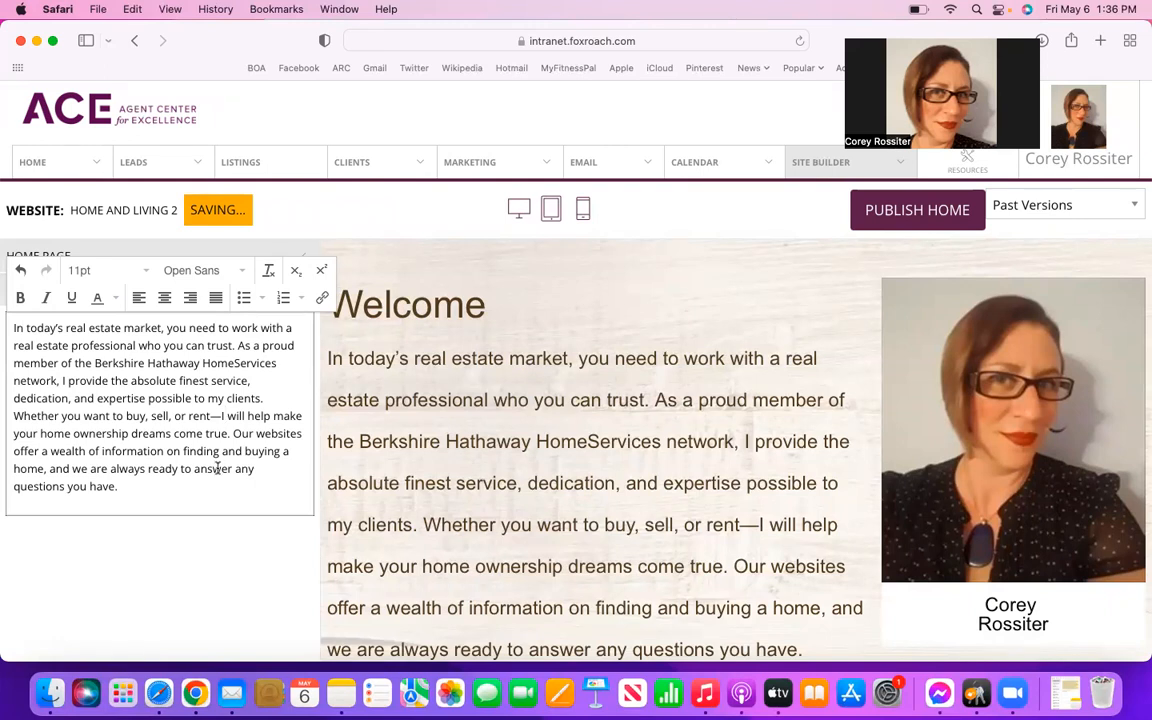
Reword the start of the last sentence to "My website offers a wealth of information".
{"action": "double_click", "coordinate": [244, 433]}
{"action": "key", "text": "BackSpace"}
{"action": "type", "text": "My"}
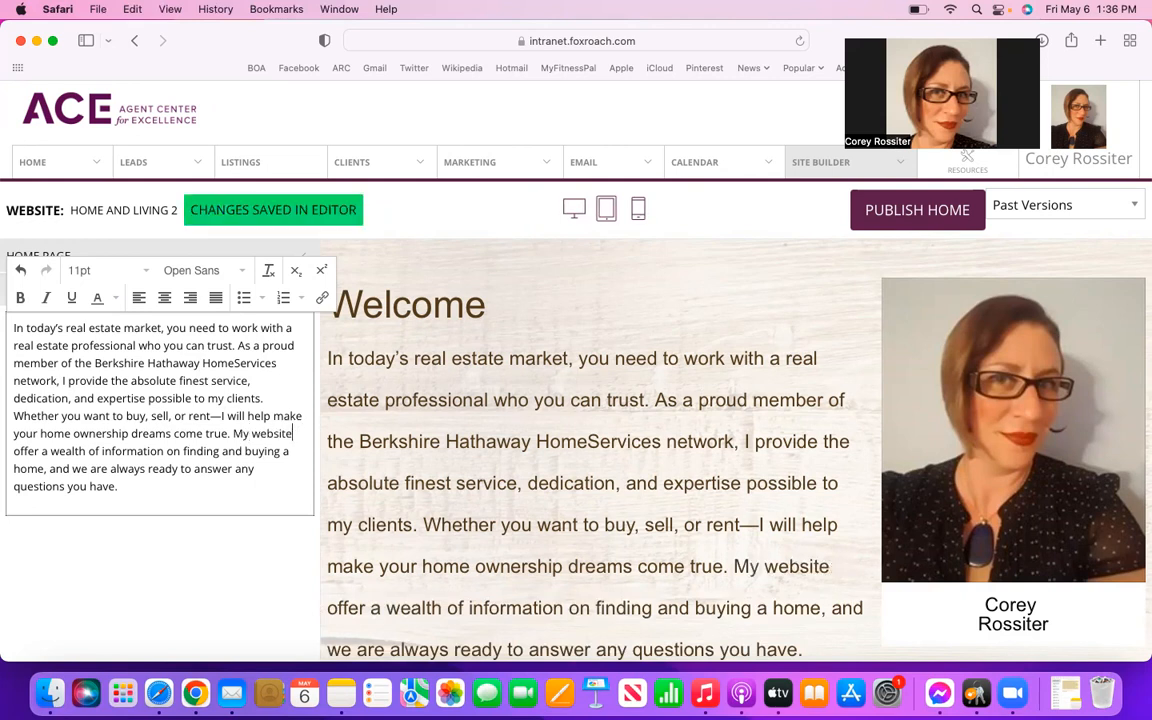
{"action": "left_click", "coordinate": [44, 451]}
{"action": "type", "text": "s"}
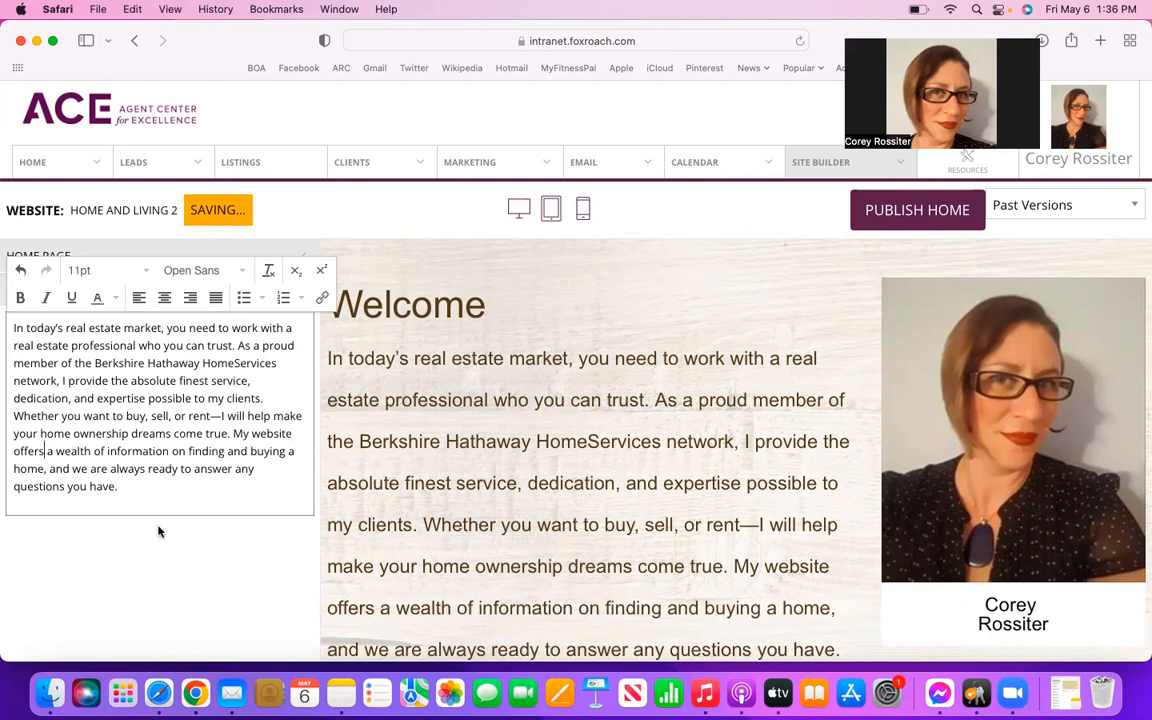
Change the closing clause to "and I am always ready to answer any questions you have".
{"action": "double_click", "coordinate": [79, 468]}
{"action": "key", "text": "BackSpace"}
{"action": "type", "text": "I"}
{"action": "key", "text": "BackSpace"}
{"action": "key", "text": "BackSpace"}
{"action": "type", "text": "m"}
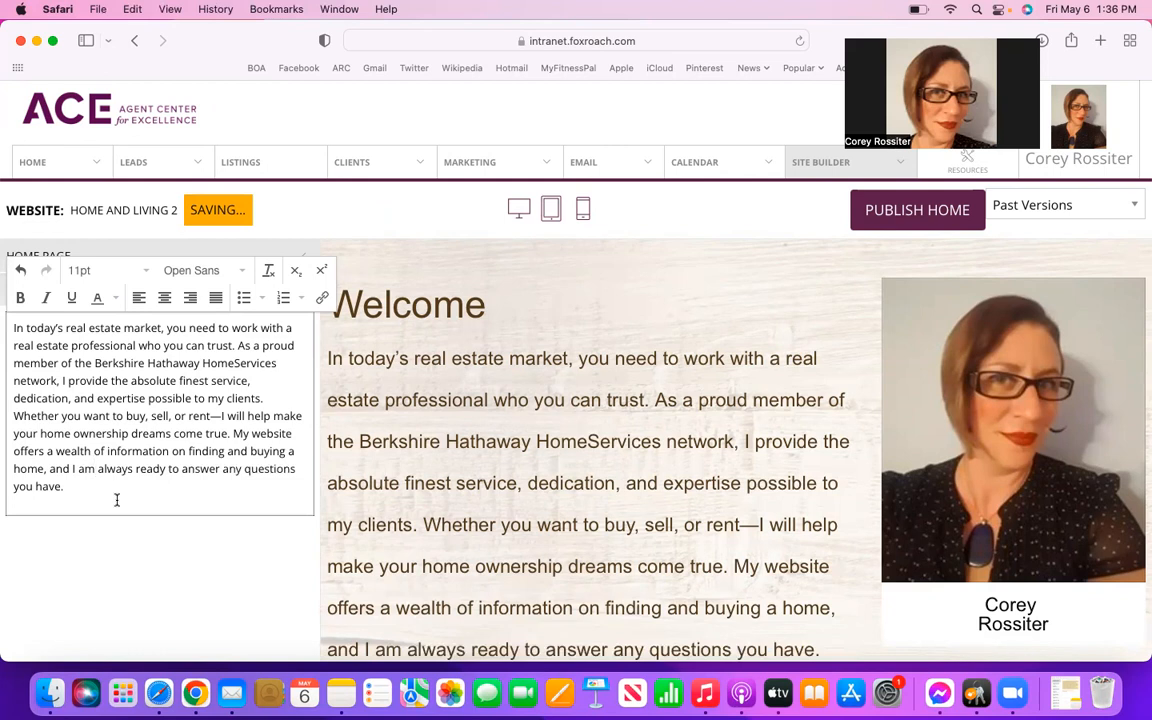
{"action": "left_click", "coordinate": [85, 484]}
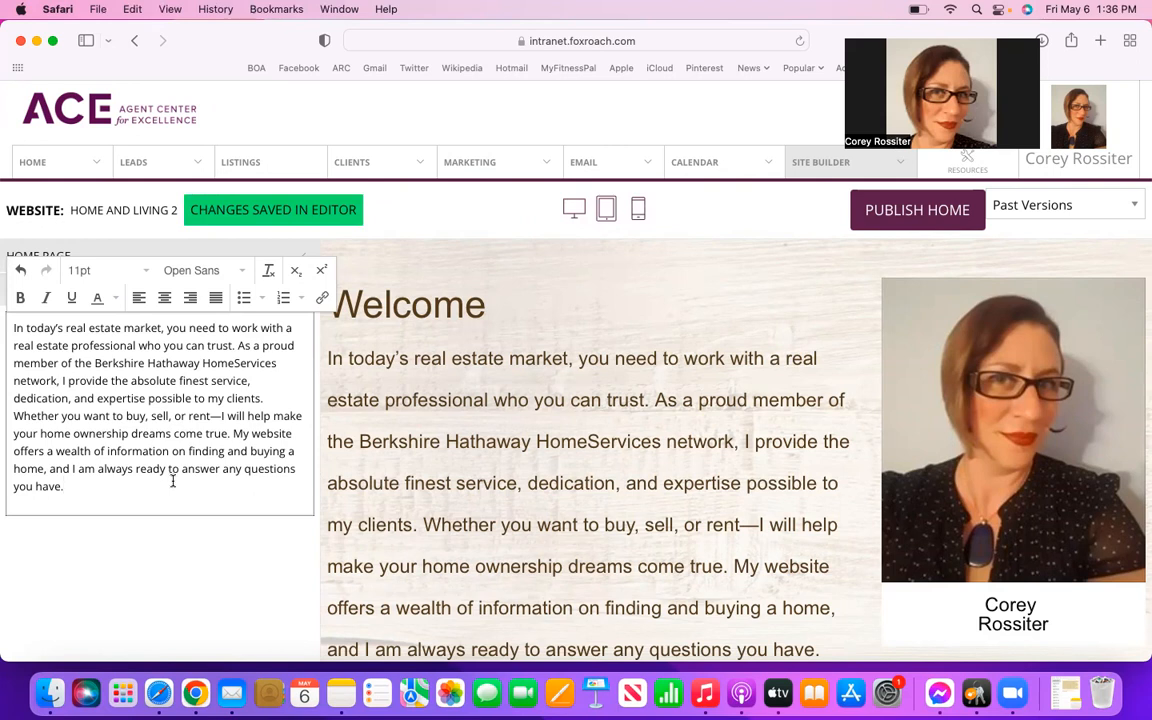
Replace "finding and buying" in the last sentence with "buying or selling".
{"action": "left_click", "coordinate": [247, 451]}
{"action": "key", "text": "BackSpace"}
{"action": "key", "text": "BackSpace"}
{"action": "key", "text": "BackSpace"}
{"action": "key", "text": "BackSpace"}
{"action": "key", "text": "BackSpace"}
{"action": "key", "text": "BackSpace"}
{"action": "key", "text": "BackSpace"}
{"action": "key", "text": "BackSpace"}
{"action": "key", "text": "BackSpace"}
{"action": "key", "text": "BackSpace"}
{"action": "key", "text": "BackSpace"}
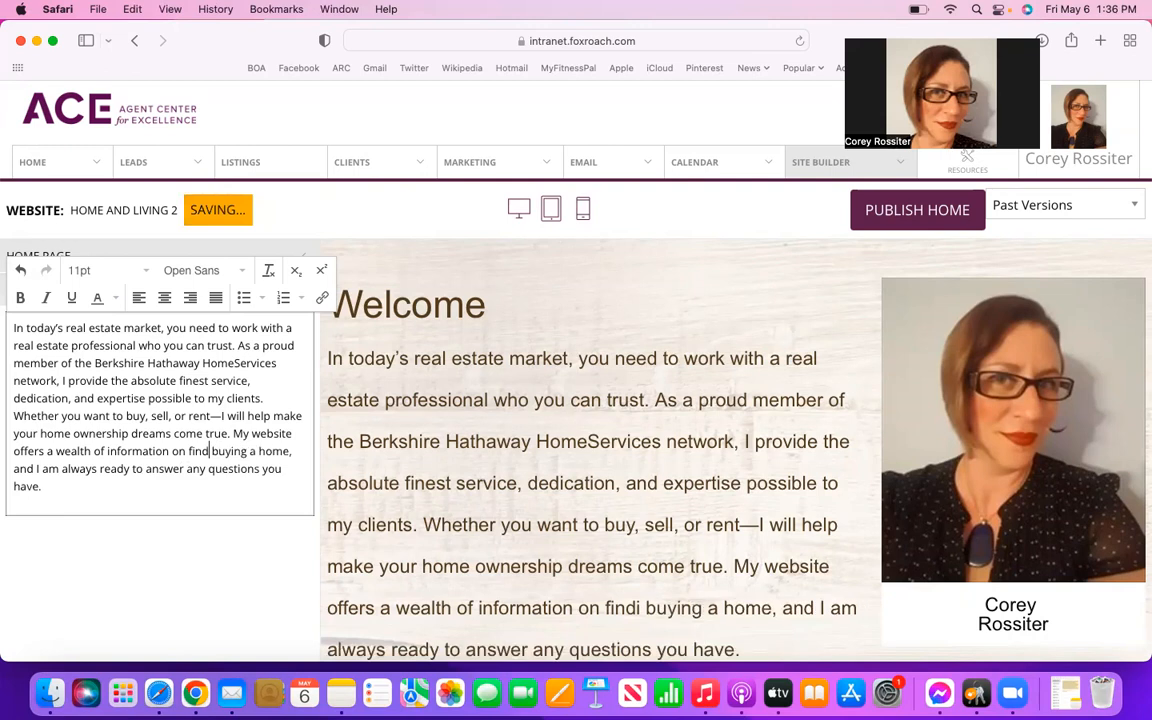
{"action": "key", "text": "BackSpace"}
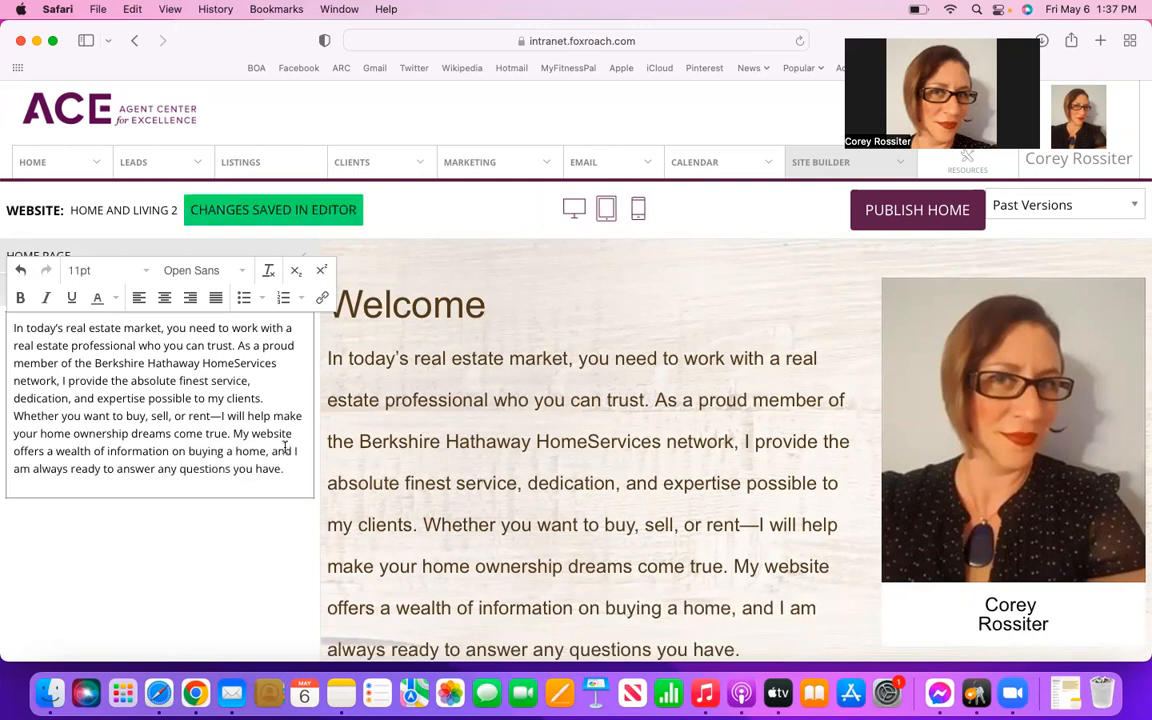
{"action": "left_click", "coordinate": [226, 453]}
{"action": "type", "text": "or selling"}
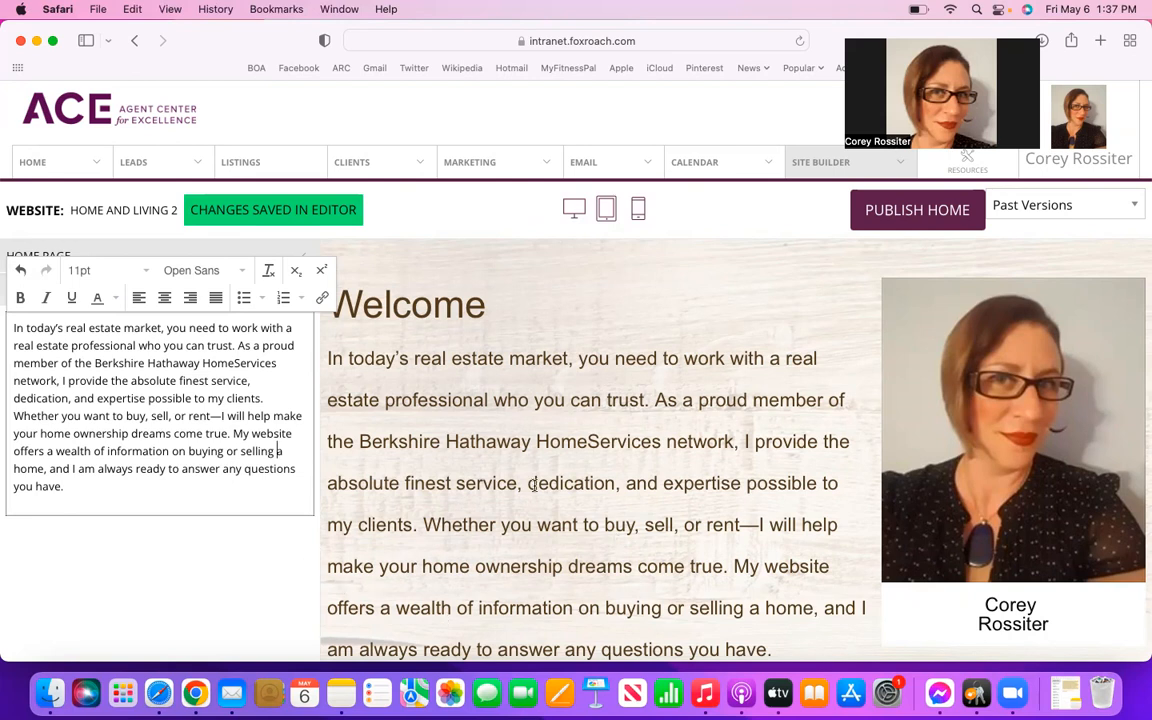
Check the edited welcome text in the site preview and examine the font size and font family choices for it.
{"action": "scroll", "coordinate": [637, 430], "scroll_direction": "down", "scroll_amount": 2}
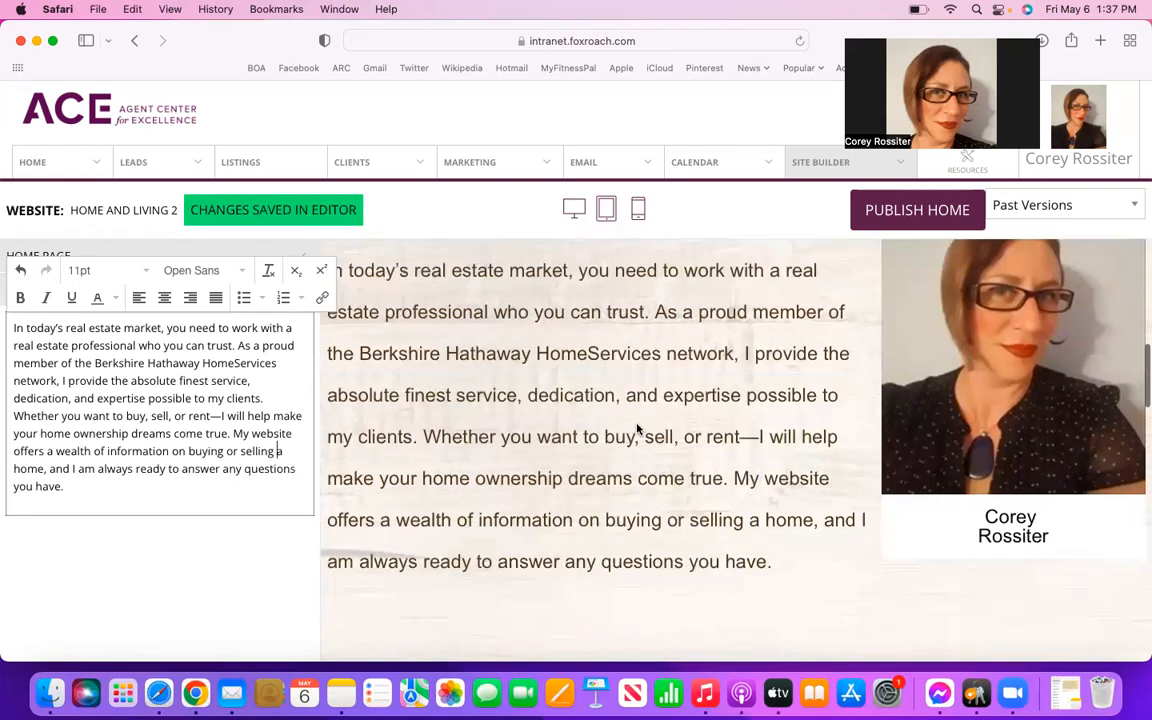
{"action": "scroll", "coordinate": [637, 430], "scroll_direction": "up", "scroll_amount": 1}
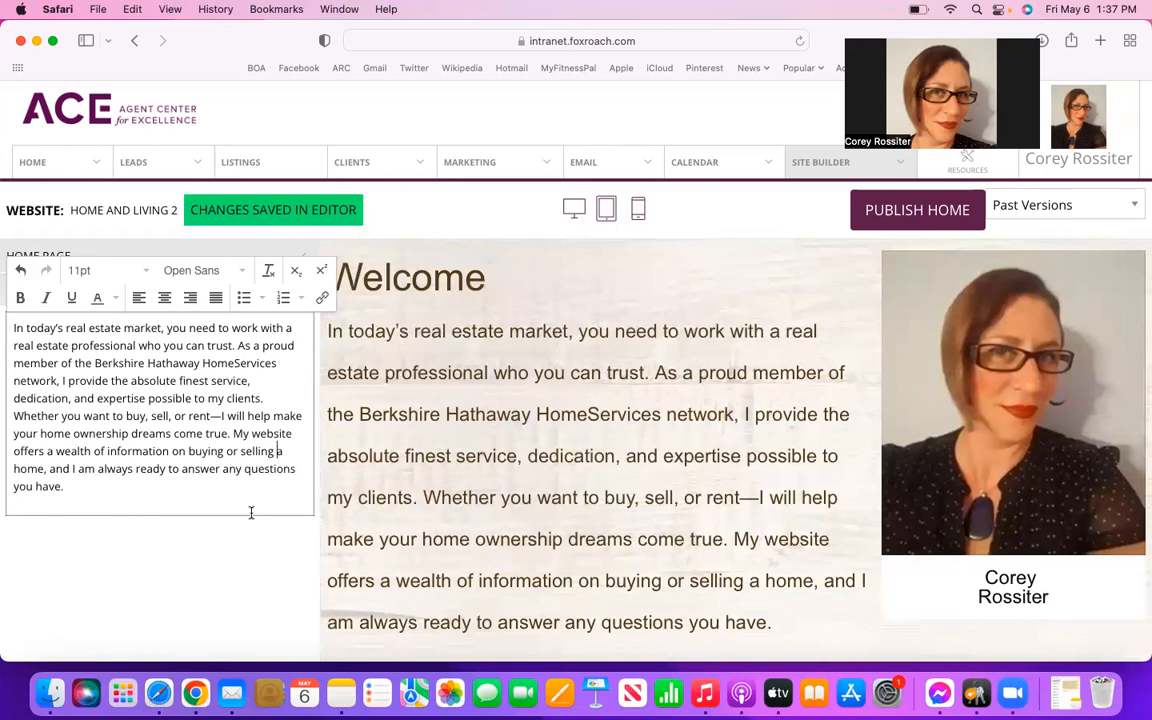
{"action": "left_click", "coordinate": [197, 585]}
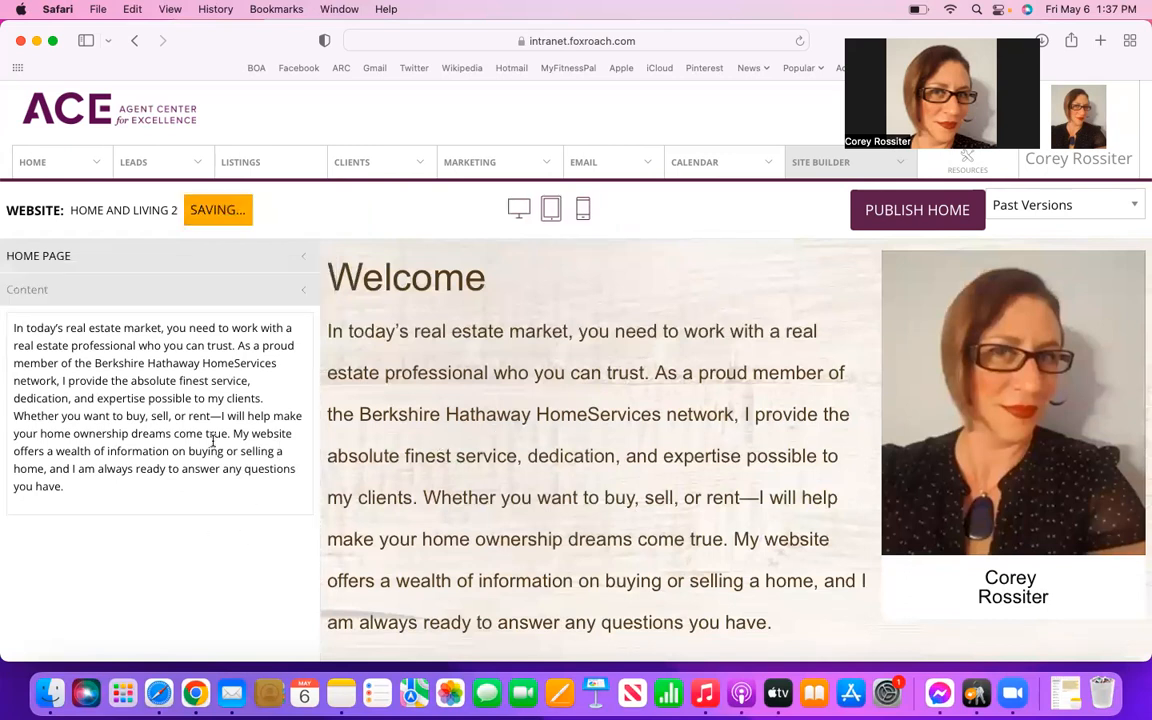
{"action": "left_click", "coordinate": [190, 402]}
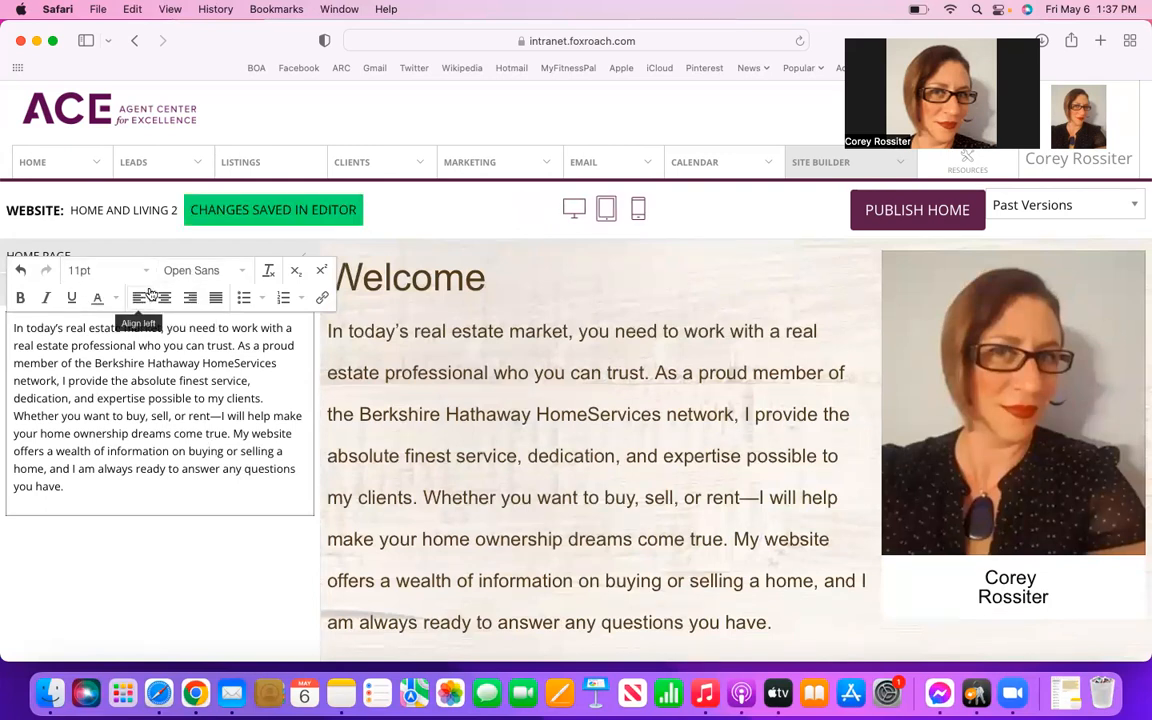
{"action": "left_click", "coordinate": [102, 271]}
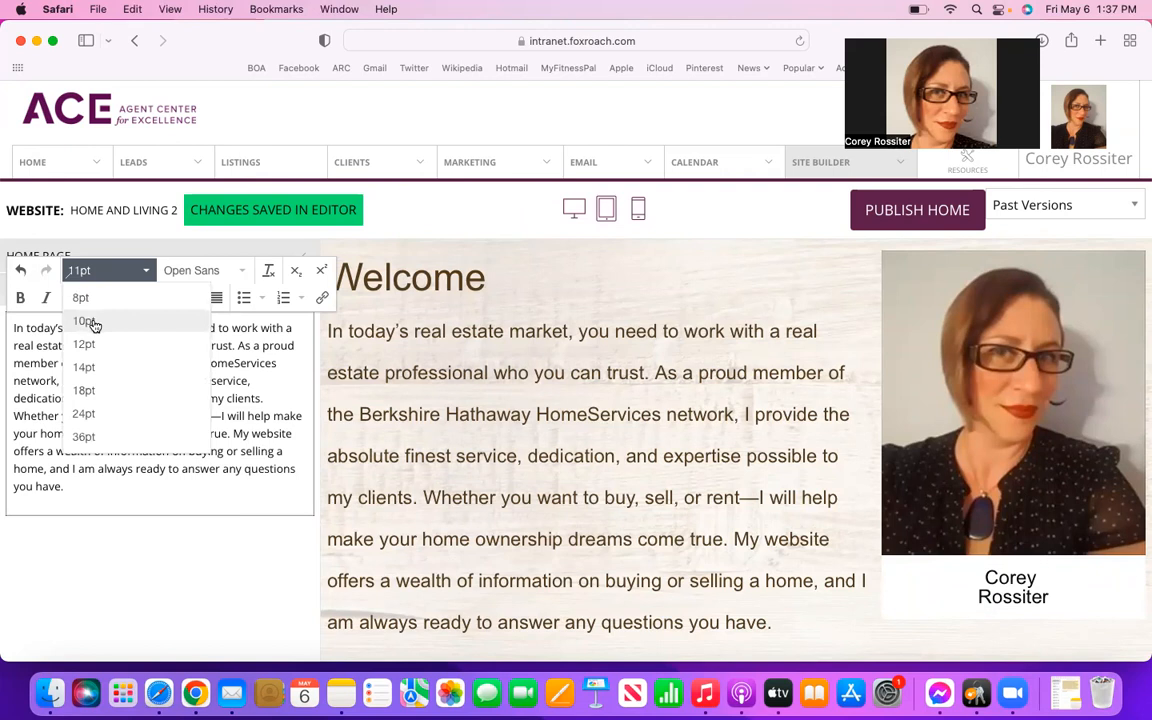
{"action": "left_click", "coordinate": [215, 272]}
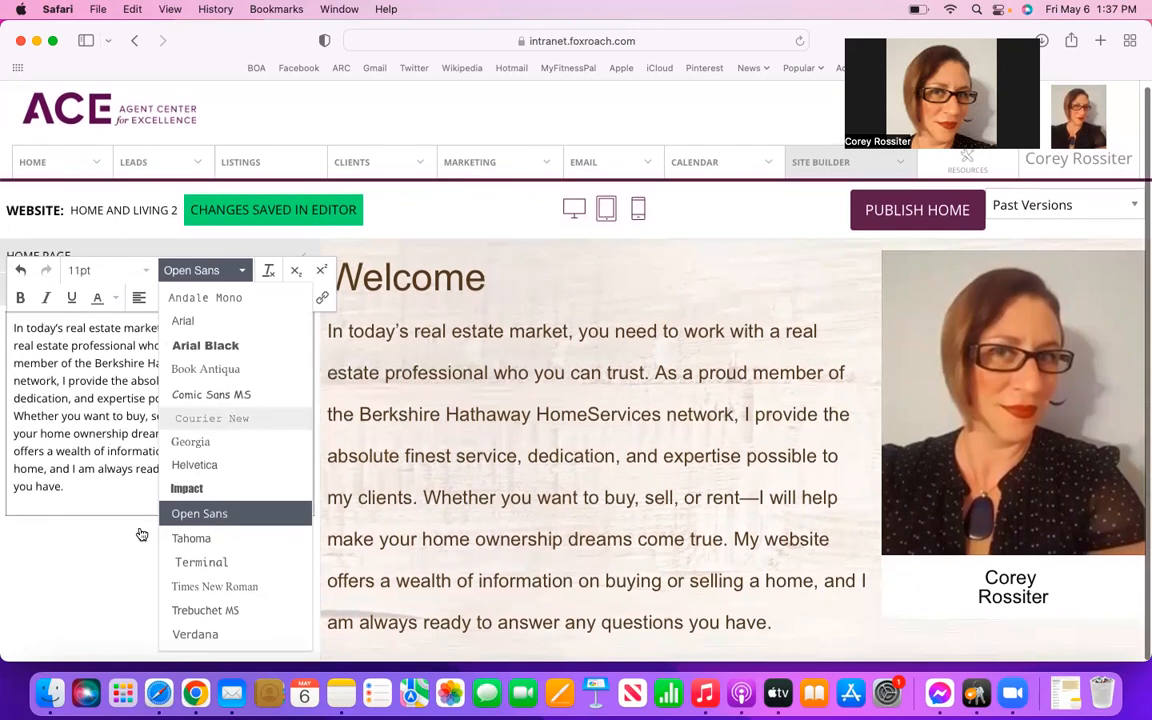
Italicize the entire welcome paragraph, leaving its font family as it is.
{"action": "left_click", "coordinate": [96, 597]}
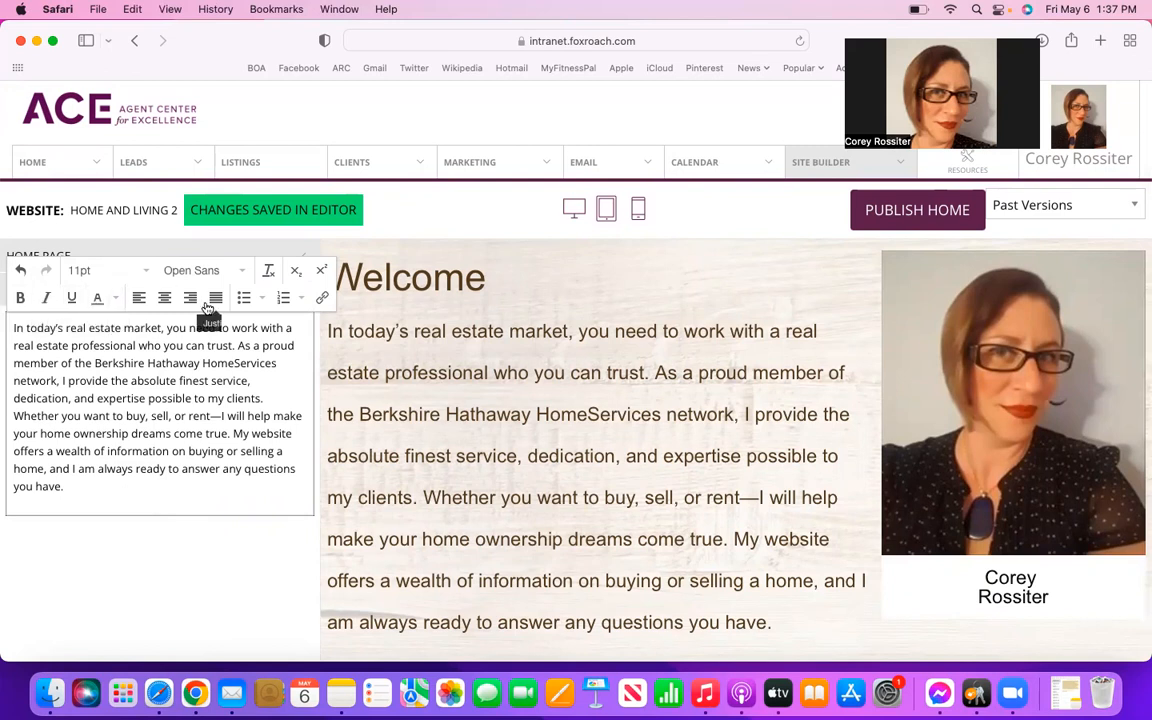
{"action": "left_click_drag", "start_coordinate": [66, 487], "coordinate": [3, 314]}
{"action": "left_click", "coordinate": [46, 297]}
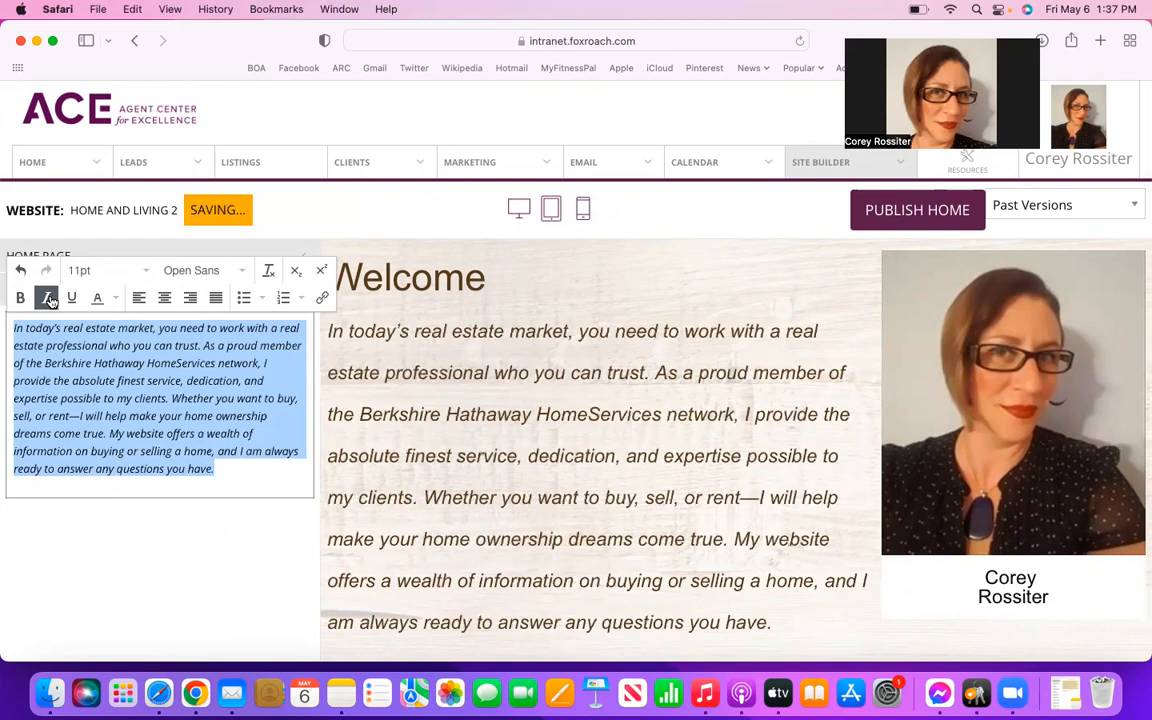
{"action": "left_click", "coordinate": [141, 573]}
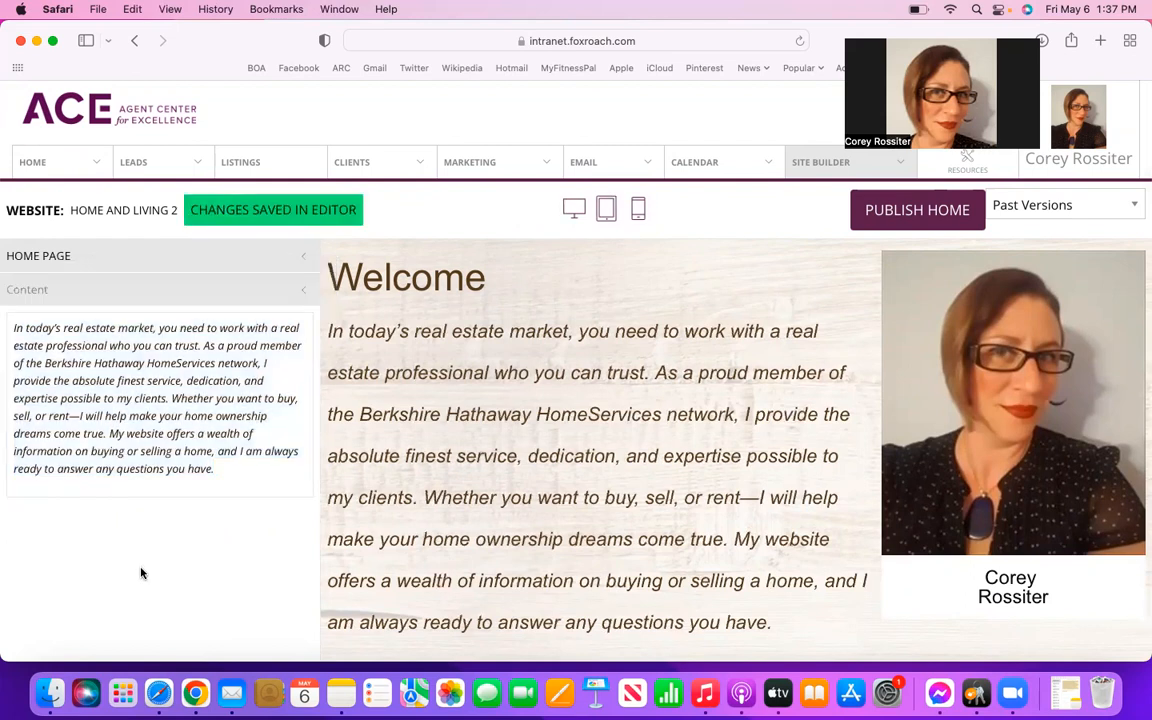
{"action": "scroll", "coordinate": [257, 586], "scroll_direction": "down", "scroll_amount": 1}
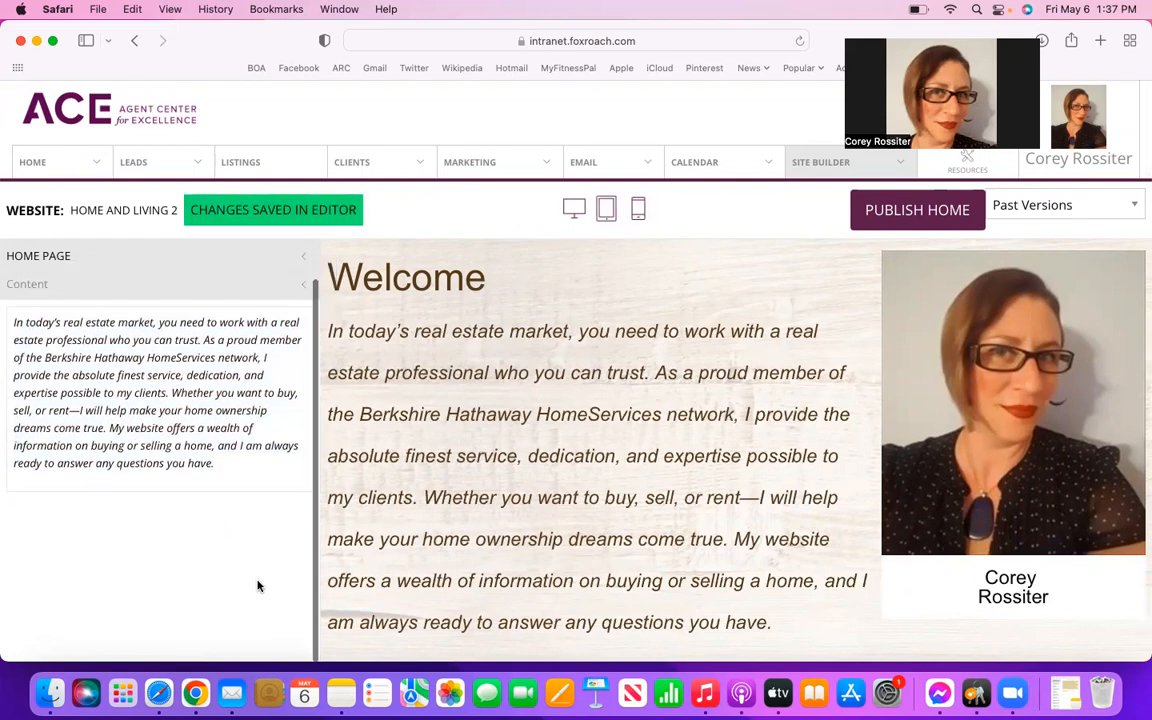
{"action": "scroll", "coordinate": [257, 586], "scroll_direction": "up", "scroll_amount": 1}
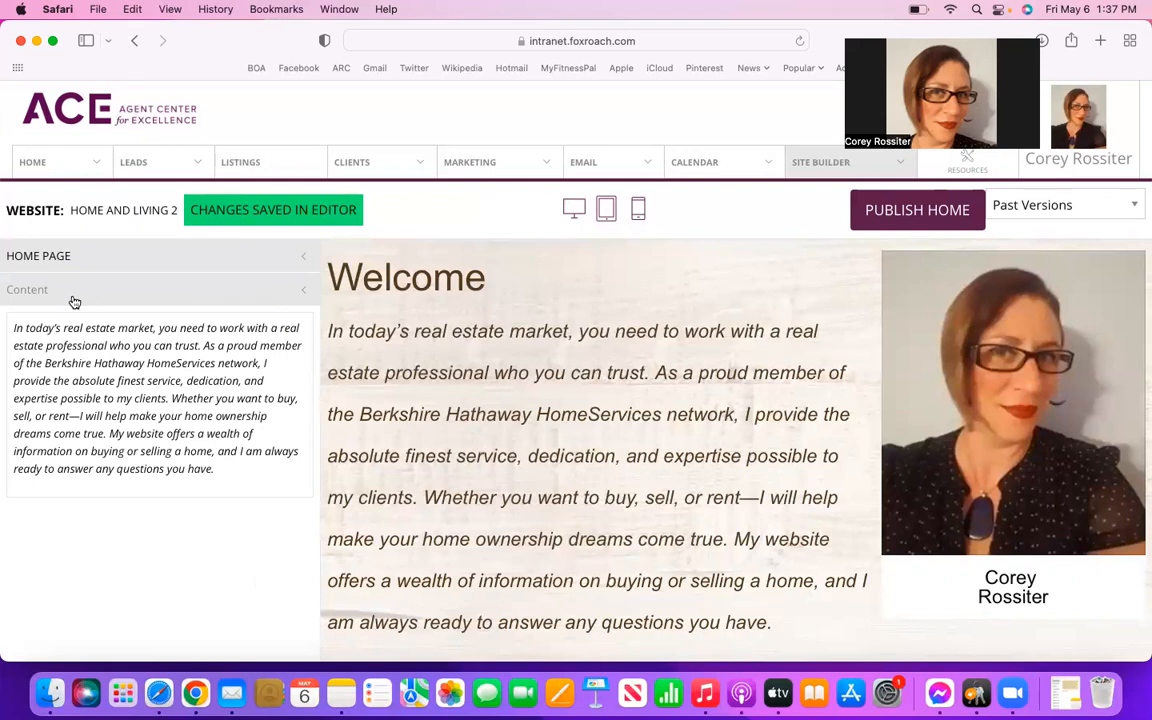
In the Calls to Action section, replace the Market Watch placeholder text with "View market analysis of your area and sign up to receive monthly updates.".
{"action": "left_click", "coordinate": [189, 298]}
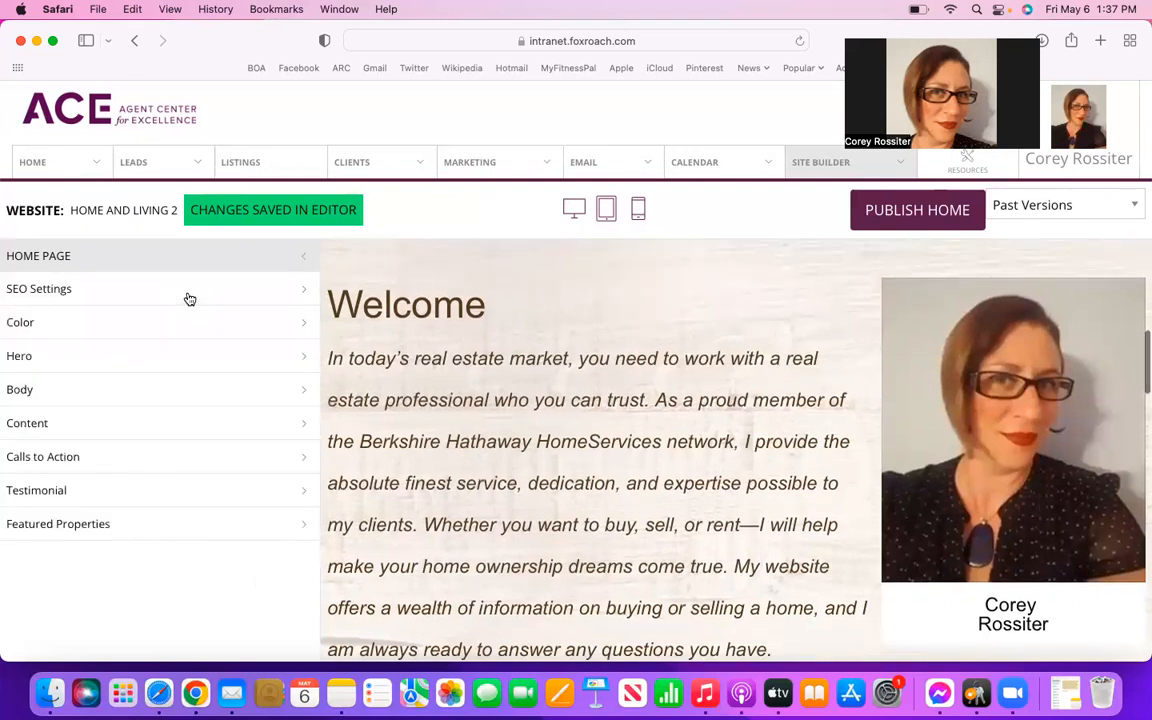
{"action": "left_click", "coordinate": [117, 458]}
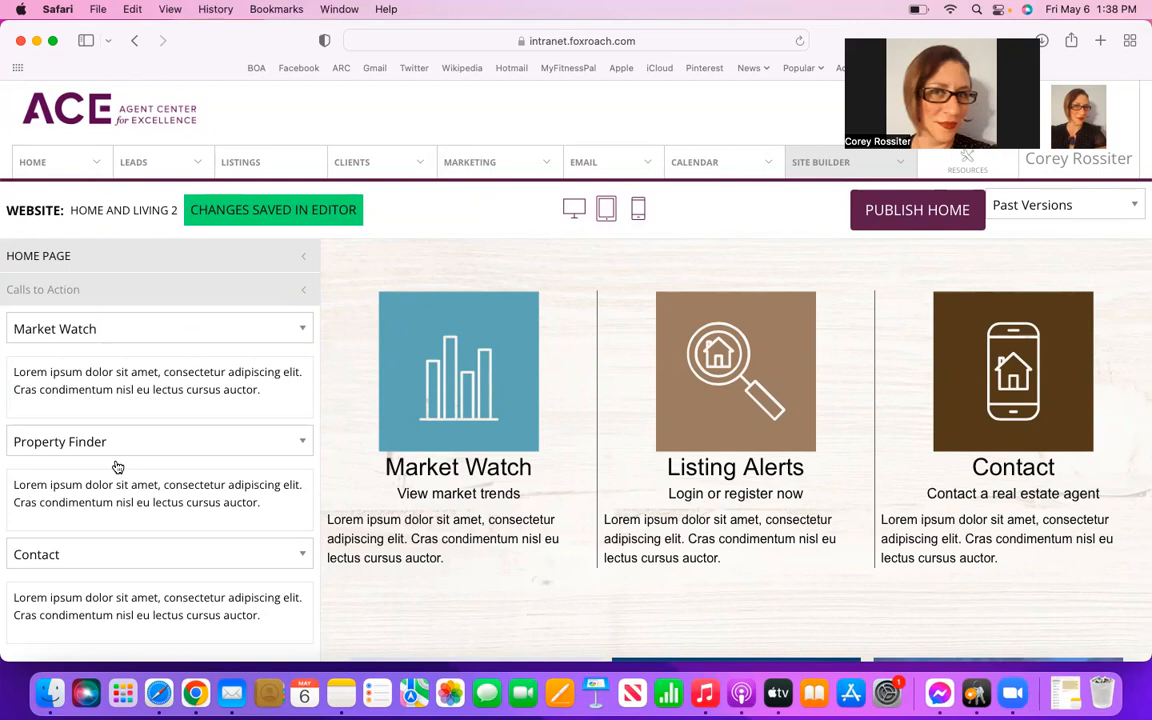
{"action": "scroll", "coordinate": [117, 467], "scroll_direction": "down", "scroll_amount": 1}
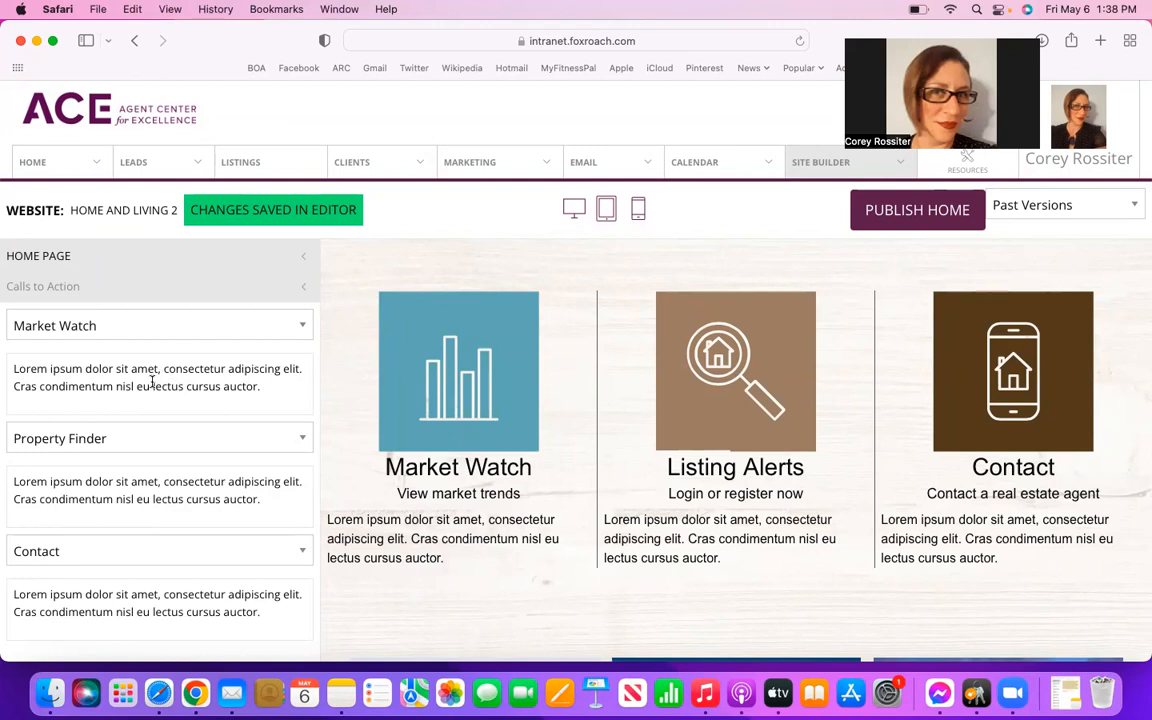
{"action": "left_click", "coordinate": [260, 386]}
{"action": "key", "text": "super+a"}
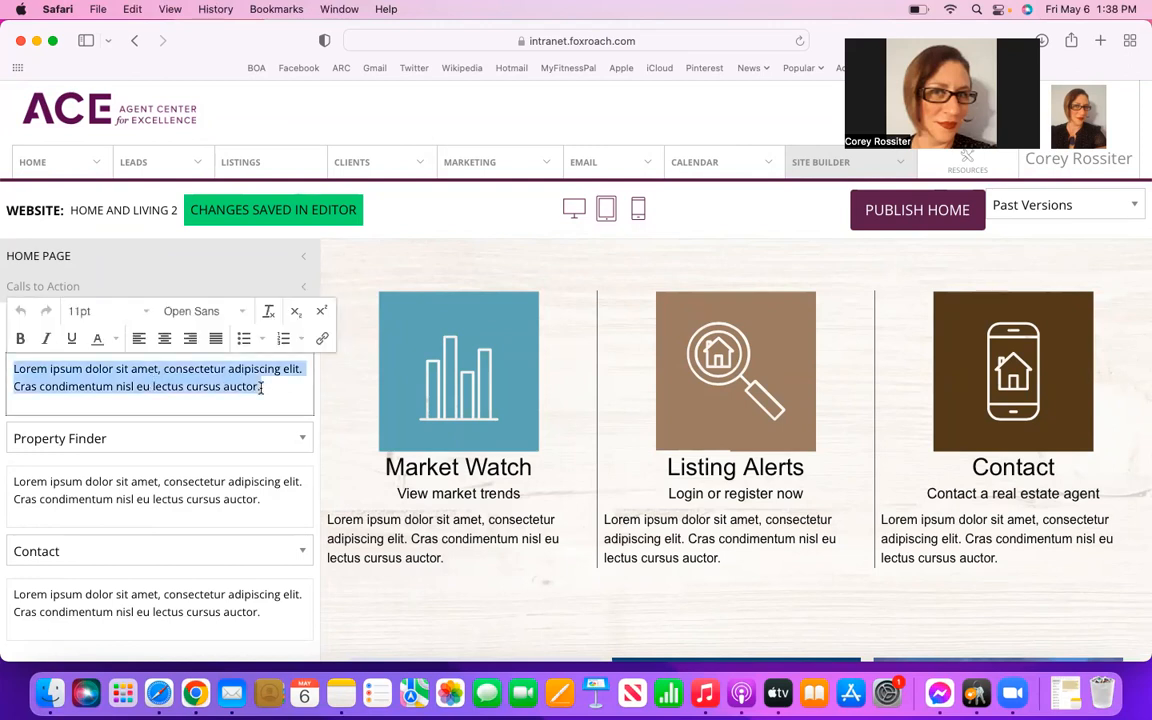
{"action": "key", "text": "BackSpace"}
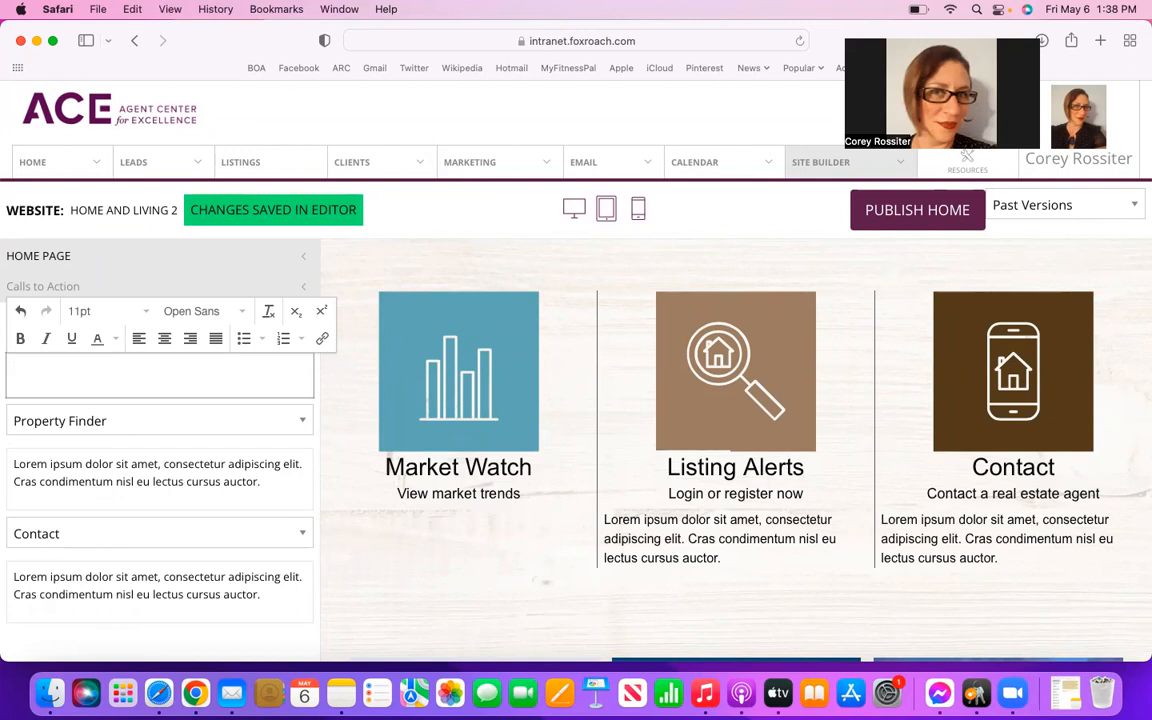
{"action": "type", "text": "View m"}
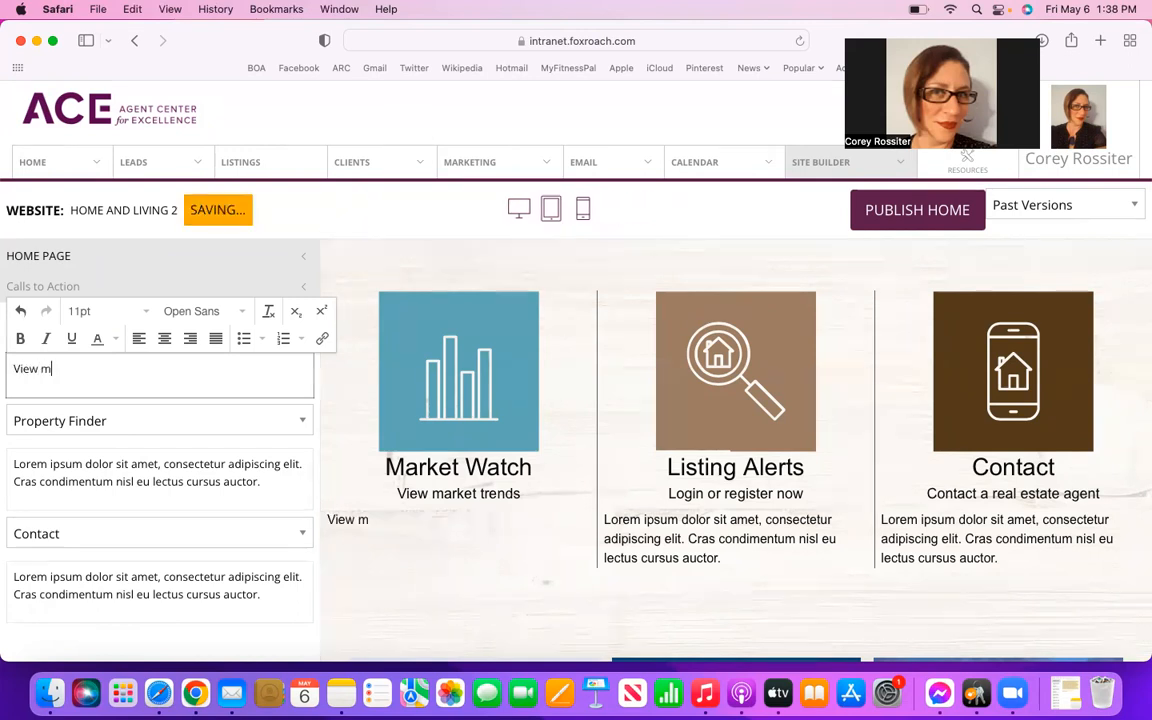
{"action": "type", "text": "arket analysis "}
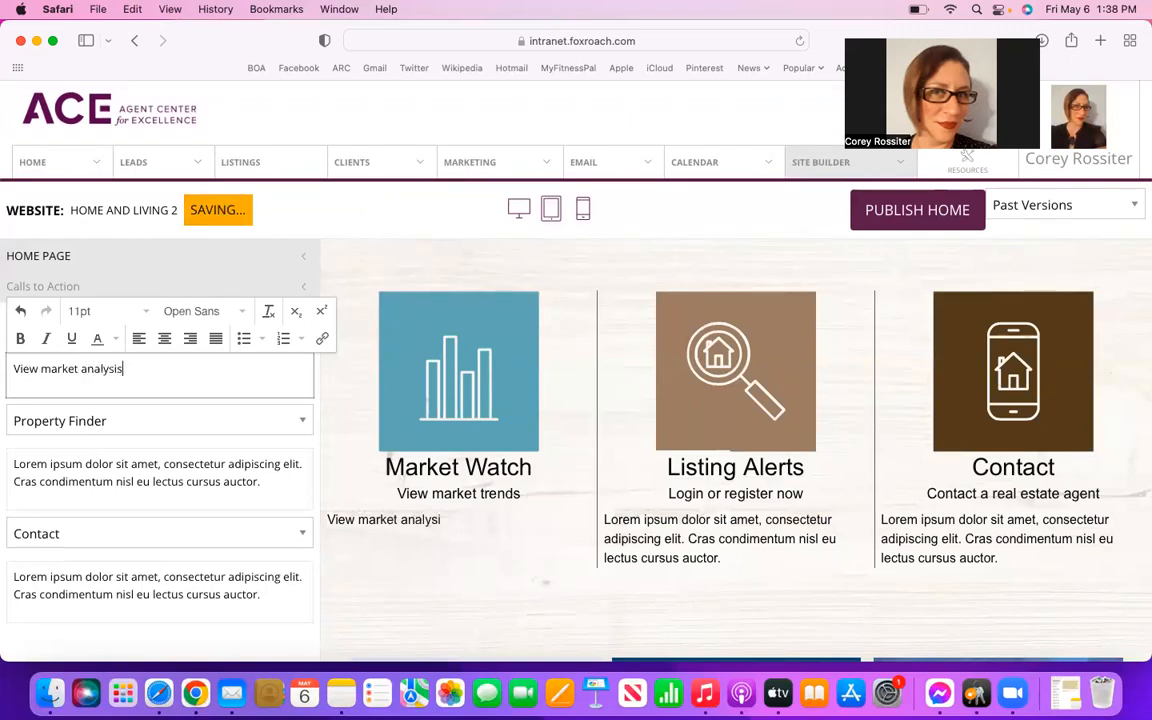
{"action": "type", "text": "of your are"}
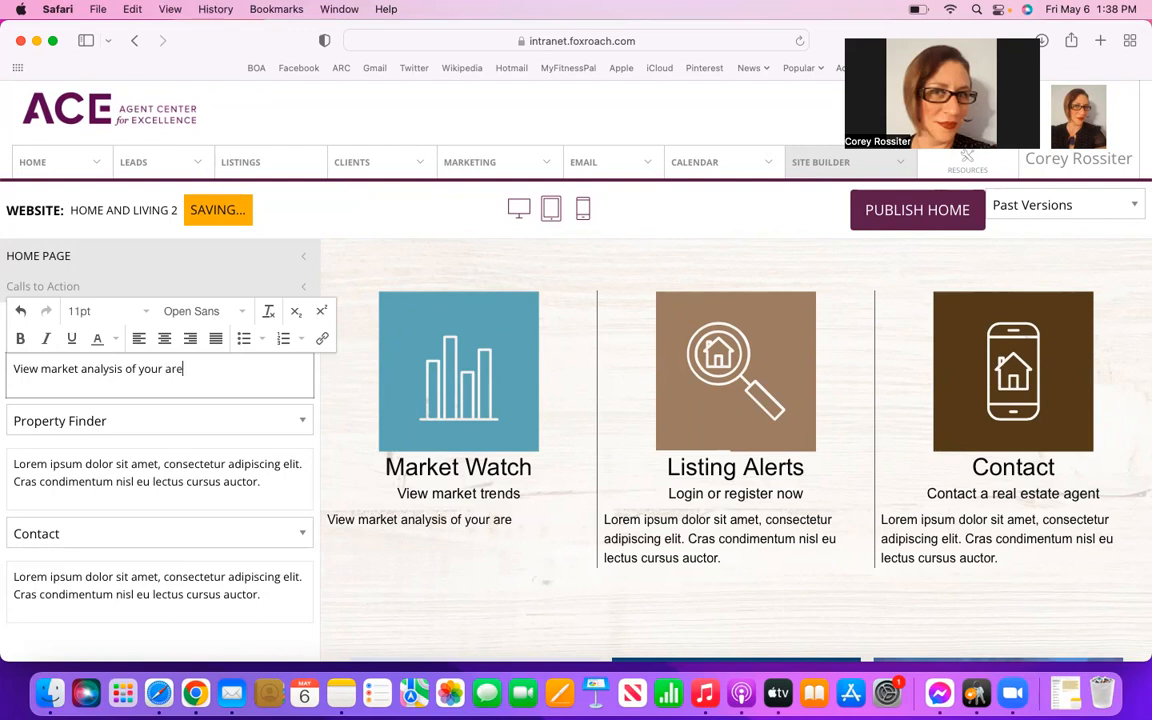
{"action": "type", "text": "a and sign up to receive monthly updates."}
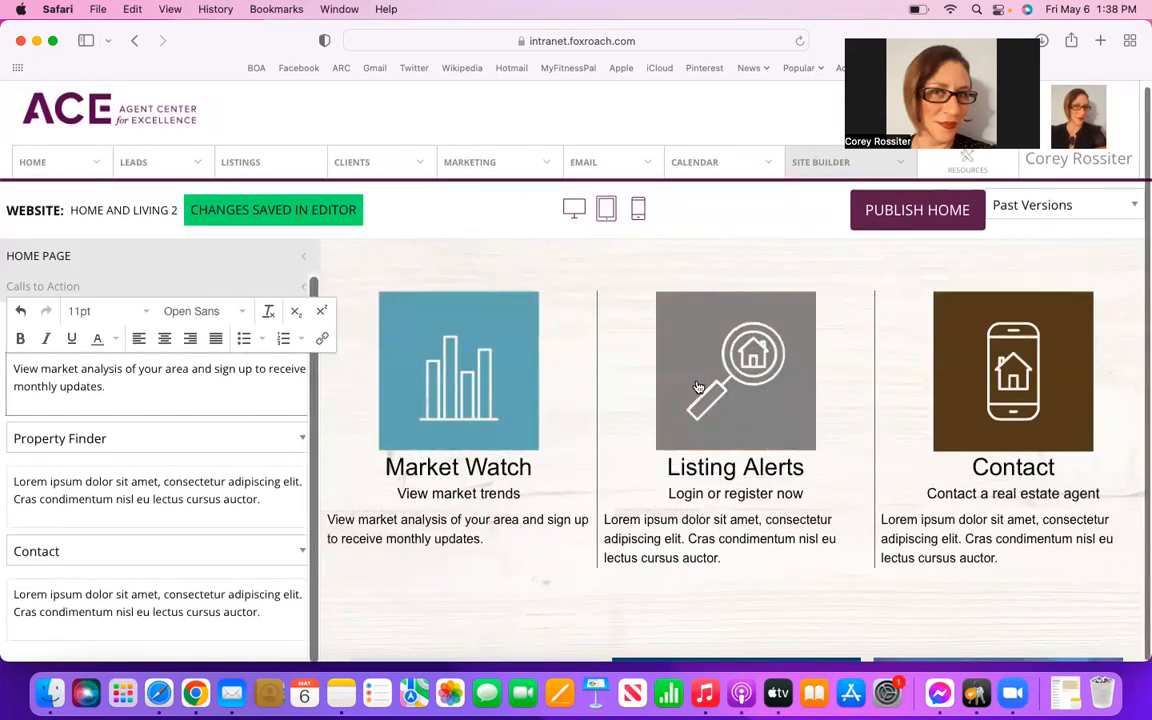
Set the second call to action to Home Valuation and clear its placeholder text.
{"action": "left_click", "coordinate": [212, 440]}
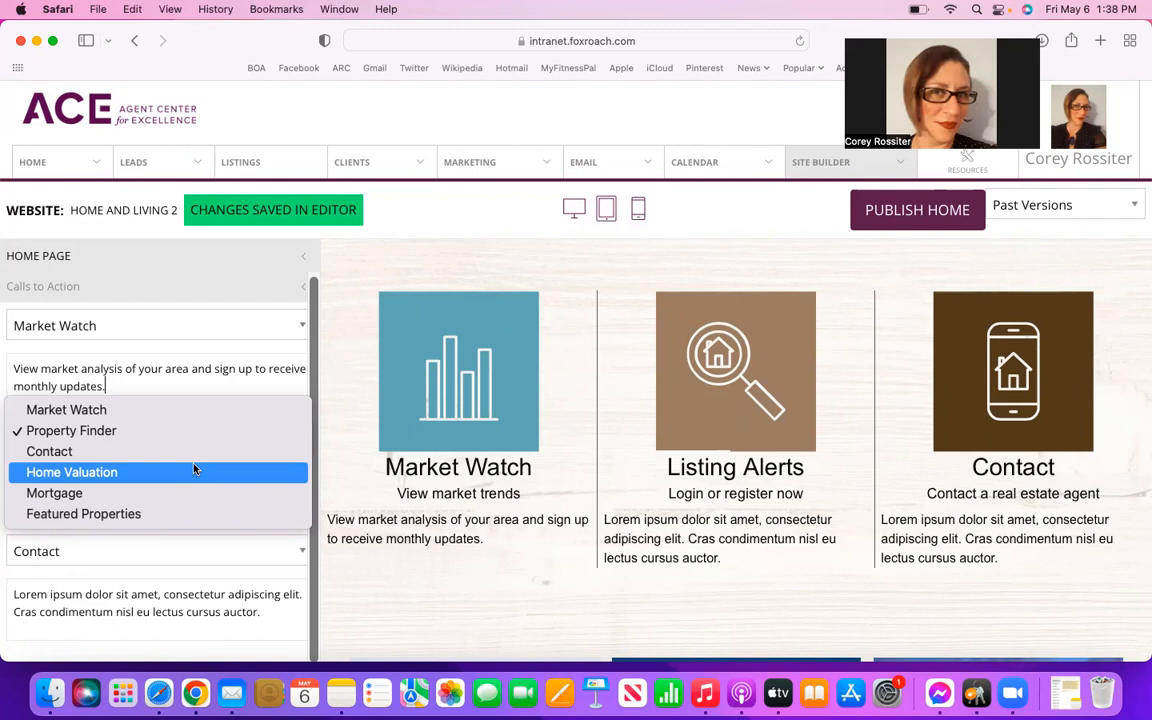
{"action": "left_click", "coordinate": [194, 469]}
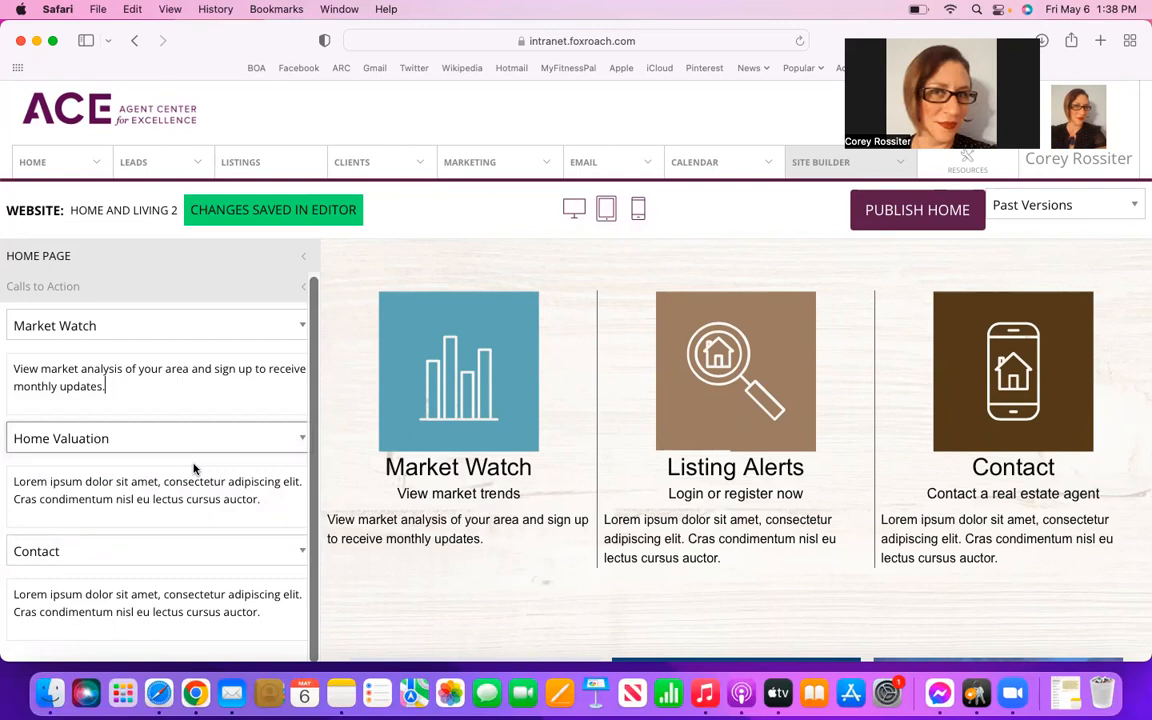
{"action": "left_click", "coordinate": [270, 499]}
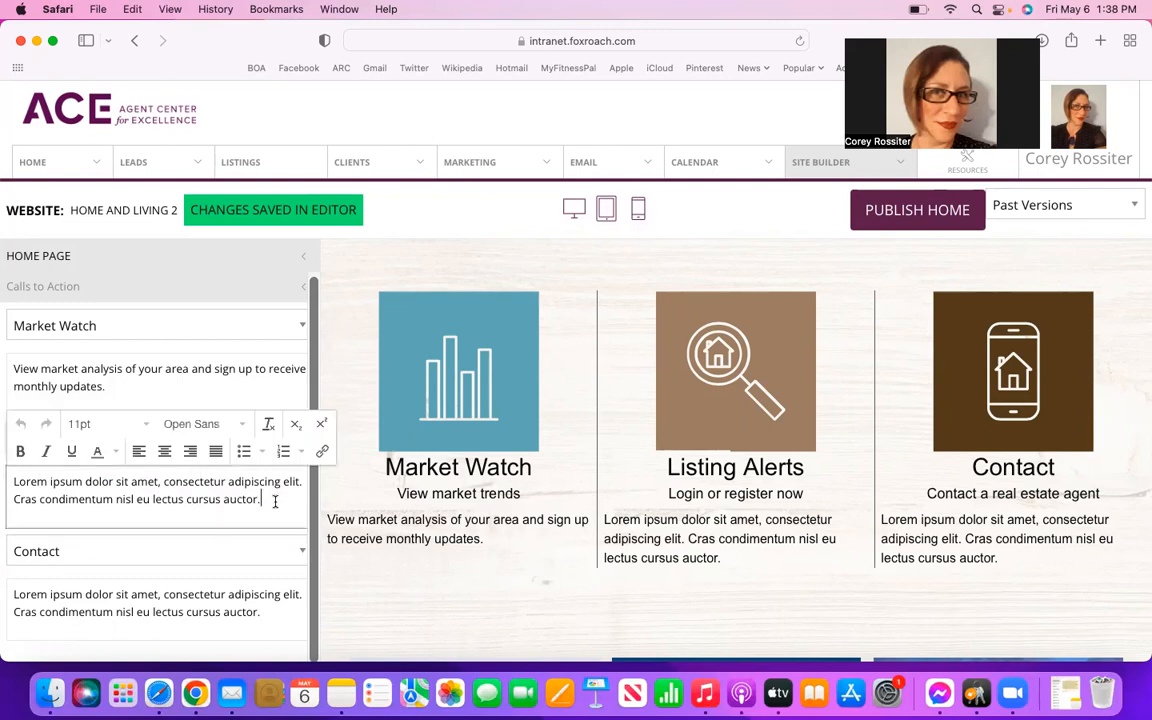
{"action": "key", "text": "super+a"}
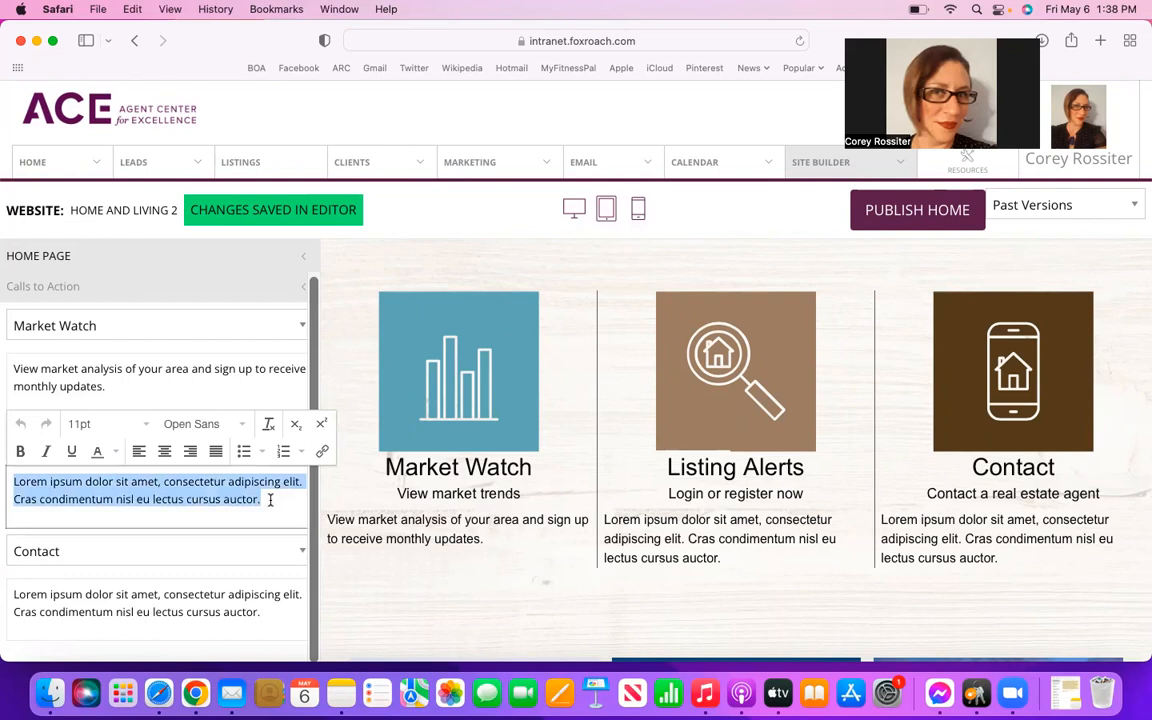
{"action": "key", "text": "BackSpace"}
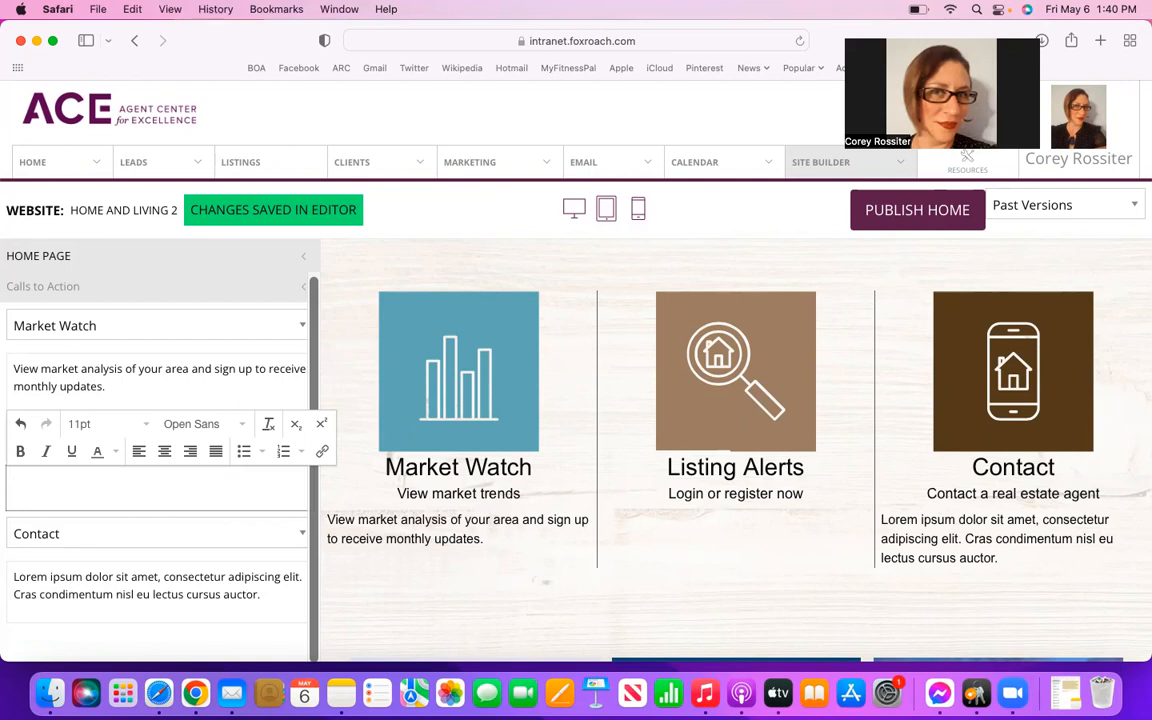
Enter "Instantly get AVM results on your property's current markey value." as the Home Valuation description.
{"action": "type", "text": "Instantly get"}
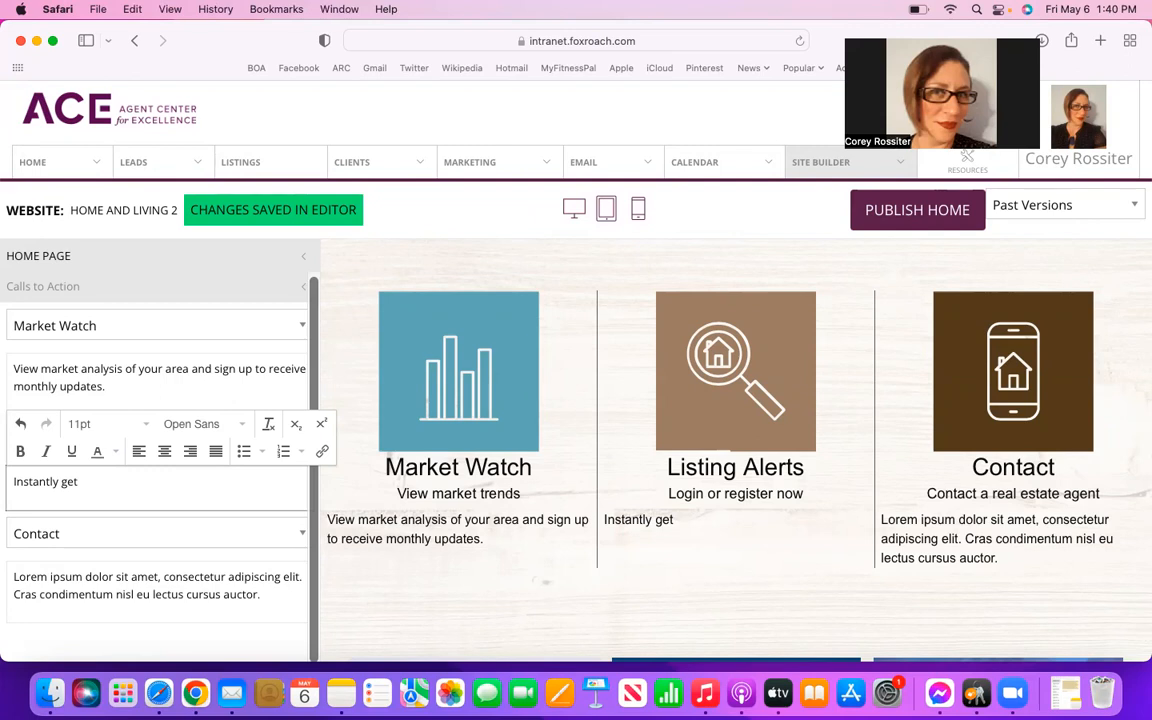
{"action": "type", "text": "AVM"}
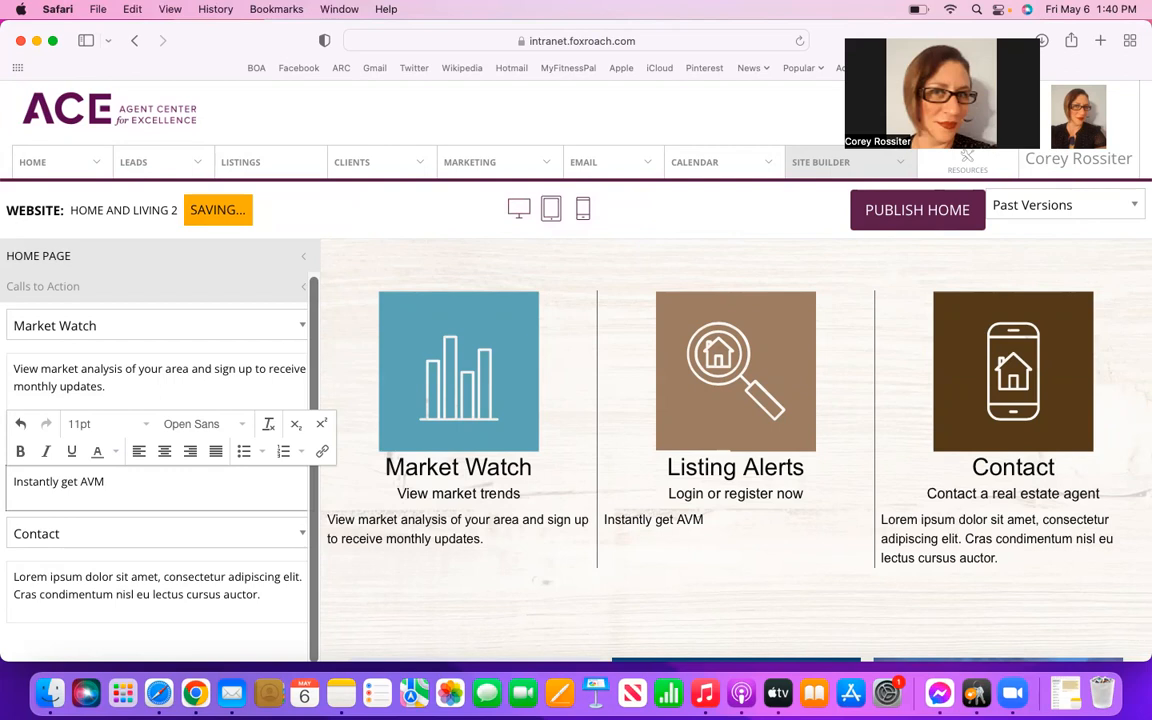
{"action": "type", "text": " results on your prop"}
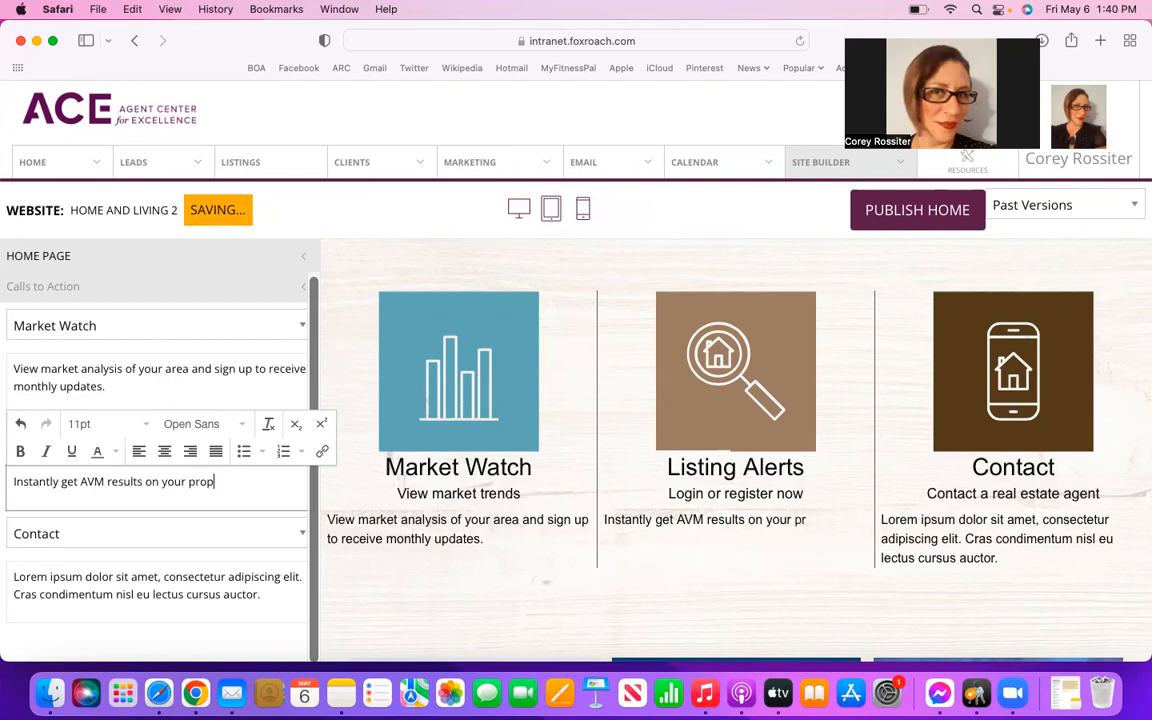
{"action": "type", "text": "erty's current"}
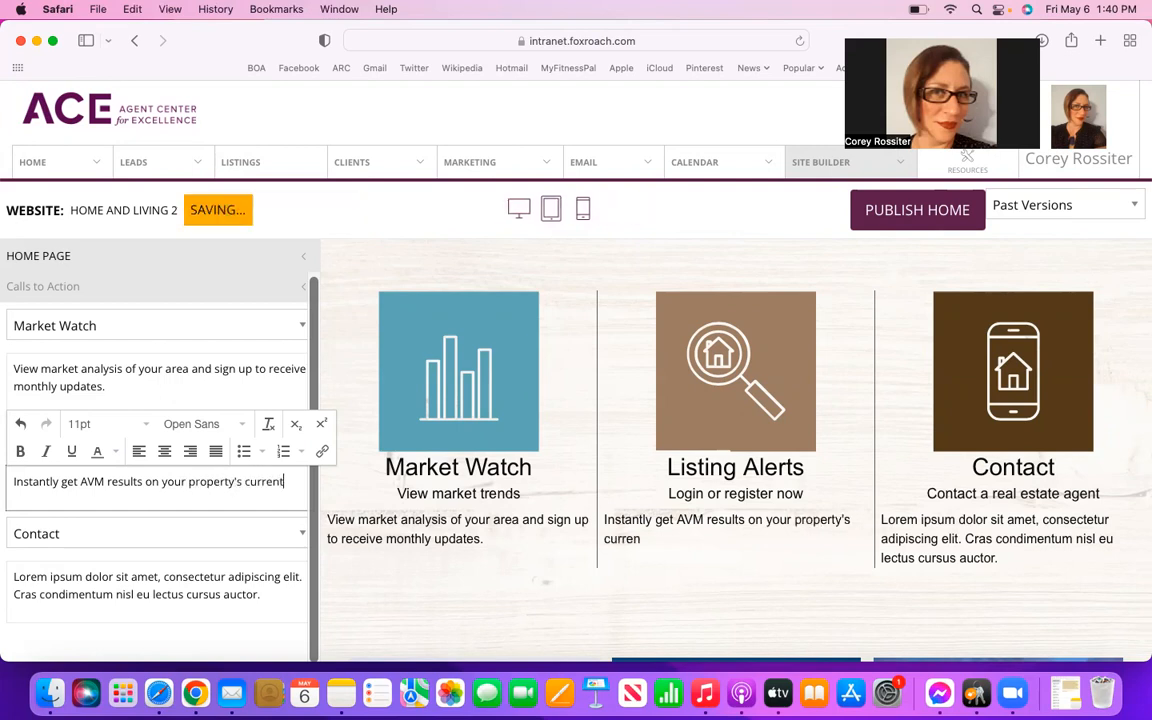
{"action": "type", "text": " markey v"}
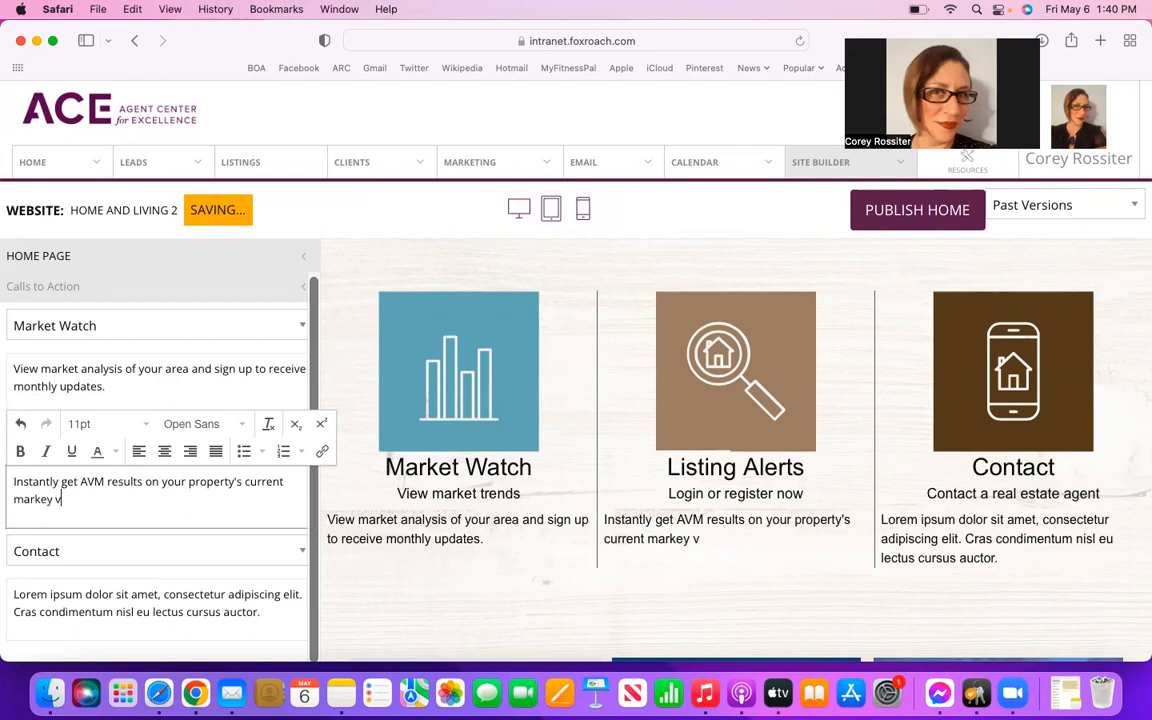
{"action": "type", "text": "alue"}
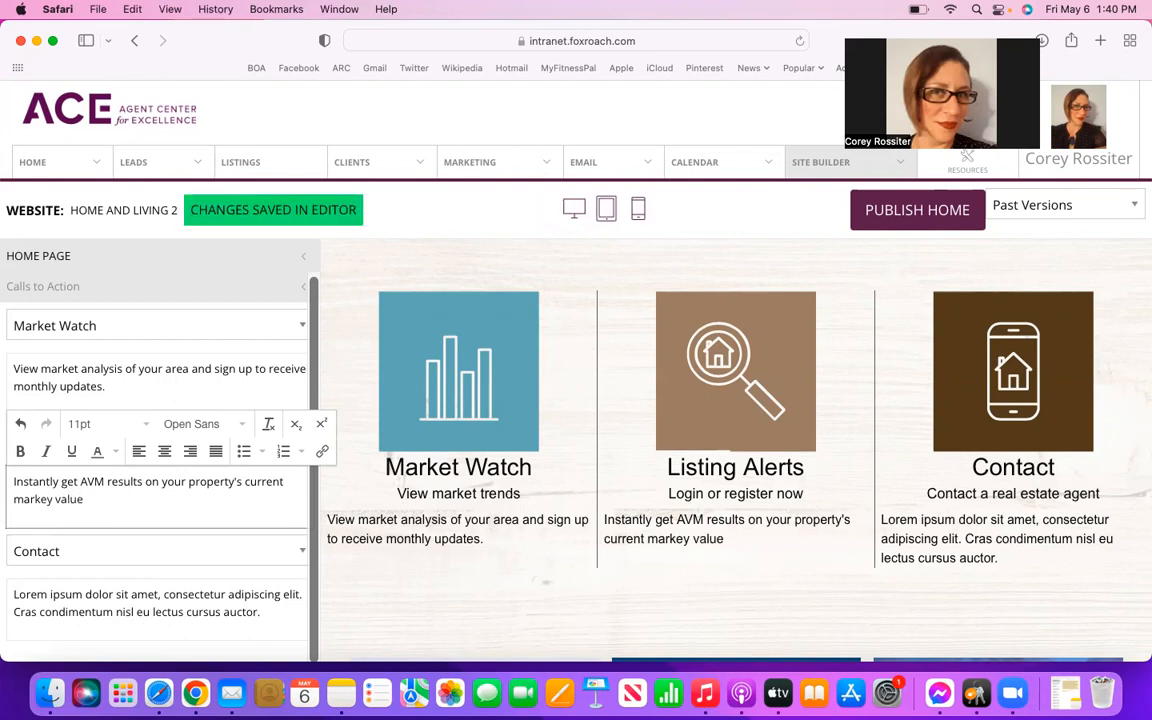
{"action": "type", "text": "."}
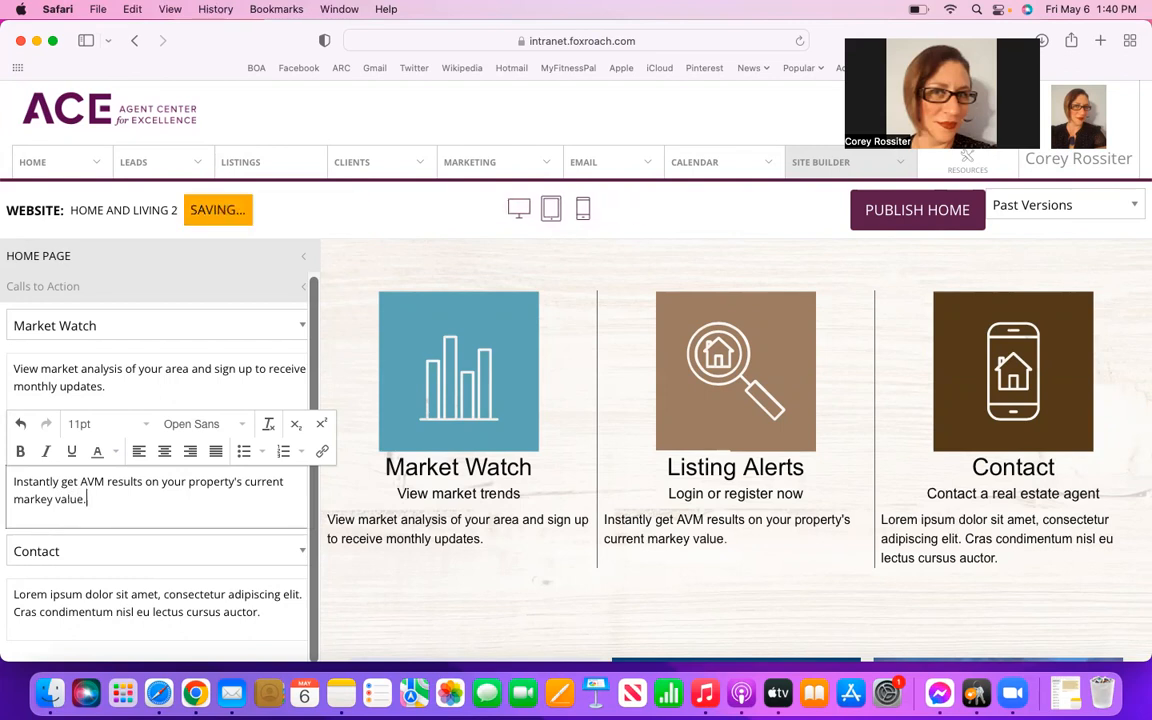
{"action": "left_click", "coordinate": [343, 535]}
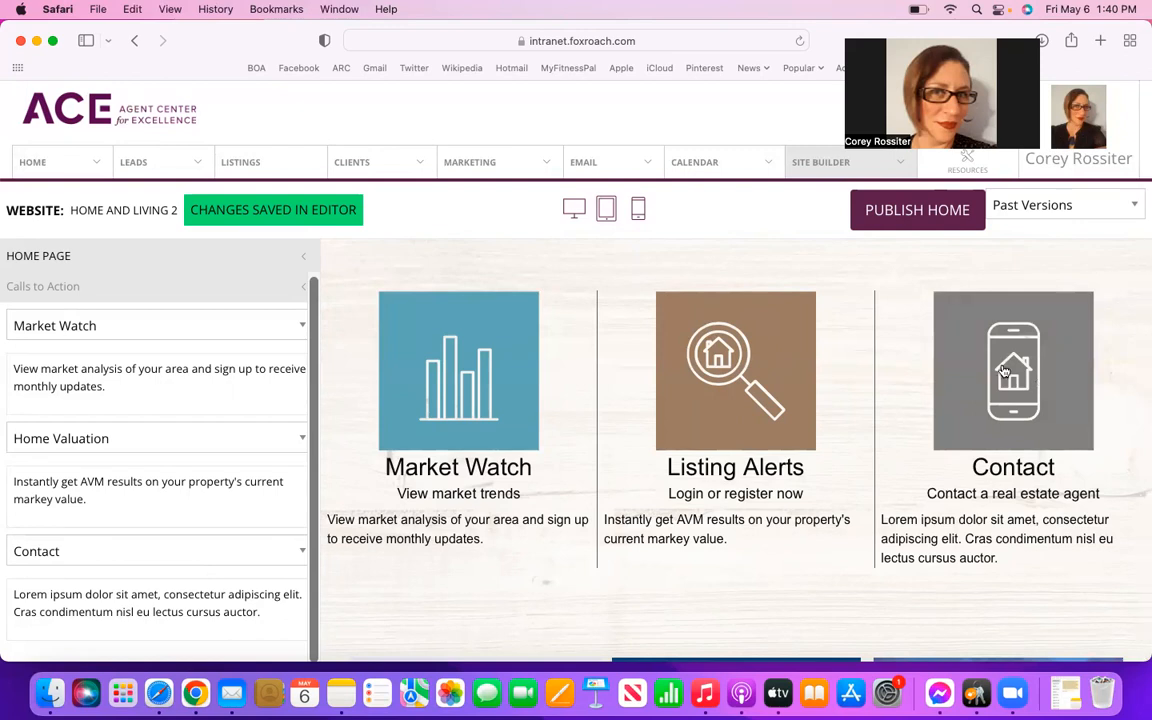
Check the contact form in the page preview's footer and set the third call to action to Mortgage.
{"action": "scroll", "coordinate": [832, 456], "scroll_direction": "down", "scroll_amount": 5}
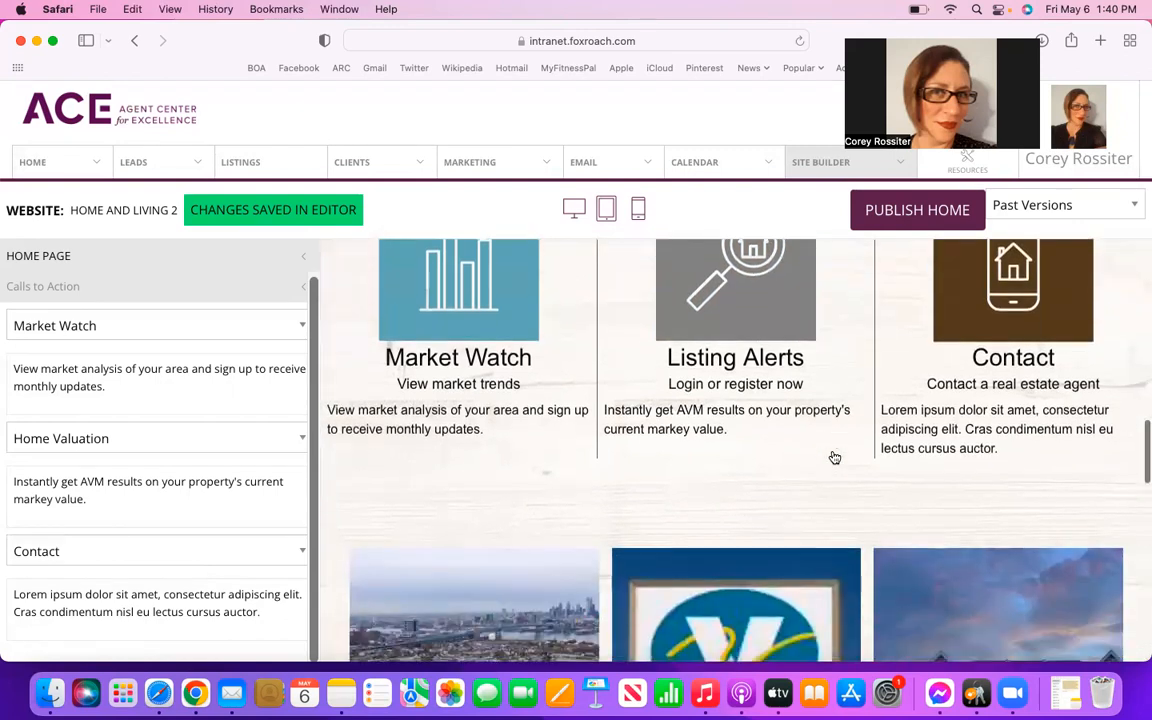
{"action": "scroll", "coordinate": [832, 456], "scroll_direction": "down", "scroll_amount": 5}
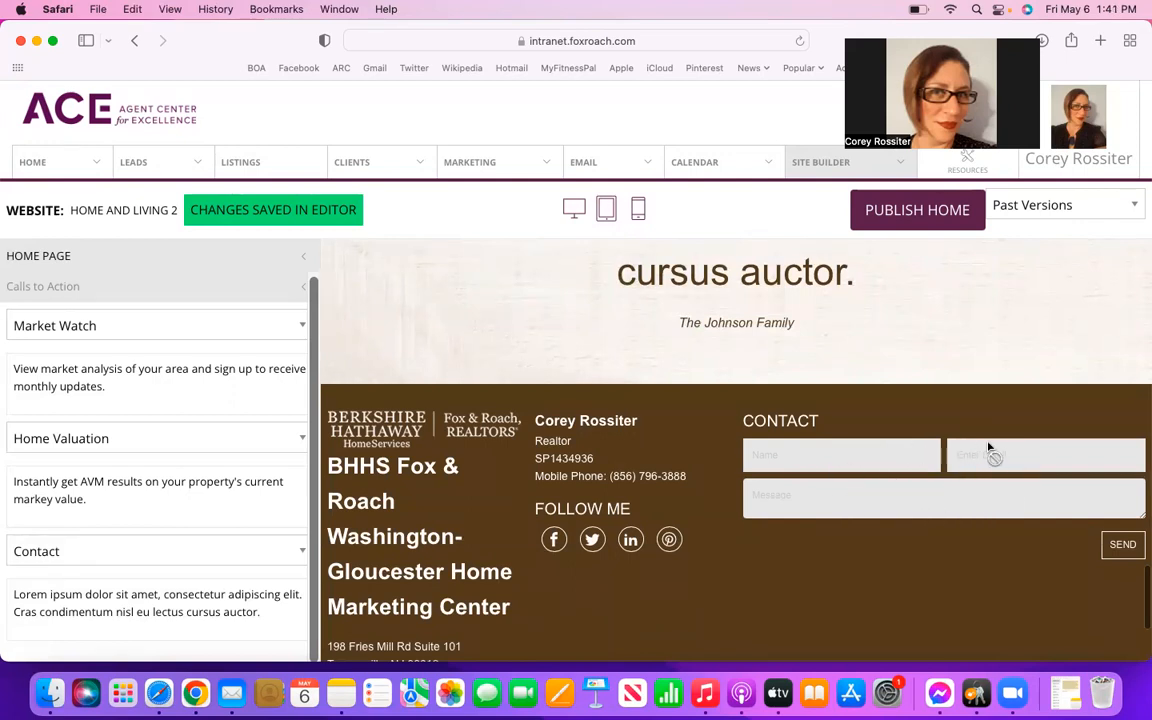
{"action": "scroll", "coordinate": [990, 455], "scroll_direction": "up", "scroll_amount": 5}
{"action": "scroll", "coordinate": [992, 450], "scroll_direction": "up", "scroll_amount": 4}
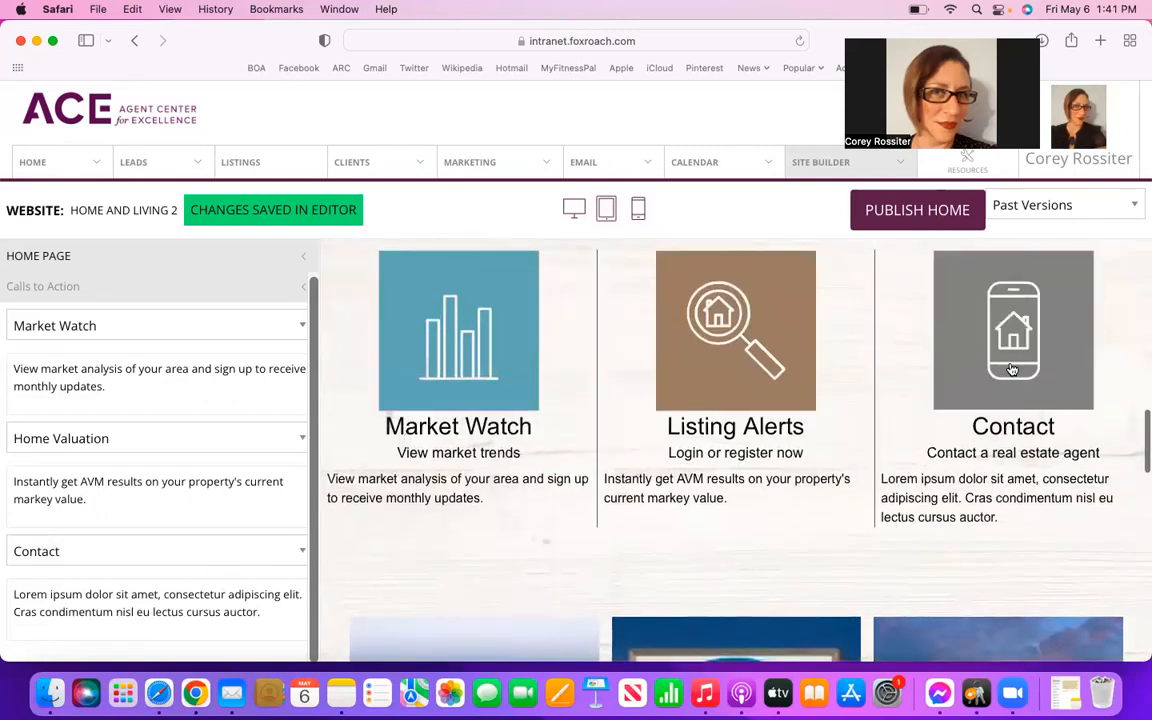
{"action": "left_click", "coordinate": [146, 557]}
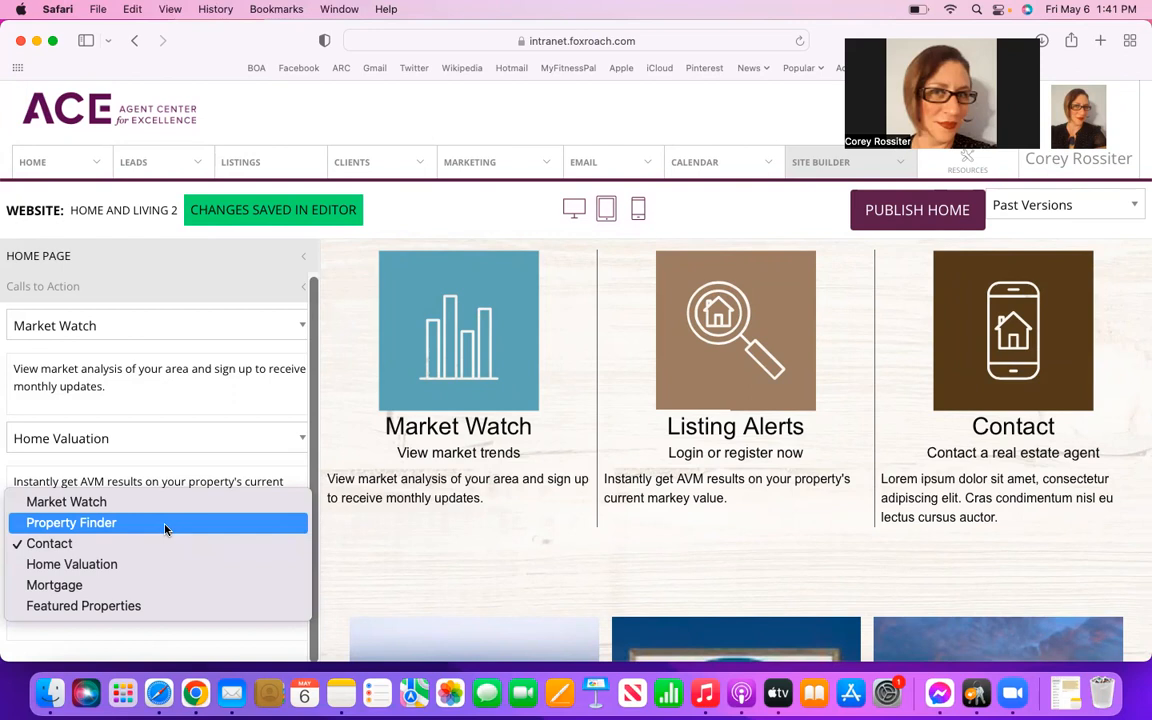
{"action": "left_click", "coordinate": [130, 586]}
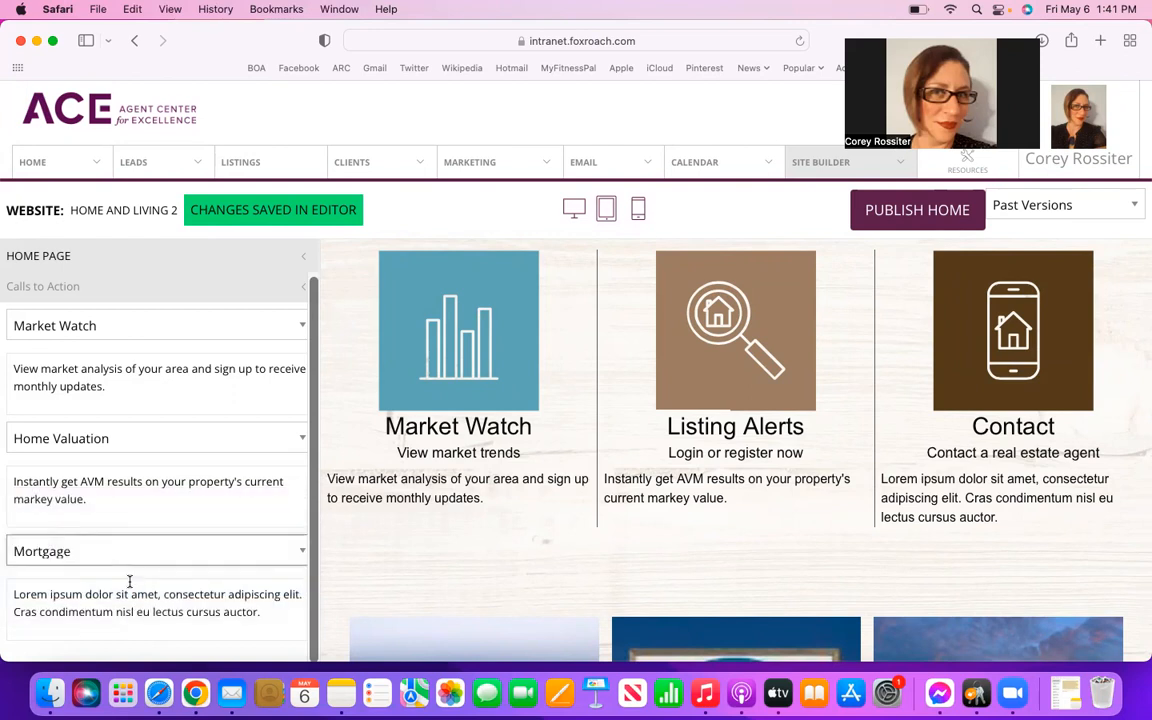
Replace the Mortgage call to action's placeholder text with "Connect with one of our in house Mortgage Lenders through Prosperity Home Mortgage.".
{"action": "left_click", "coordinate": [197, 616]}
{"action": "triple_click", "coordinate": [268, 612]}
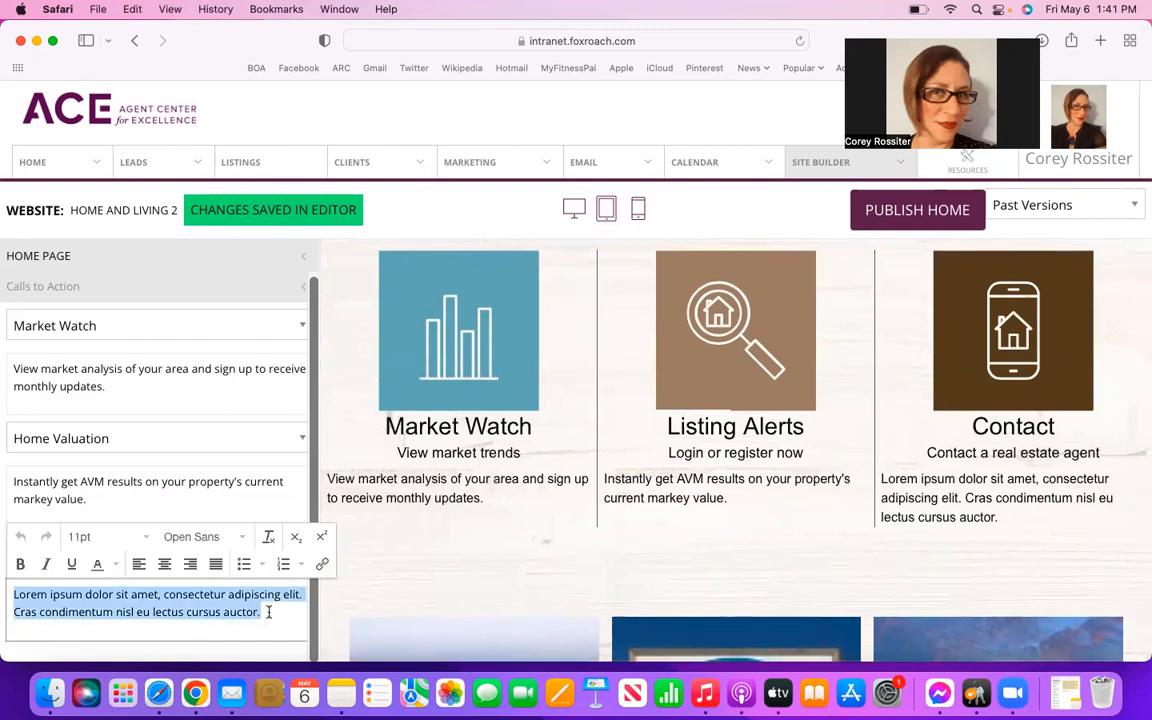
{"action": "type", "text": "Con"}
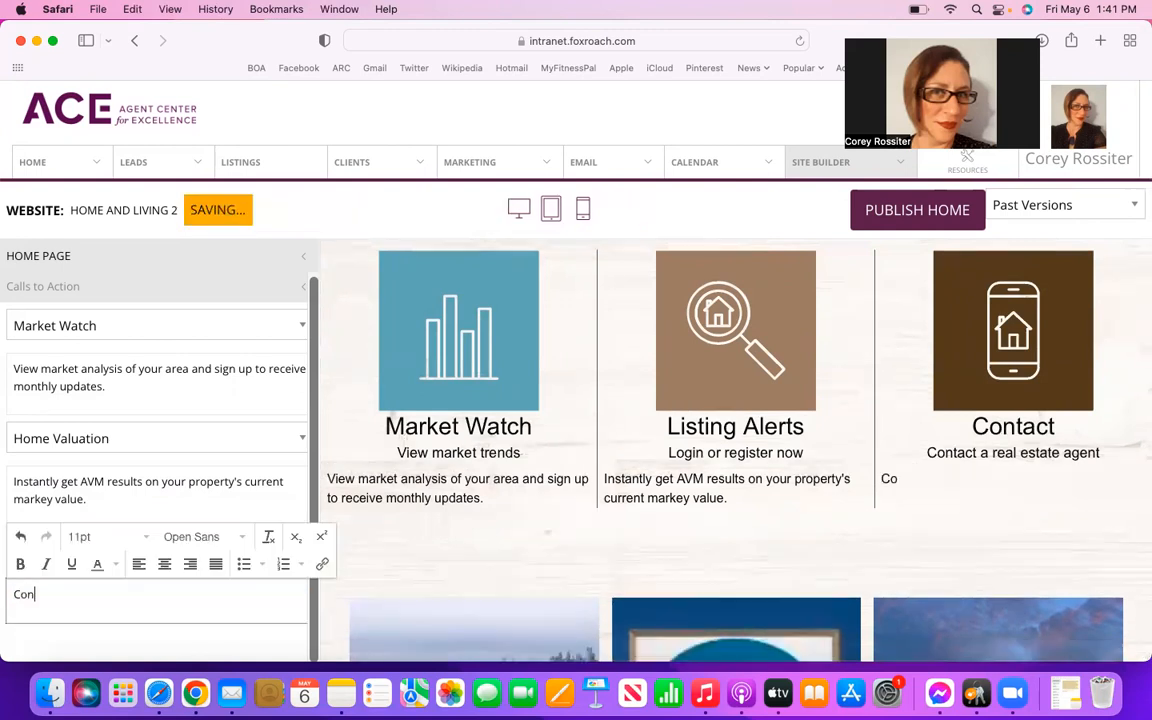
{"action": "type", "text": "nect with "}
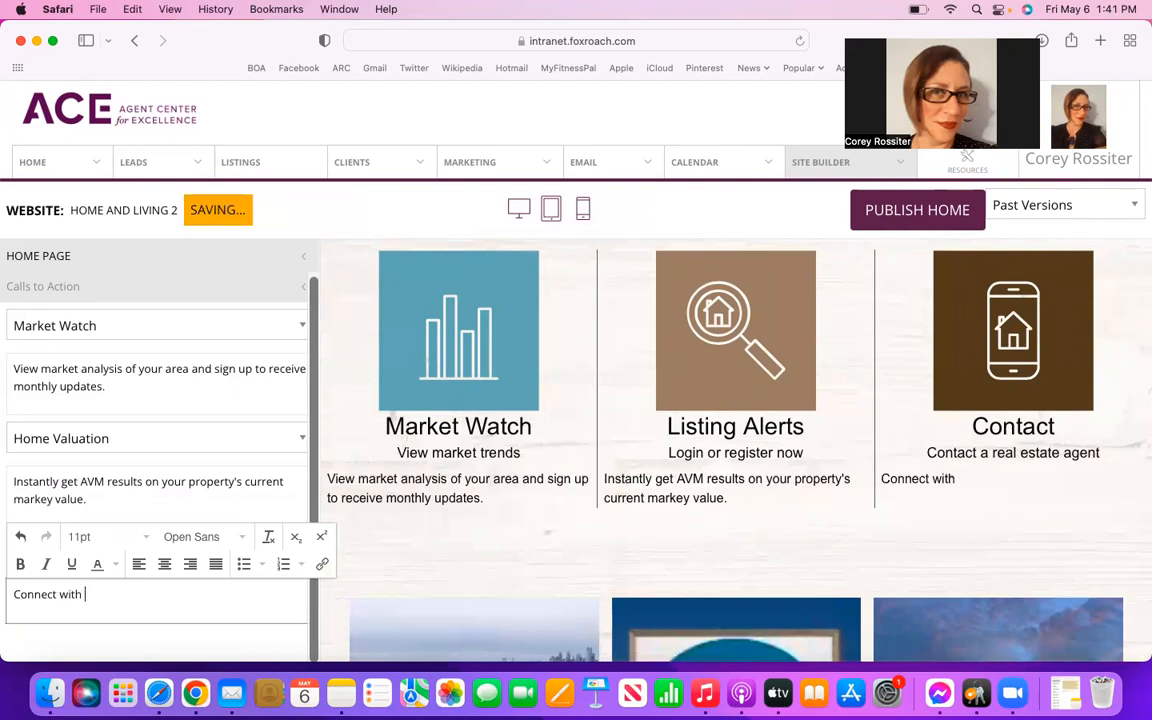
{"action": "type", "text": "one of our"}
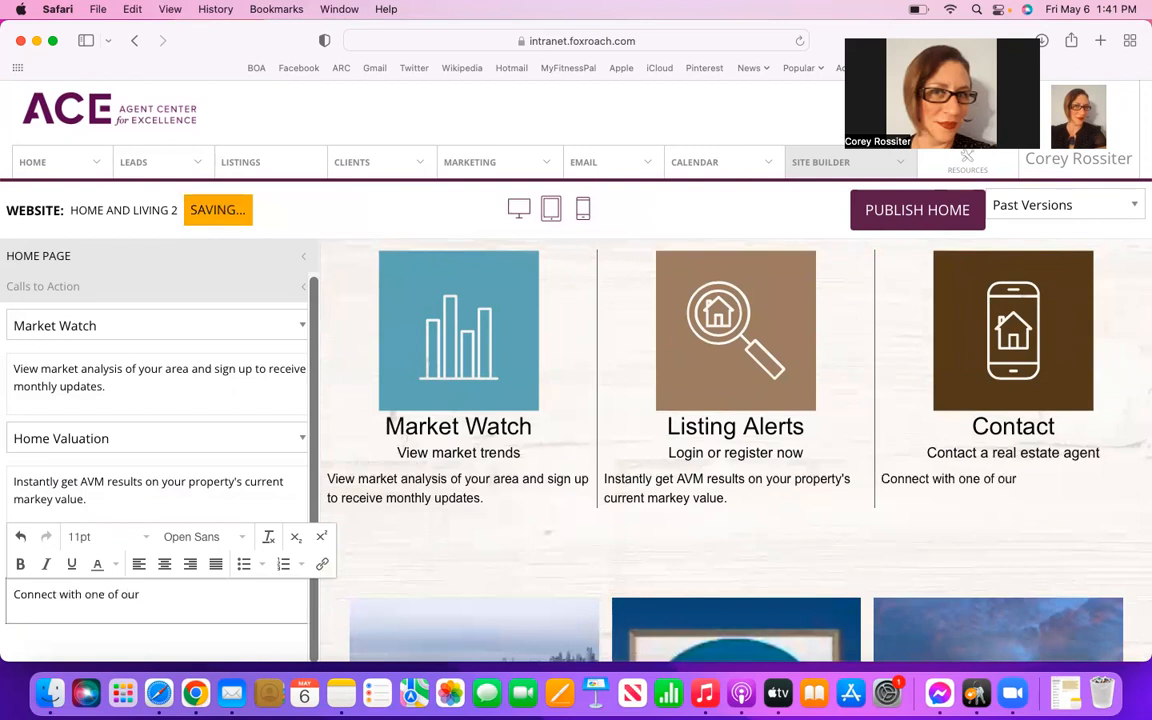
{"action": "type", "text": " in house Mortgage"}
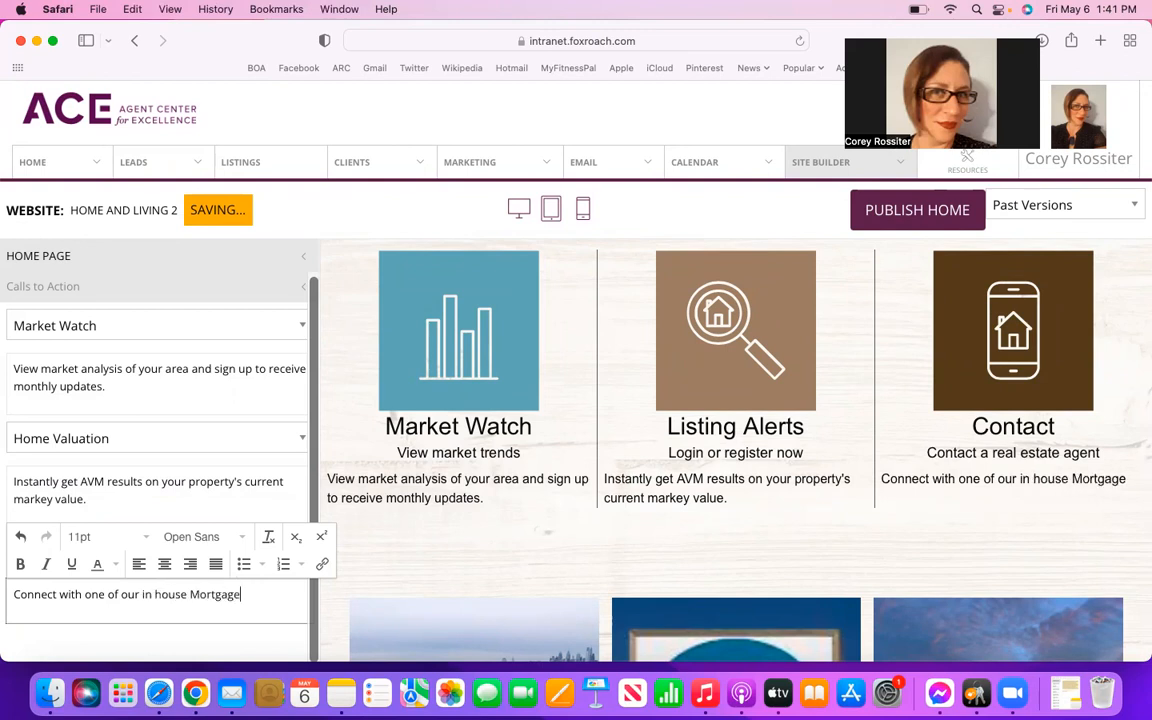
{"action": "type", "text": " Lenders thr"}
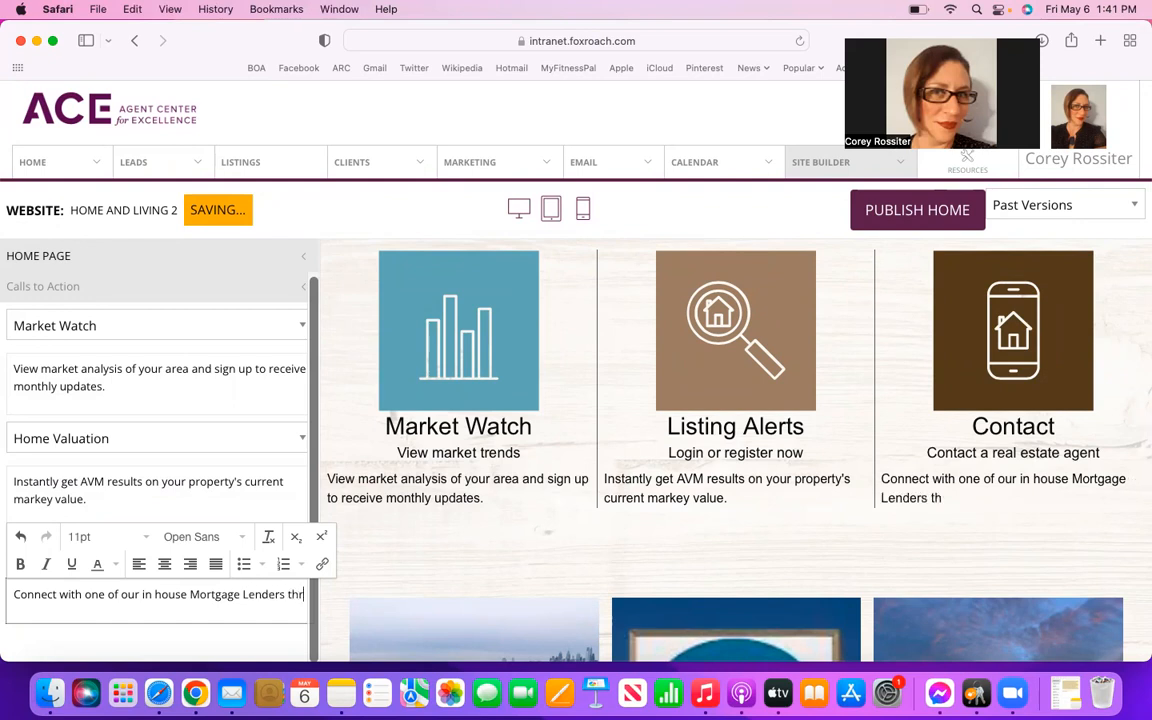
{"action": "type", "text": "ough Pro"}
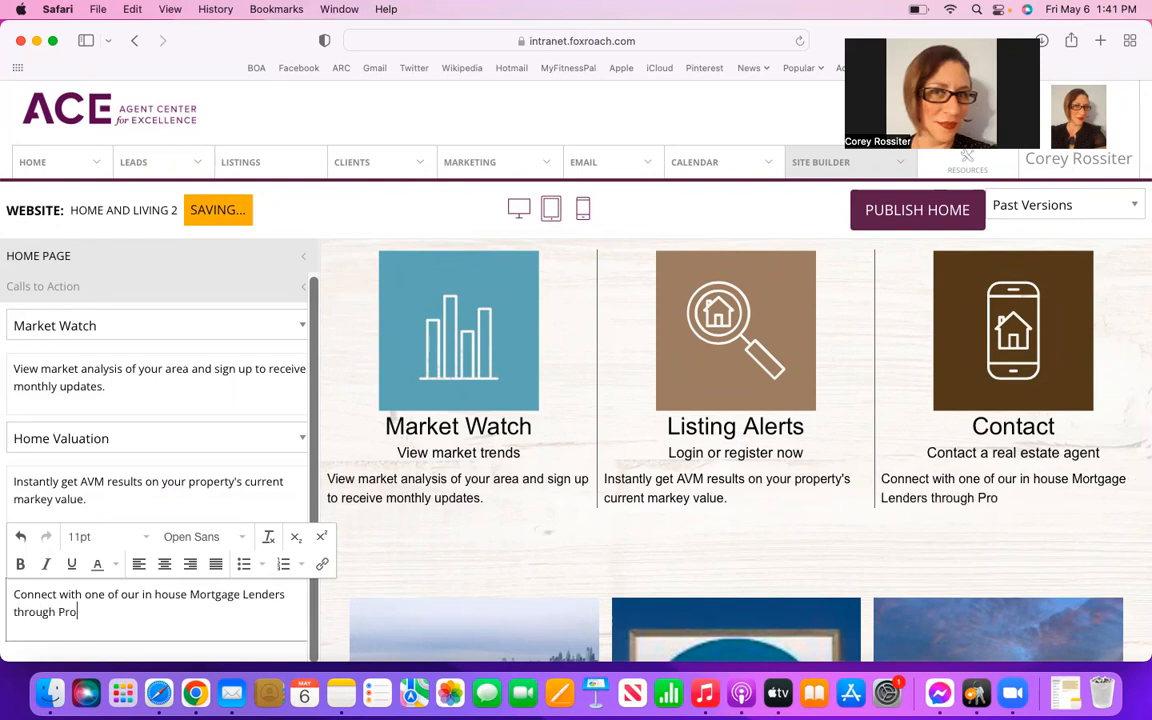
{"action": "type", "text": "sperity Home "}
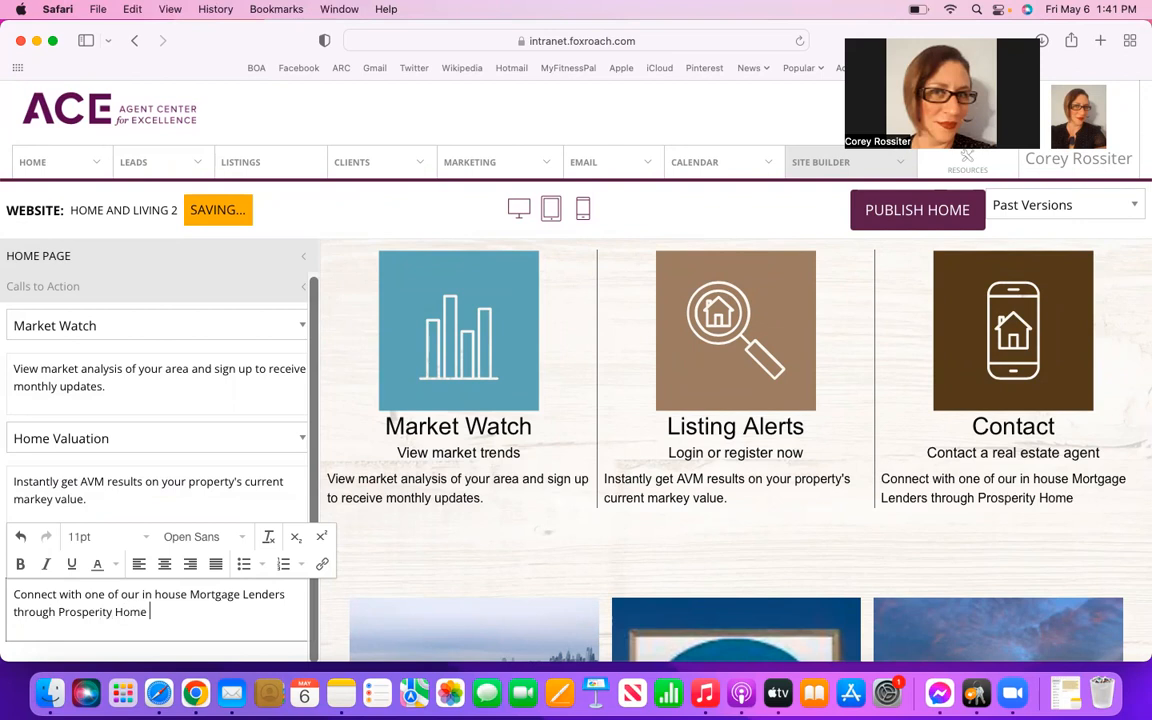
{"action": "type", "text": "Mortgage."}
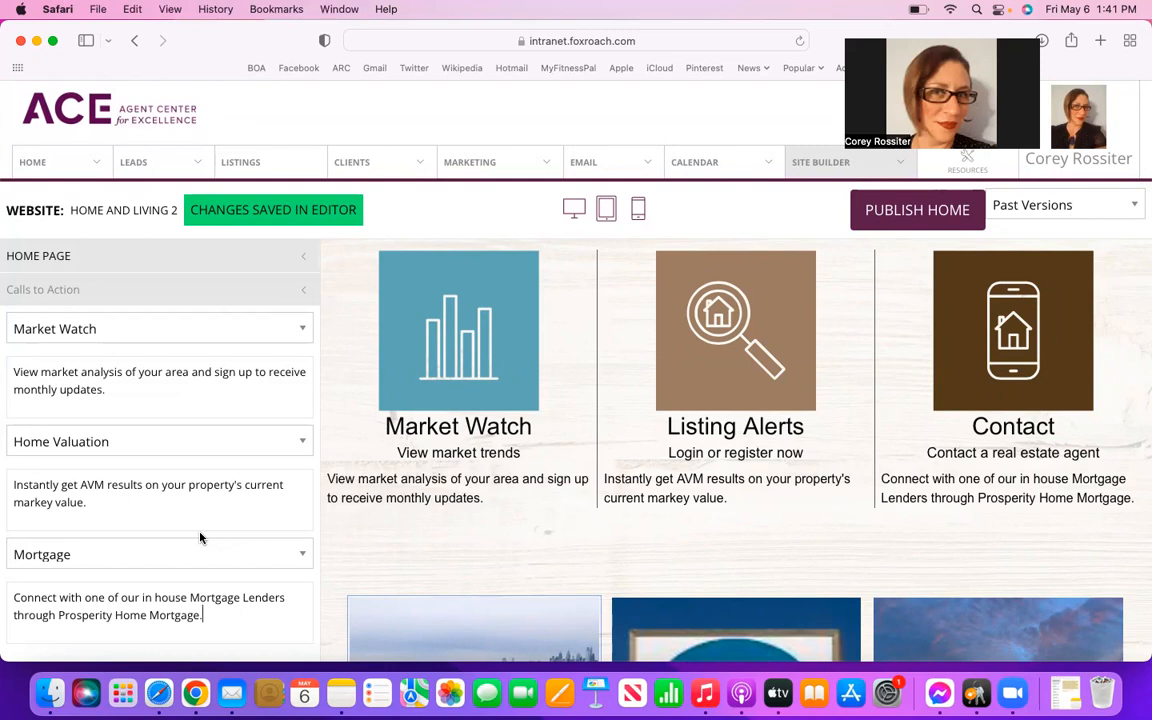
{"action": "left_click", "coordinate": [196, 290]}
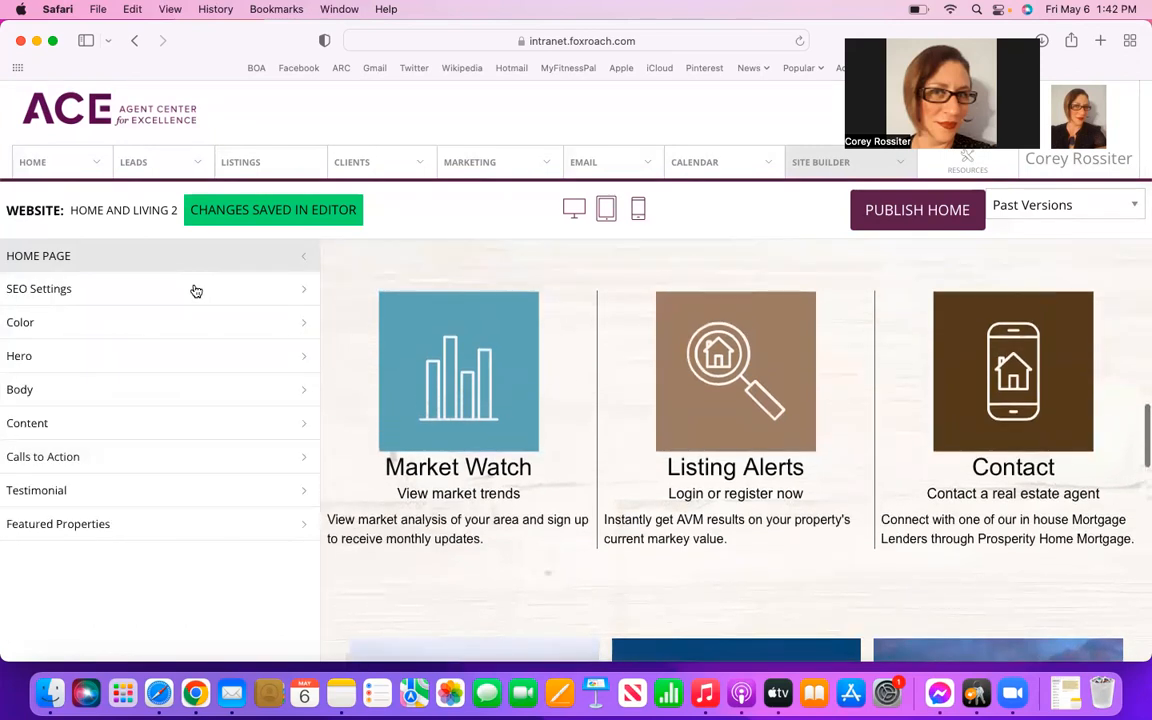
In the home page's Testimonial section, delete the placeholder quote text.
{"action": "left_click", "coordinate": [70, 491]}
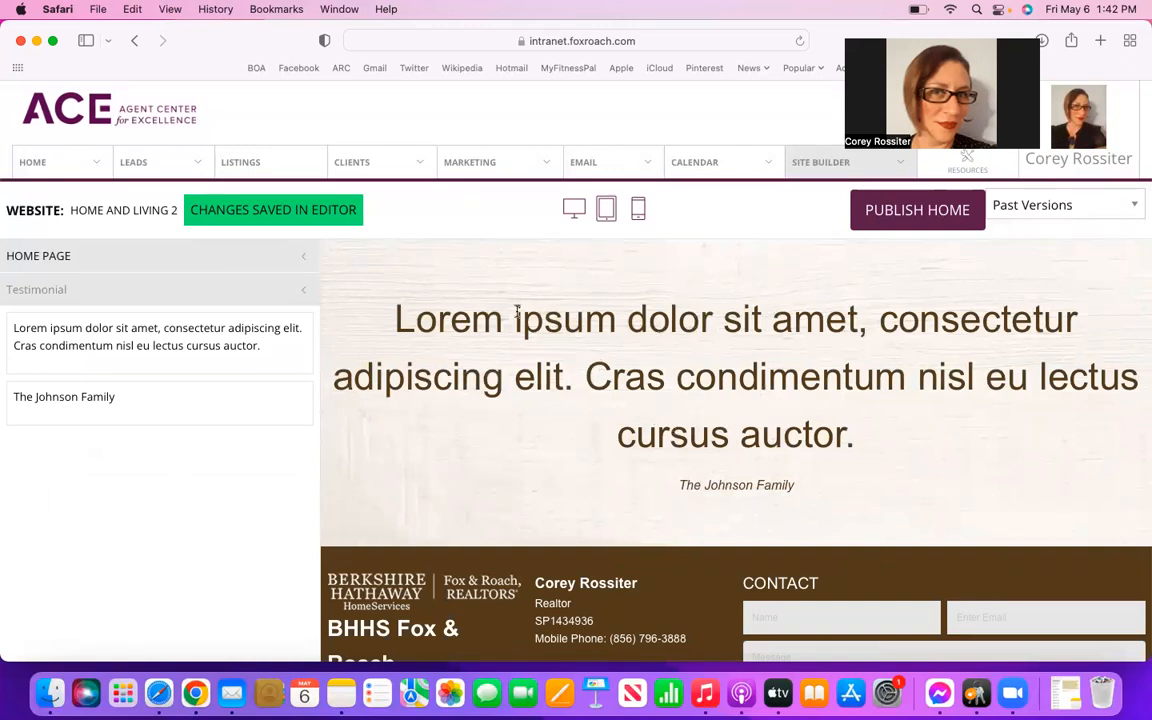
{"action": "left_click", "coordinate": [275, 352]}
{"action": "key", "text": "super+a"}
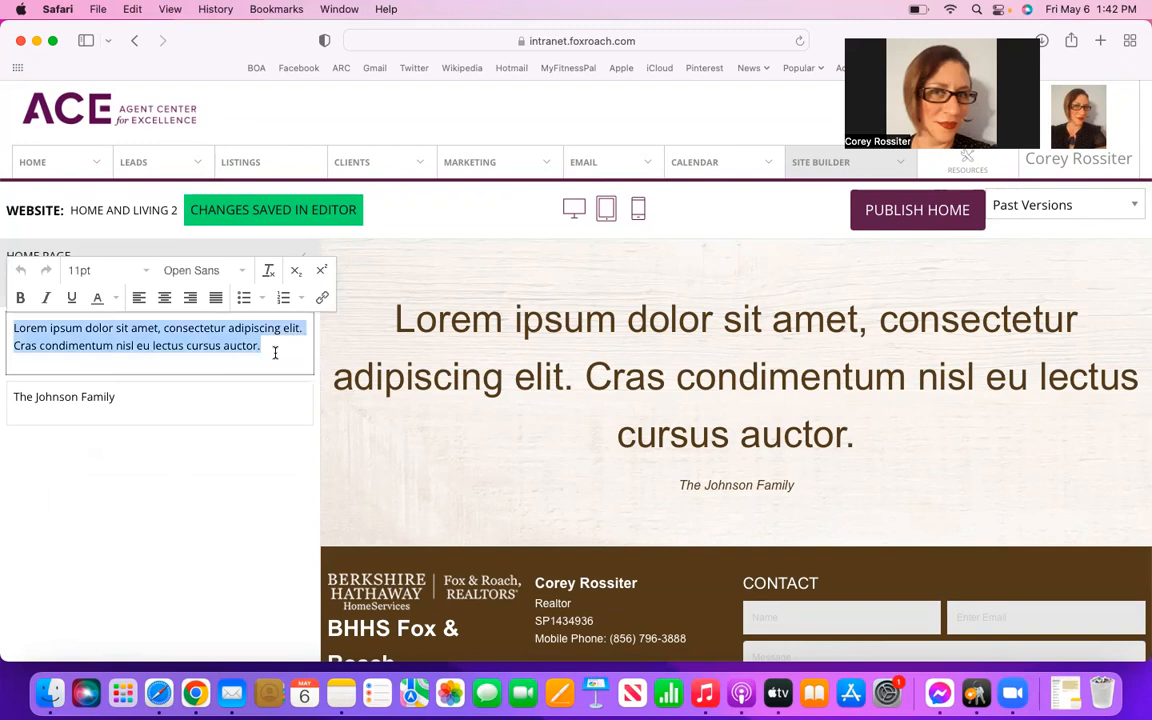
{"action": "key", "text": "BackSpace"}
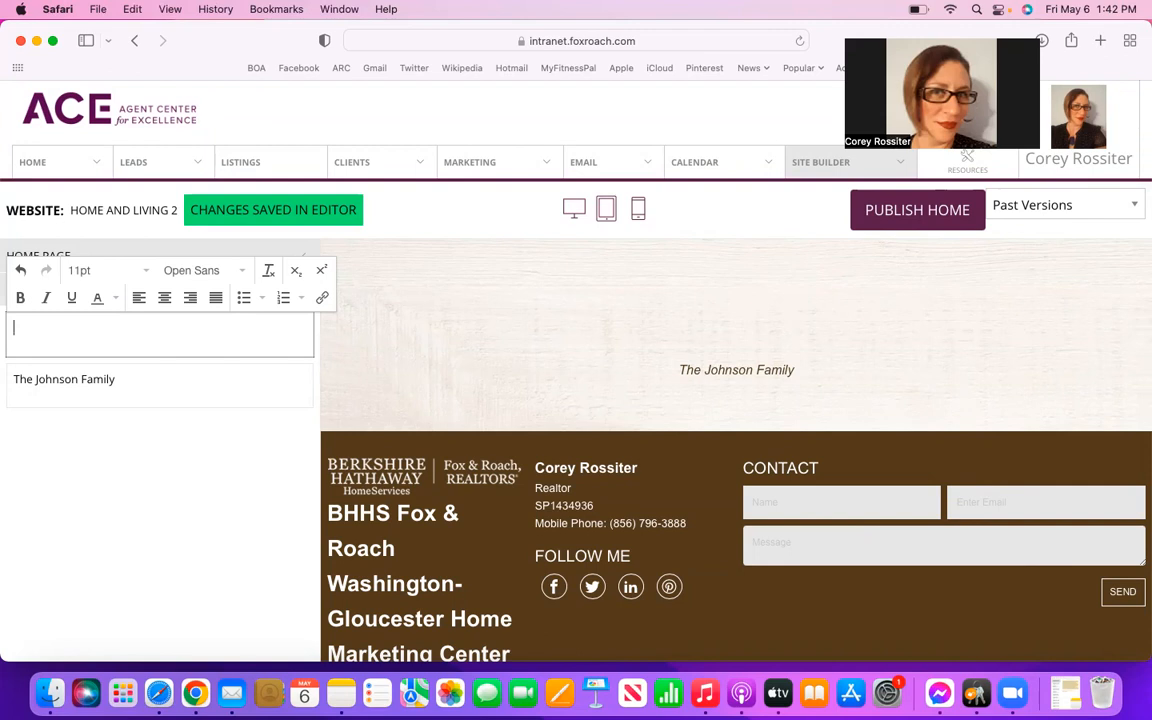
Check the testimonial area in the page preview, clear the testimonial's author line, and leave the section.
{"action": "scroll", "coordinate": [379, 390], "scroll_direction": "up", "scroll_amount": 3}
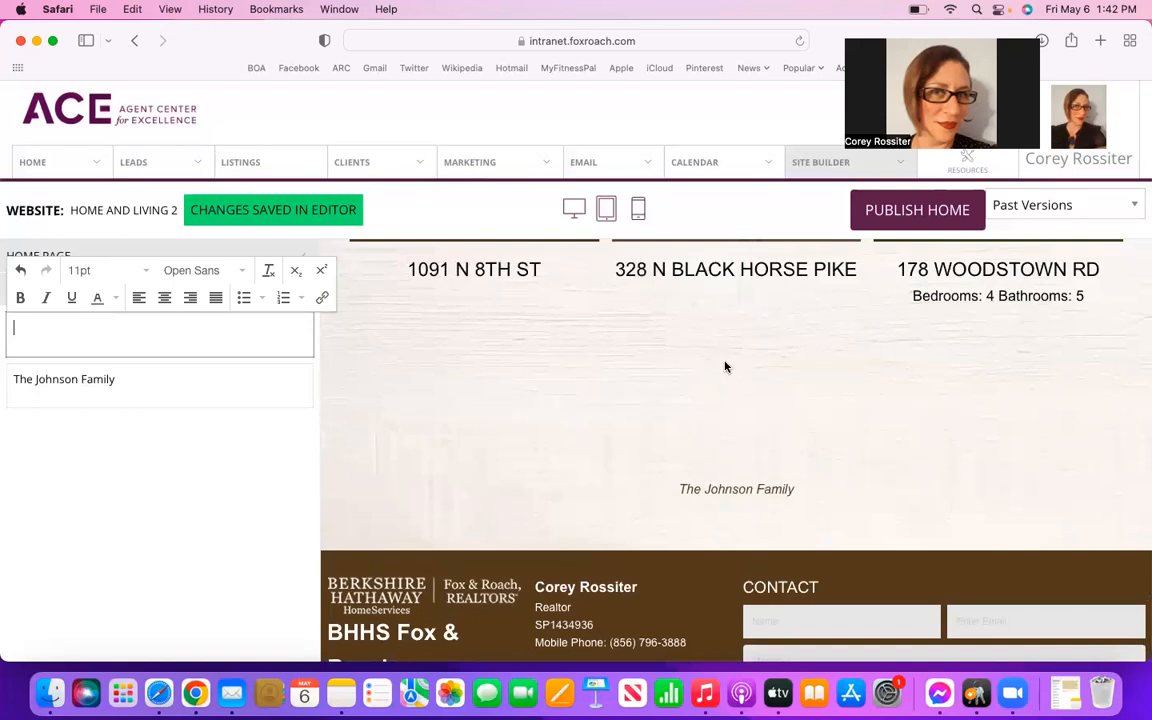
{"action": "scroll", "coordinate": [725, 368], "scroll_direction": "up", "scroll_amount": 10}
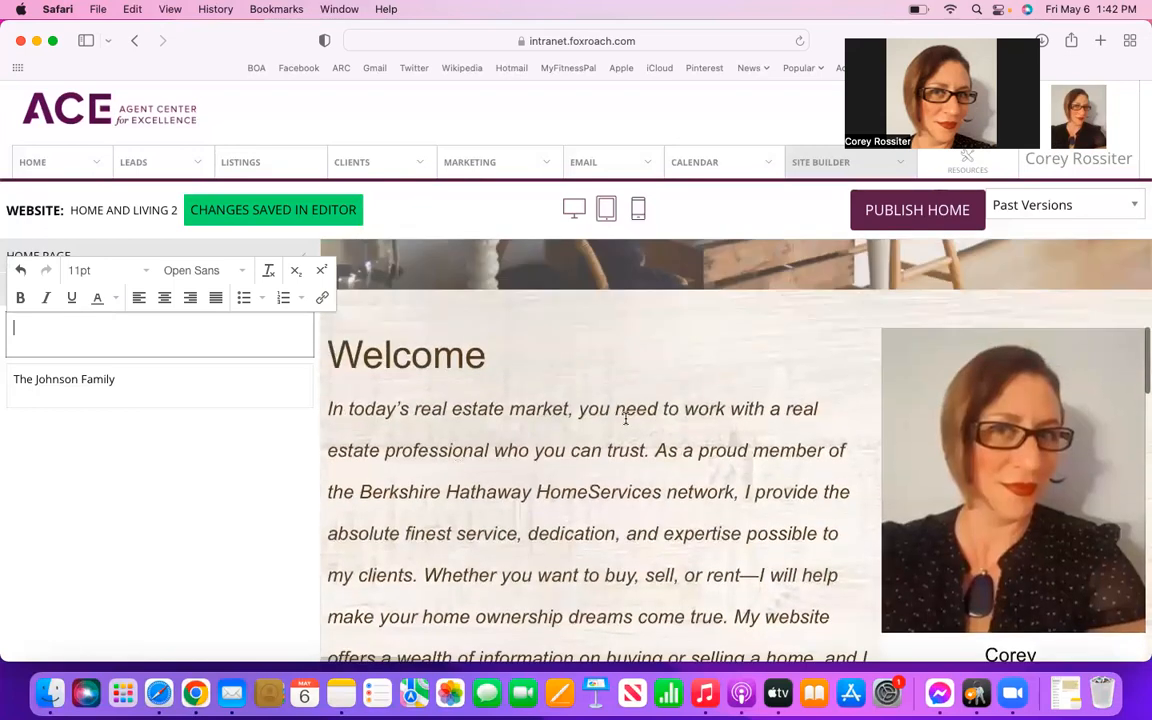
{"action": "scroll", "coordinate": [630, 480], "scroll_direction": "down", "scroll_amount": 10}
{"action": "scroll", "coordinate": [630, 485], "scroll_direction": "down", "scroll_amount": 6}
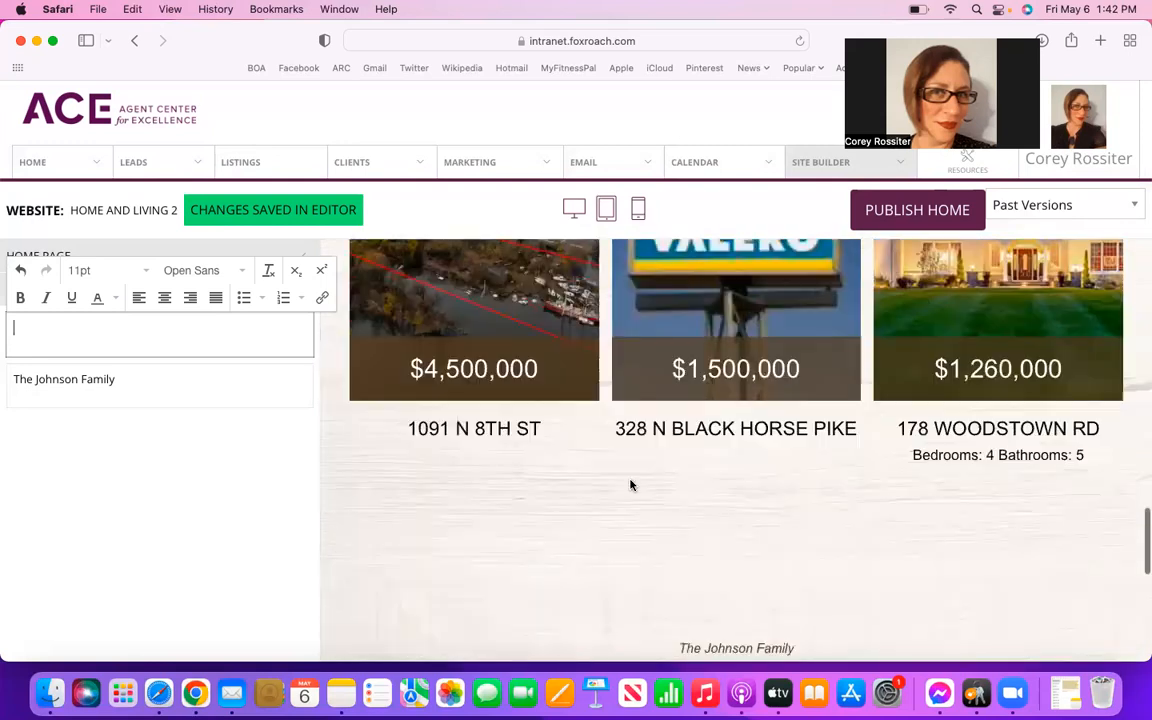
{"action": "scroll", "coordinate": [630, 485], "scroll_direction": "up", "scroll_amount": 4}
{"action": "scroll", "coordinate": [630, 485], "scroll_direction": "down", "scroll_amount": 1}
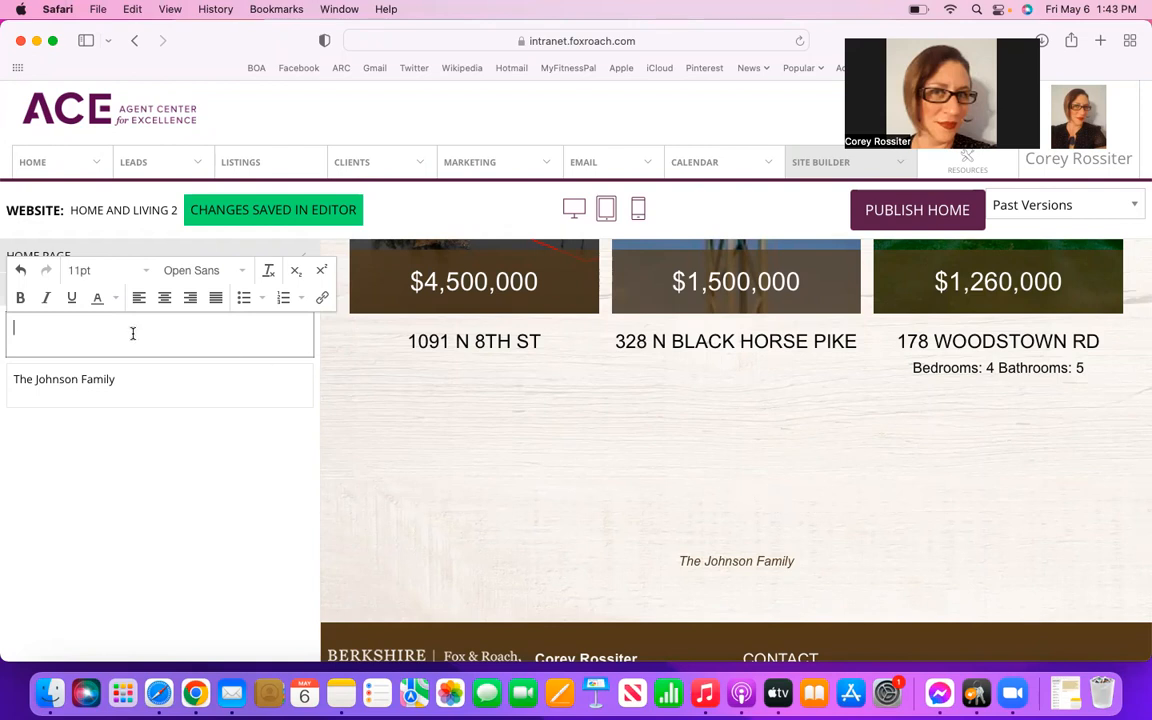
{"action": "triple_click", "coordinate": [133, 380]}
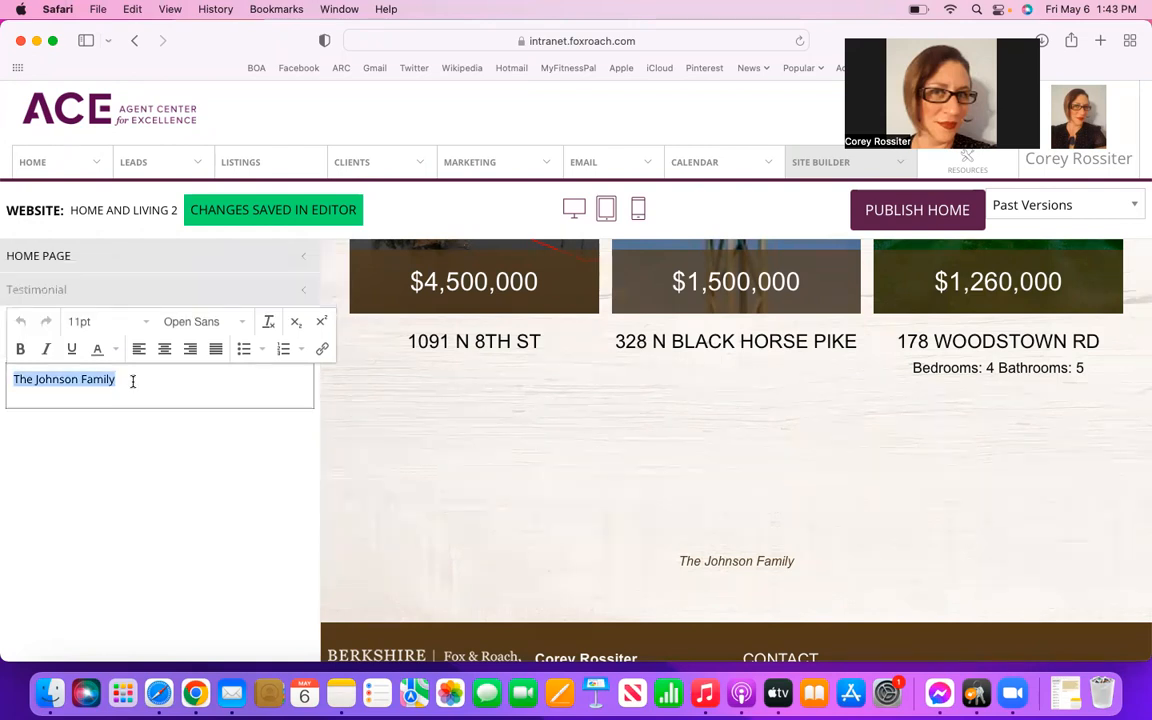
{"action": "key", "text": "BackSpace"}
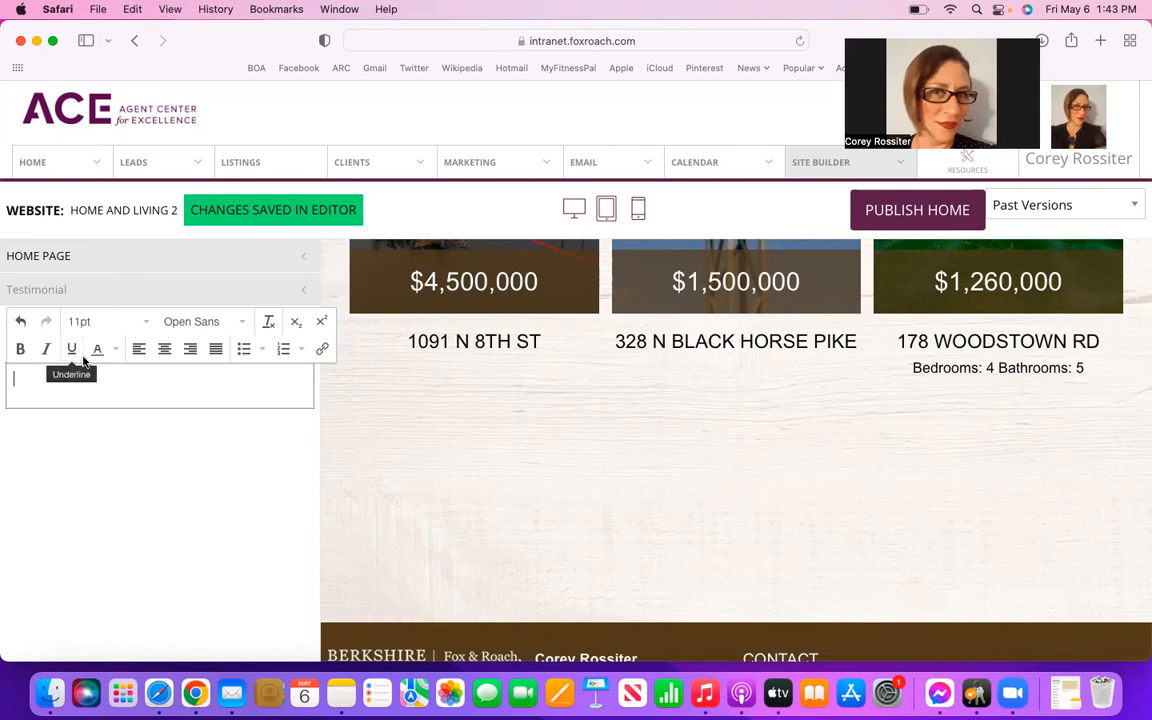
{"action": "scroll", "coordinate": [110, 388], "scroll_direction": "up", "scroll_amount": 1}
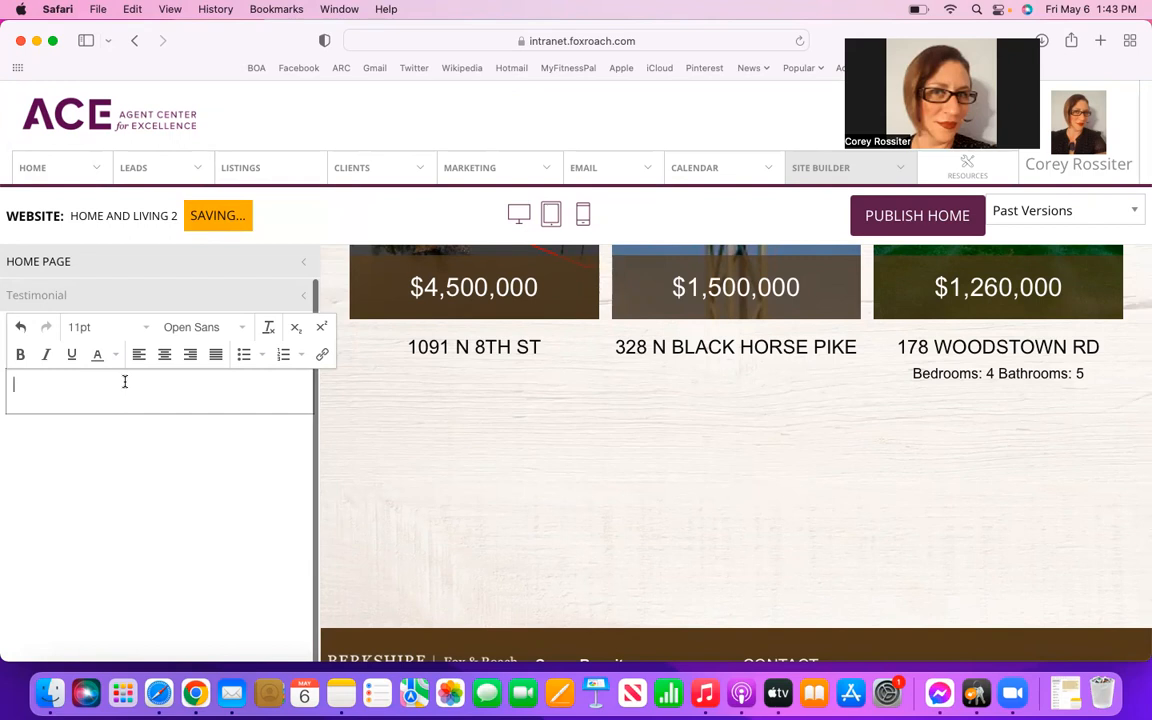
{"action": "left_click", "coordinate": [205, 296]}
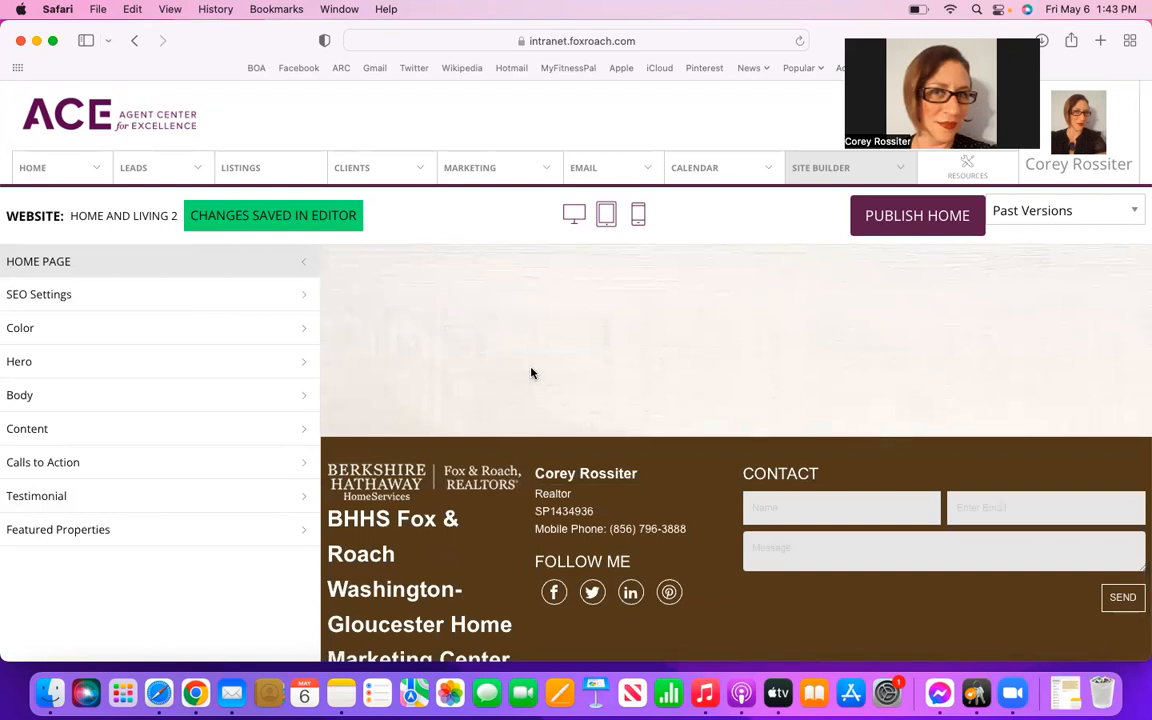
In the Featured Properties settings, choose My Office's Listings as the source of the listings.
{"action": "left_click", "coordinate": [82, 531]}
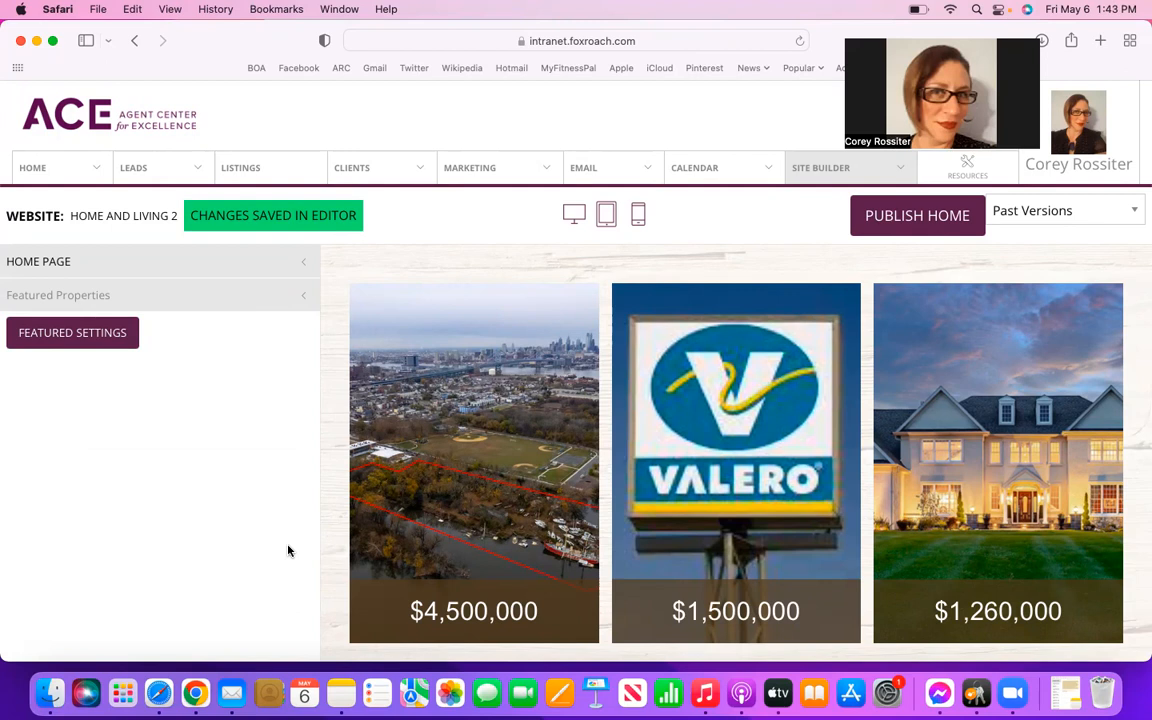
{"action": "left_click", "coordinate": [77, 340]}
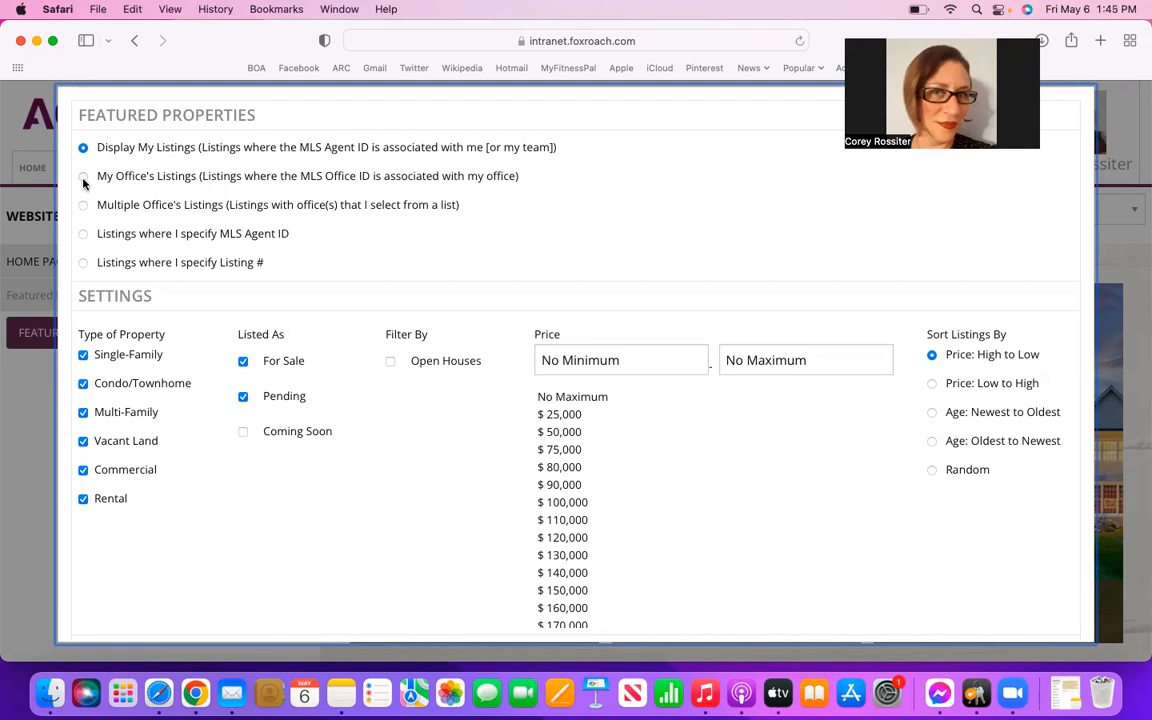
{"action": "left_click", "coordinate": [84, 180]}
{"action": "left_click", "coordinate": [83, 177]}
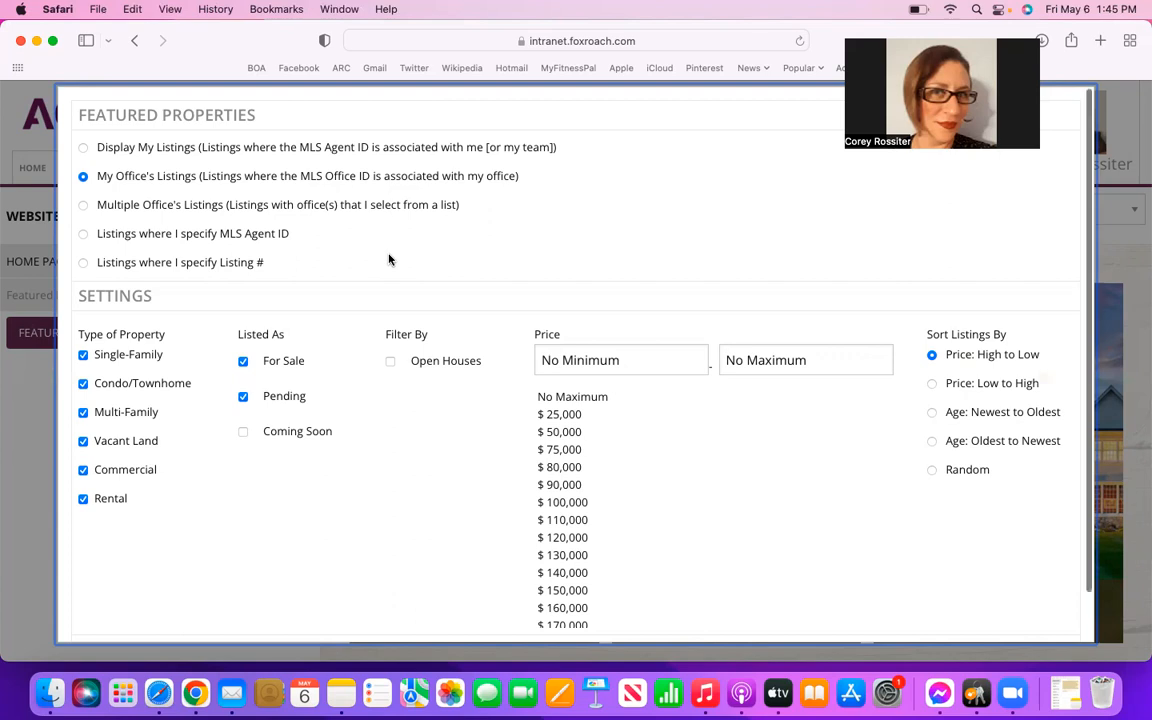
Limit the featured listings to Single-Family properties listed as For Sale or Coming Soon, excluding Pending ones.
{"action": "scroll", "coordinate": [389, 260], "scroll_direction": "down", "scroll_amount": 2}
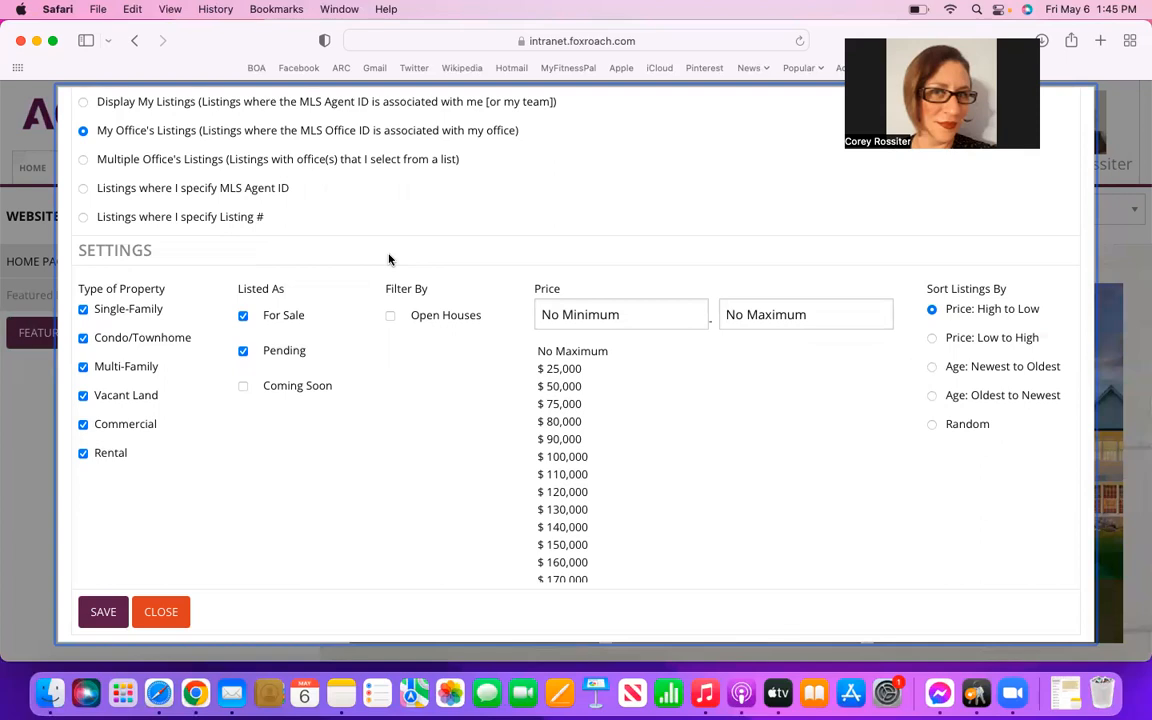
{"action": "scroll", "coordinate": [389, 260], "scroll_direction": "down", "scroll_amount": 1}
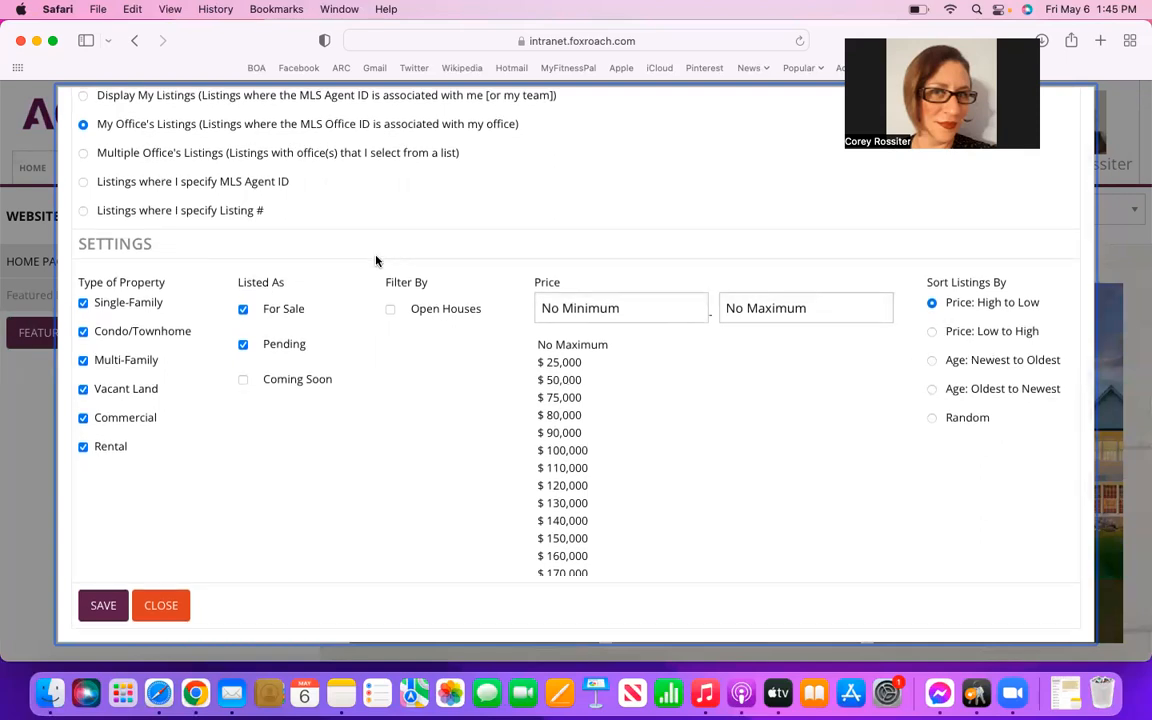
{"action": "left_click", "coordinate": [83, 392]}
{"action": "left_click", "coordinate": [81, 420]}
{"action": "left_click", "coordinate": [81, 449]}
{"action": "left_click", "coordinate": [84, 361]}
{"action": "left_click", "coordinate": [83, 331]}
{"action": "left_click", "coordinate": [242, 347]}
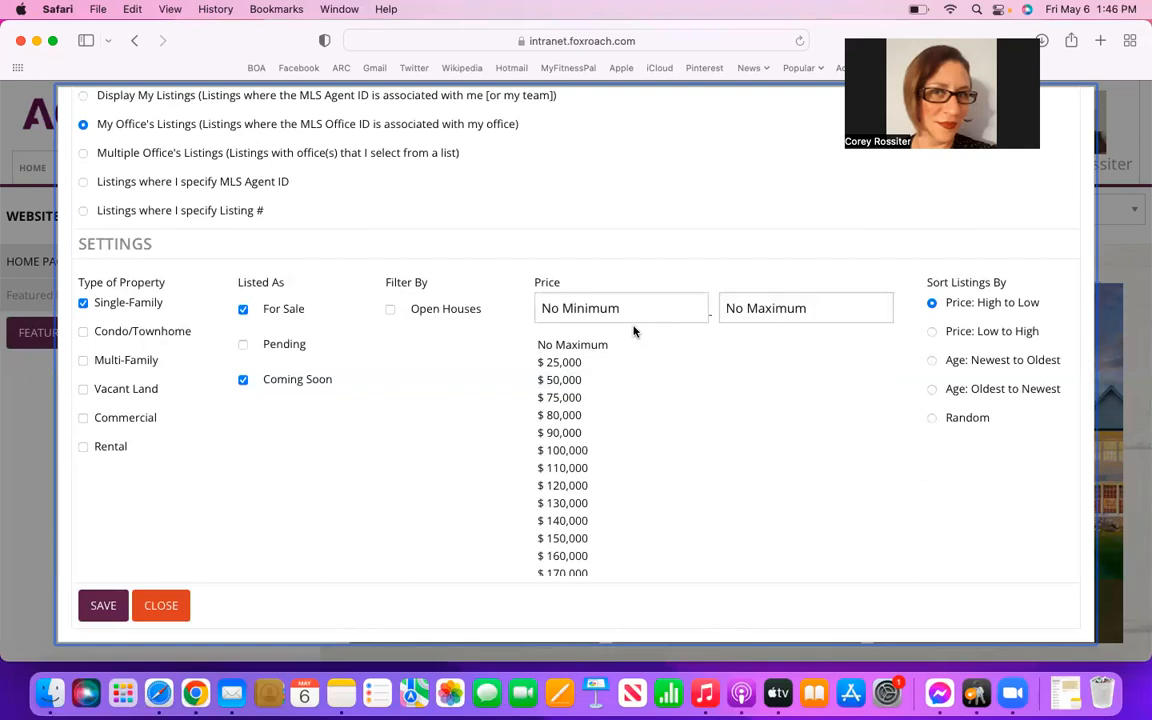
Set the featured listings' minimum price to $200,000 and the sort order to Random, and save the settings.
{"action": "scroll", "coordinate": [588, 425], "scroll_direction": "down", "scroll_amount": 5}
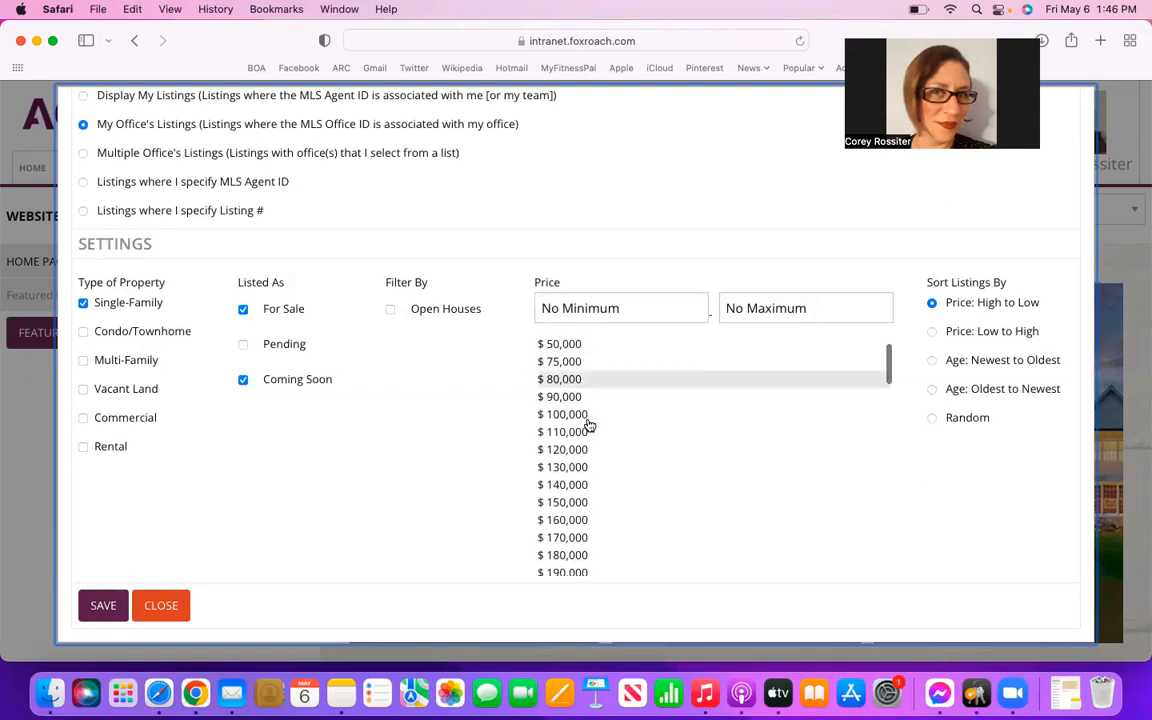
{"action": "scroll", "coordinate": [575, 445], "scroll_direction": "down", "scroll_amount": 2}
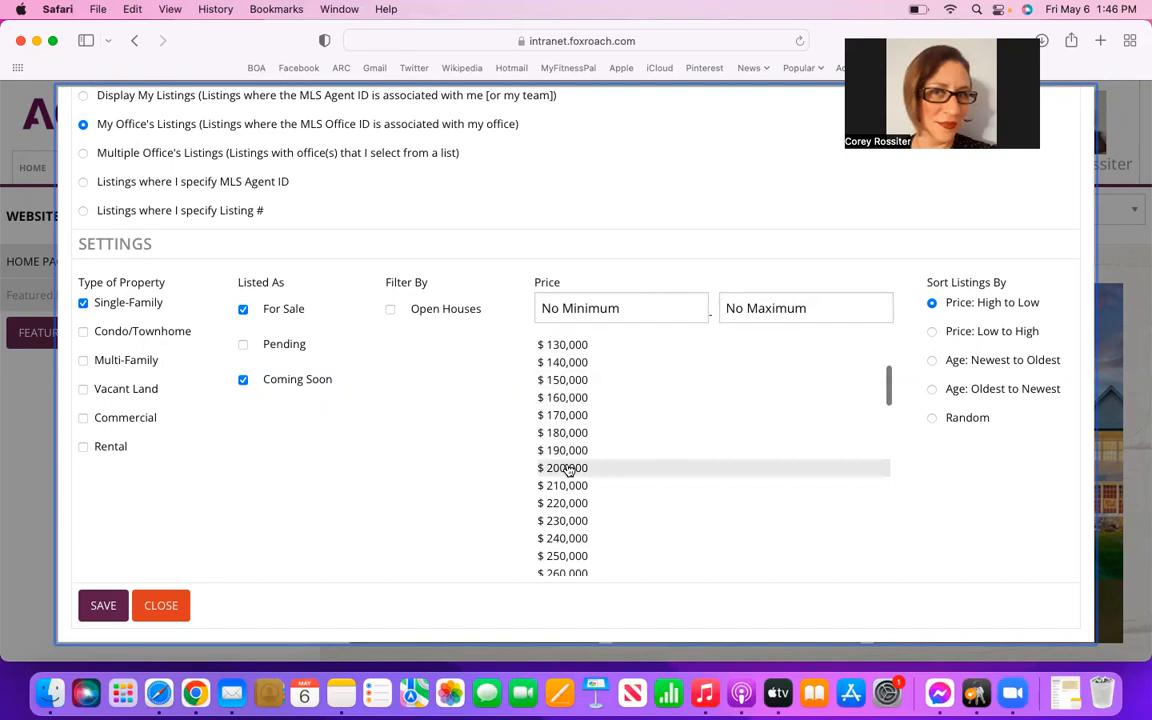
{"action": "scroll", "coordinate": [568, 468], "scroll_direction": "down", "scroll_amount": 1}
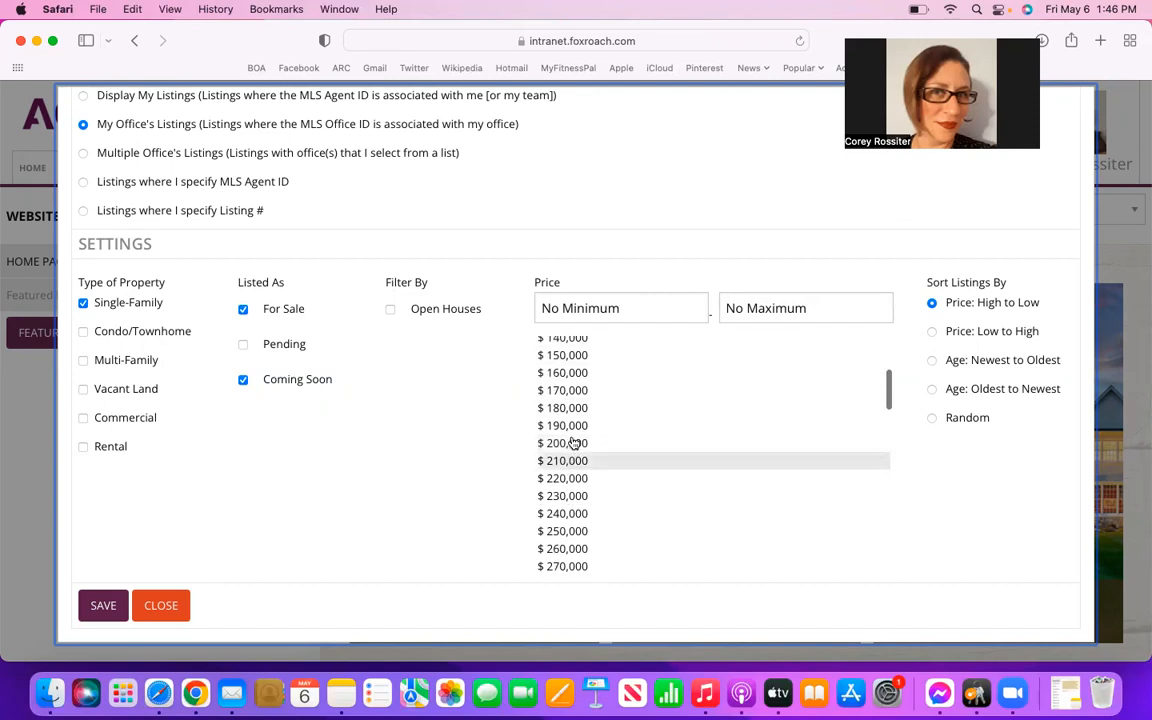
{"action": "left_click", "coordinate": [572, 443]}
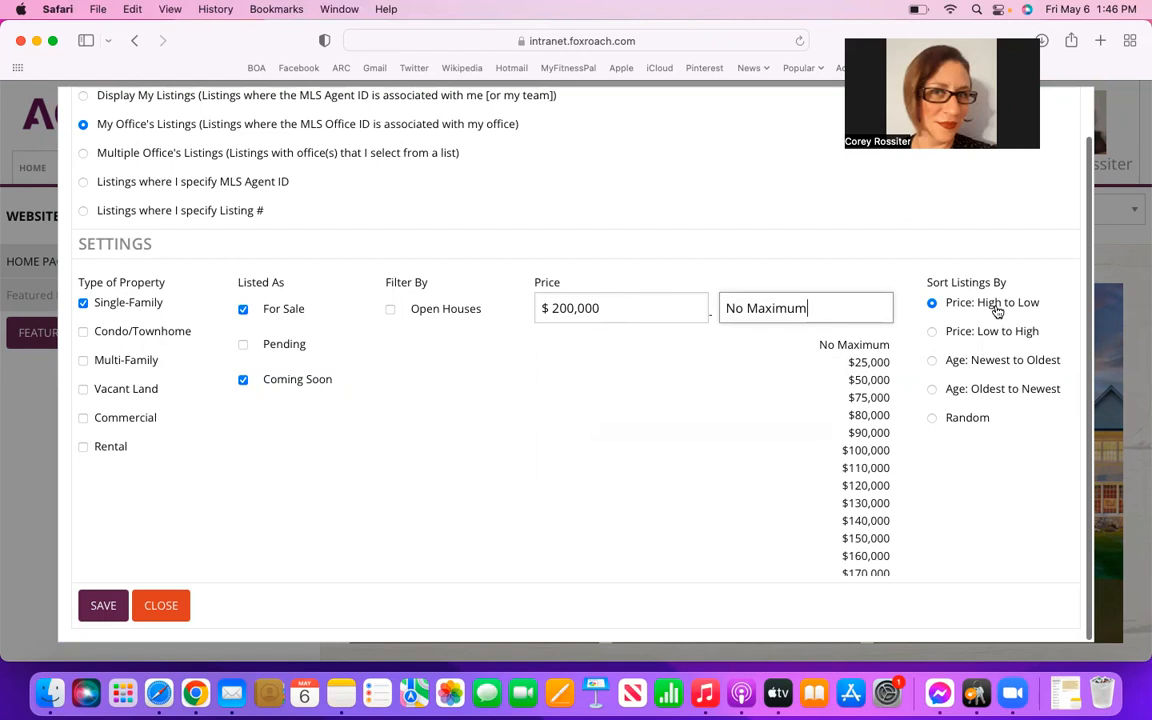
{"action": "left_click", "coordinate": [931, 420]}
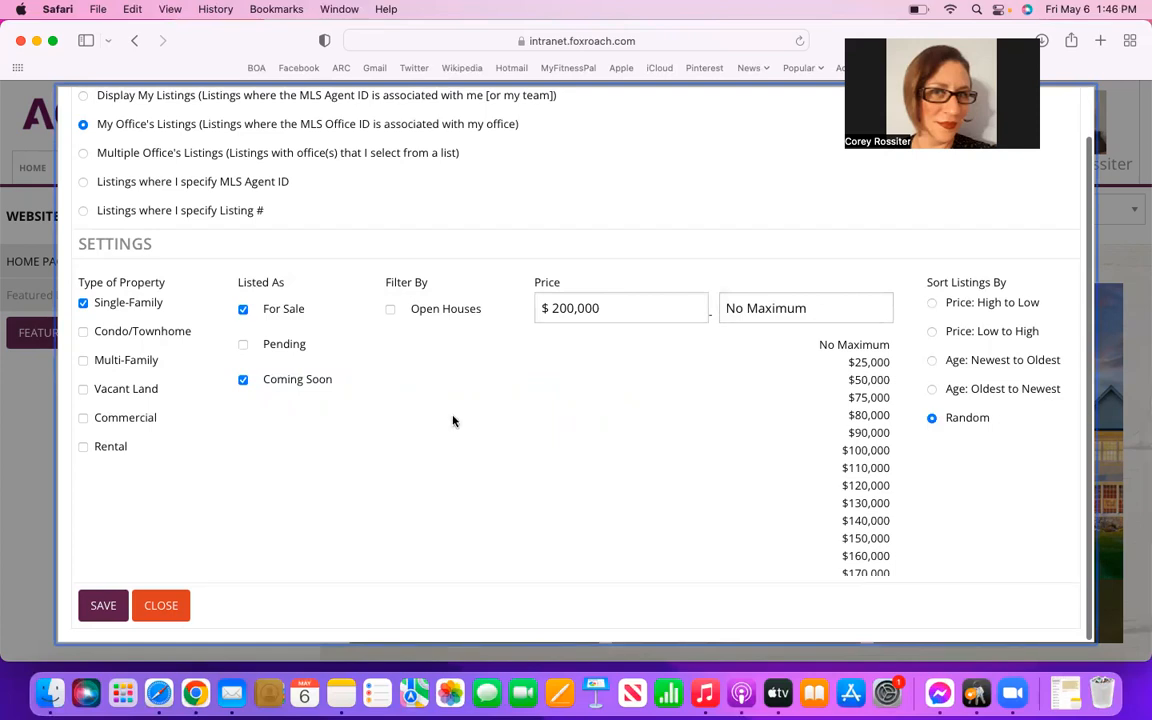
{"action": "left_click", "coordinate": [104, 605]}
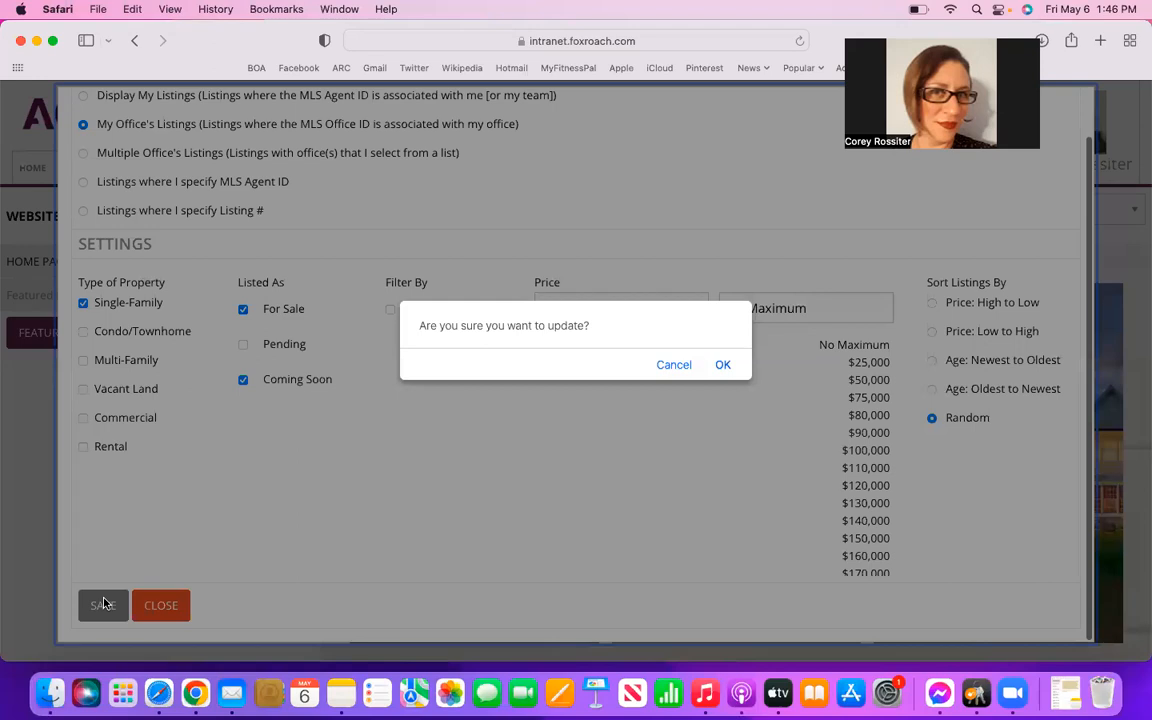
{"action": "left_click", "coordinate": [722, 366]}
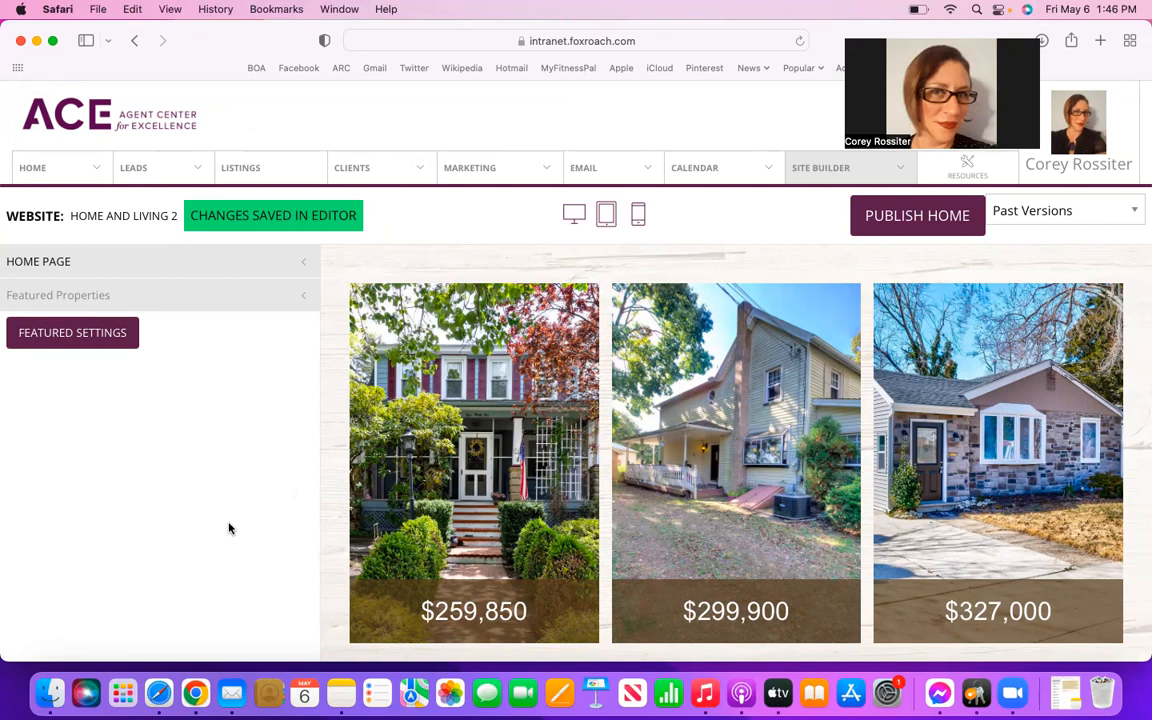
{"action": "scroll", "coordinate": [229, 528], "scroll_direction": "down", "scroll_amount": 2}
{"action": "scroll", "coordinate": [229, 528], "scroll_direction": "up", "scroll_amount": 2}
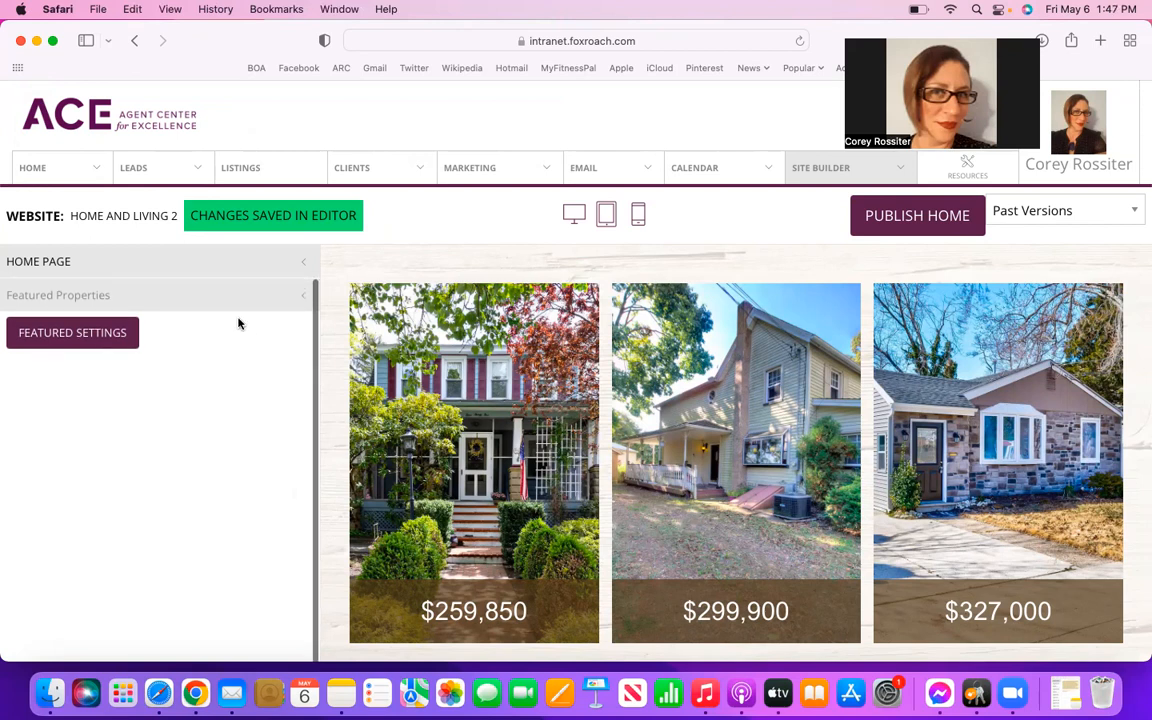
Leave the Featured Properties section and review the list of past versions of the home page without choosing one.
{"action": "left_click", "coordinate": [183, 302]}
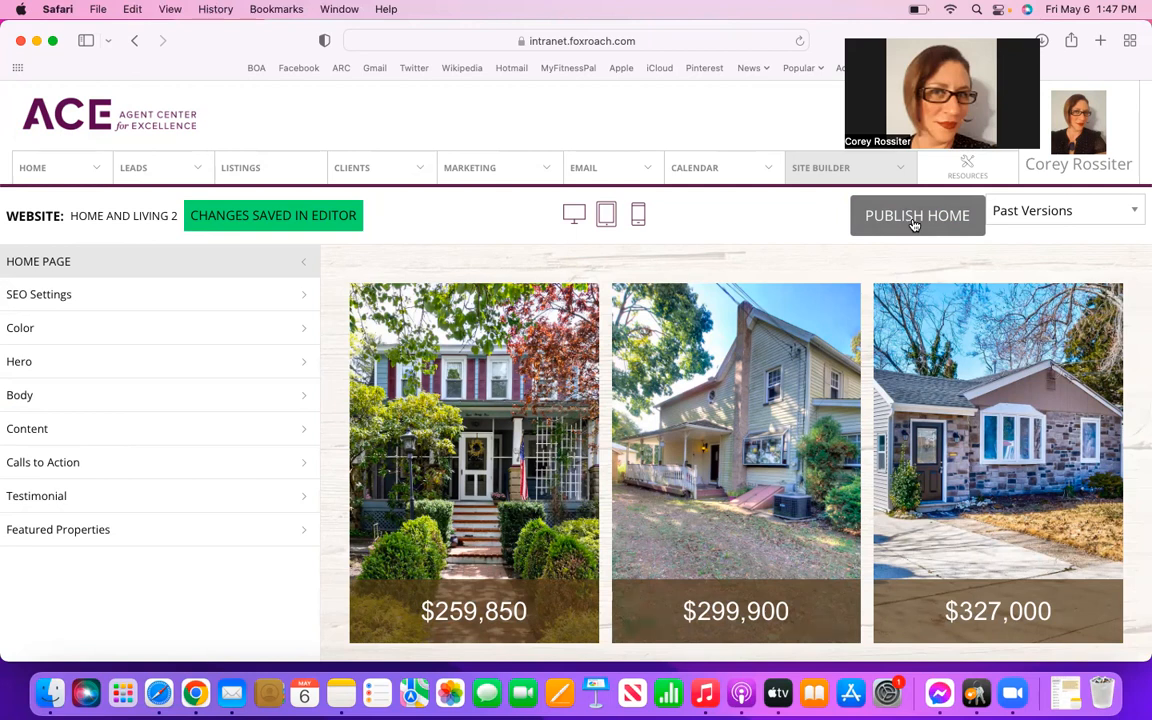
{"action": "left_click", "coordinate": [1040, 216]}
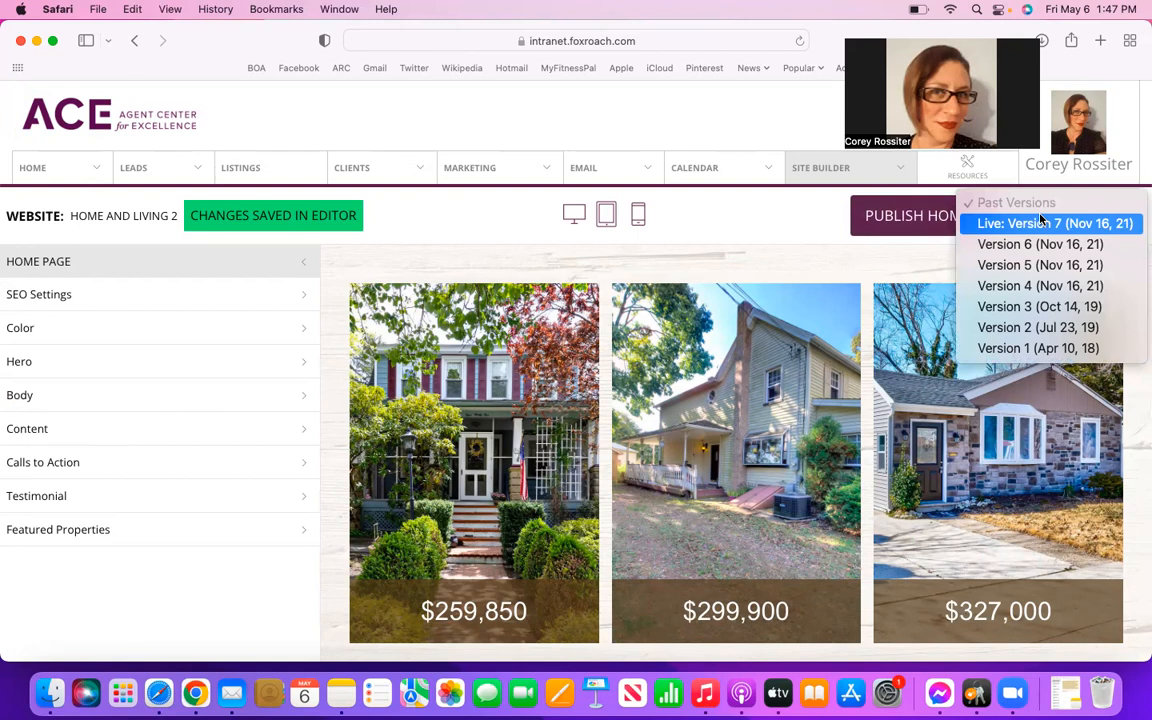
{"action": "left_click", "coordinate": [780, 208]}
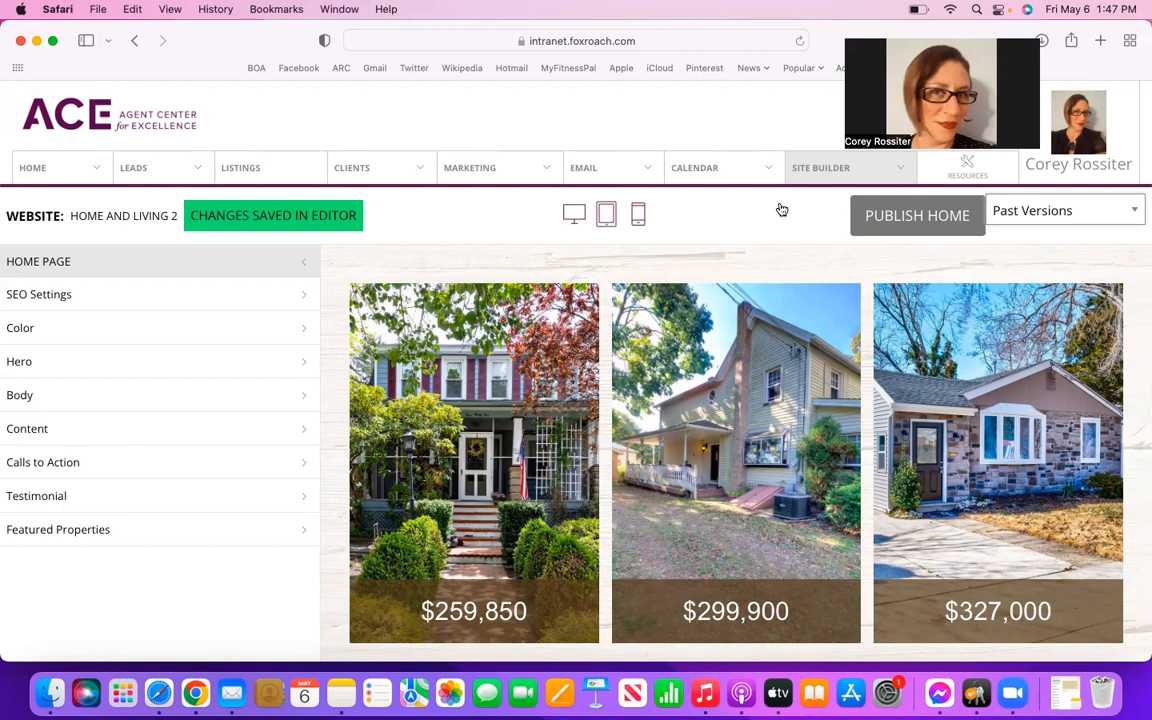
{"action": "mouse_move", "coordinate": [828, 178]}
{"action": "mouse_move", "coordinate": [831, 215]}
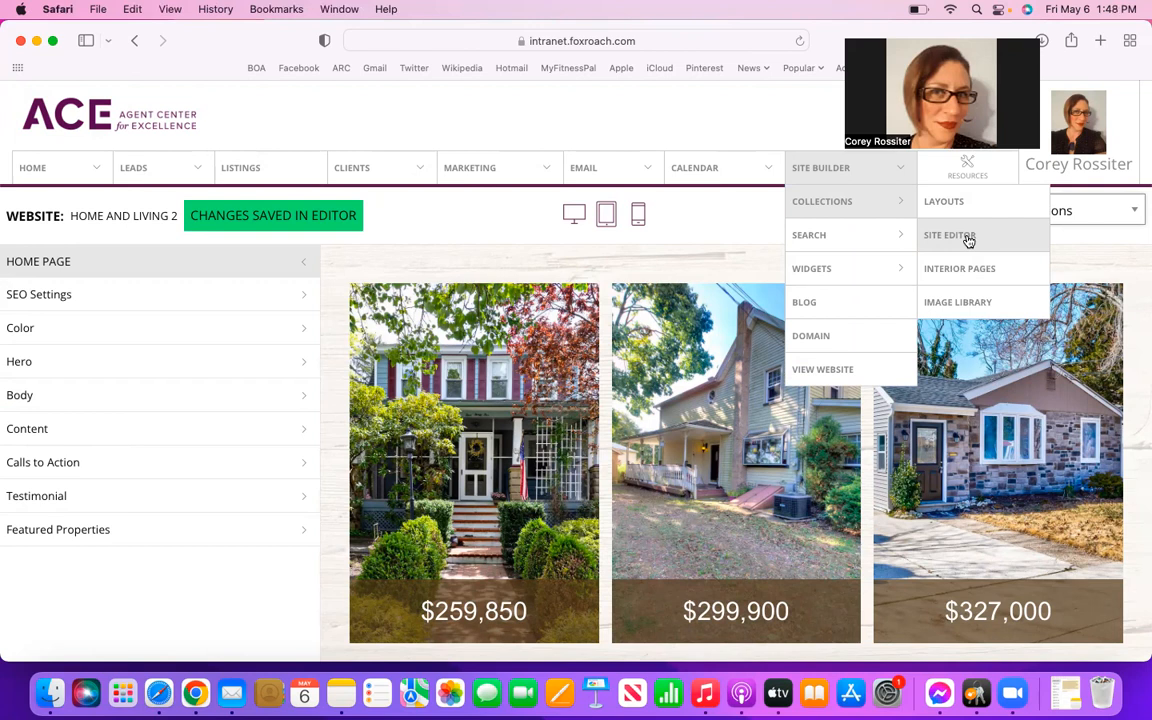
{"action": "left_click", "coordinate": [1097, 214]}
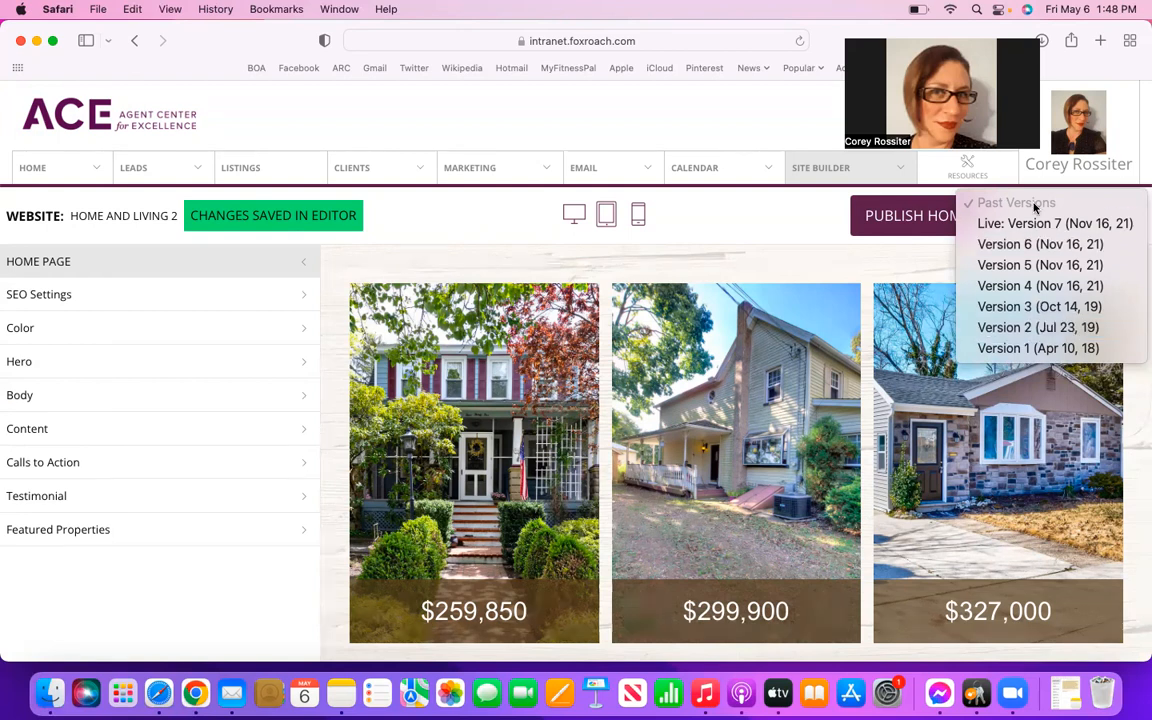
{"action": "left_click", "coordinate": [763, 209]}
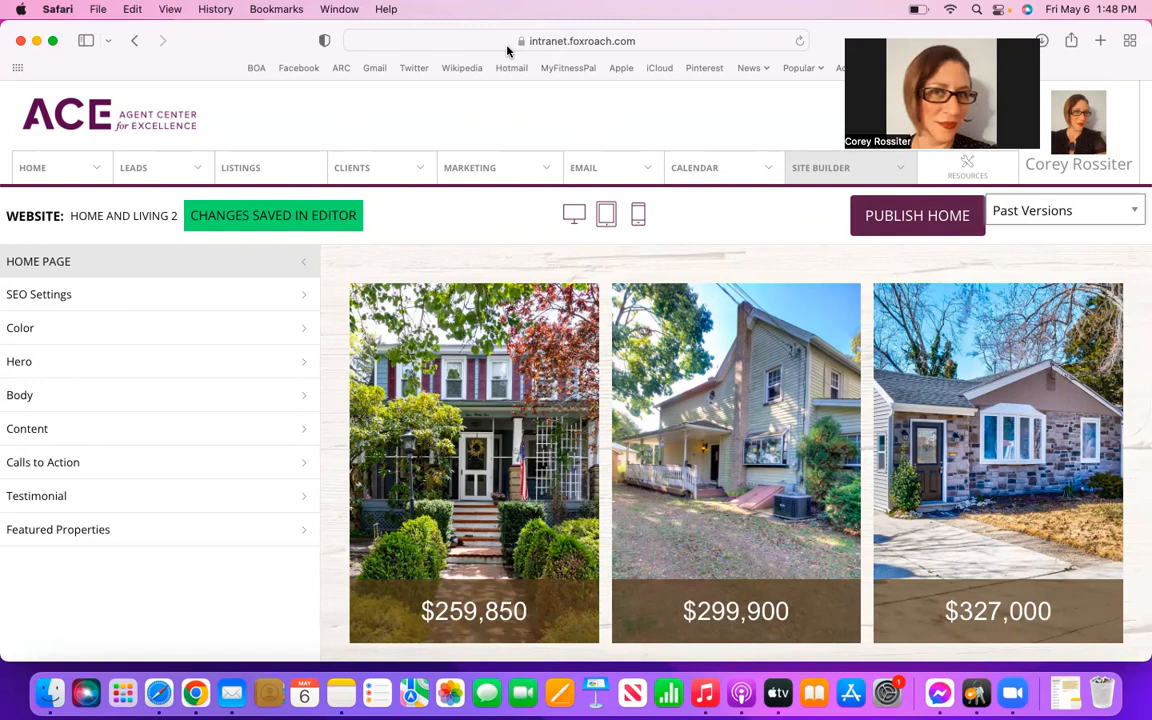
Open the welcome text in the Content section, add a few trial characters at its end, and delete them.
{"action": "left_click", "coordinate": [86, 432]}
{"action": "left_click", "coordinate": [162, 422]}
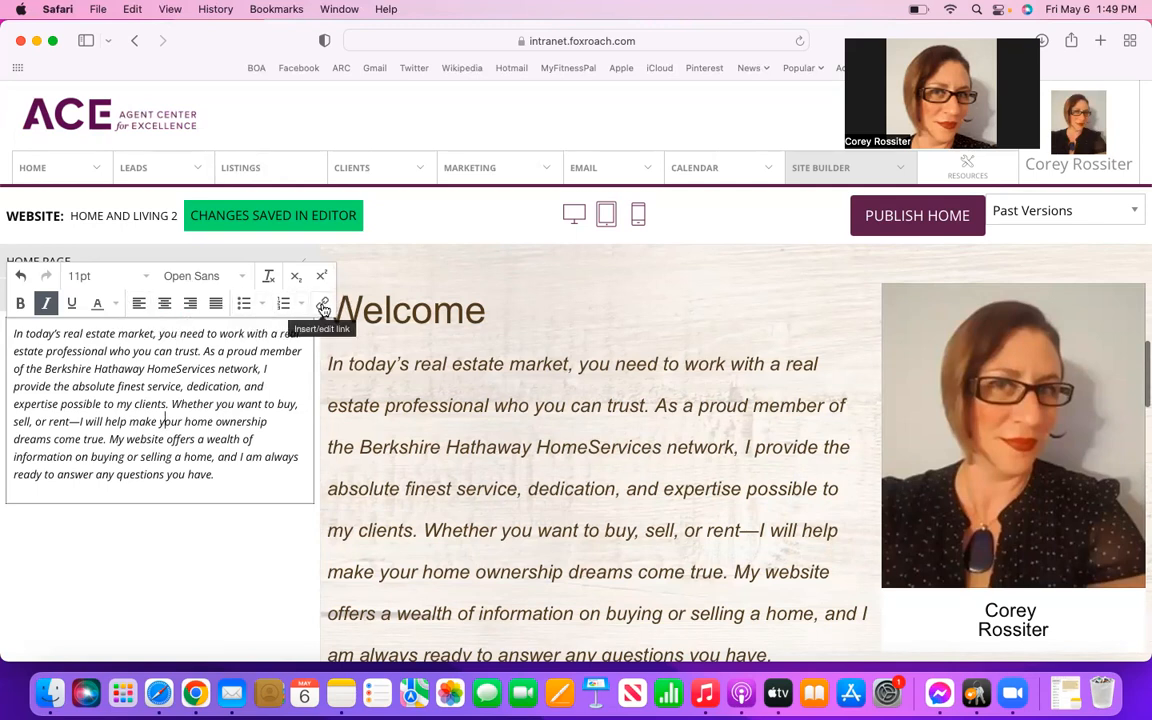
{"action": "left_click", "coordinate": [236, 476]}
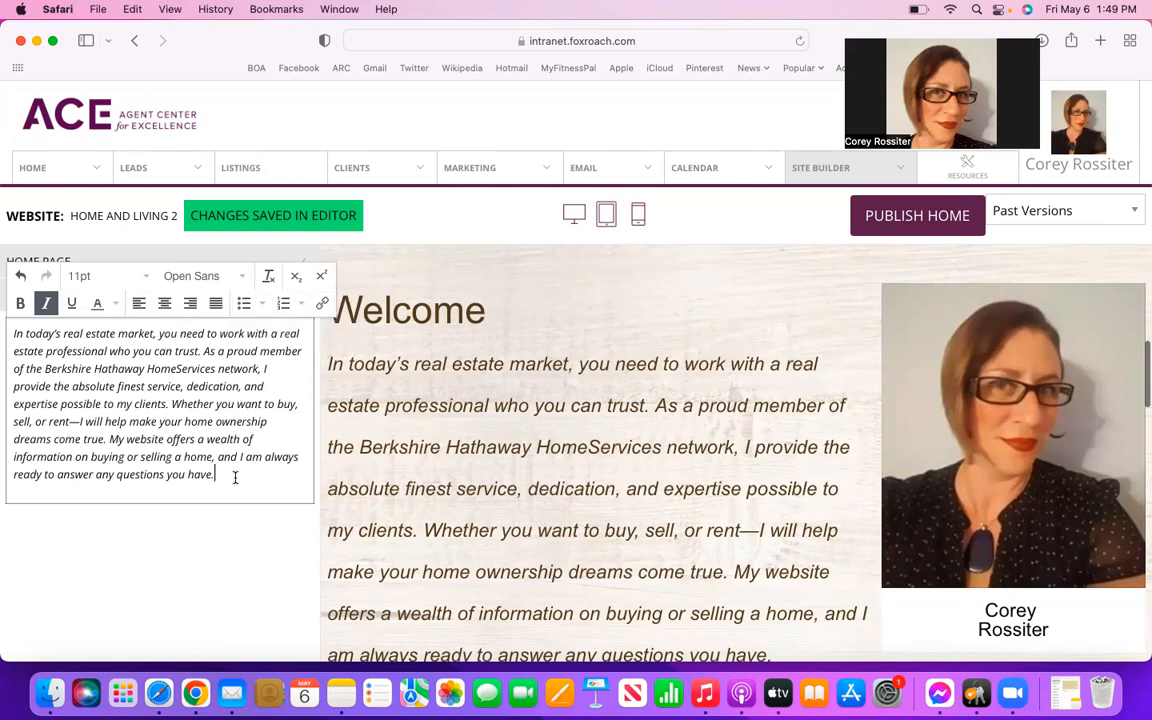
{"action": "type", "text": "ghigkjnl"}
{"action": "key", "text": "BackSpace"}
{"action": "key", "text": "BackSpace"}
{"action": "key", "text": "BackSpace"}
{"action": "key", "text": "BackSpace"}
{"action": "key", "text": "BackSpace"}
{"action": "key", "text": "BackSpace"}
{"action": "key", "text": "BackSpace"}
{"action": "key", "text": "BackSpace"}
View the saved welcome text in Notes, close the note, and return to Safari.
{"action": "left_click", "coordinate": [1065, 693]}
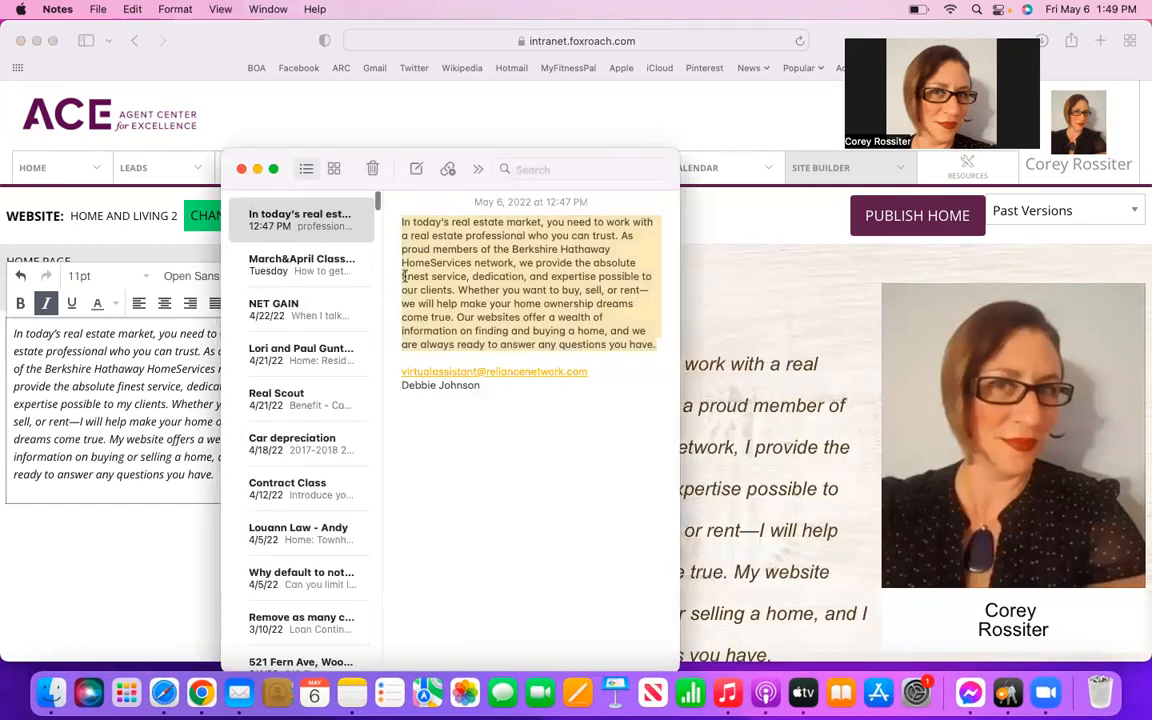
{"action": "left_click", "coordinate": [452, 517]}
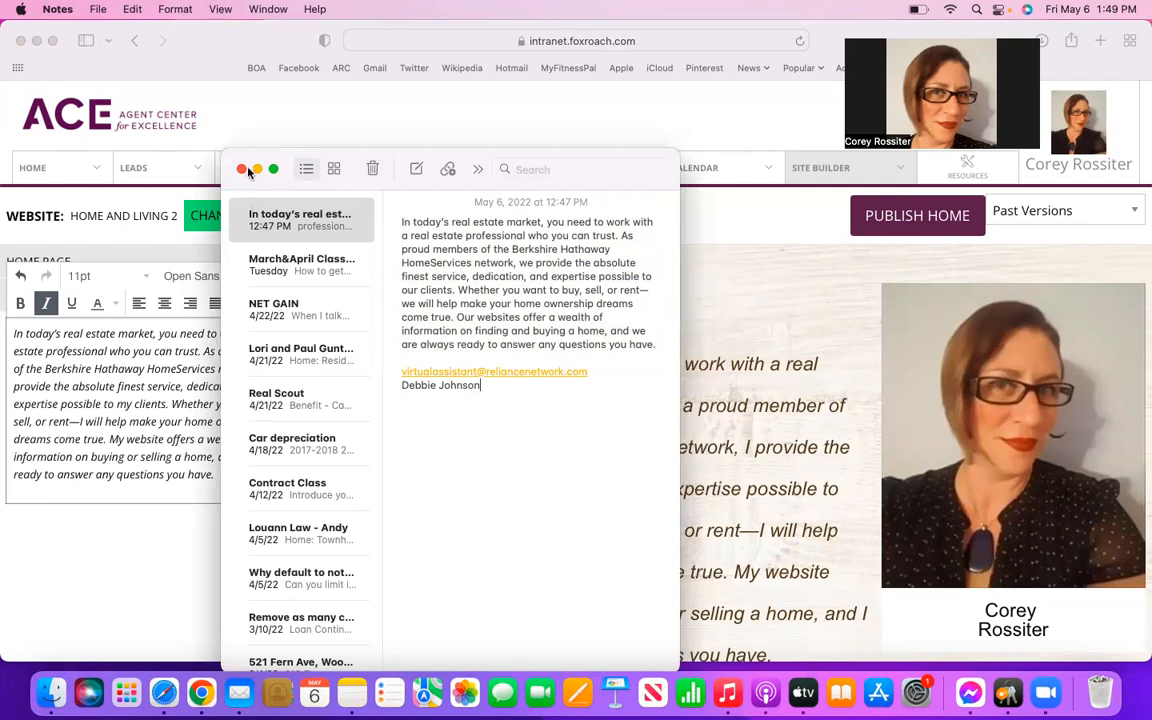
{"action": "left_click", "coordinate": [241, 170]}
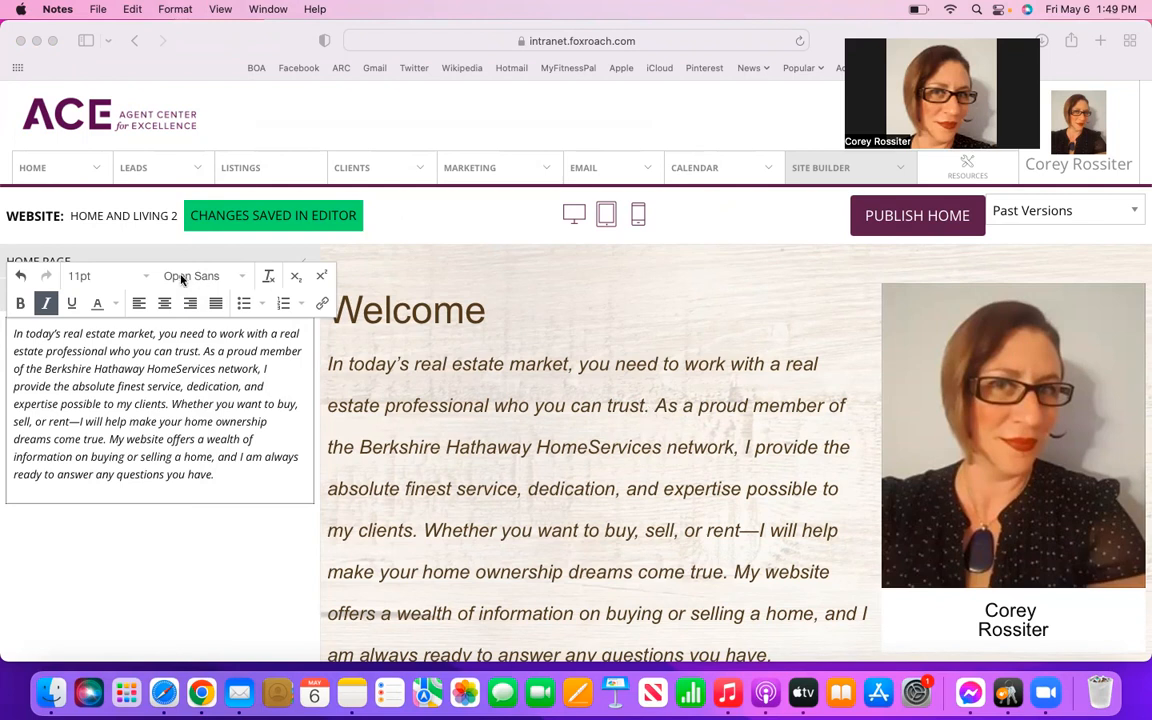
{"action": "left_click", "coordinate": [384, 467]}
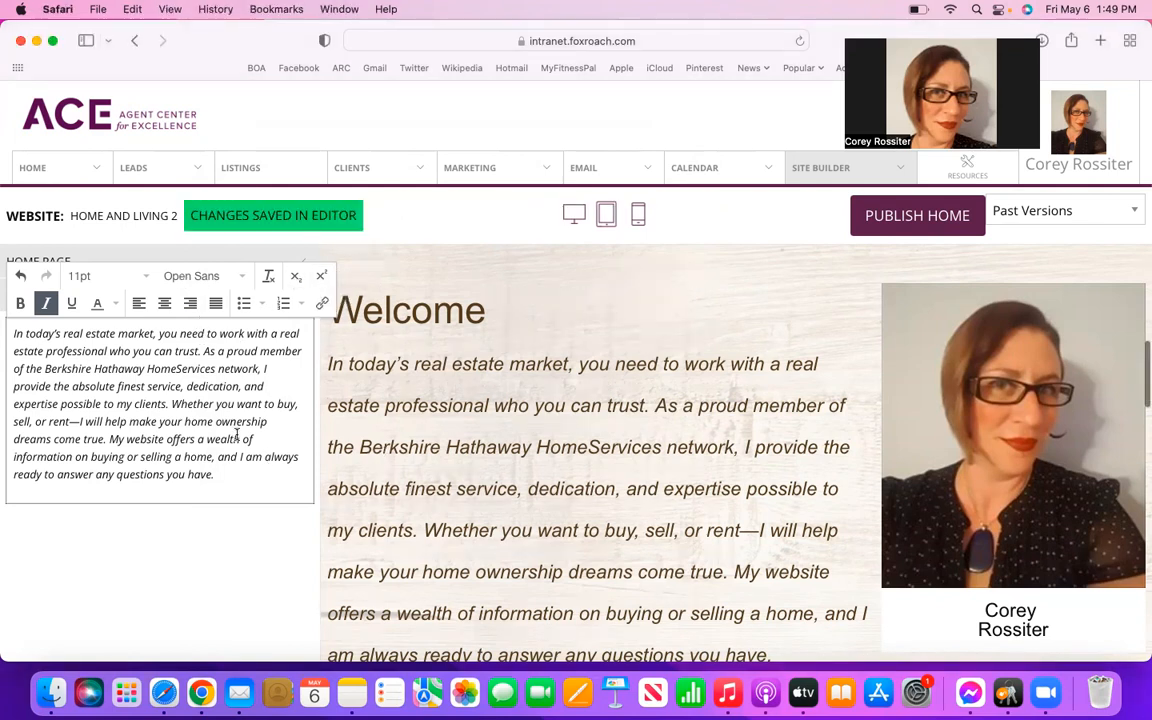
Leave the Content and Home Page sections and look over the calls to action and featured listings in the page preview.
{"action": "left_click", "coordinate": [131, 259]}
{"action": "left_click", "coordinate": [131, 259]}
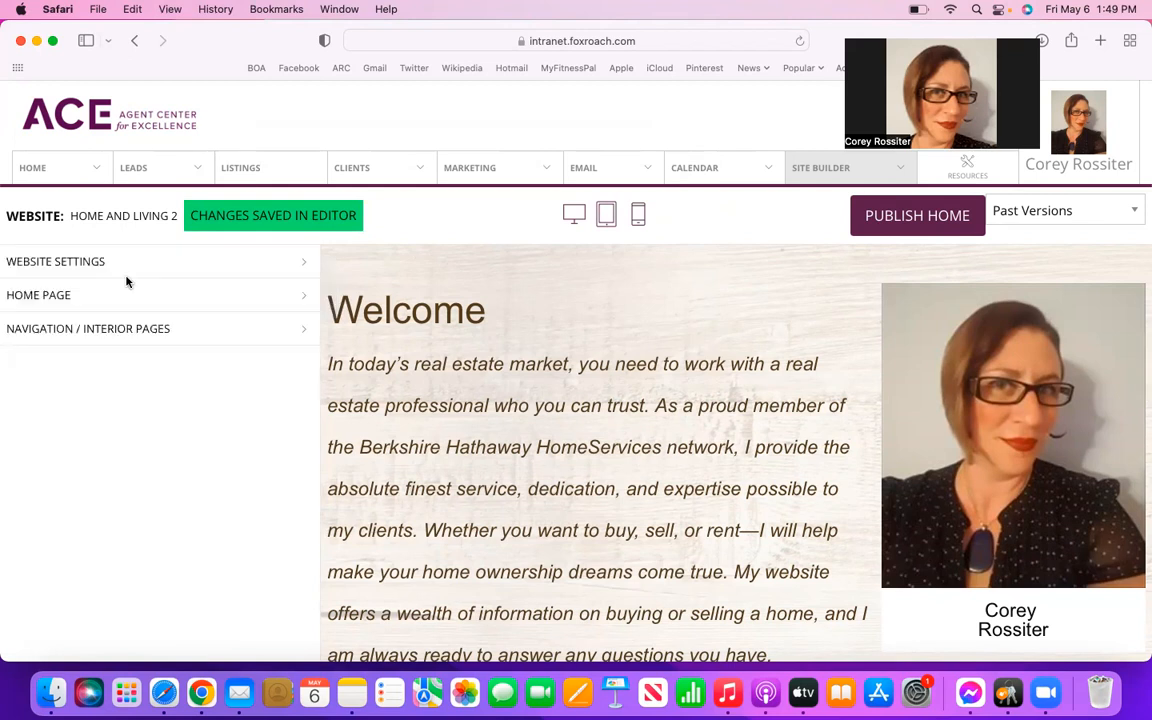
{"action": "left_click", "coordinate": [120, 298]}
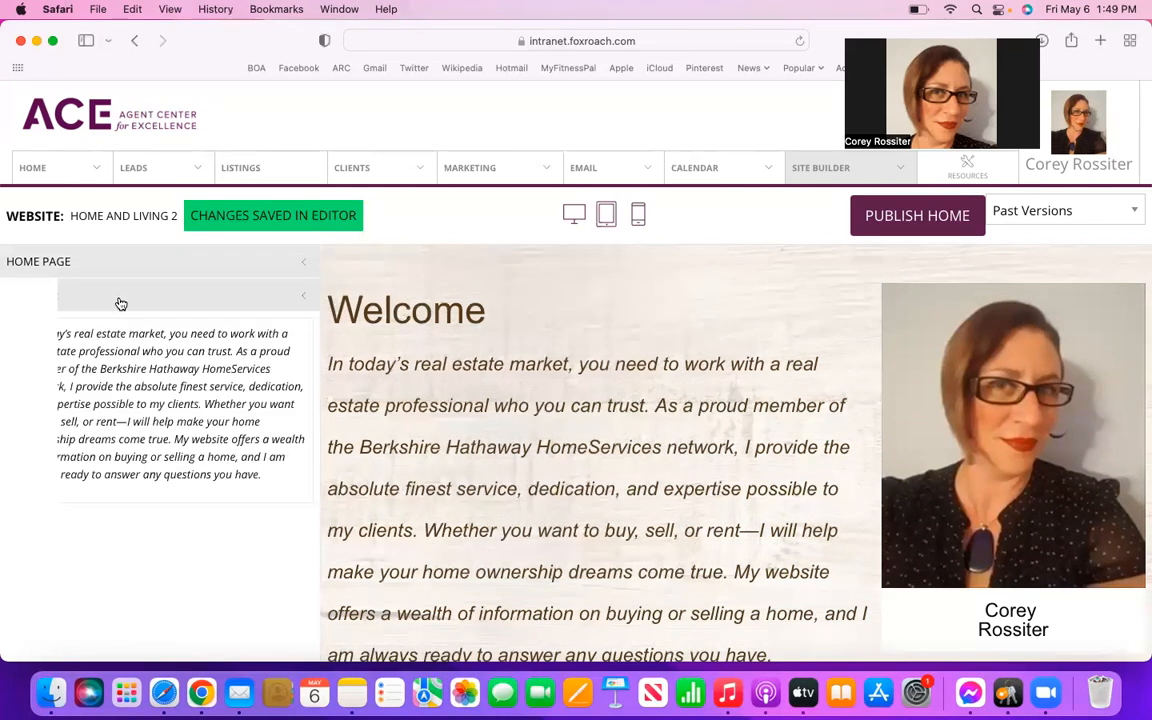
{"action": "left_click", "coordinate": [100, 300]}
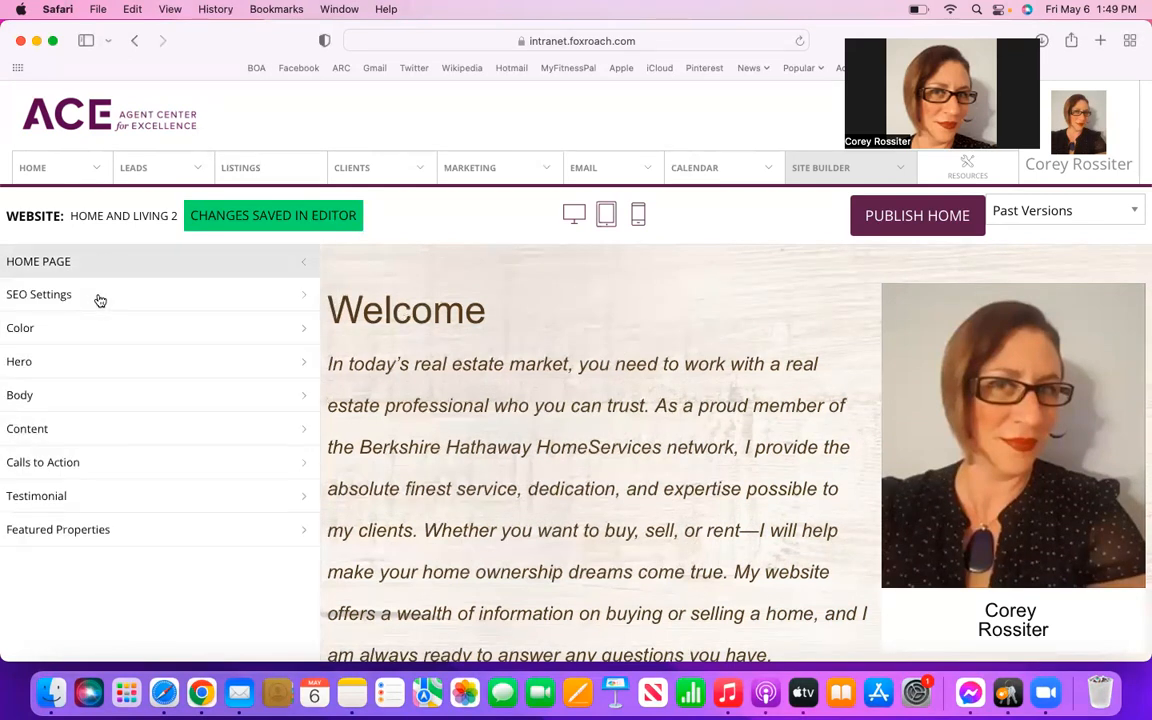
{"action": "left_click", "coordinate": [96, 262]}
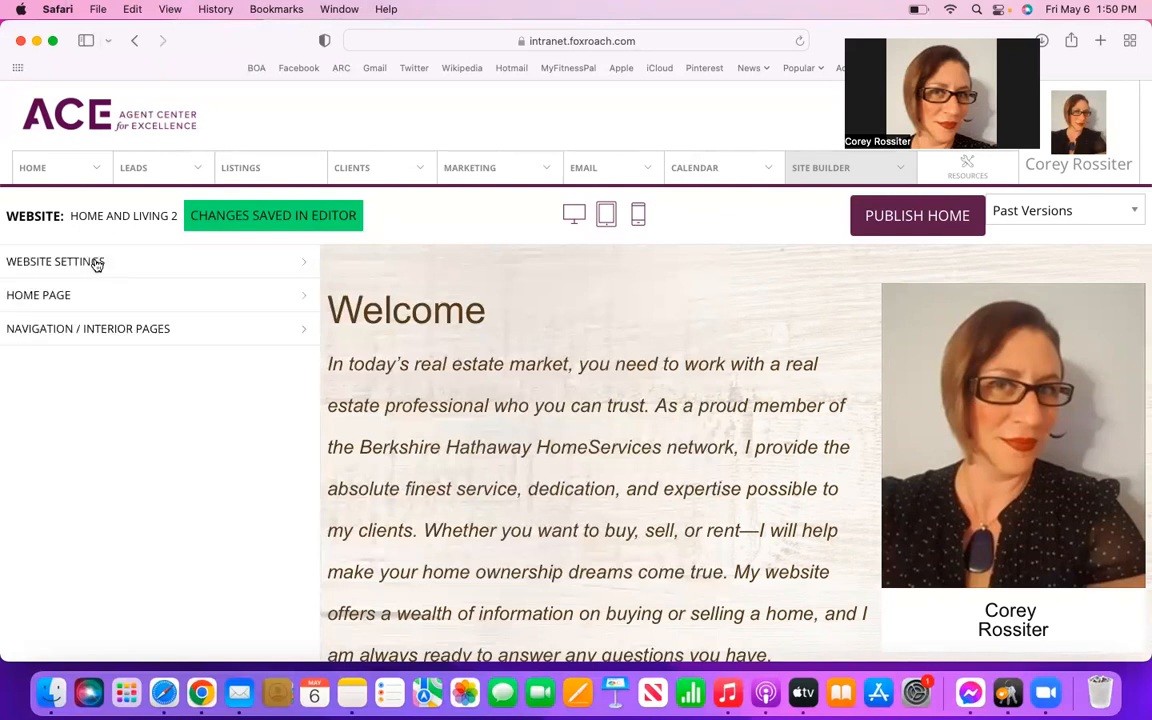
{"action": "scroll", "coordinate": [660, 512], "scroll_direction": "down", "scroll_amount": 10}
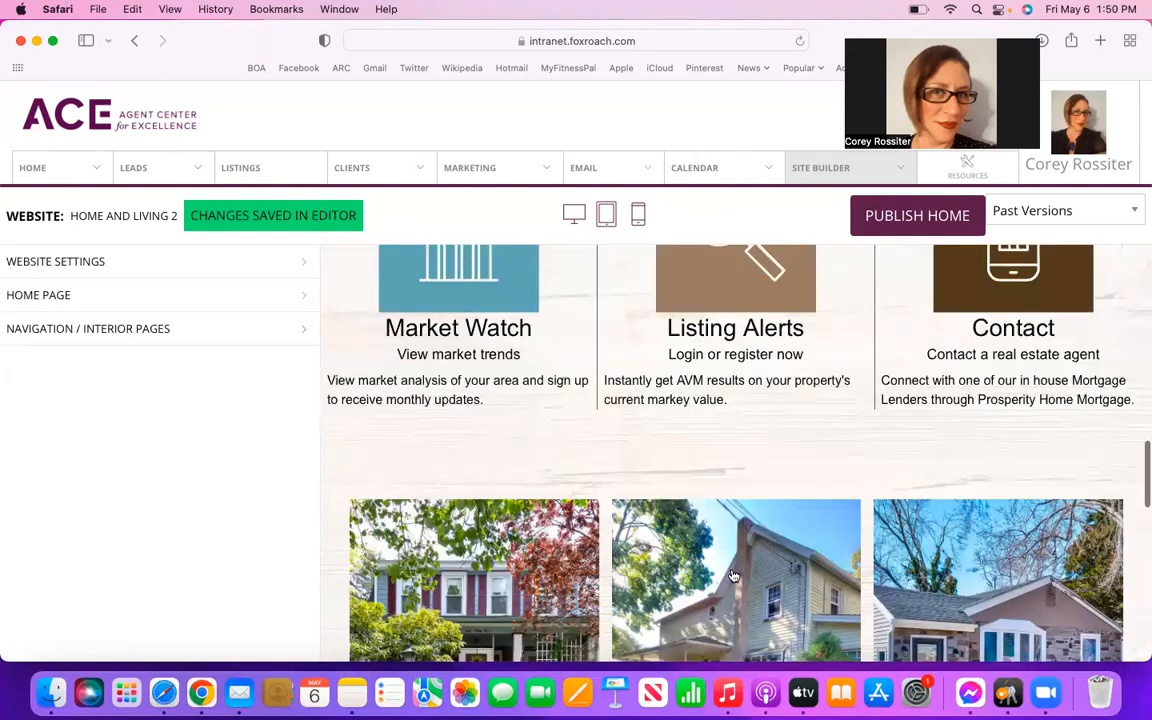
{"action": "scroll", "coordinate": [733, 577], "scroll_direction": "up", "scroll_amount": 5}
{"action": "scroll", "coordinate": [733, 576], "scroll_direction": "down", "scroll_amount": 3}
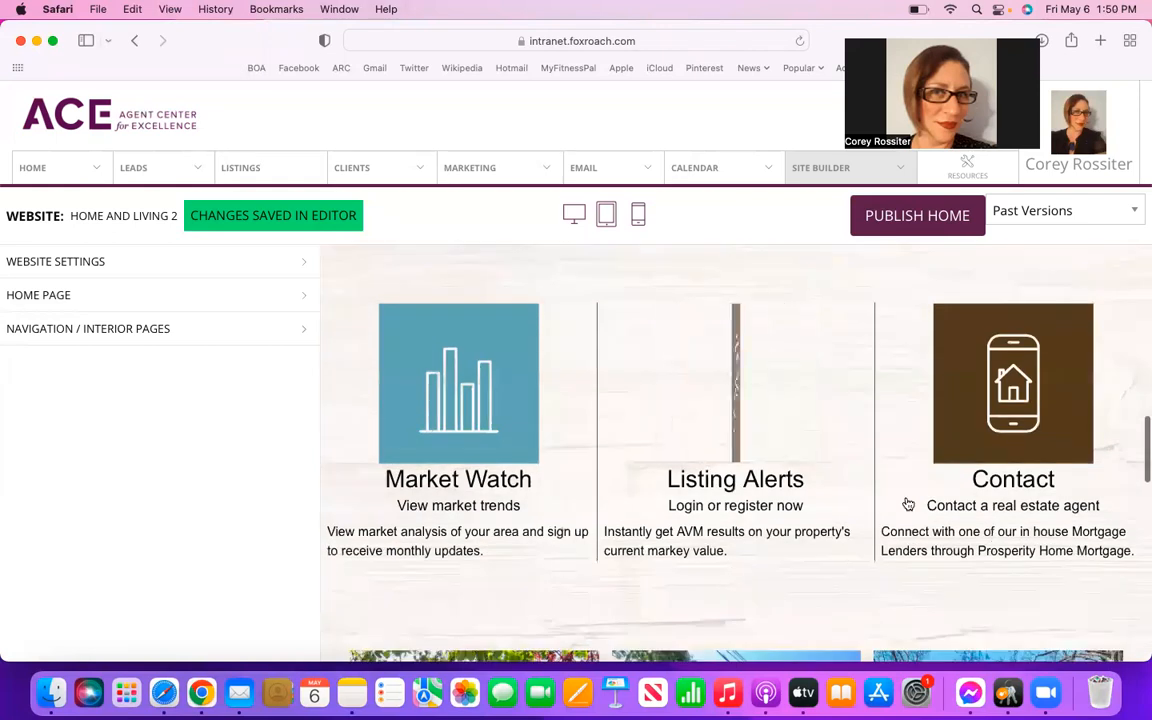